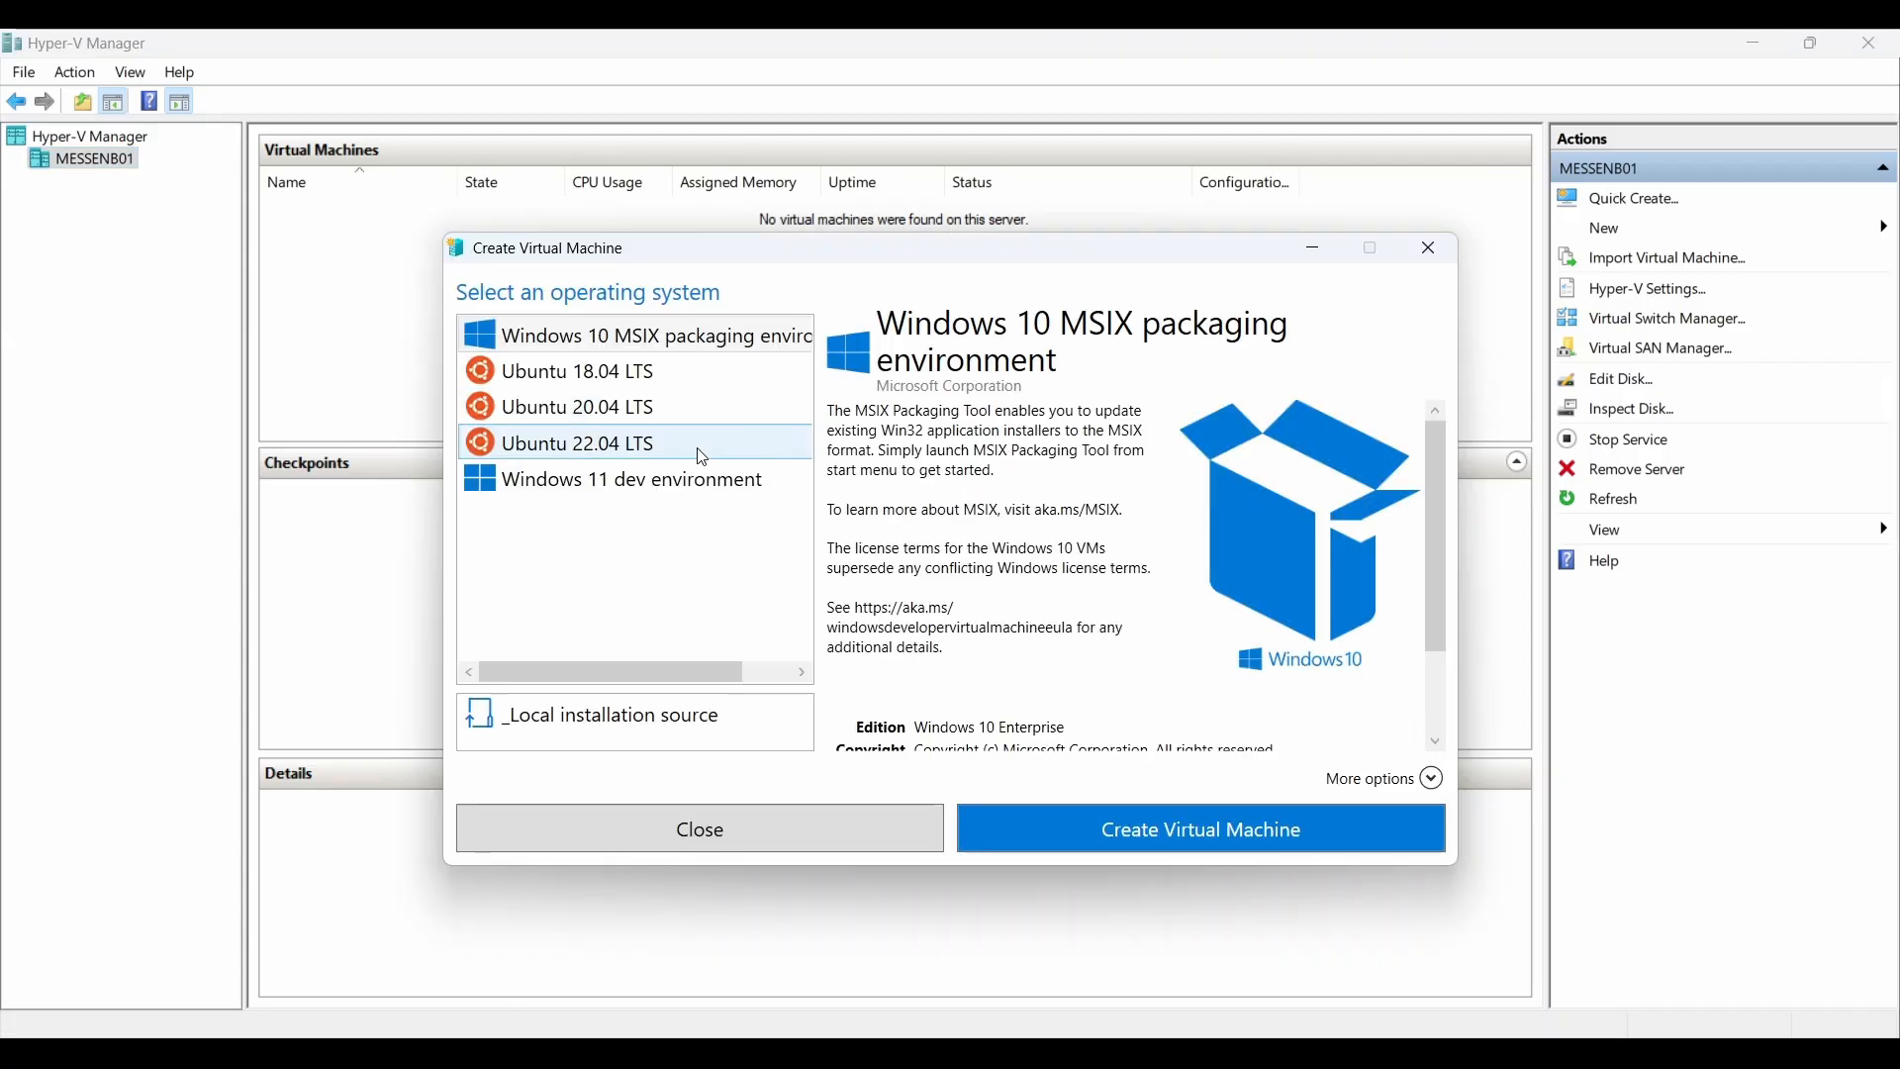
Step: Create an Ubuntu 22.04 LTS virtual machine from the Hyper-V quick-create gallery
{"action": "left_click", "coordinate": [700, 441]}
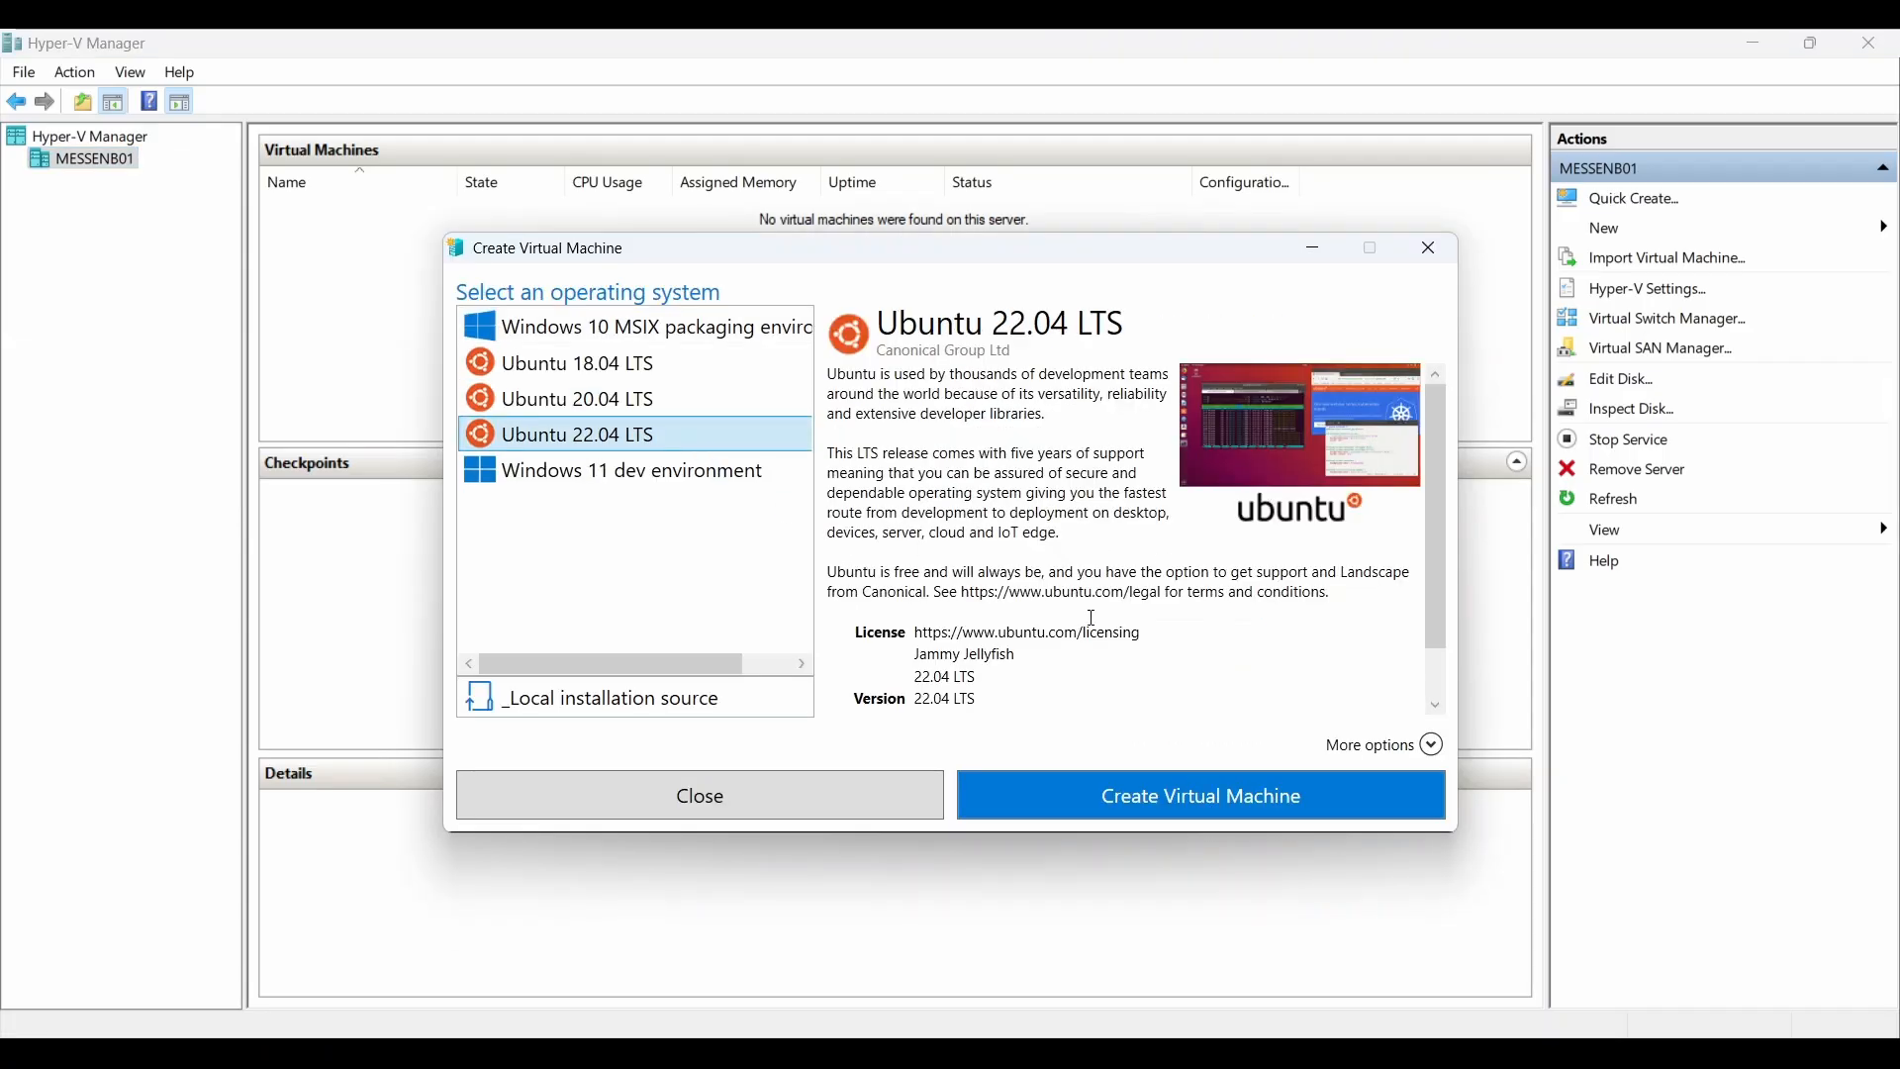
{"action": "left_click", "coordinate": [1322, 790]}
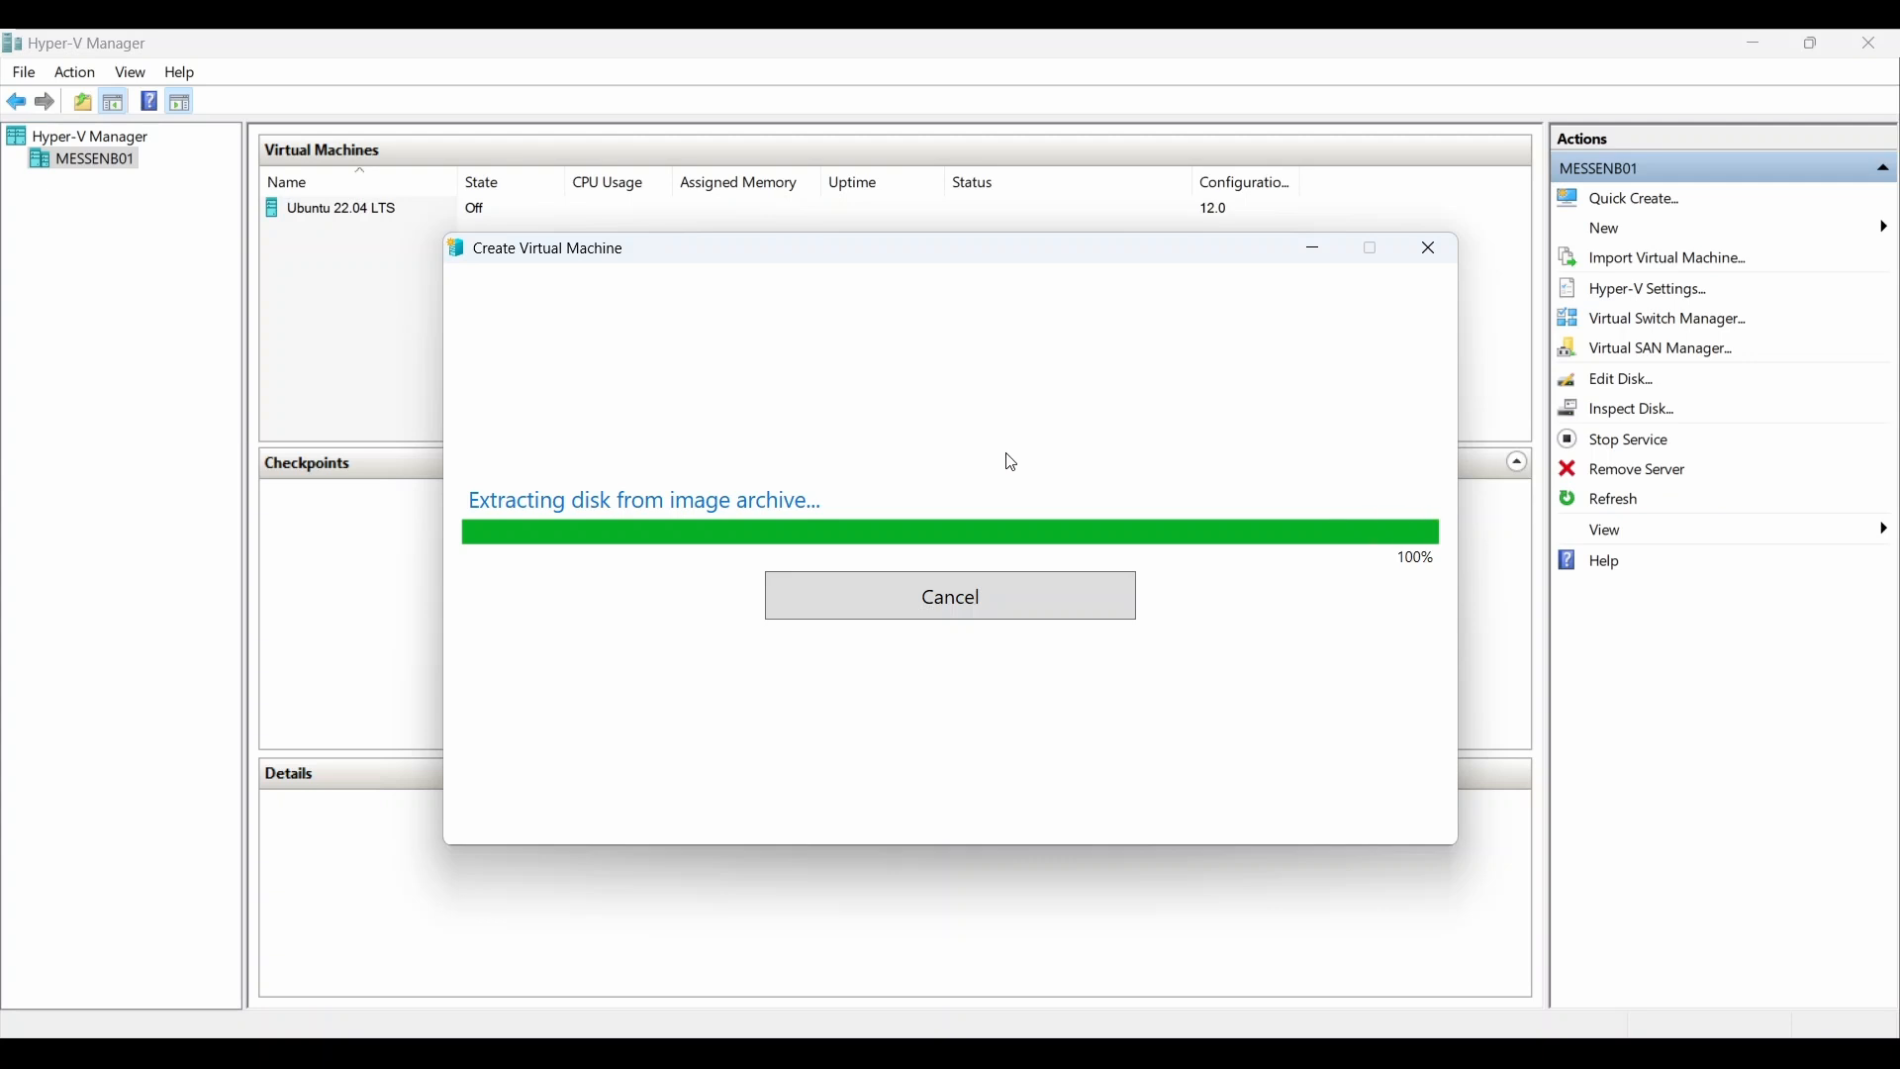
Step: Connect to and start the new VM, then complete Ubuntu's welcome and account setup pages
{"action": "left_click", "coordinate": [966, 653]}
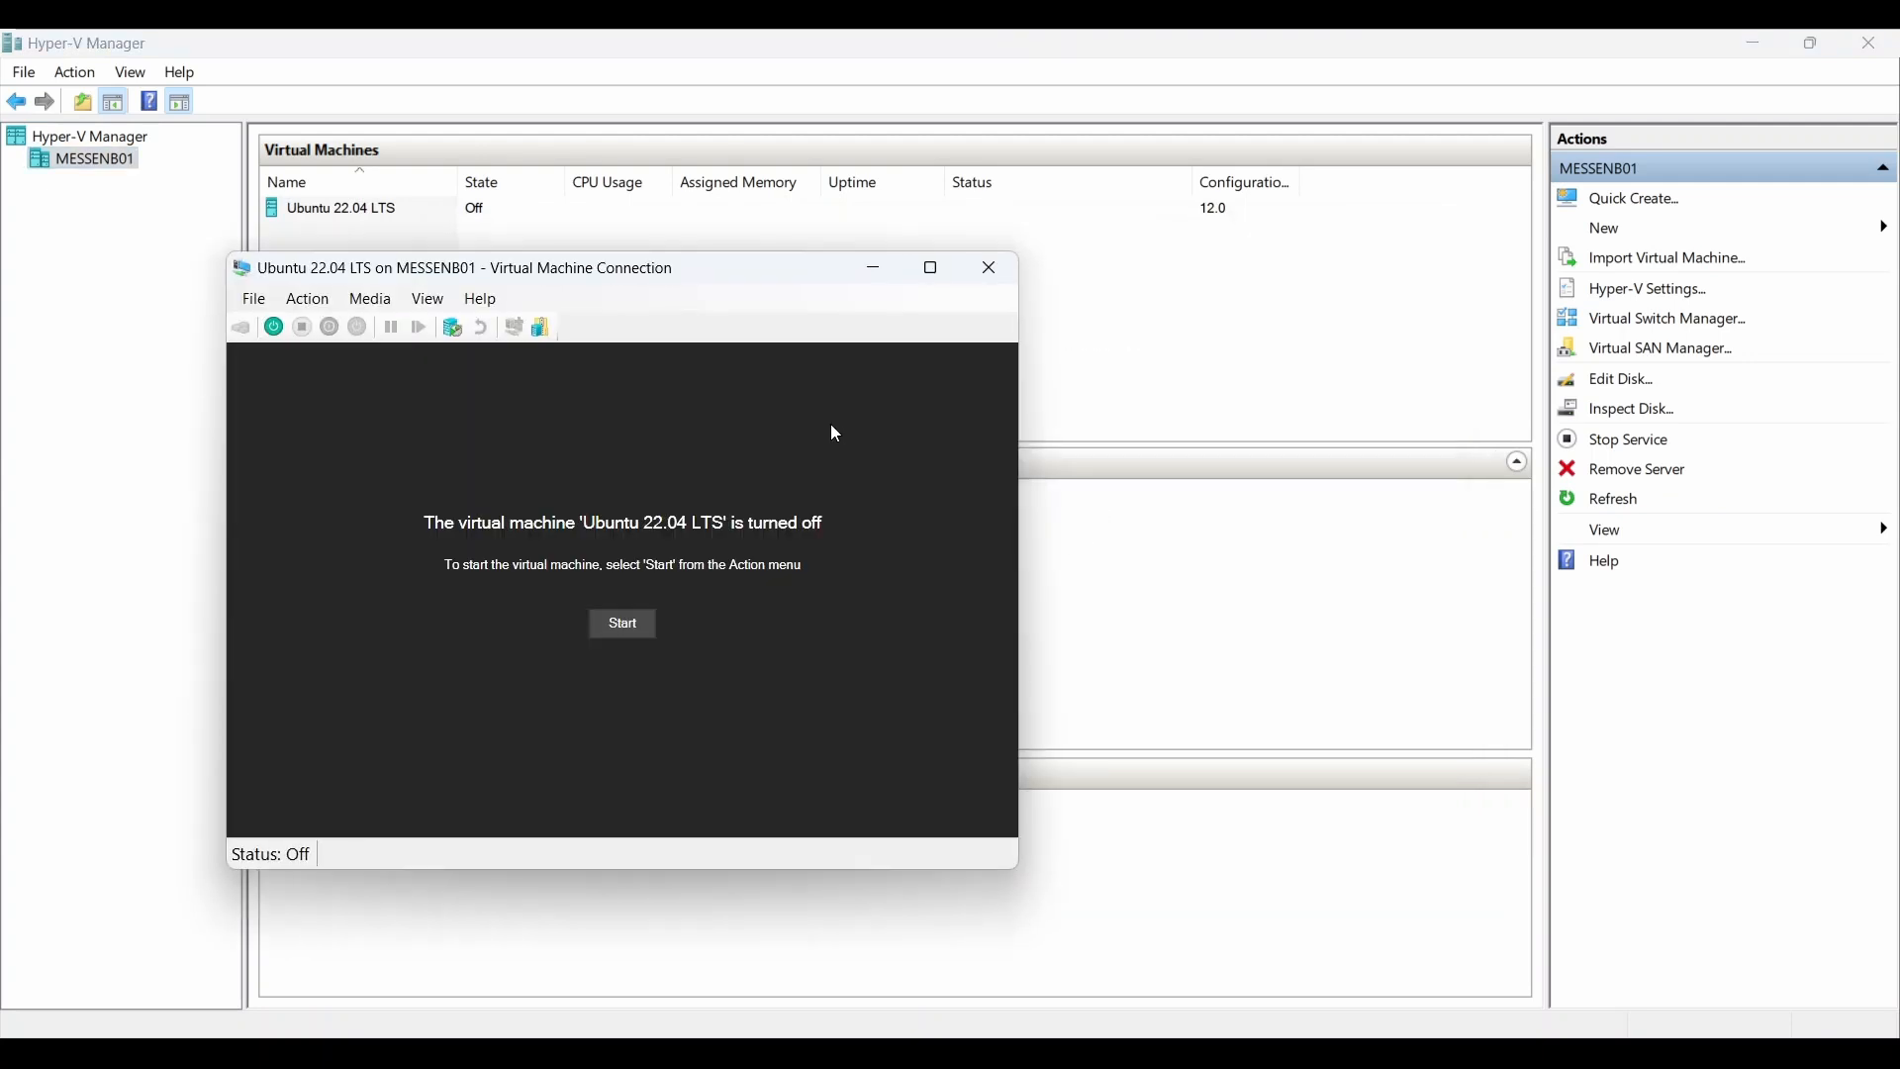
{"action": "left_click", "coordinate": [621, 625]}
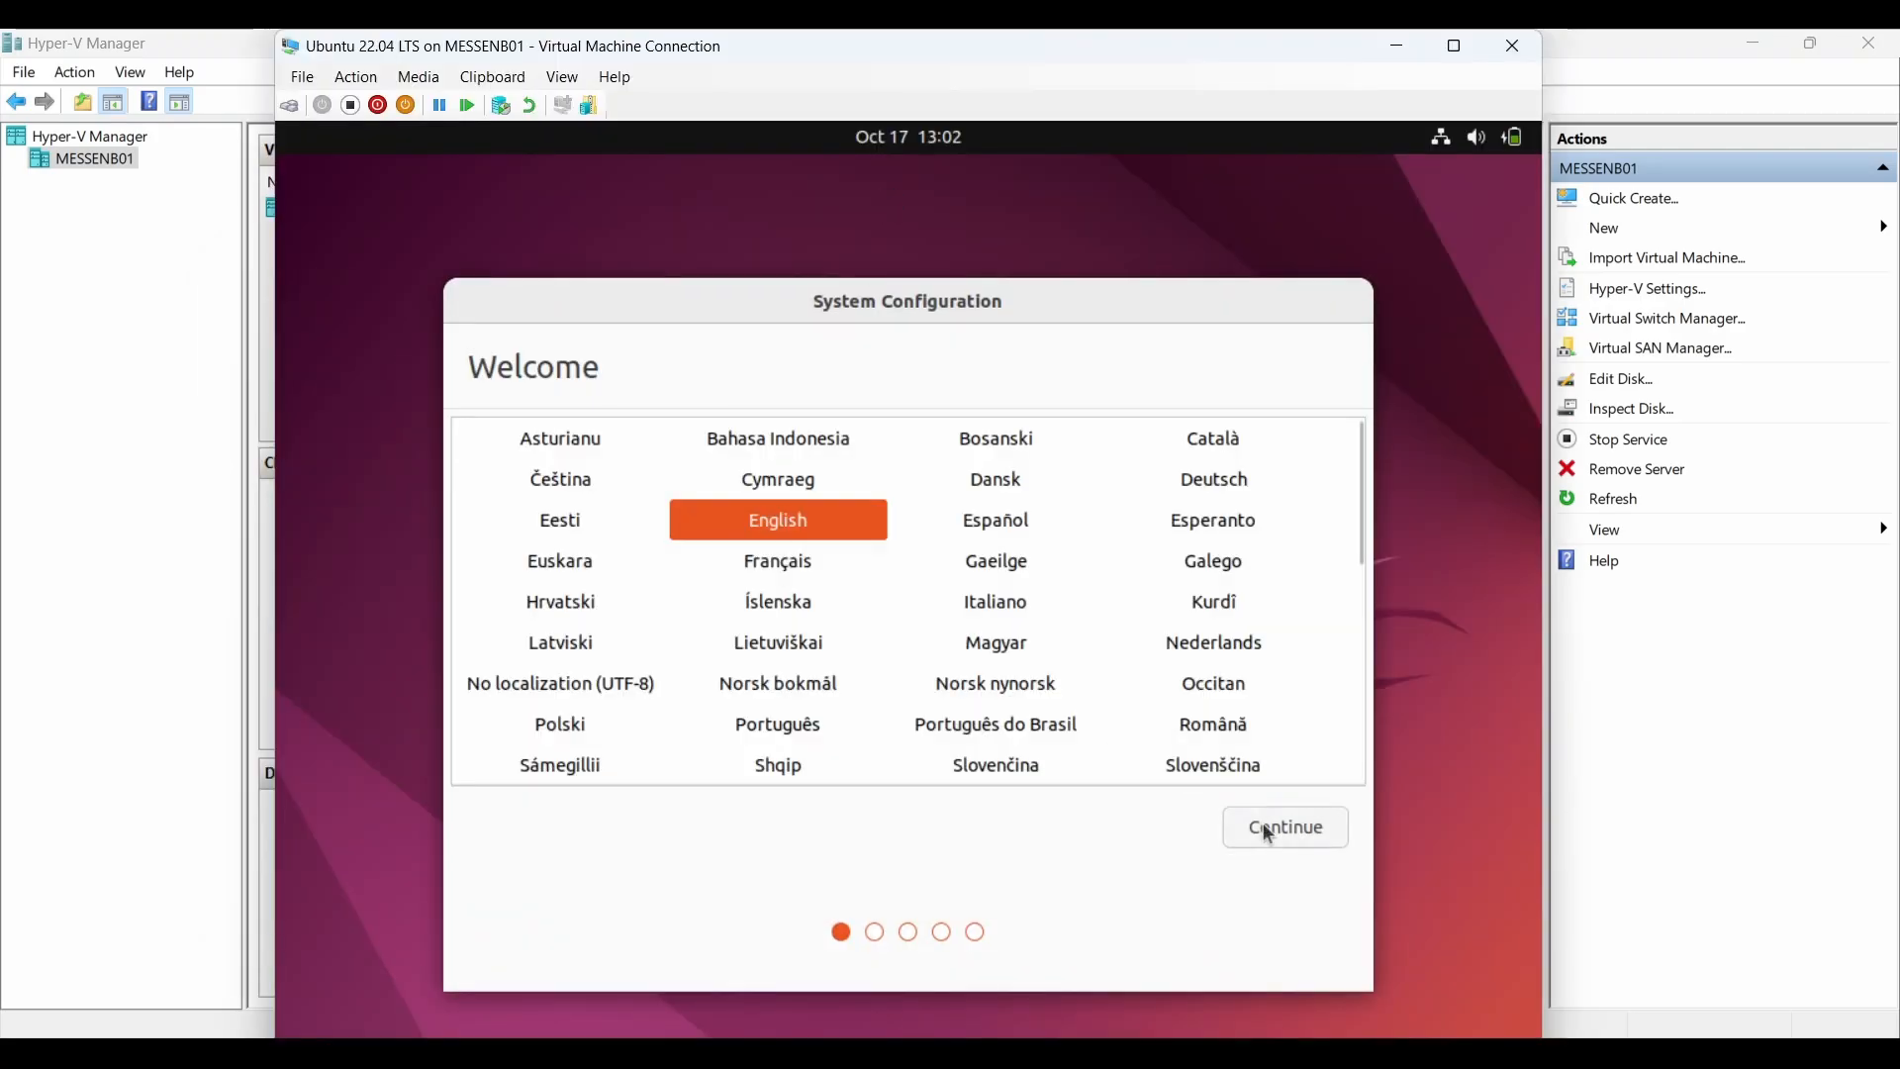
{"action": "left_click", "coordinate": [1276, 828]}
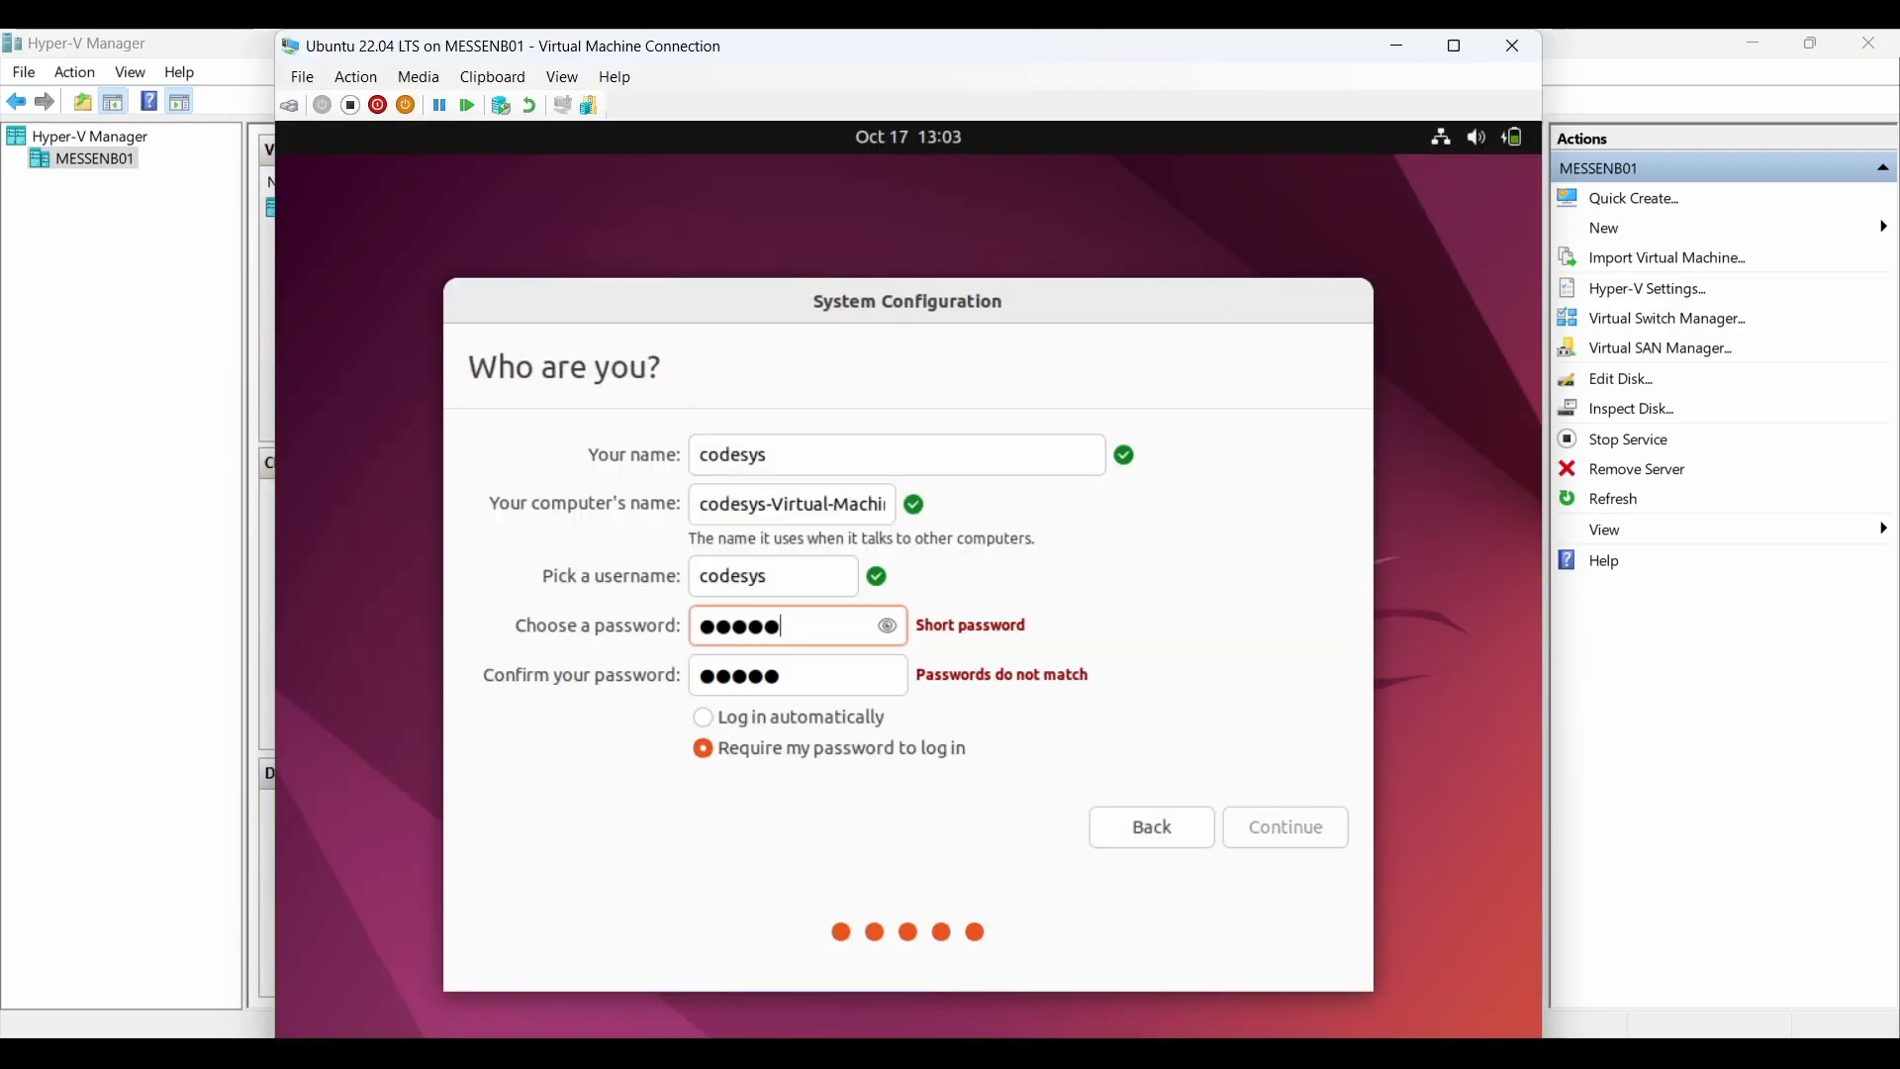
{"action": "left_click", "coordinate": [1254, 838]}
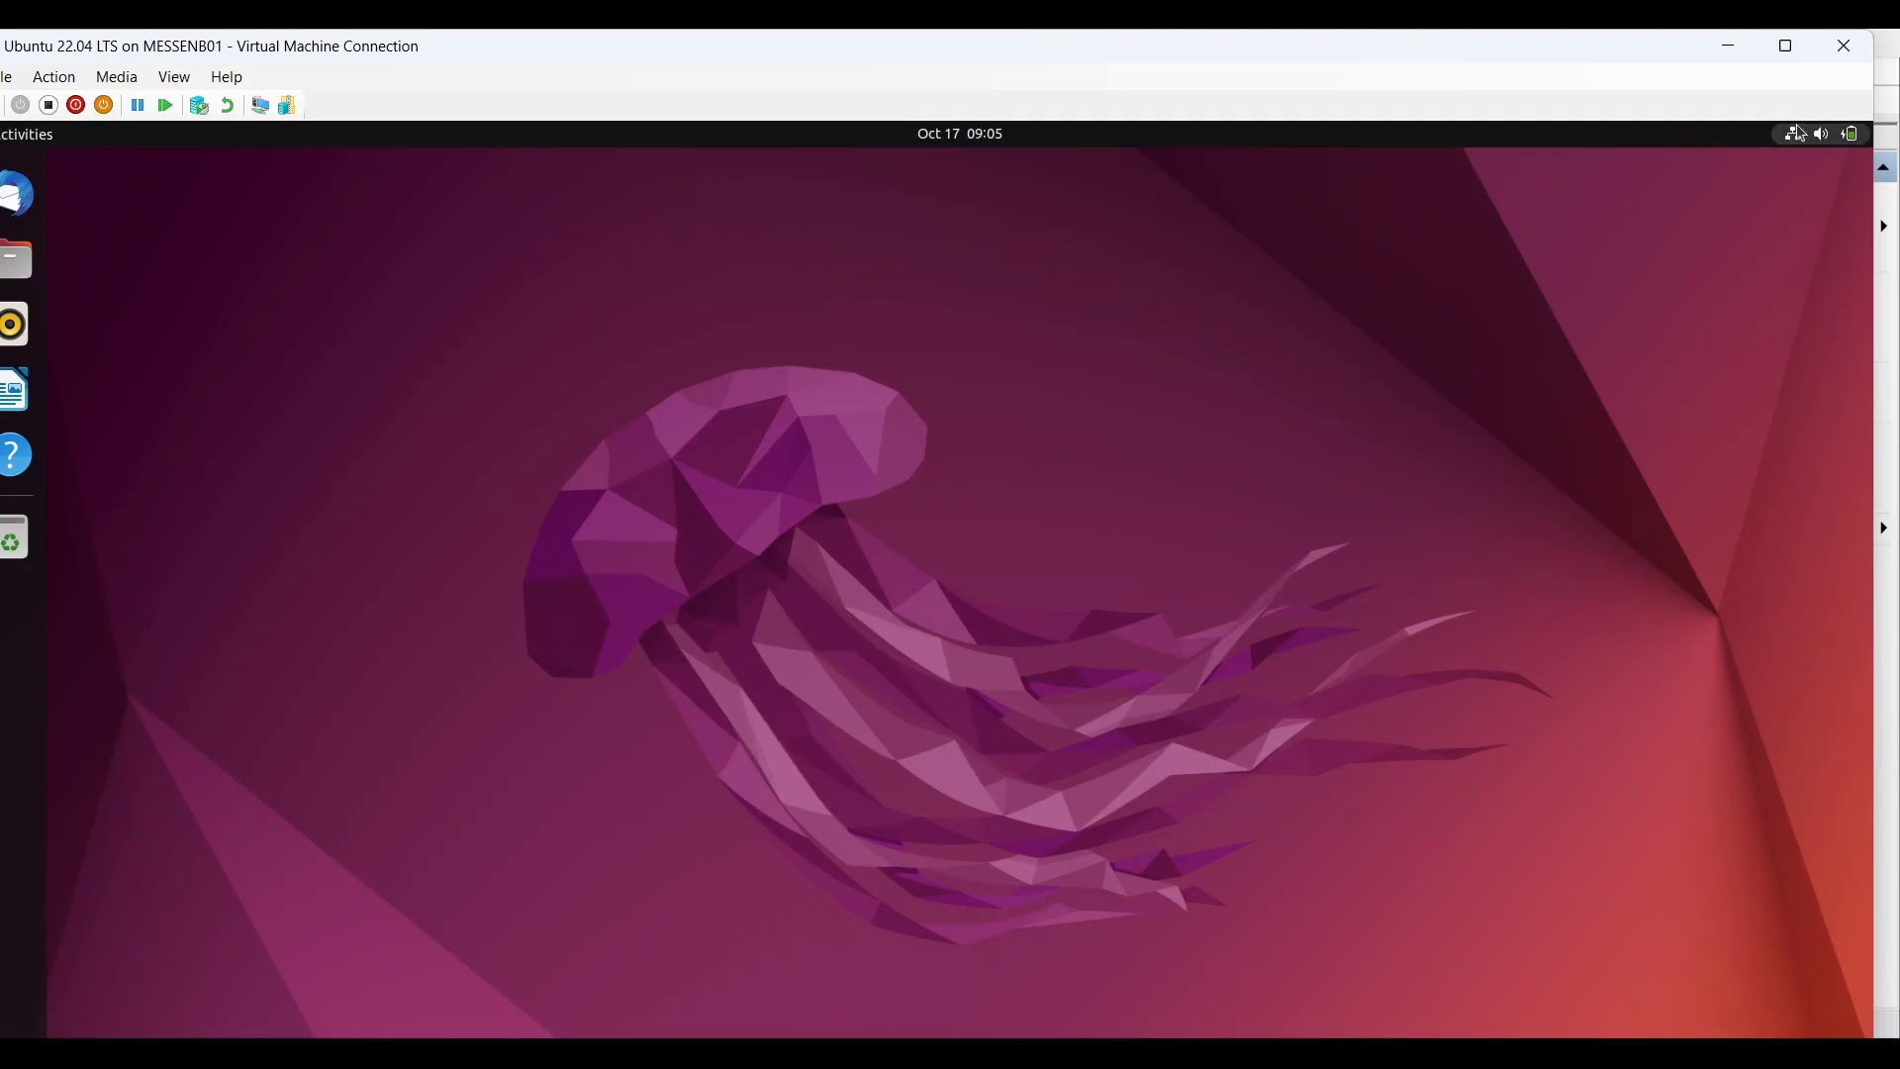
Step: Power off Ubuntu from its system menu, authorising with the account password, and close the connection window
{"action": "left_click", "coordinate": [1796, 138]}
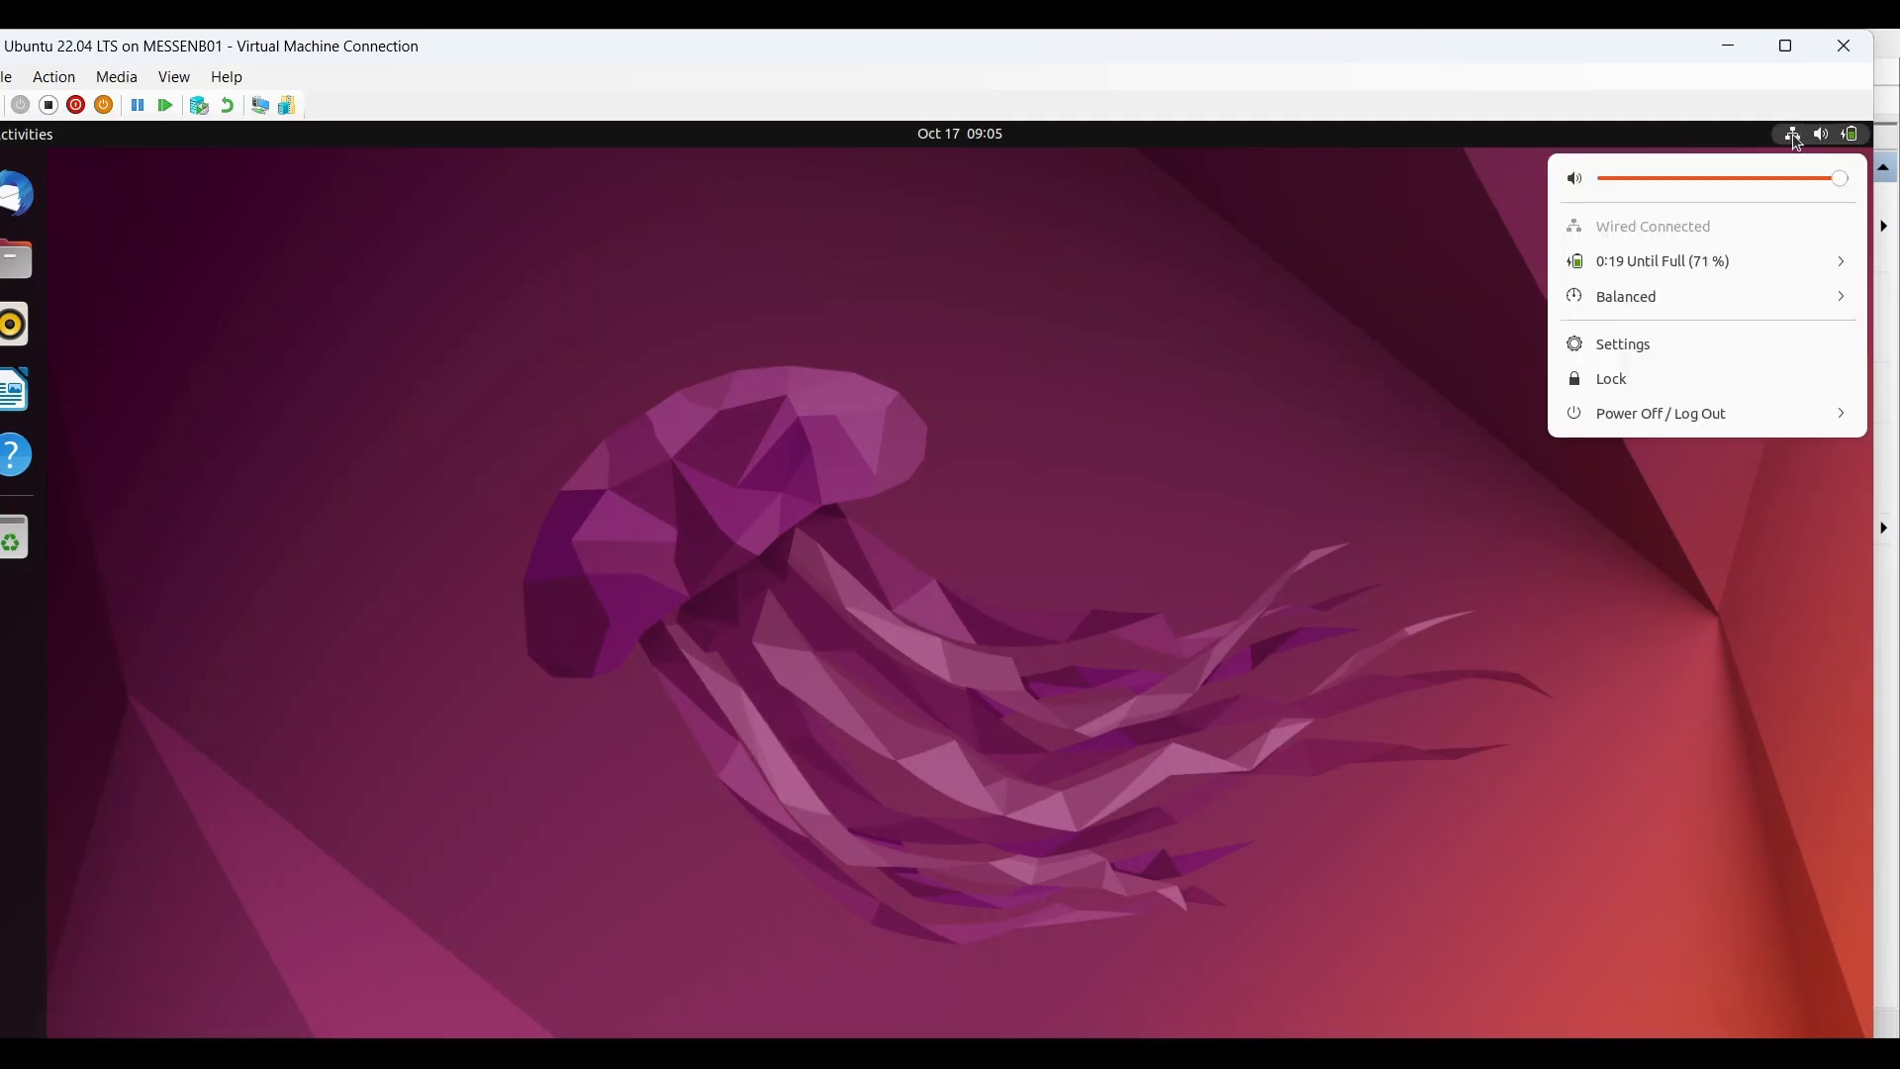
{"action": "left_click", "coordinate": [1662, 415]}
{"action": "left_click", "coordinate": [1634, 520]}
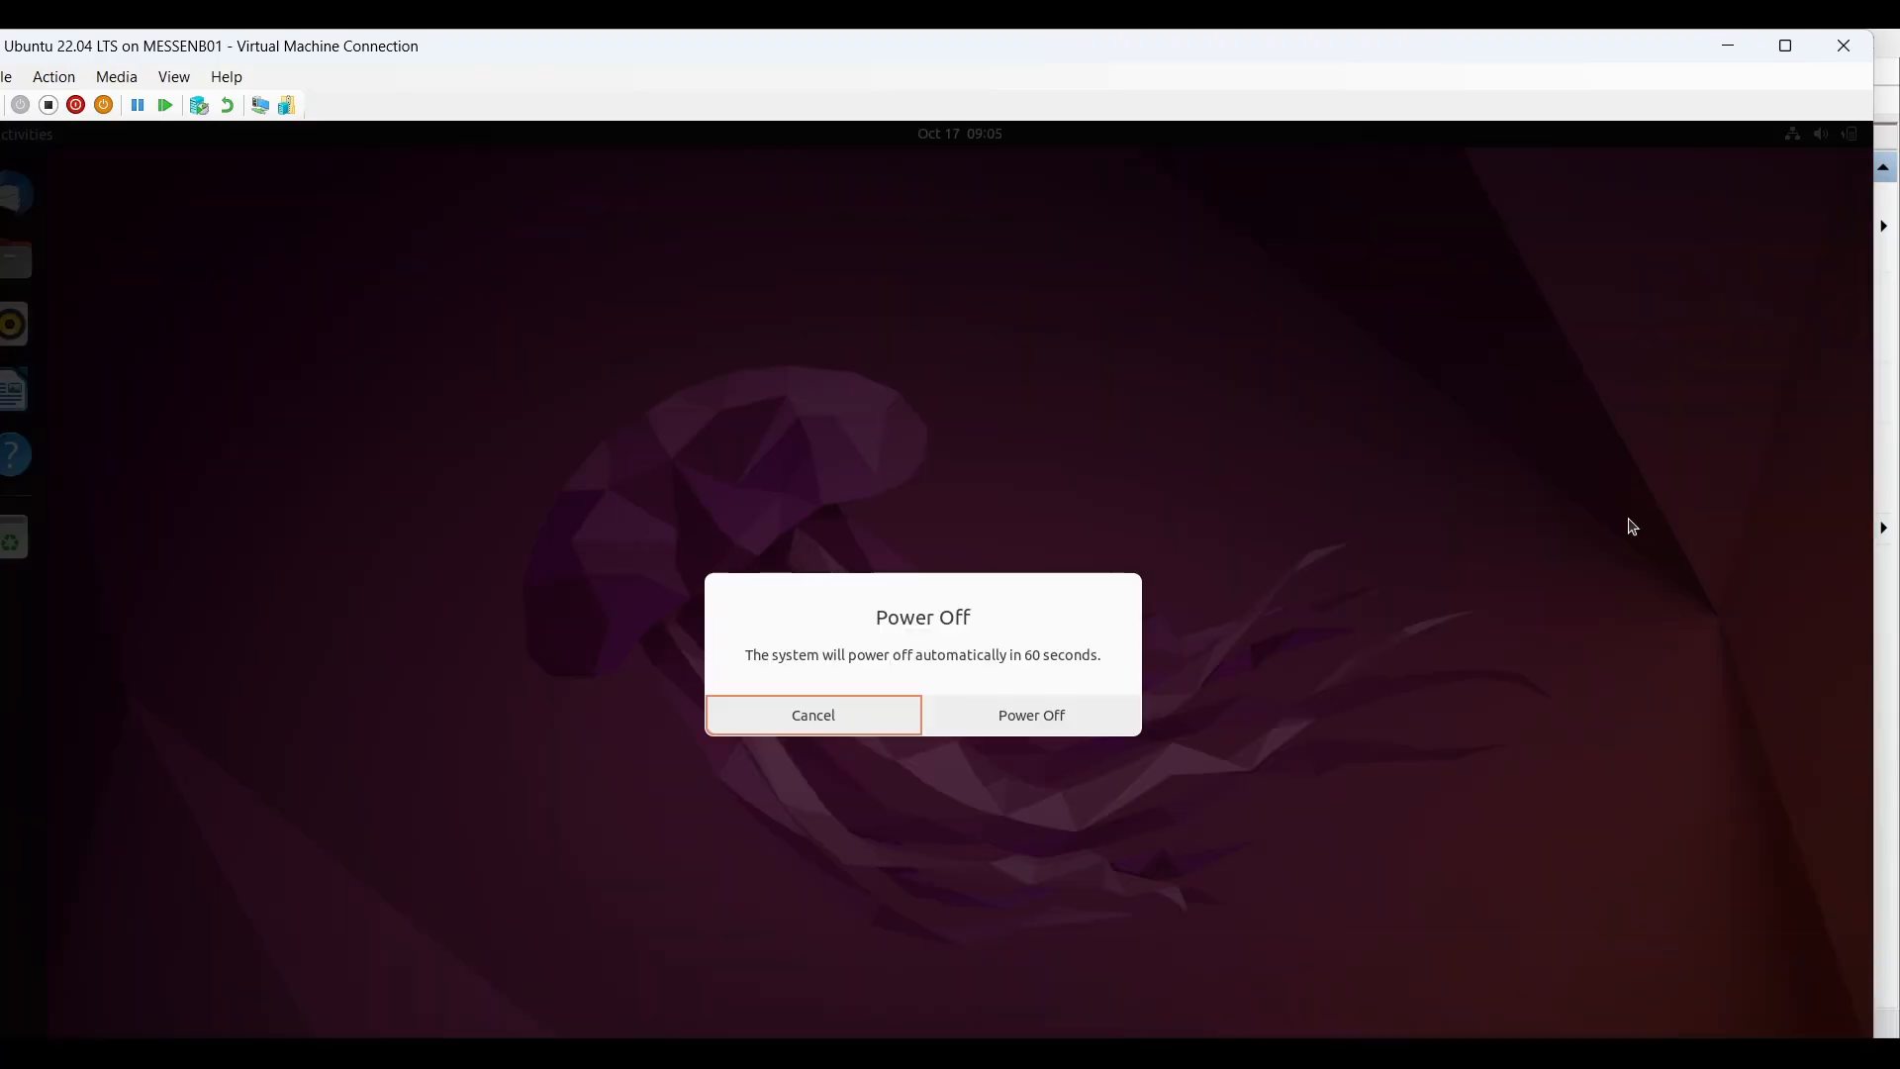
{"action": "left_click", "coordinate": [1019, 718]}
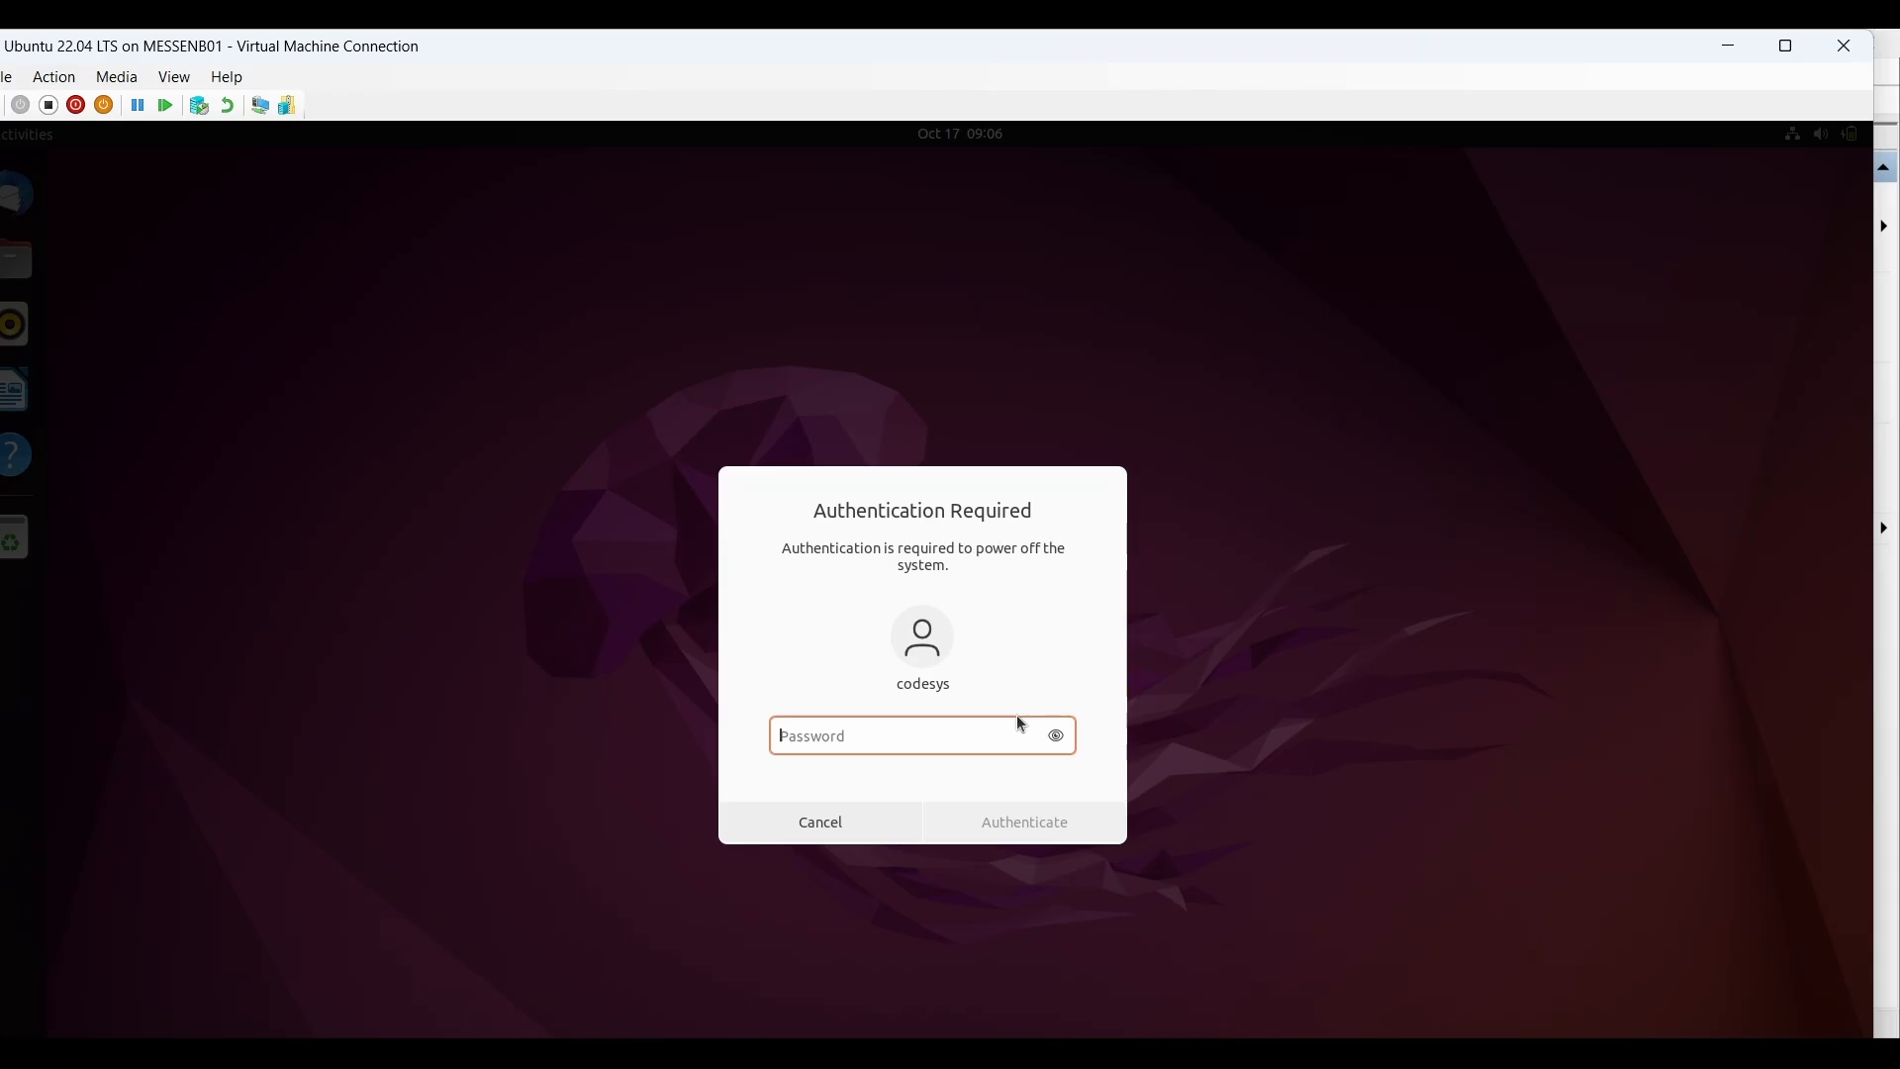
{"action": "type", "text": "•••••••"}
{"action": "key", "text": "Return"}
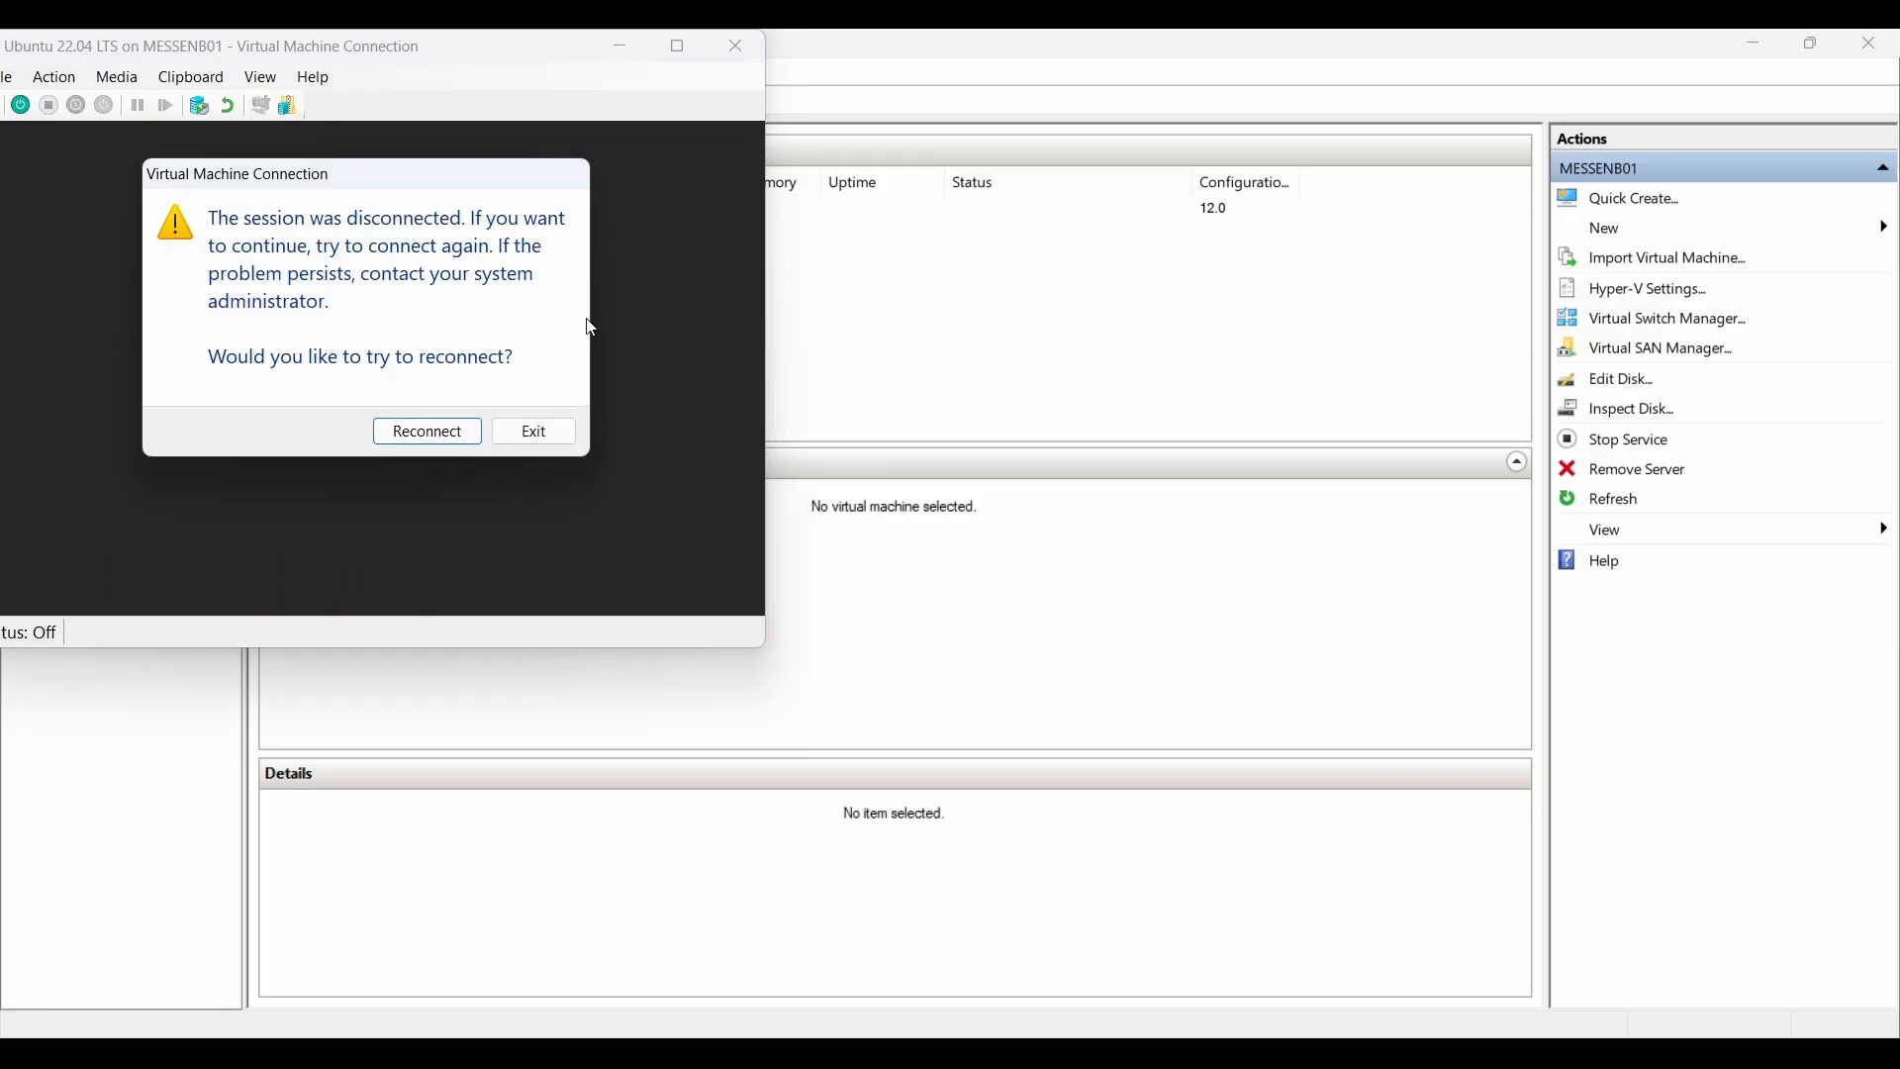
{"action": "left_click", "coordinate": [555, 438]}
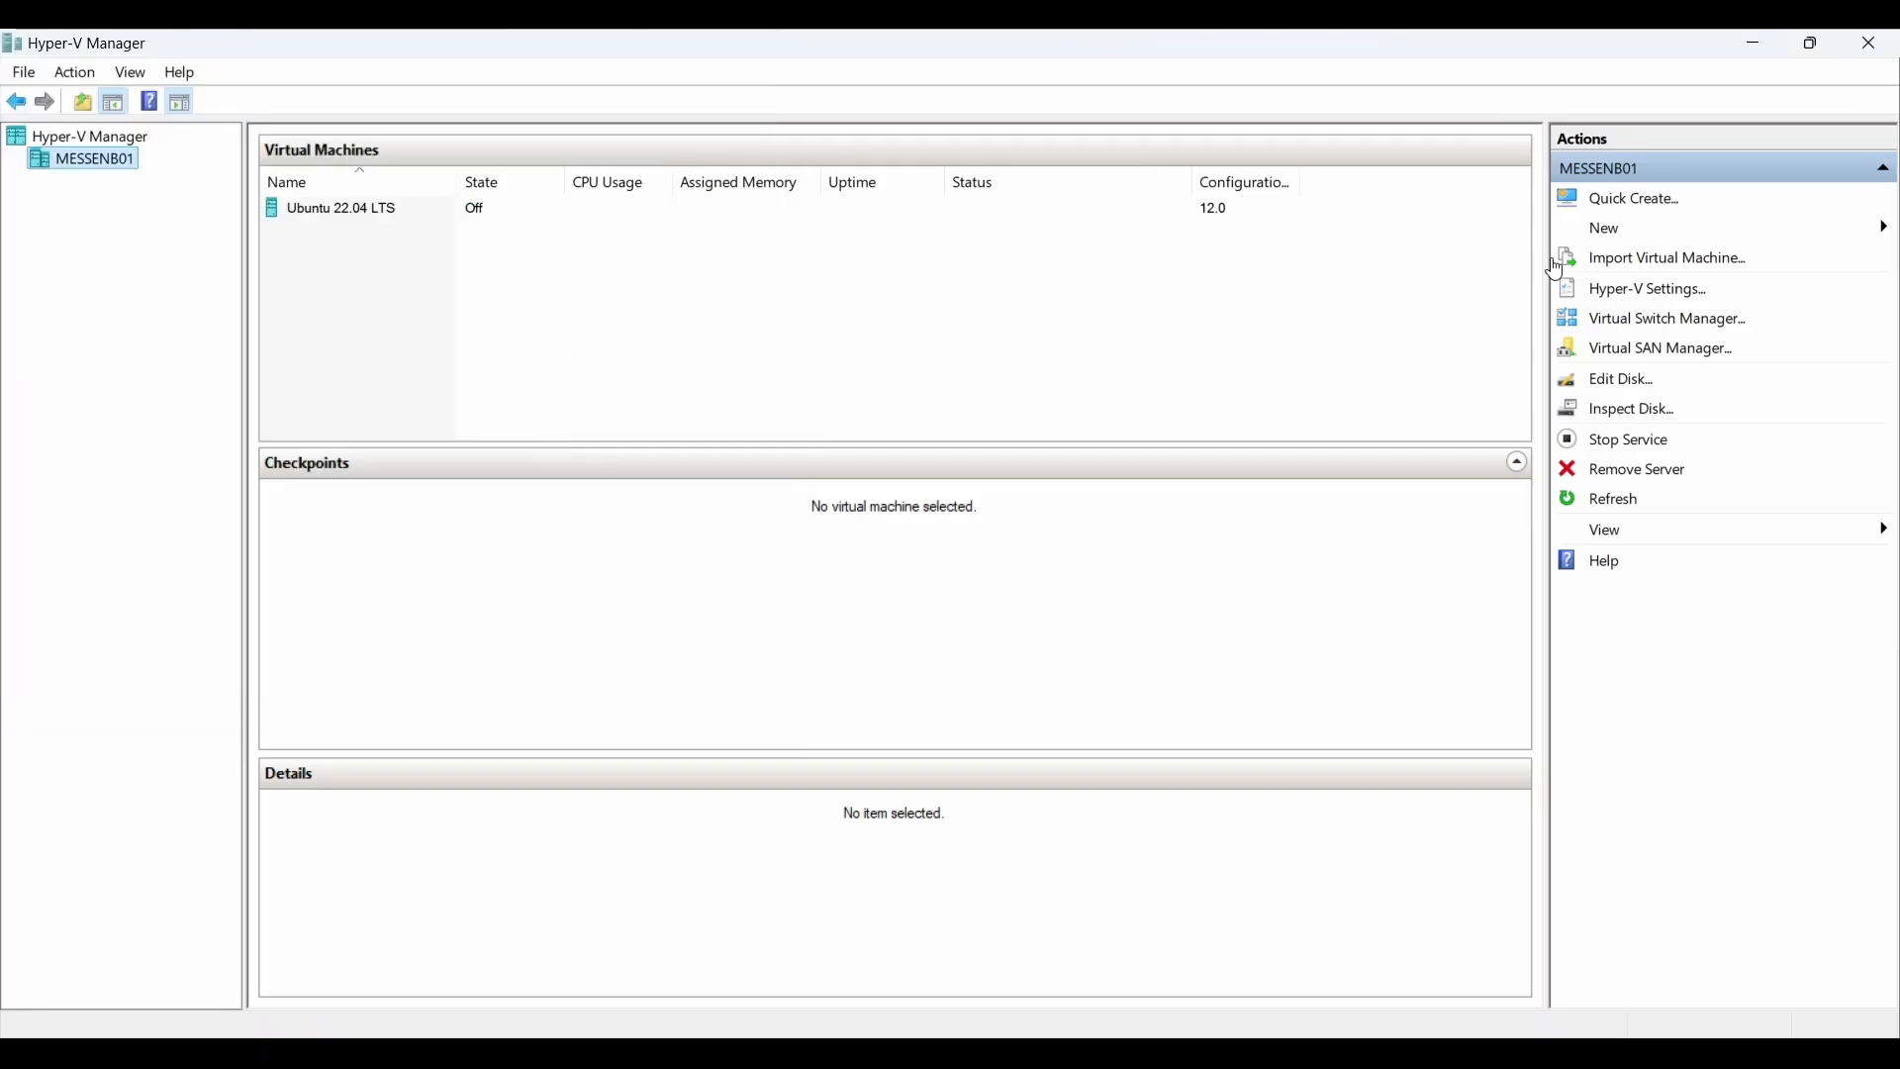
Step: Create an External virtual switch on the Intel(R) Ethernet Connection (17) I219-V adapter, not shared with the host
{"action": "left_click", "coordinate": [1662, 321]}
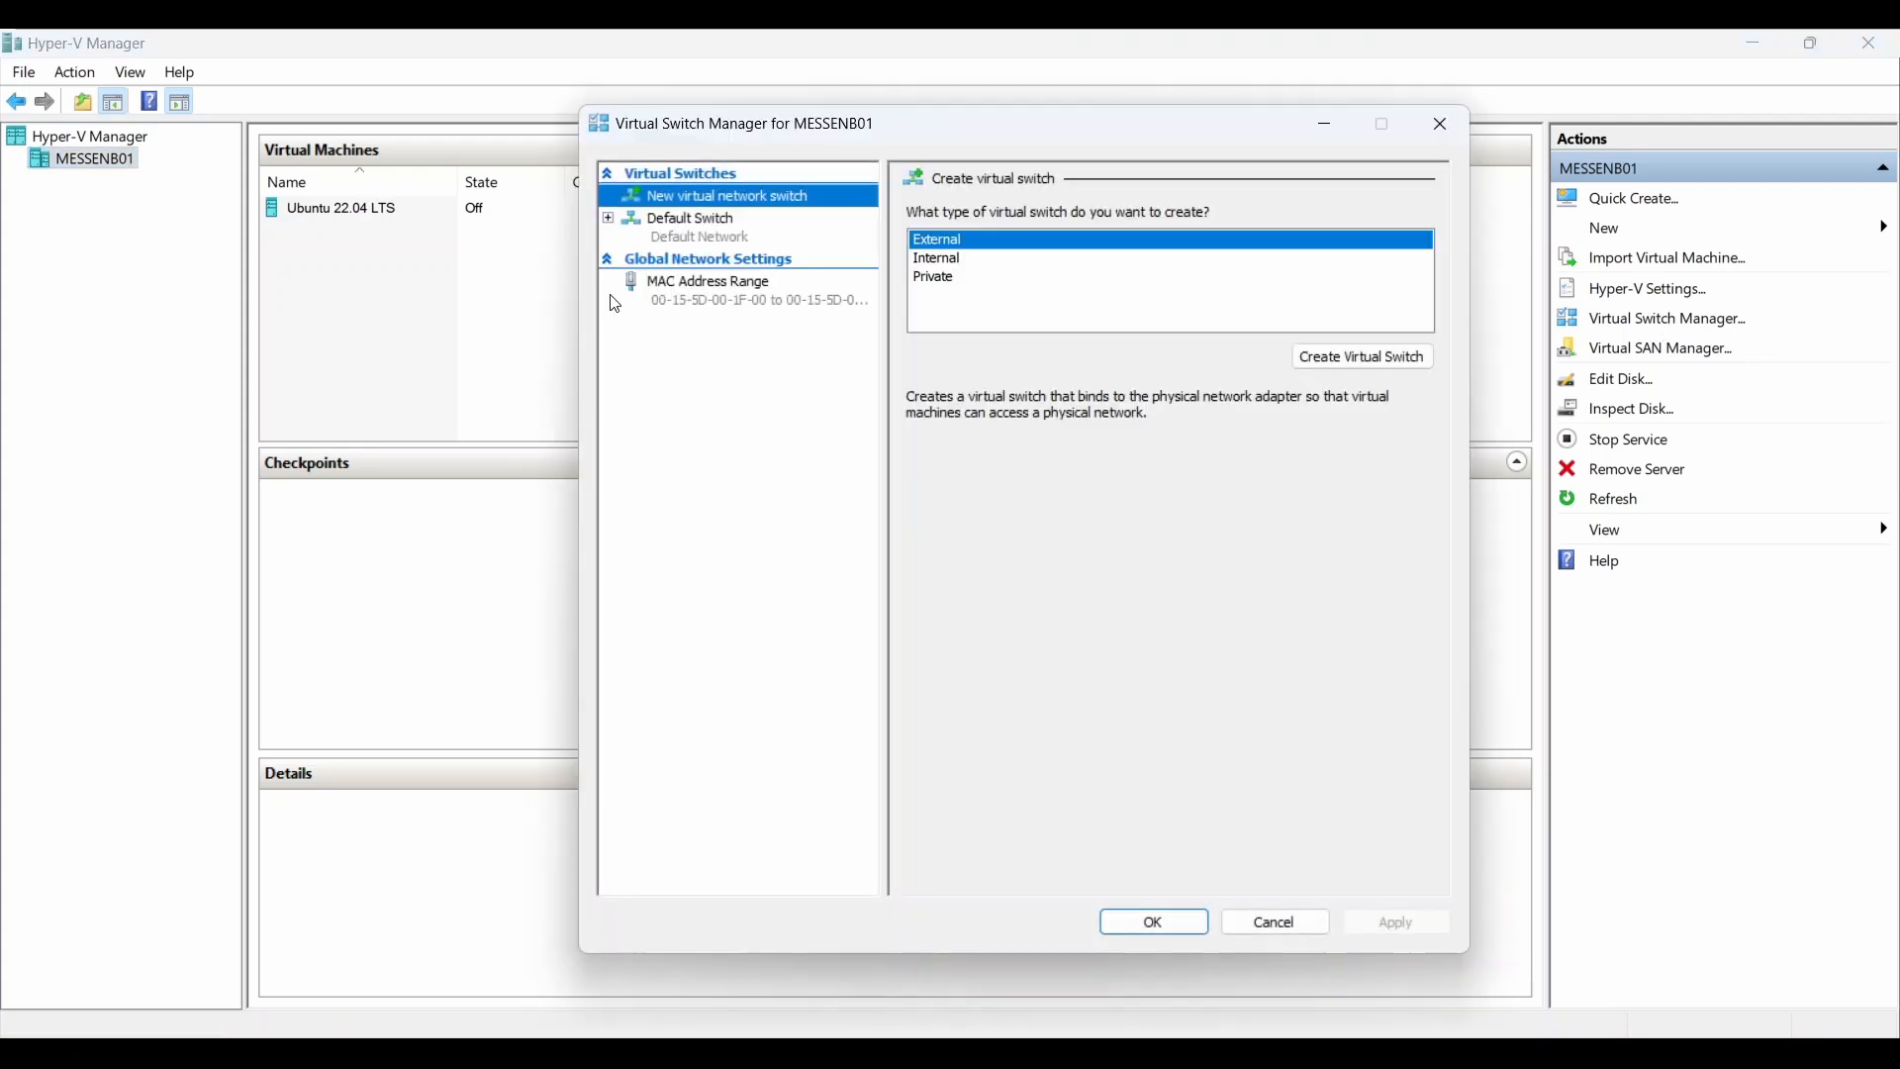
{"action": "left_click", "coordinate": [982, 244]}
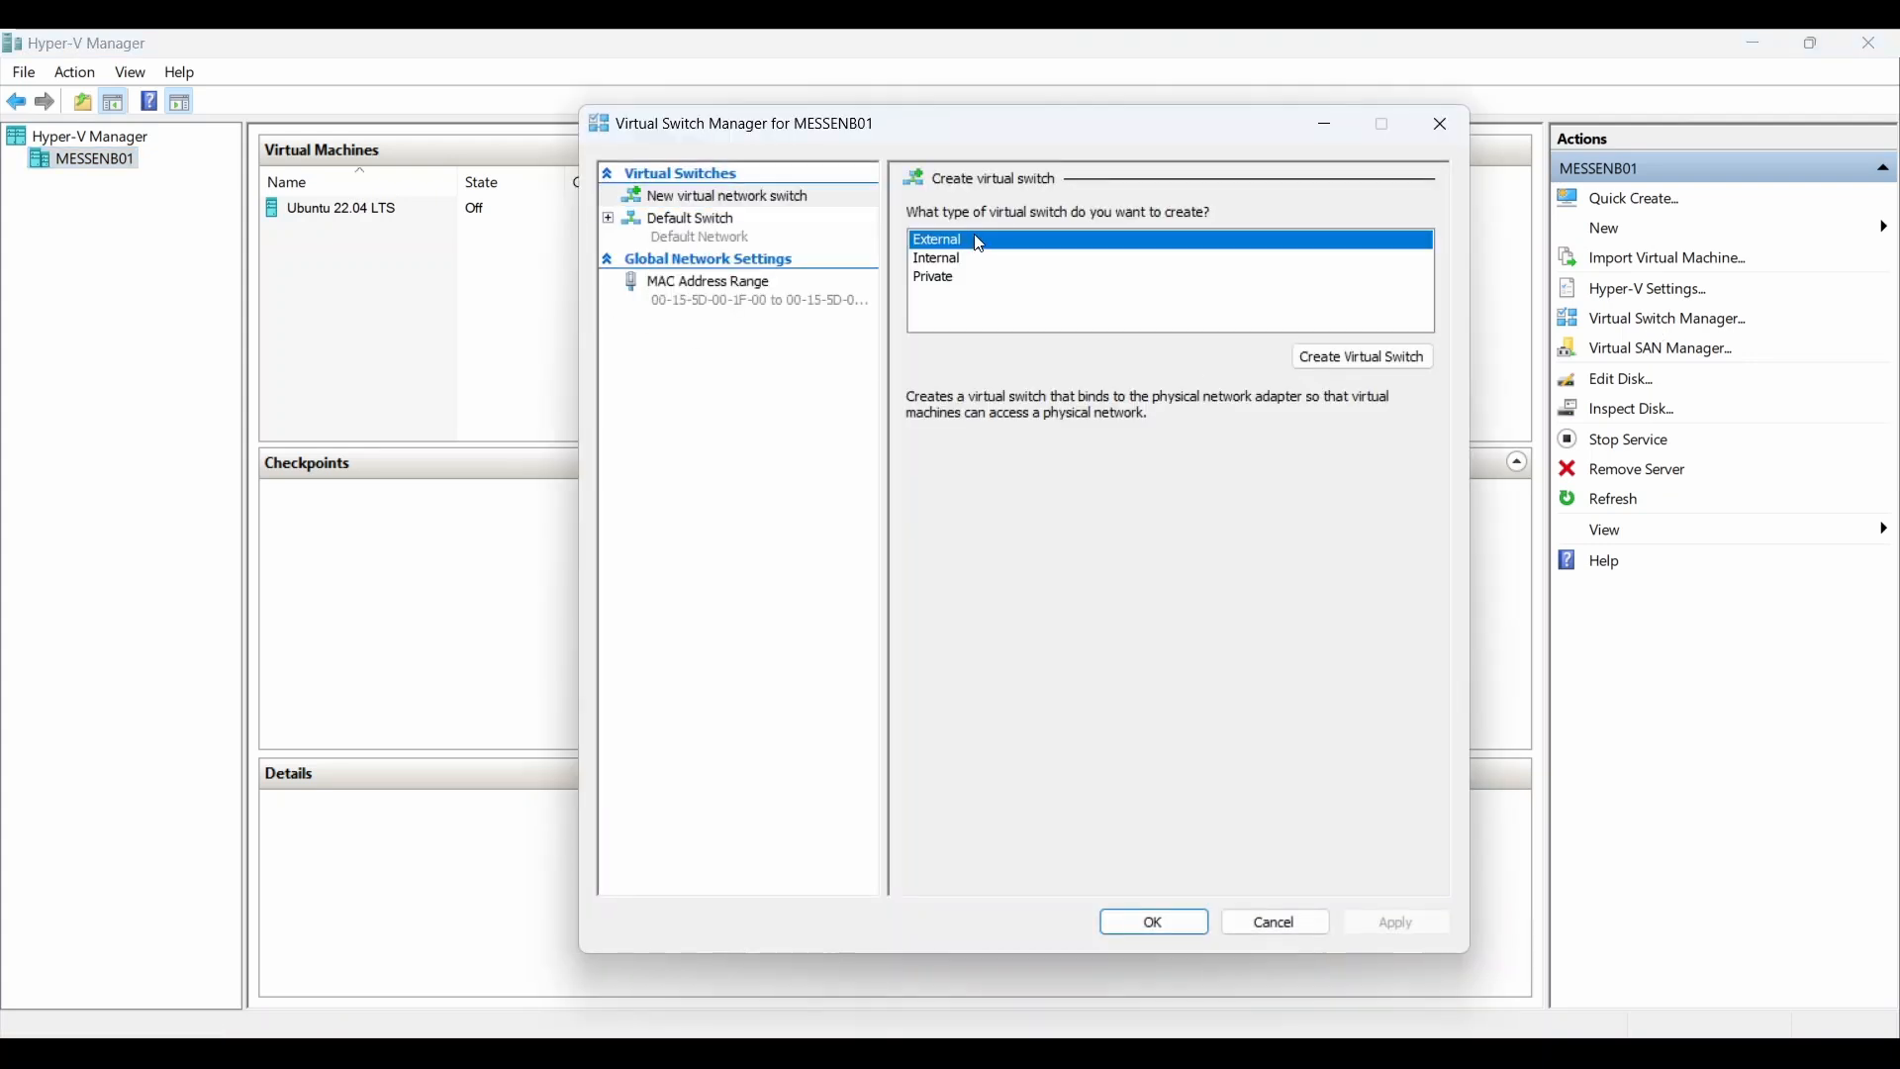
{"action": "left_click", "coordinate": [1326, 356]}
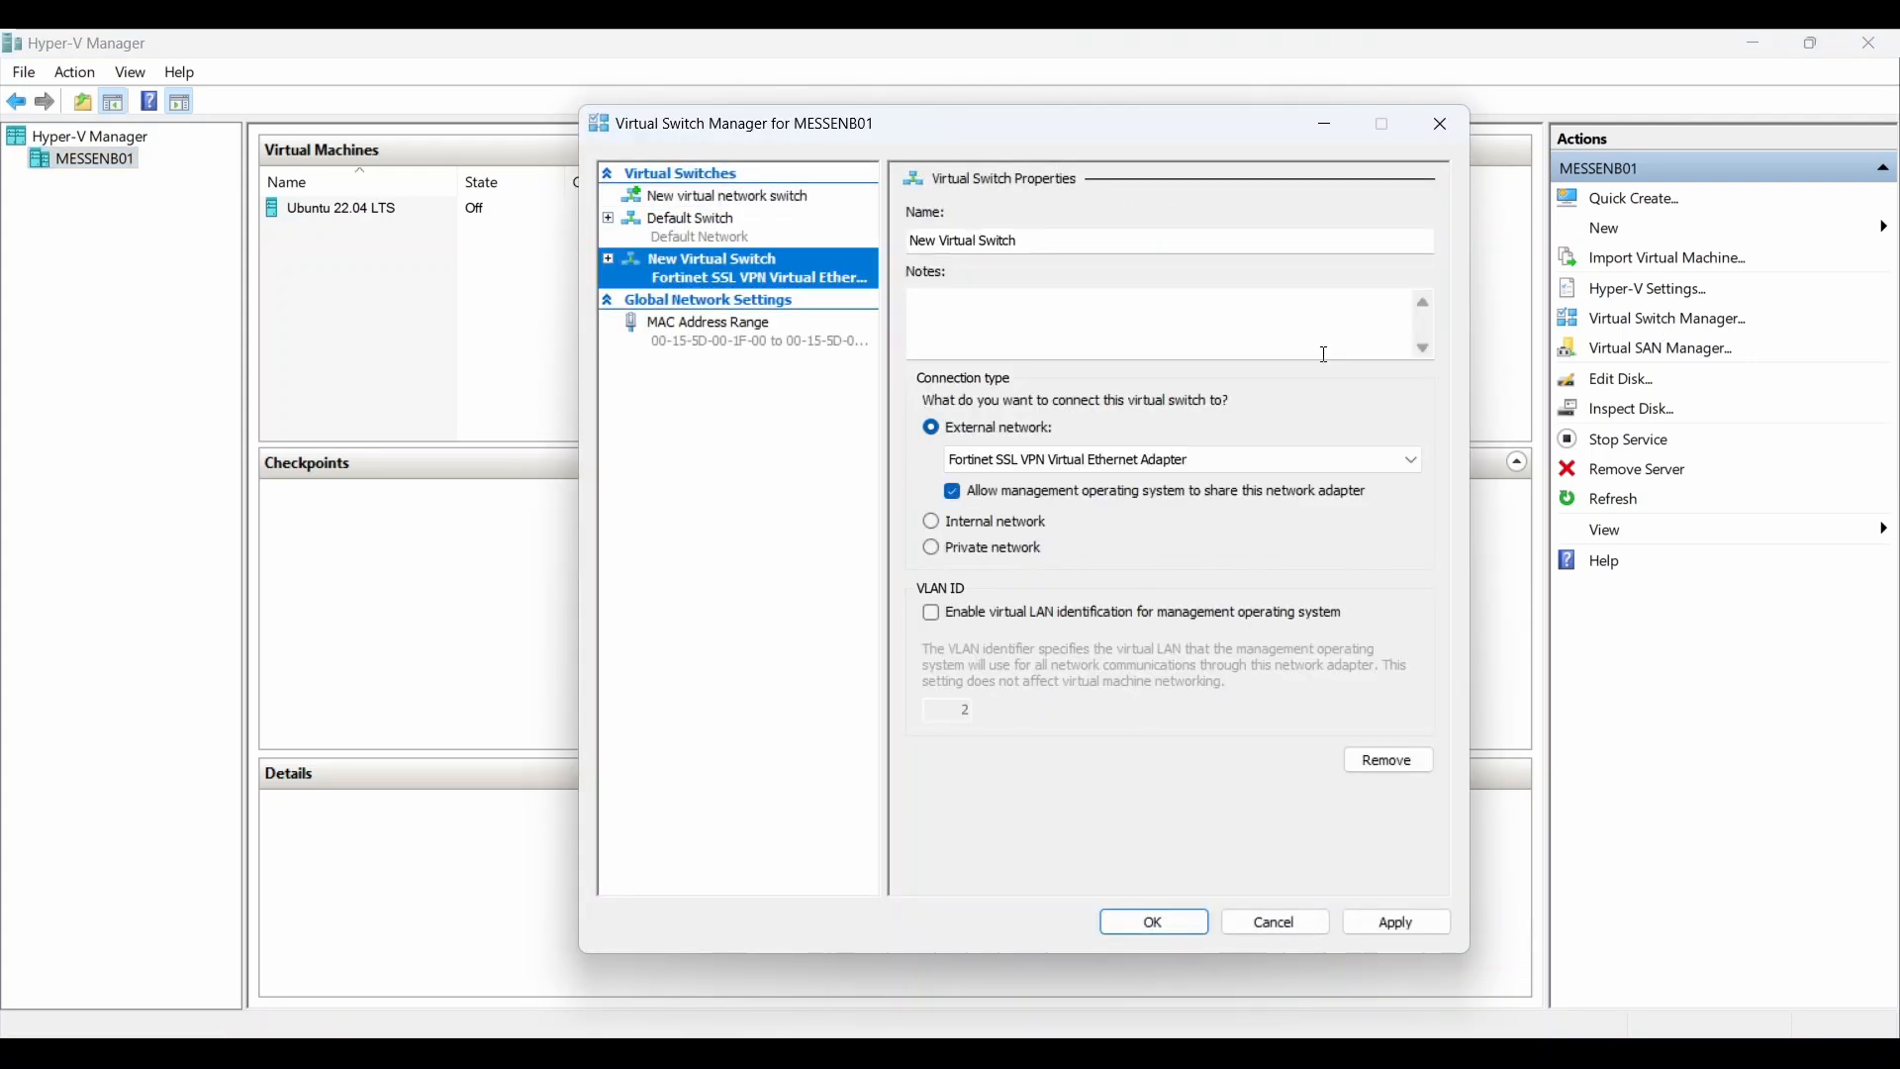
{"action": "left_click", "coordinate": [968, 243]}
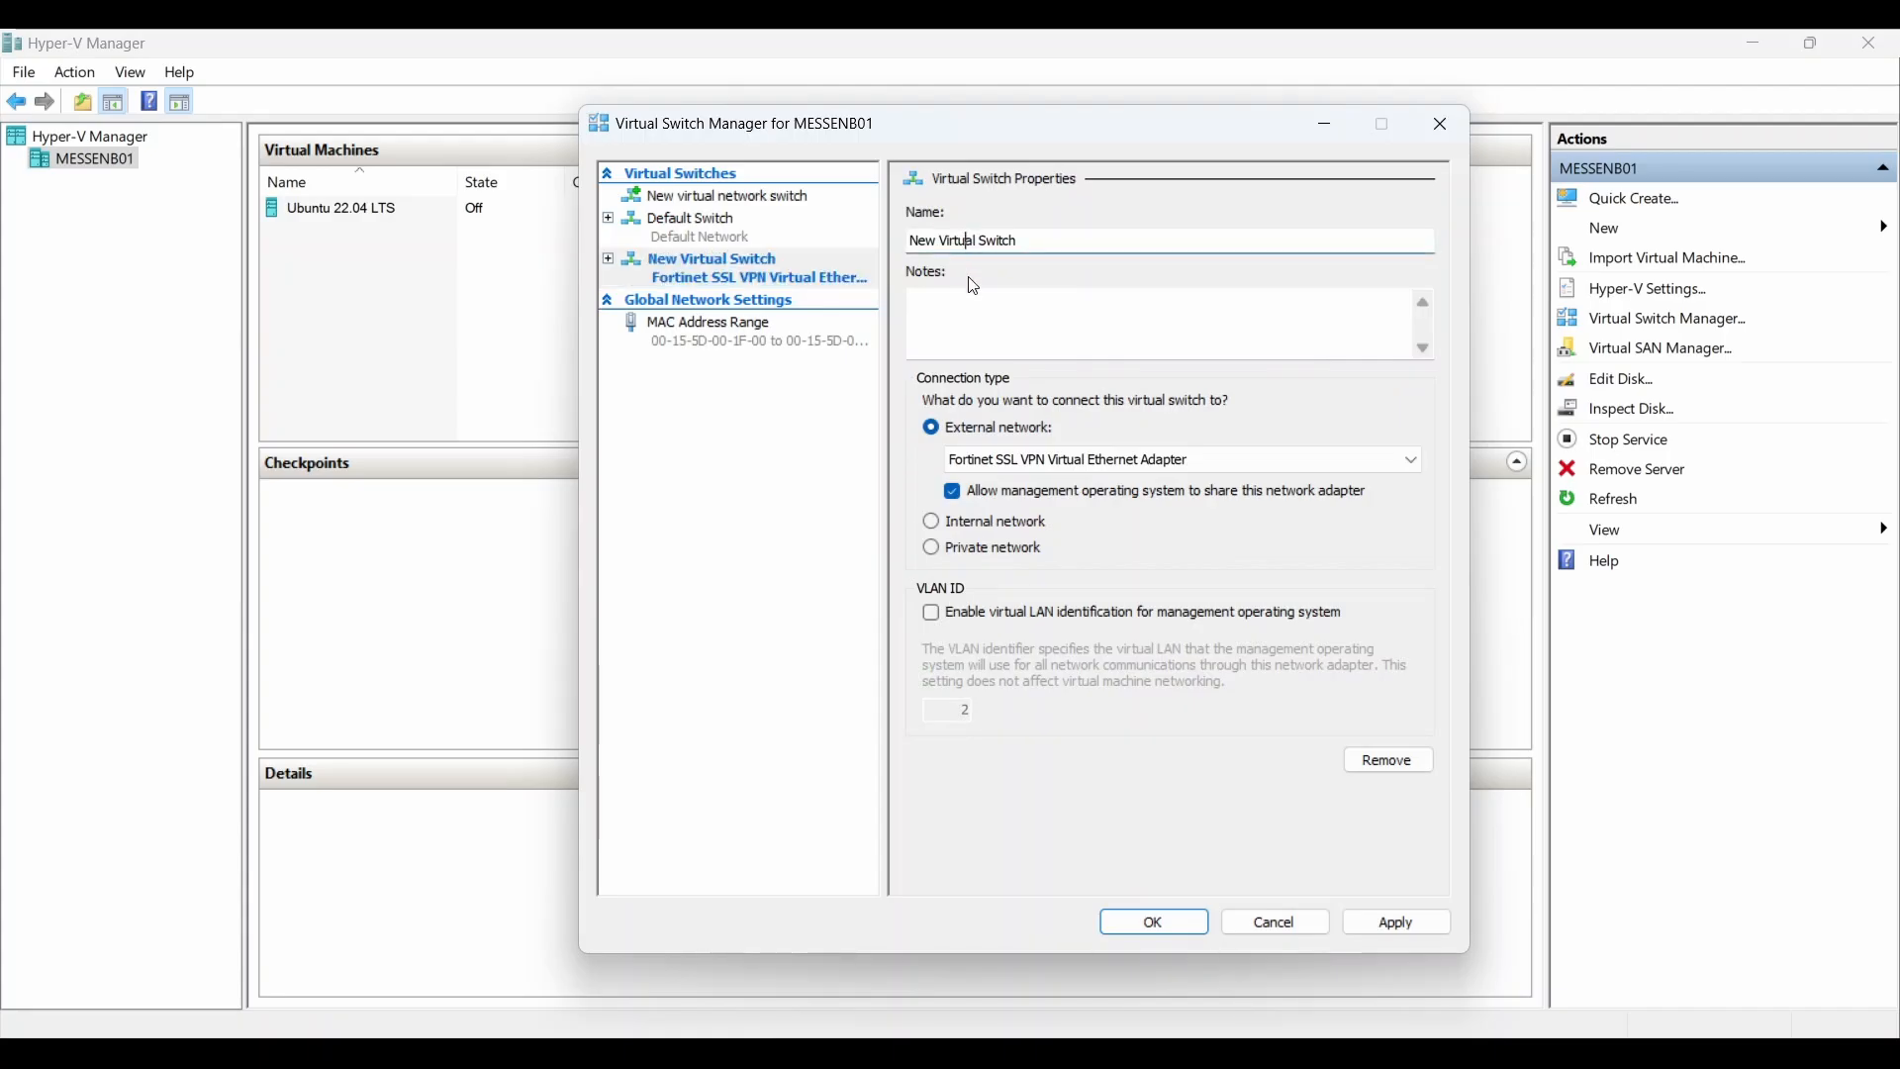
{"action": "left_click", "coordinate": [1012, 459]}
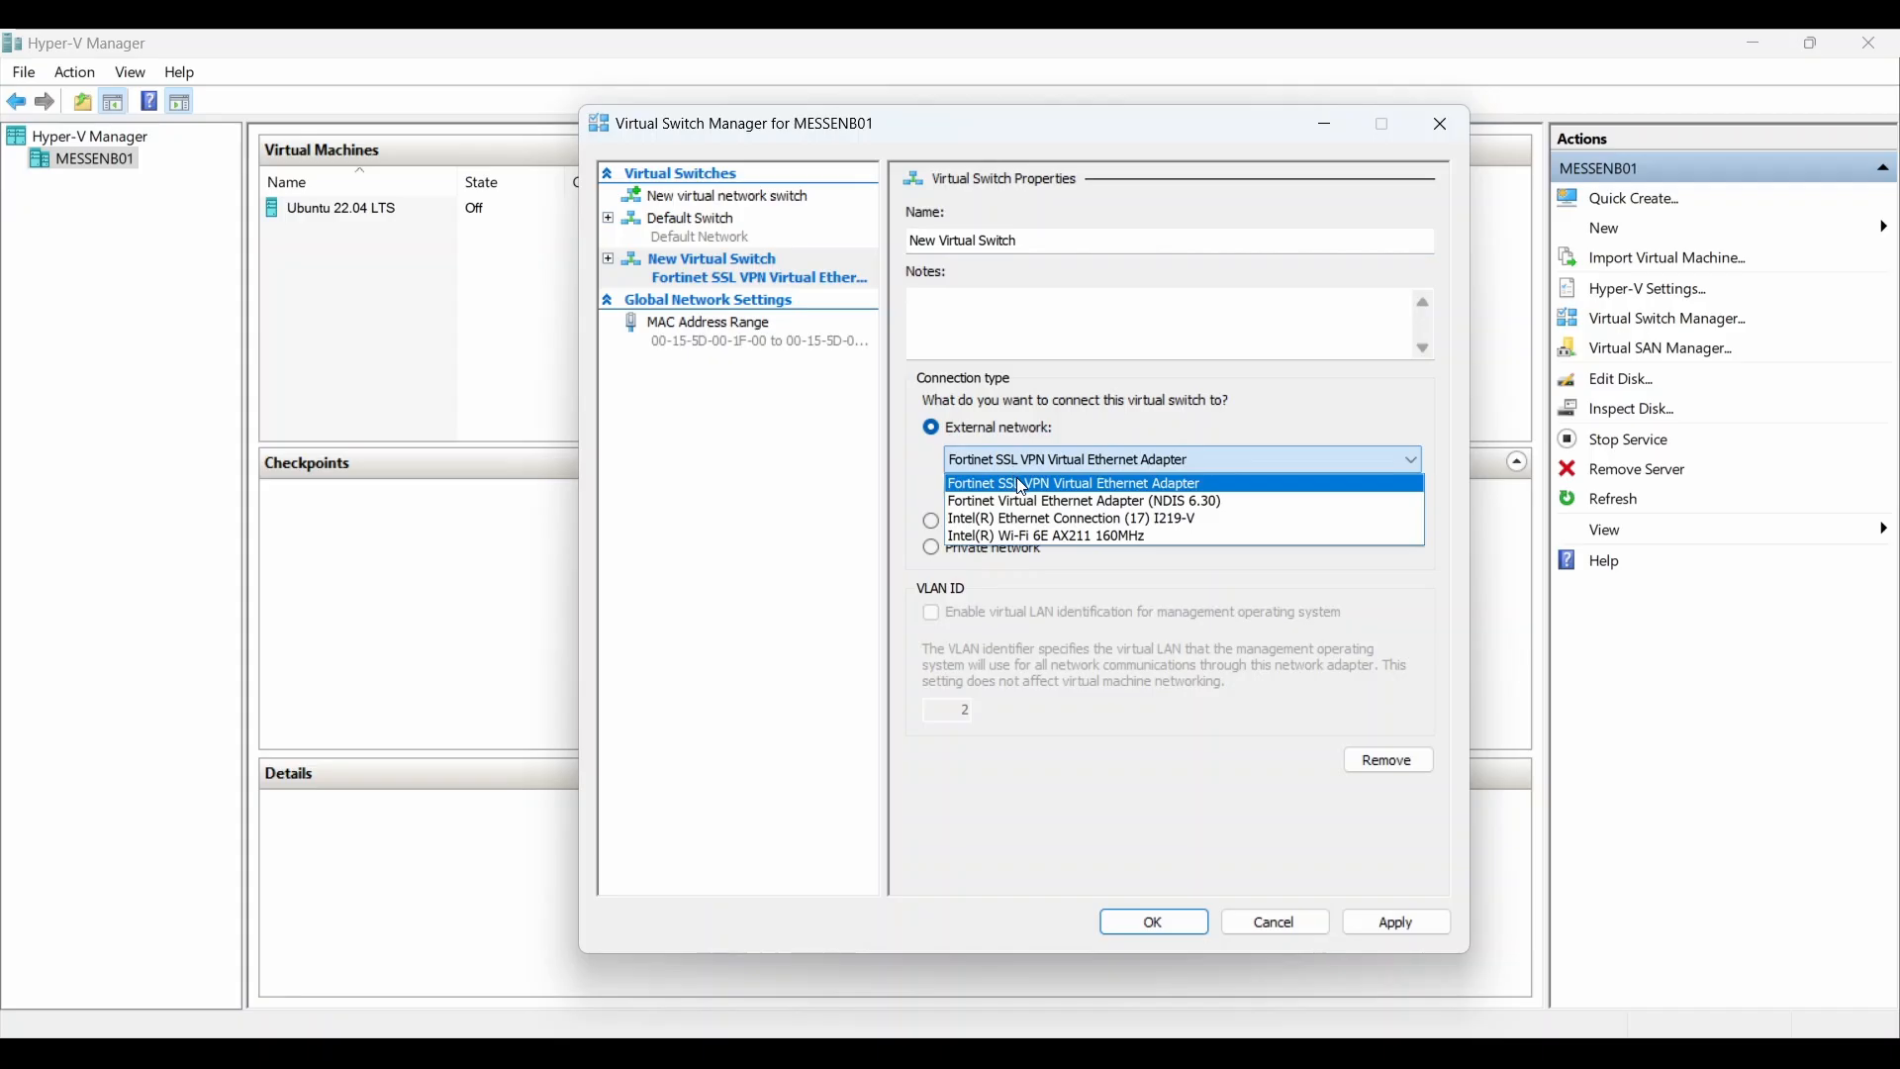
{"action": "left_click", "coordinate": [1035, 519]}
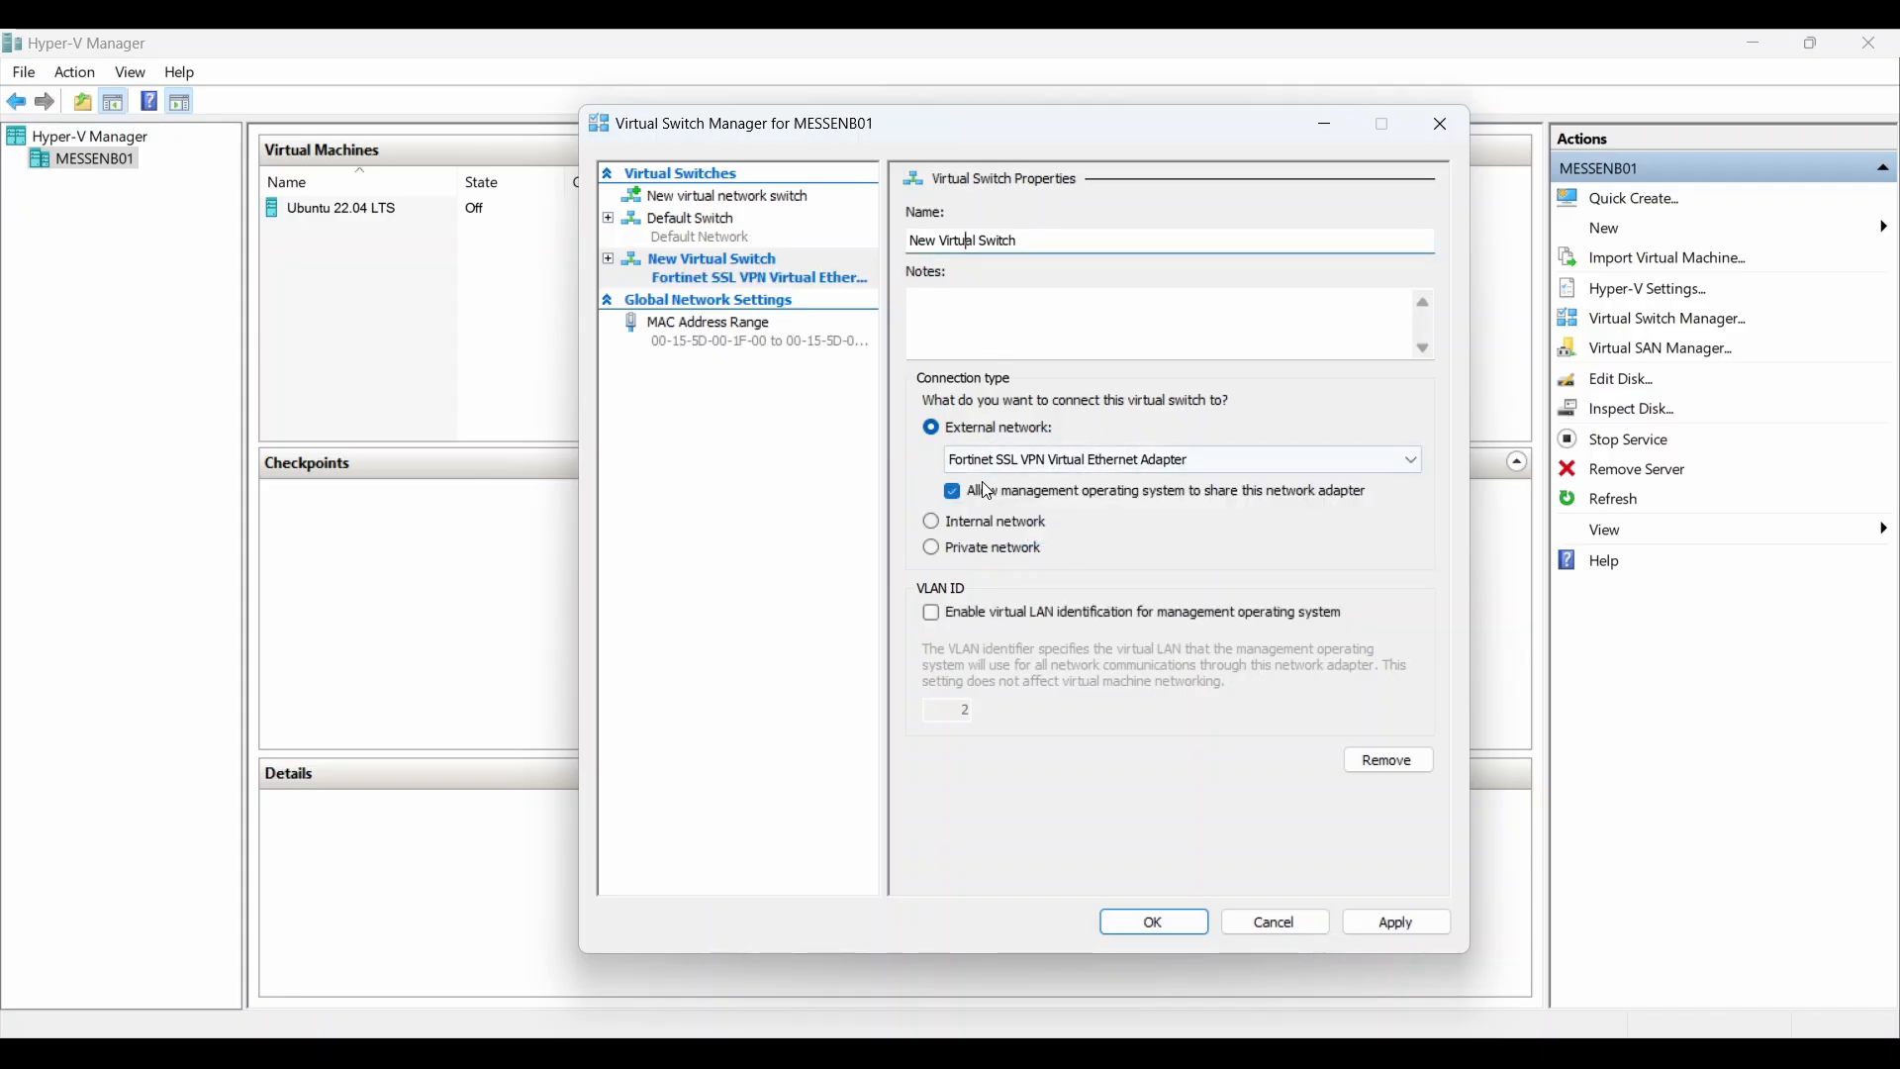
{"action": "left_click", "coordinate": [972, 487]}
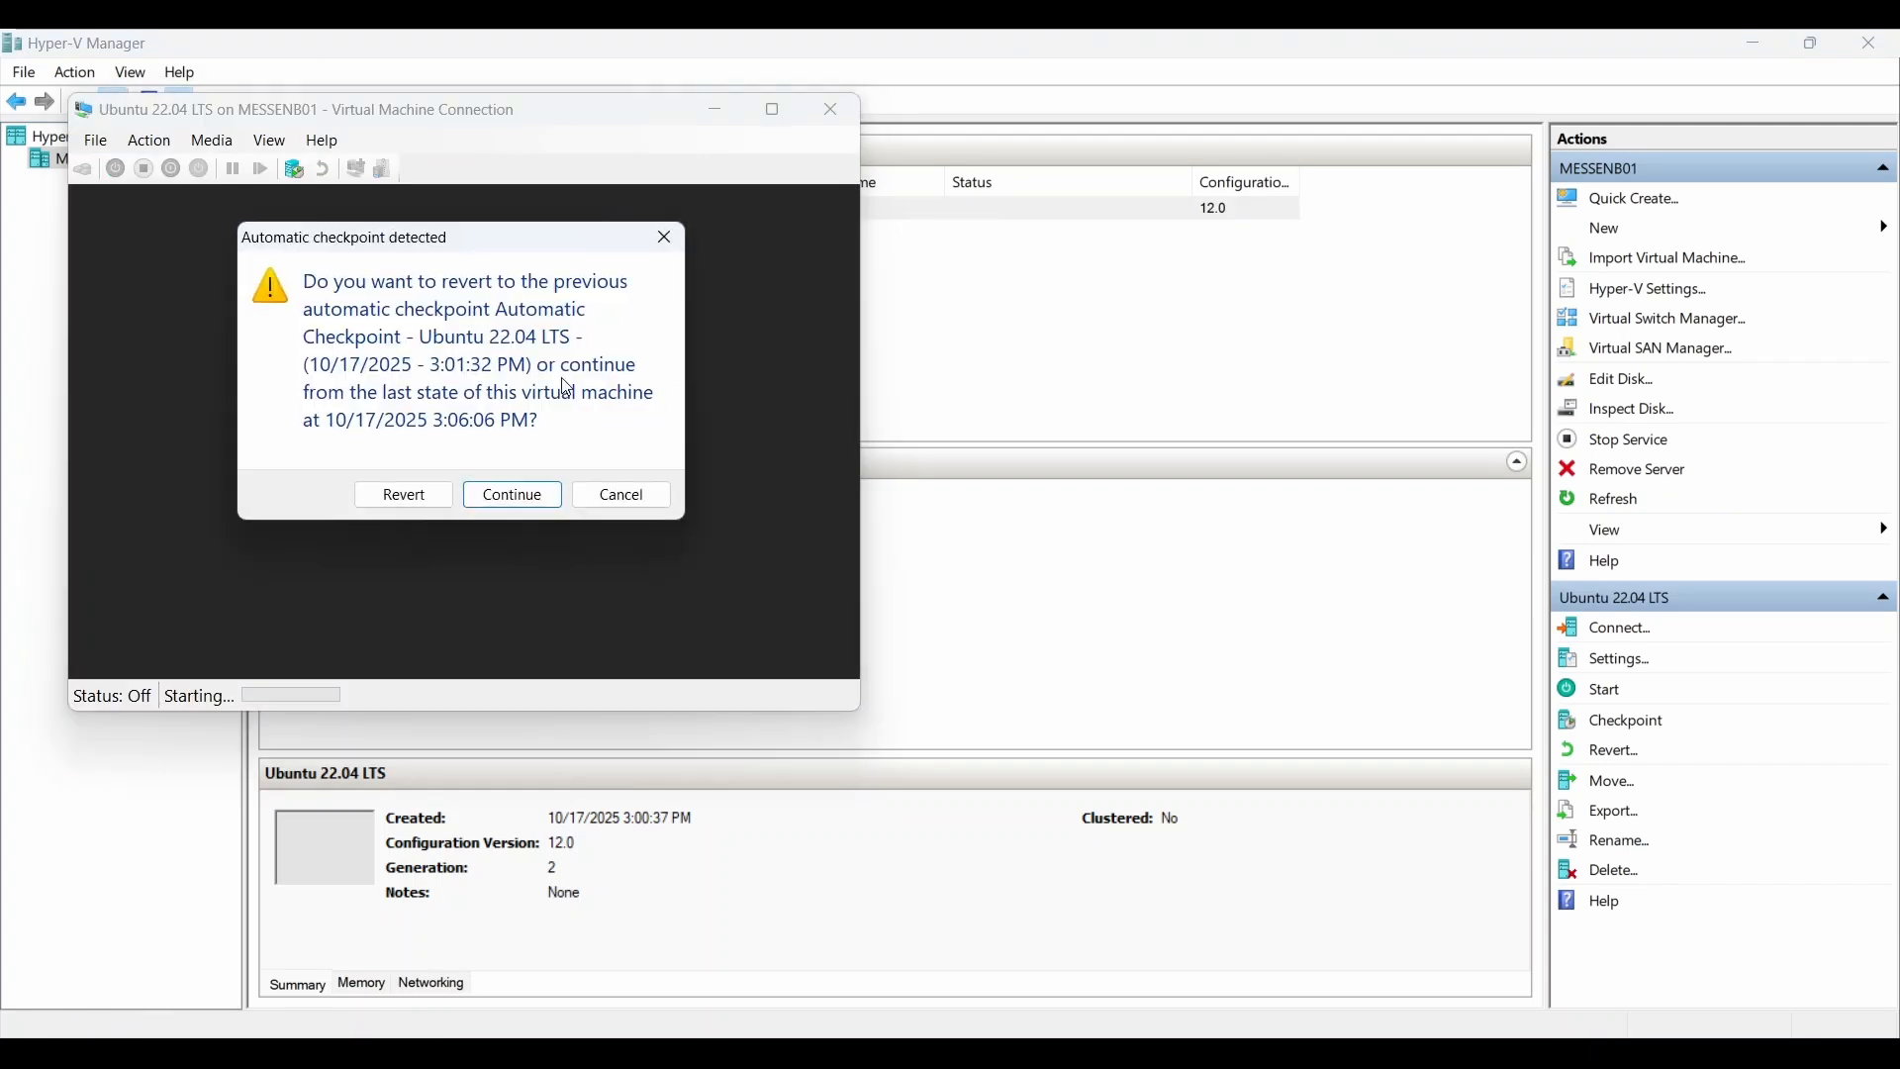
Step: Continue the VM from its checkpoint, connect in full screen and log in to Ubuntu
{"action": "left_click", "coordinate": [506, 492]}
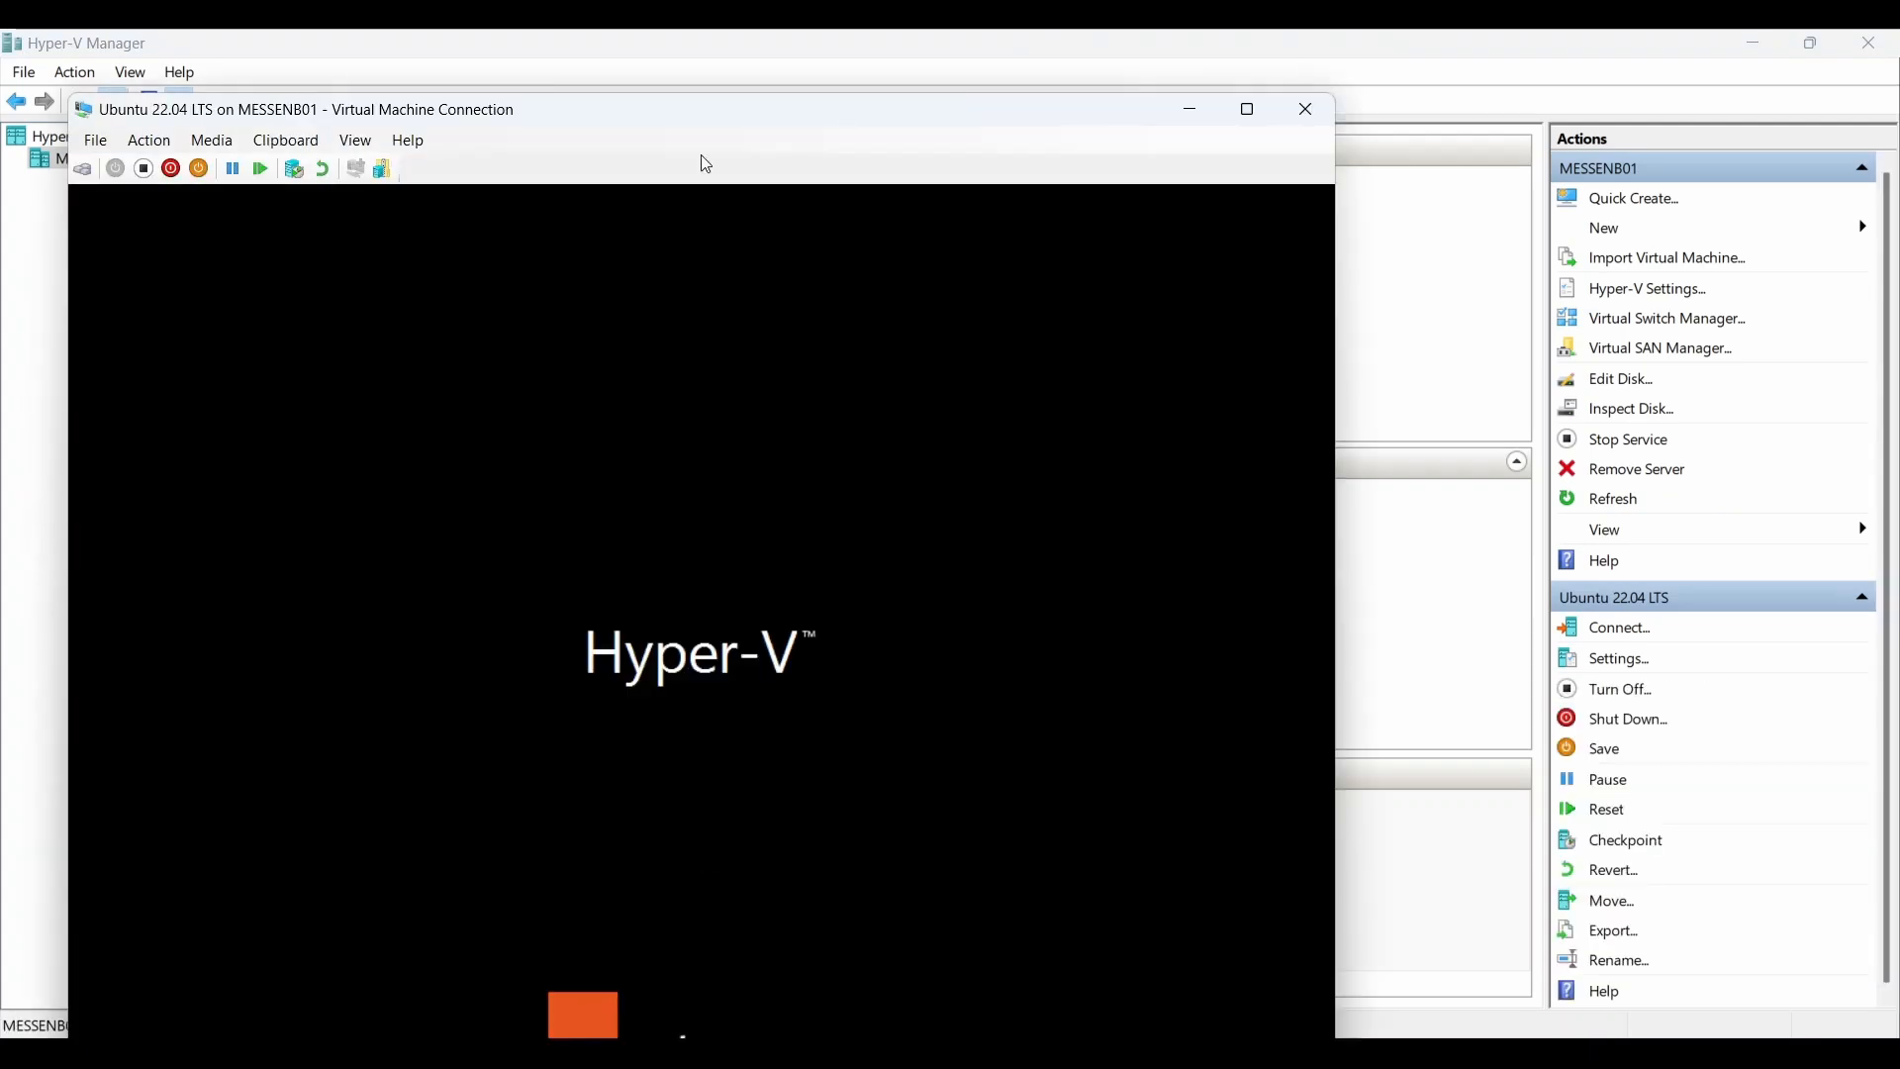
{"action": "left_click_drag", "start_coordinate": [670, 611], "coordinate": [742, 616]}
{"action": "left_click", "coordinate": [784, 725]}
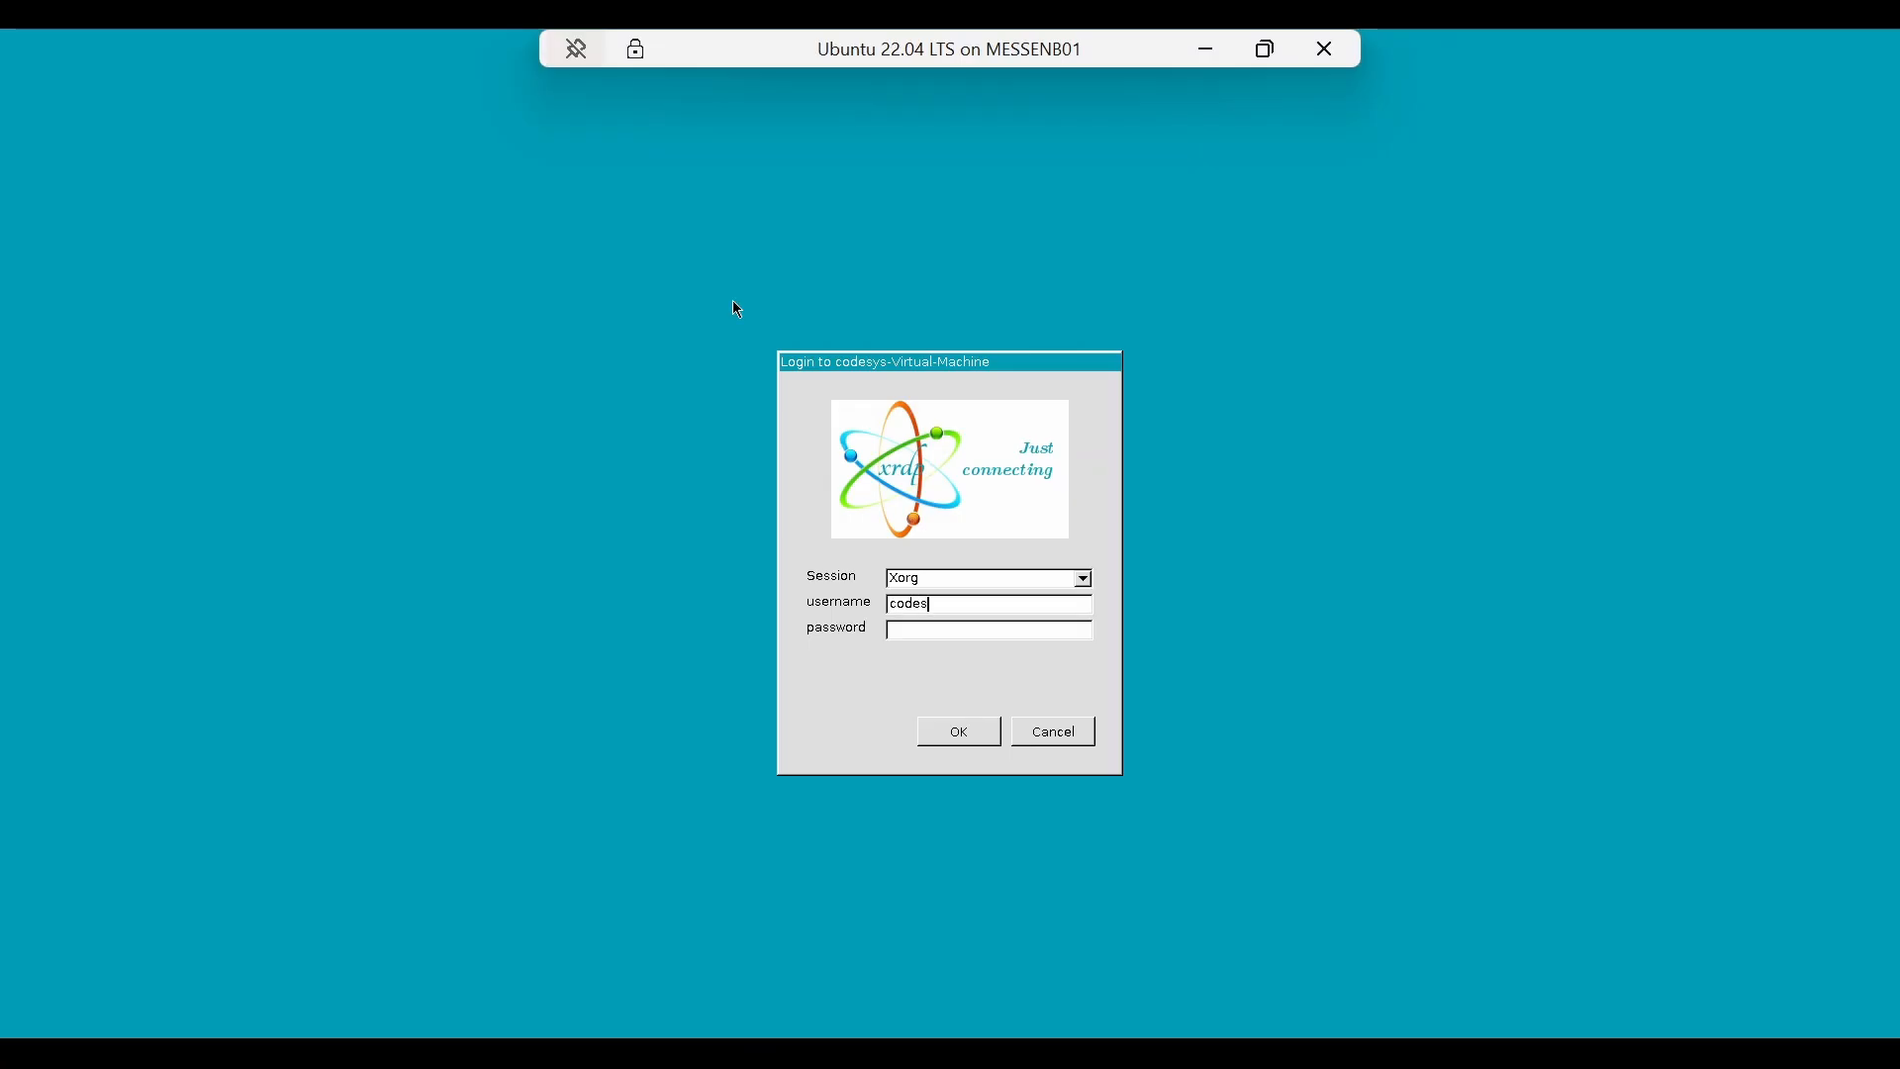
{"action": "type", "text": "********"}
{"action": "key", "text": "Return"}
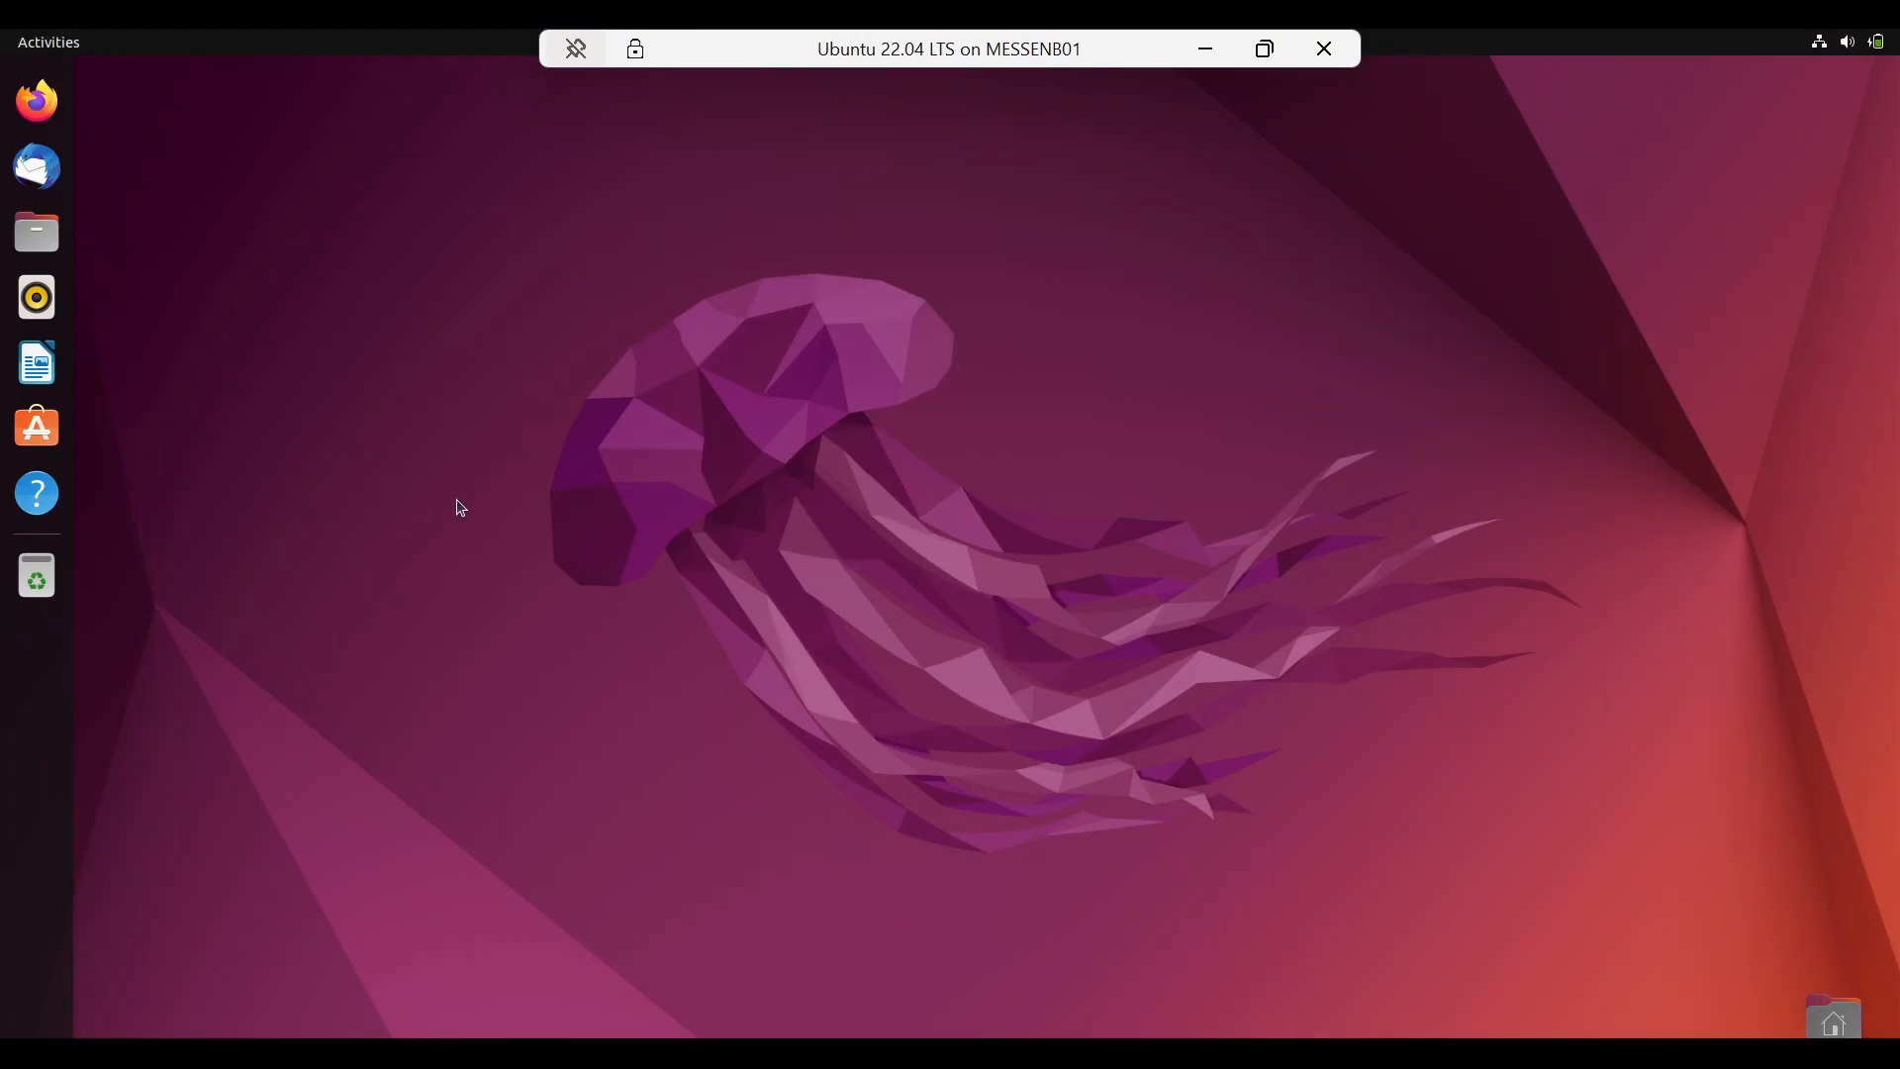
Step: In Terminal, run the apt update/full-upgrade and the Docker install command, answering y to both prompts
{"action": "key", "text": "ctrl+alt+t"}
{"action": "type", "text": "sudo apt update && sudo apt full-upgrade -y"}
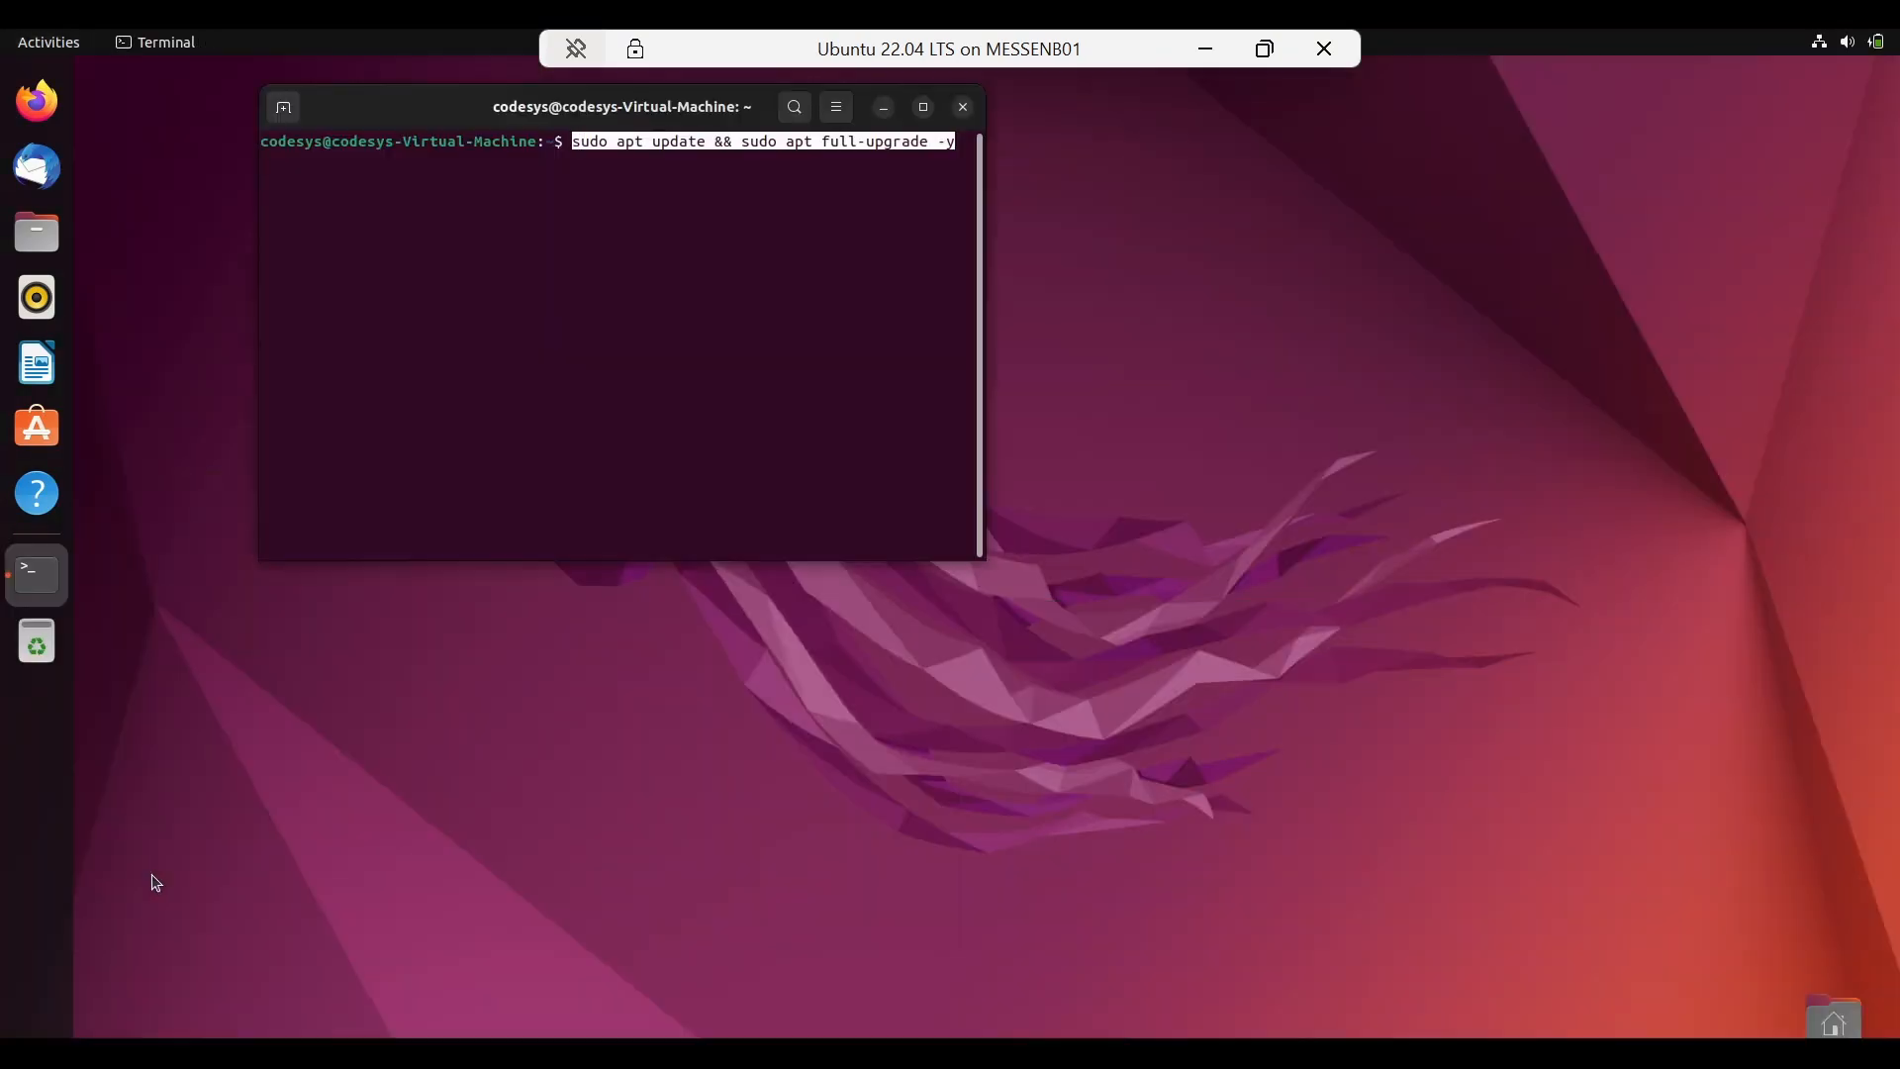
{"action": "key", "text": "super+Up"}
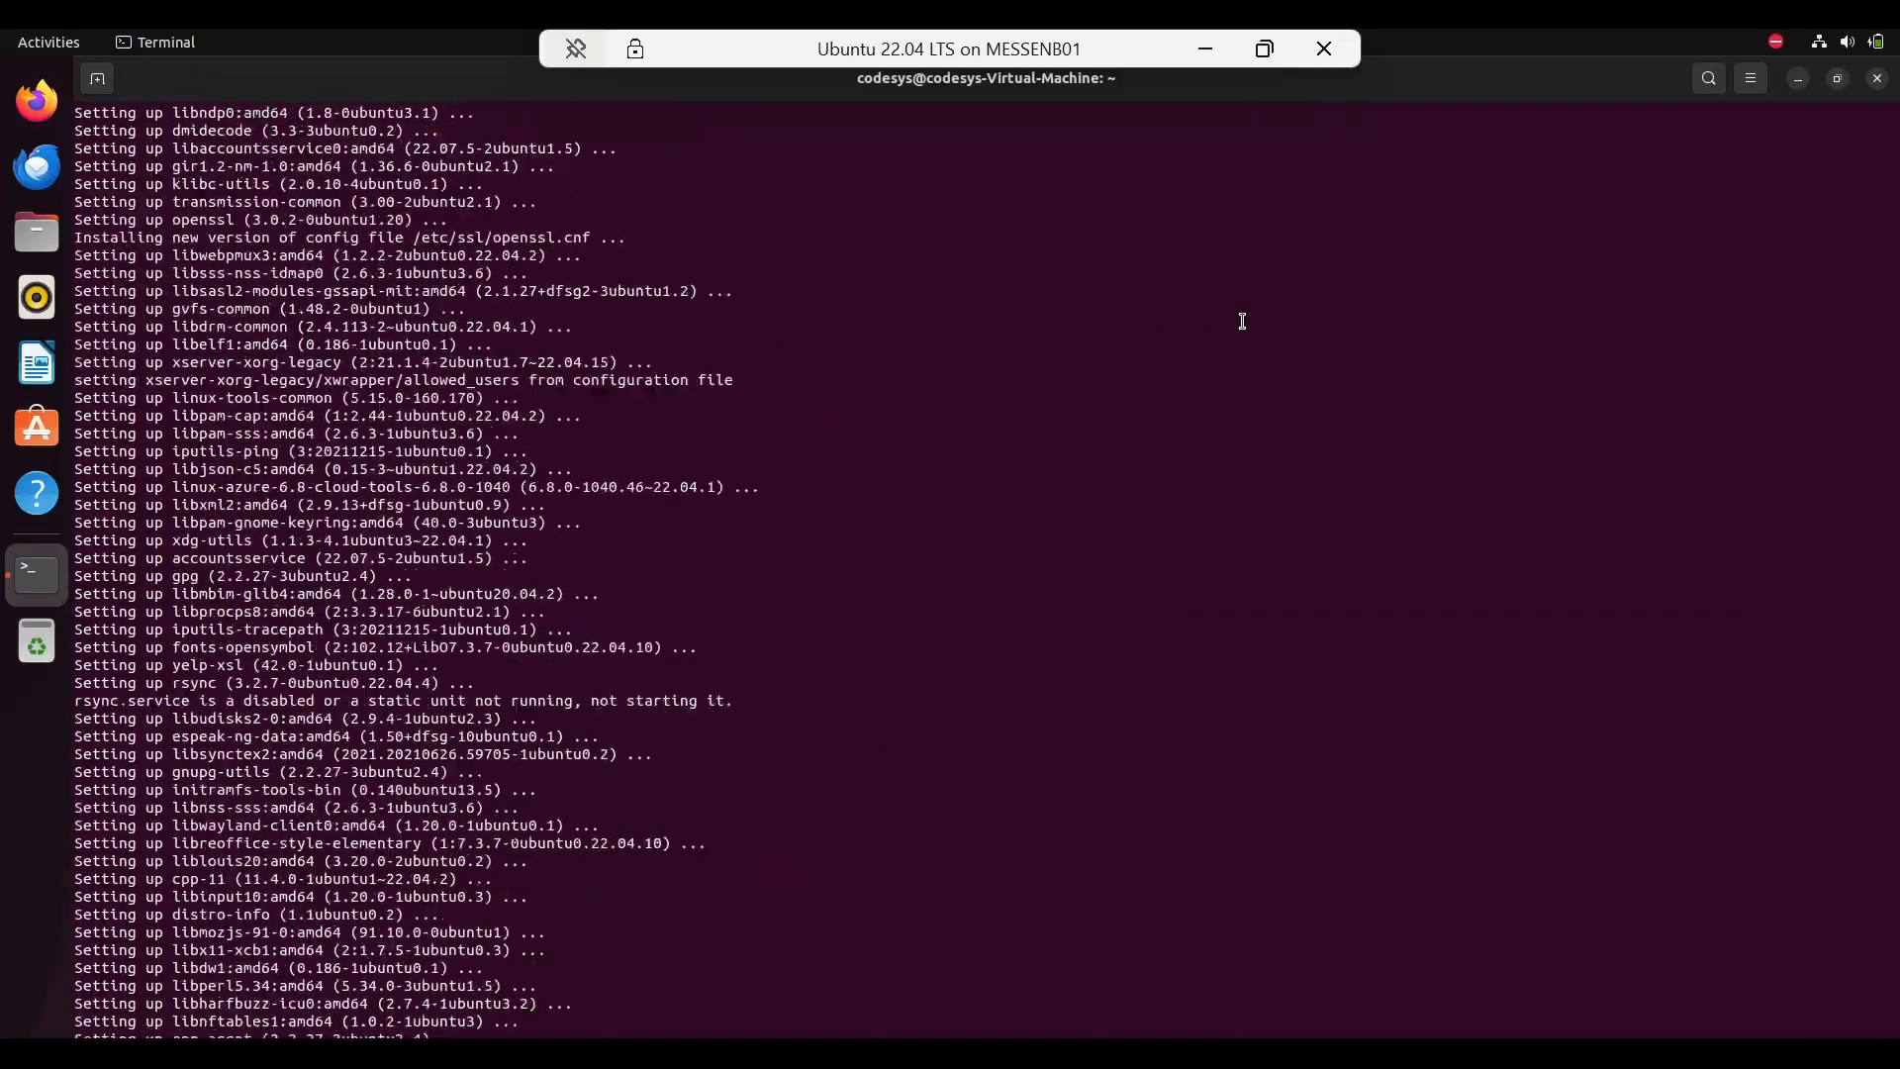
{"action": "key", "text": "ctrl+shift+v"}
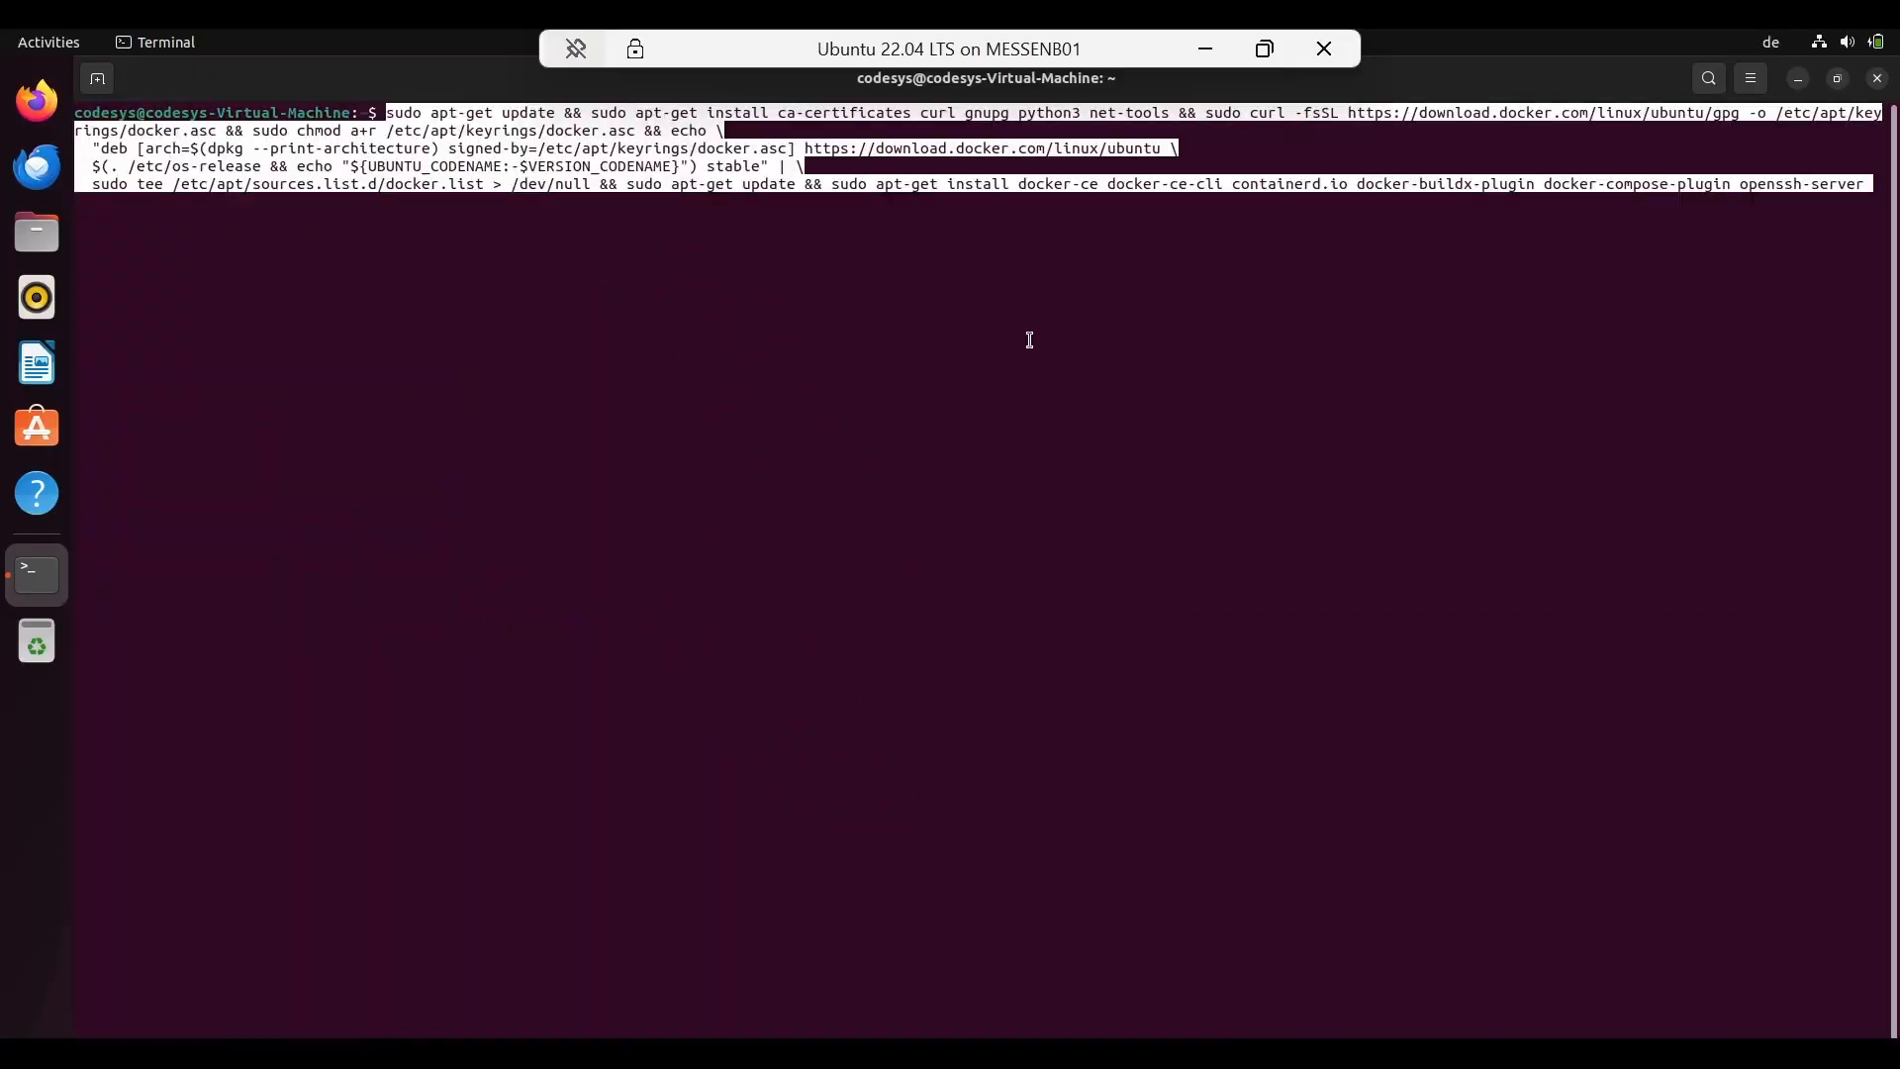
{"action": "key", "text": "Return"}
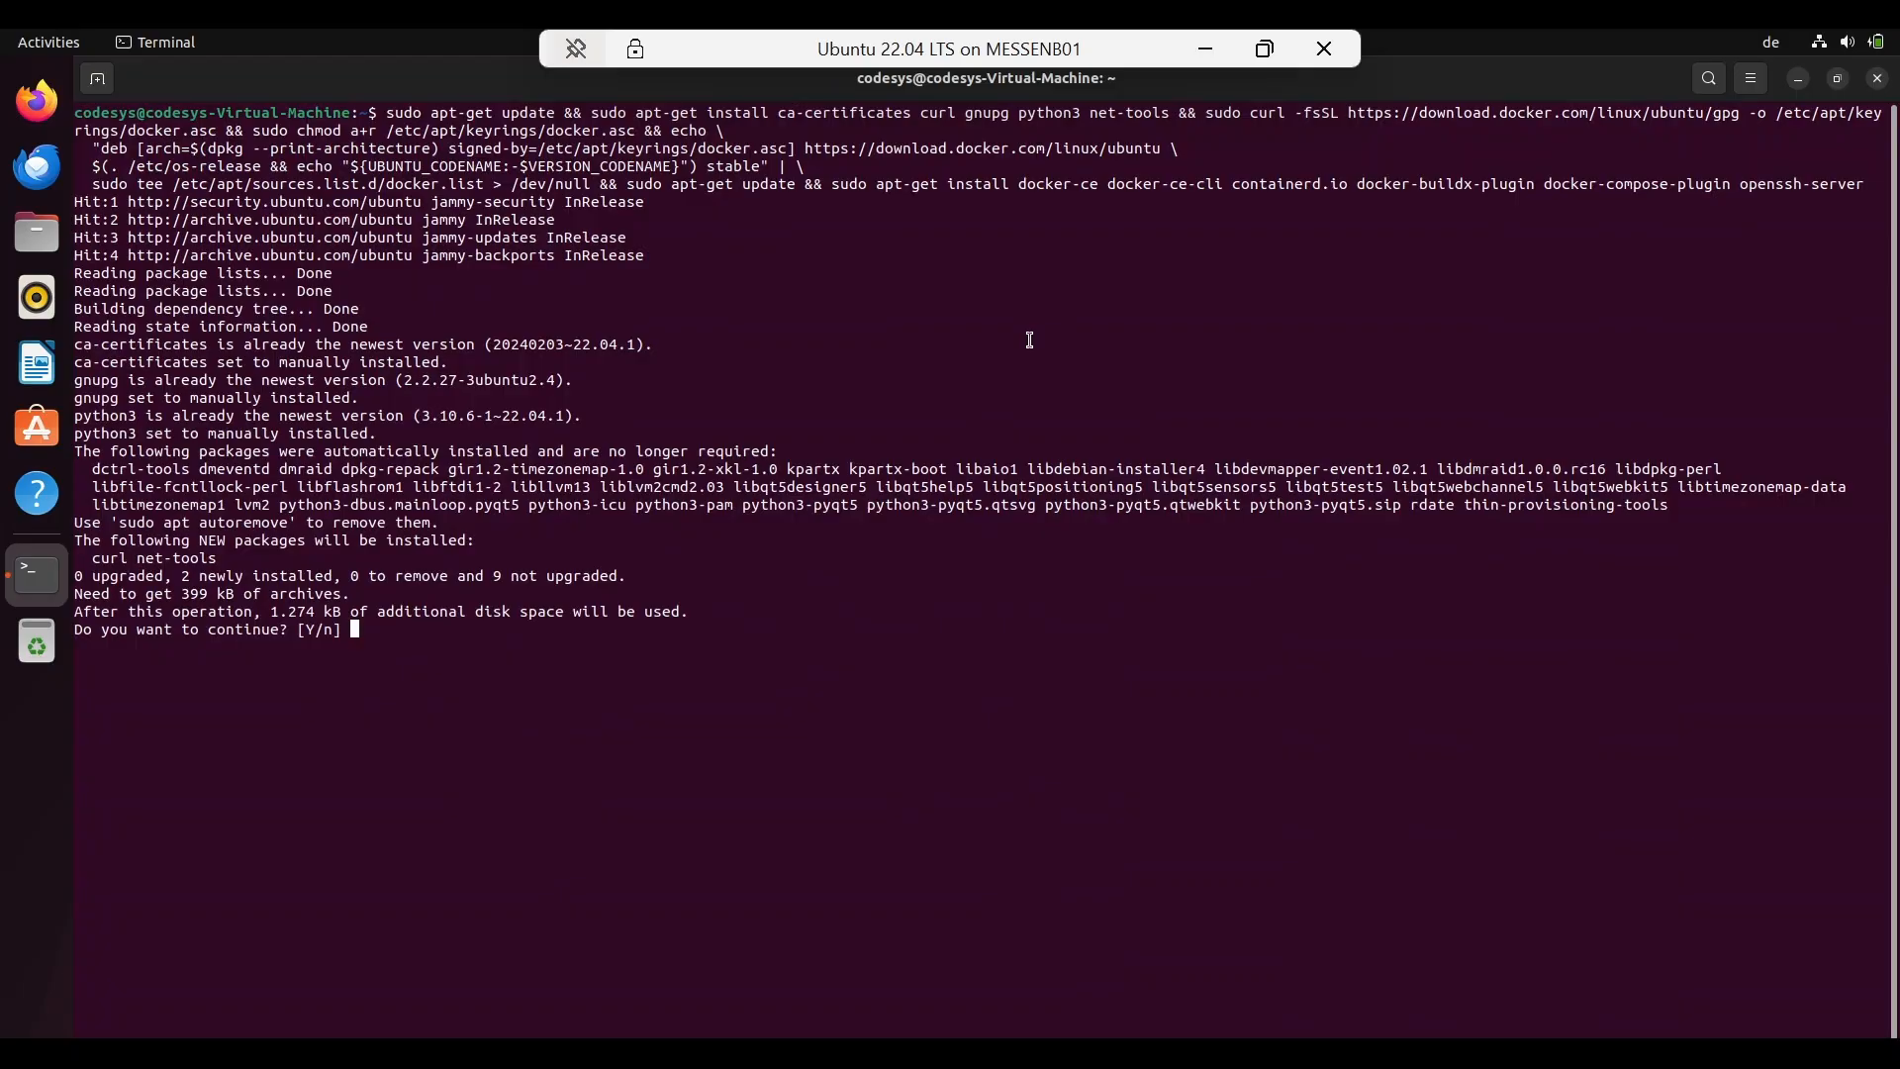
{"action": "type", "text": "y"}
{"action": "key", "text": "Return"}
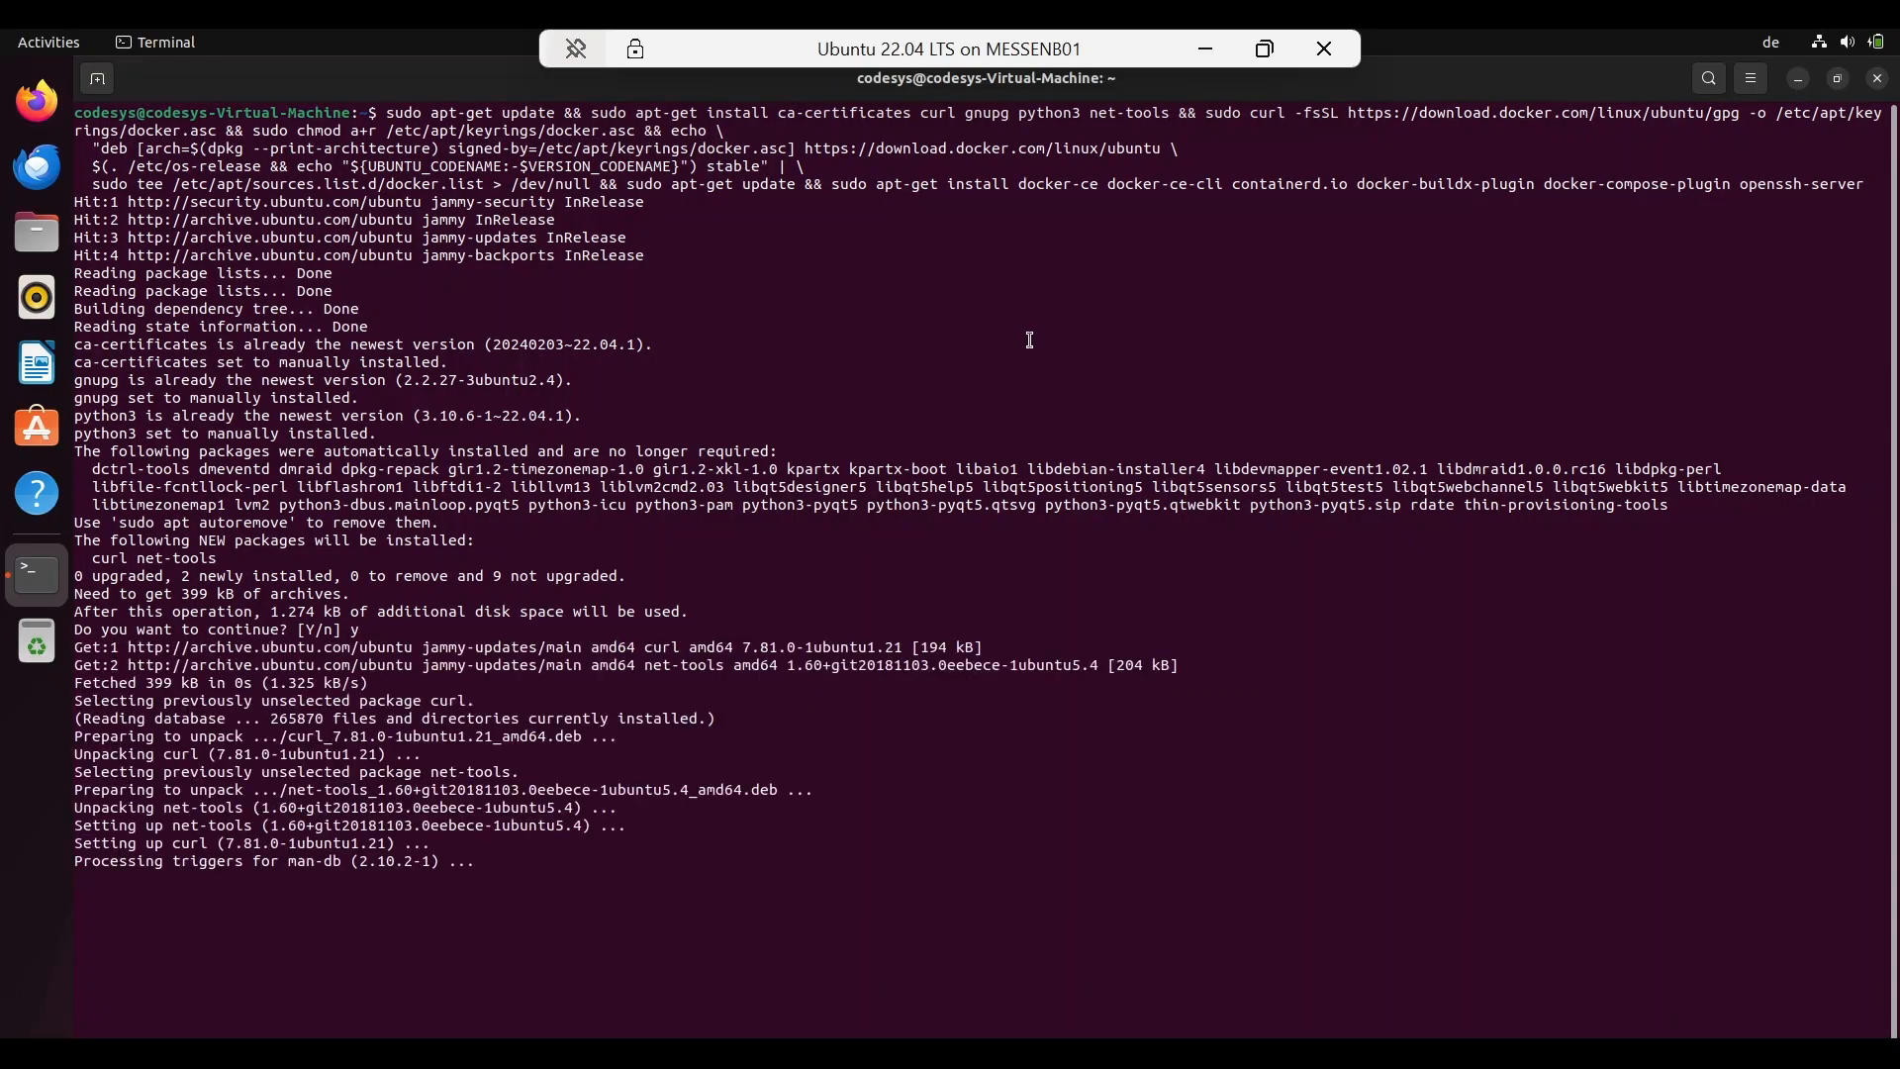
{"action": "type", "text": "y"}
{"action": "key", "text": "Return"}
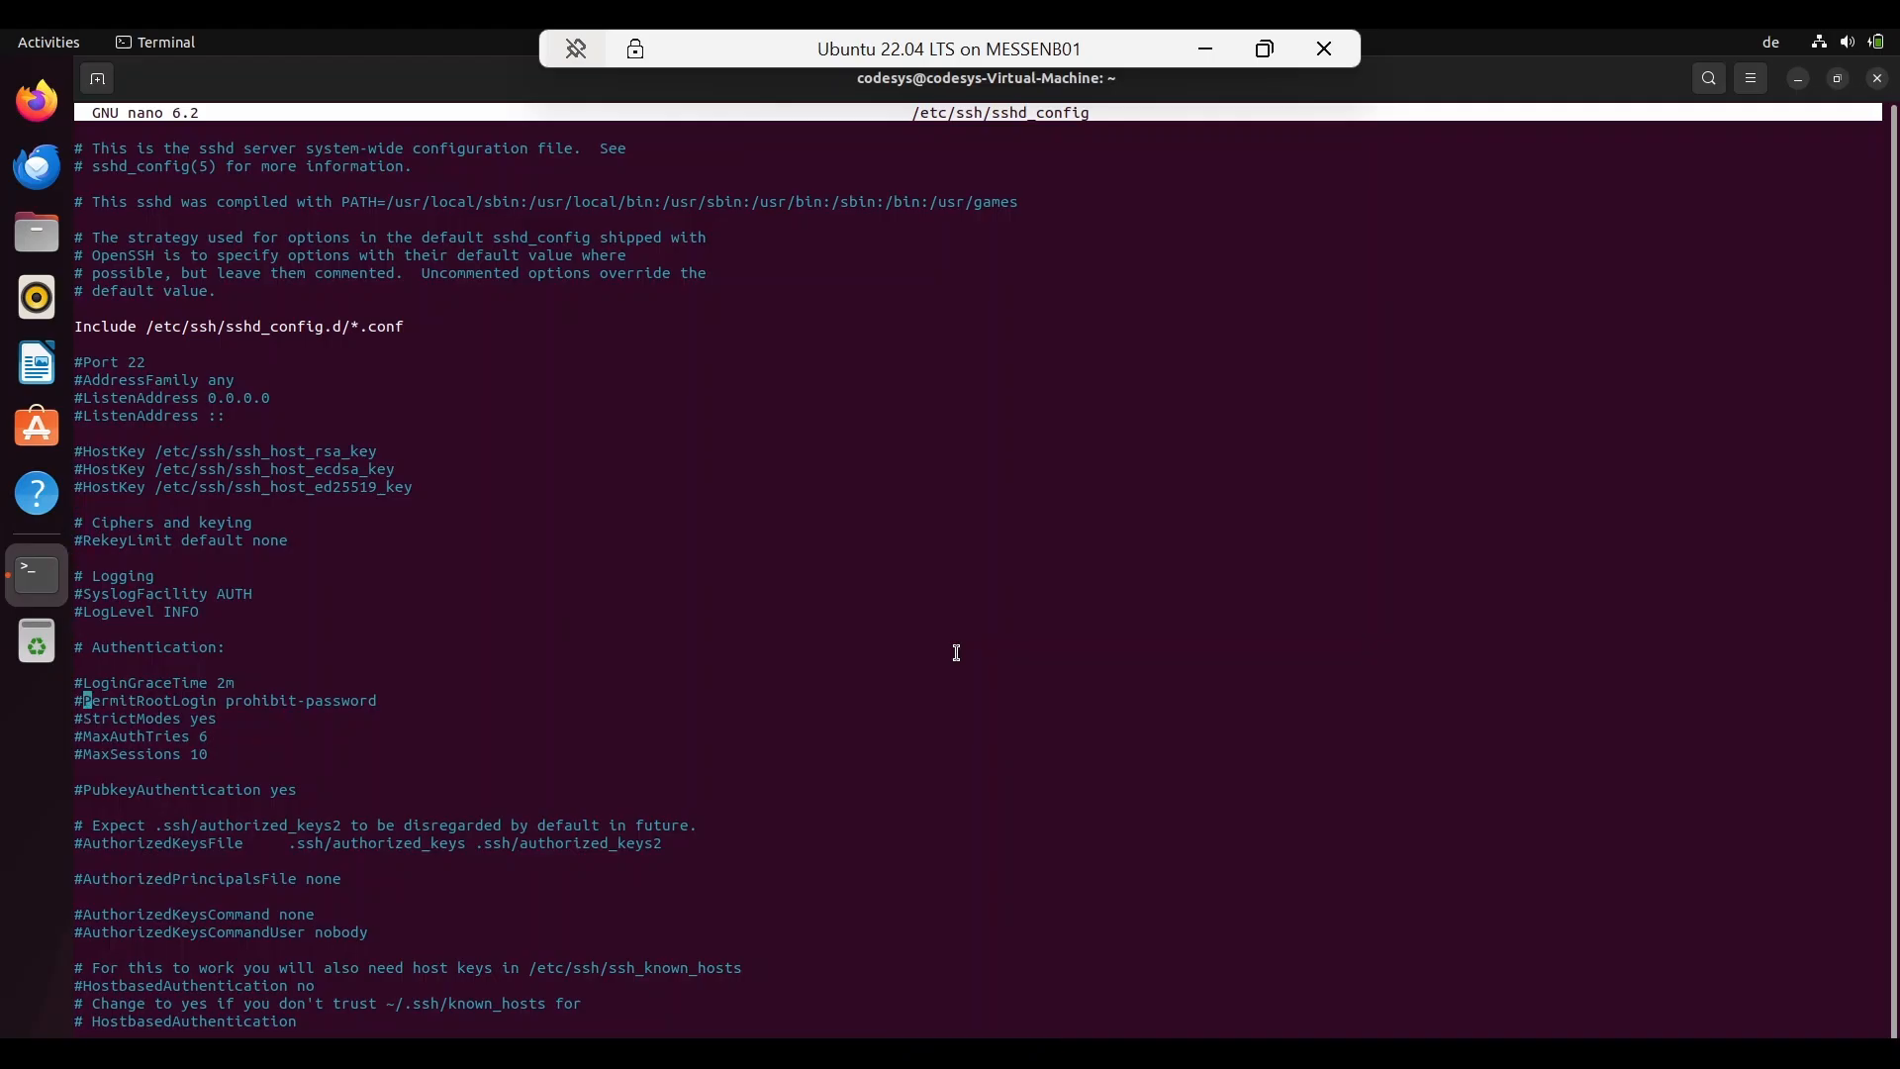
Step: Enable root SSH login by editing PermitRootLogin, then copy eth0's IP 172.28.198.58 from ifconfig
{"action": "key", "text": "BackSpace"}
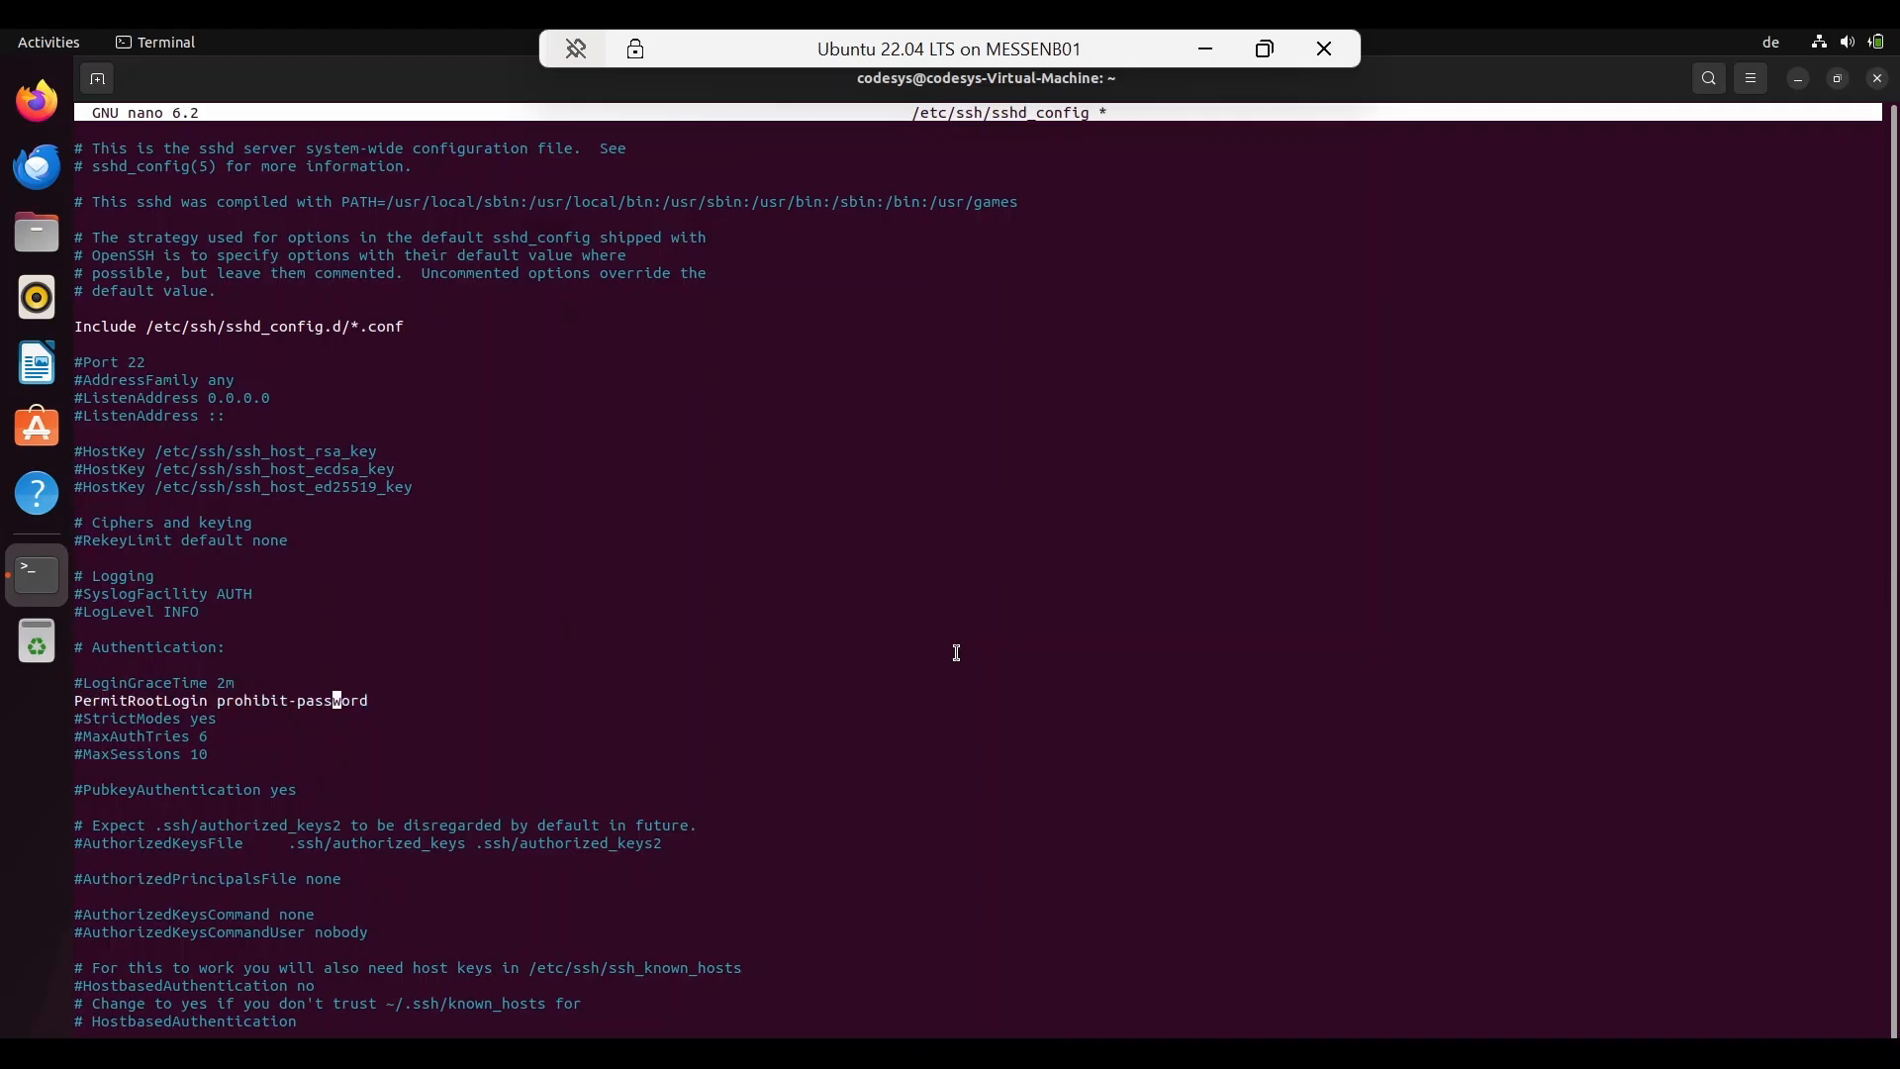
{"action": "key", "text": "BackSpace"}
{"action": "key", "text": "BackSpace"}
{"action": "key", "text": "BackSpace"}
{"action": "key", "text": "BackSpace"}
{"action": "key", "text": "BackSpace"}
{"action": "key", "text": "BackSpace"}
{"action": "key", "text": "BackSpace"}
{"action": "key", "text": "BackSpace"}
{"action": "key", "text": "BackSpace"}
{"action": "key", "text": "BackSpace"}
{"action": "key", "text": "BackSpace"}
{"action": "key", "text": "BackSpace"}
{"action": "key", "text": "BackSpace"}
{"action": "key", "text": "BackSpace"}
{"action": "key", "text": "BackSpace"}
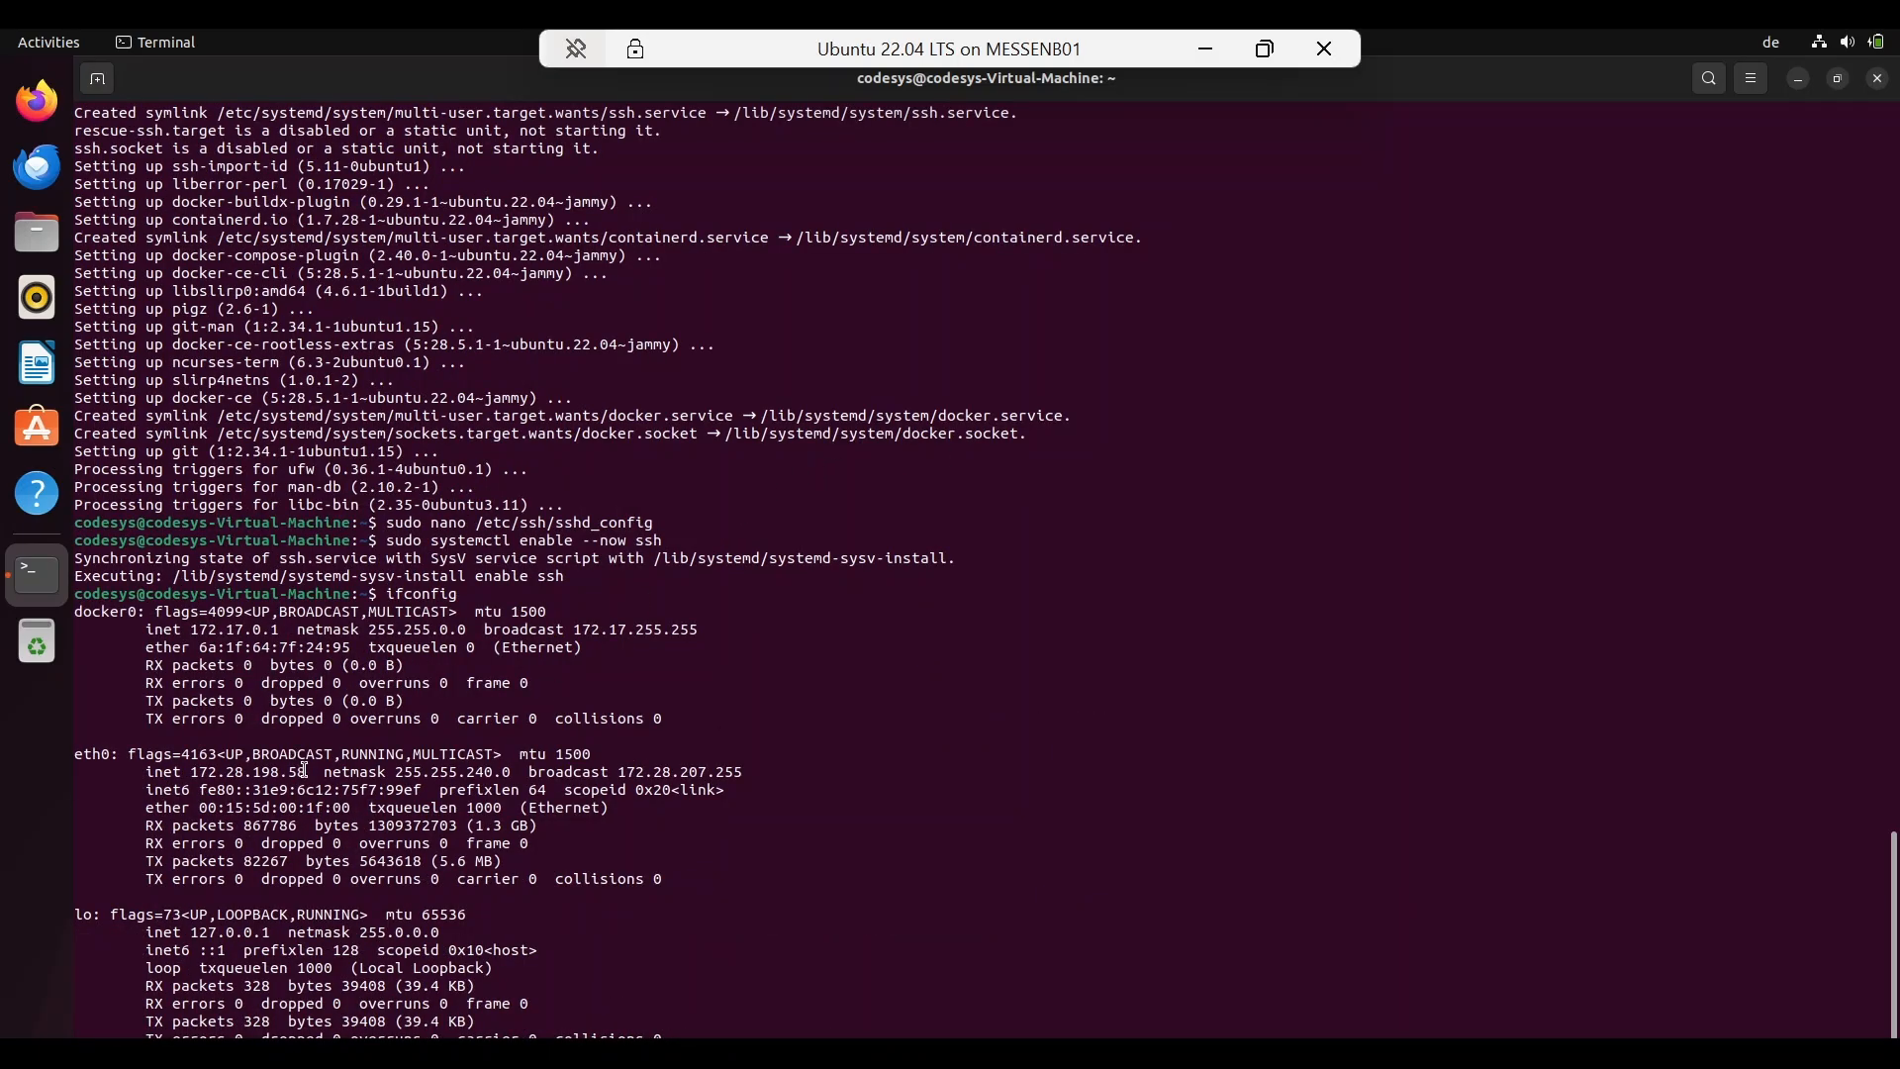
{"action": "left_click_drag", "start_coordinate": [305, 770], "coordinate": [195, 771]}
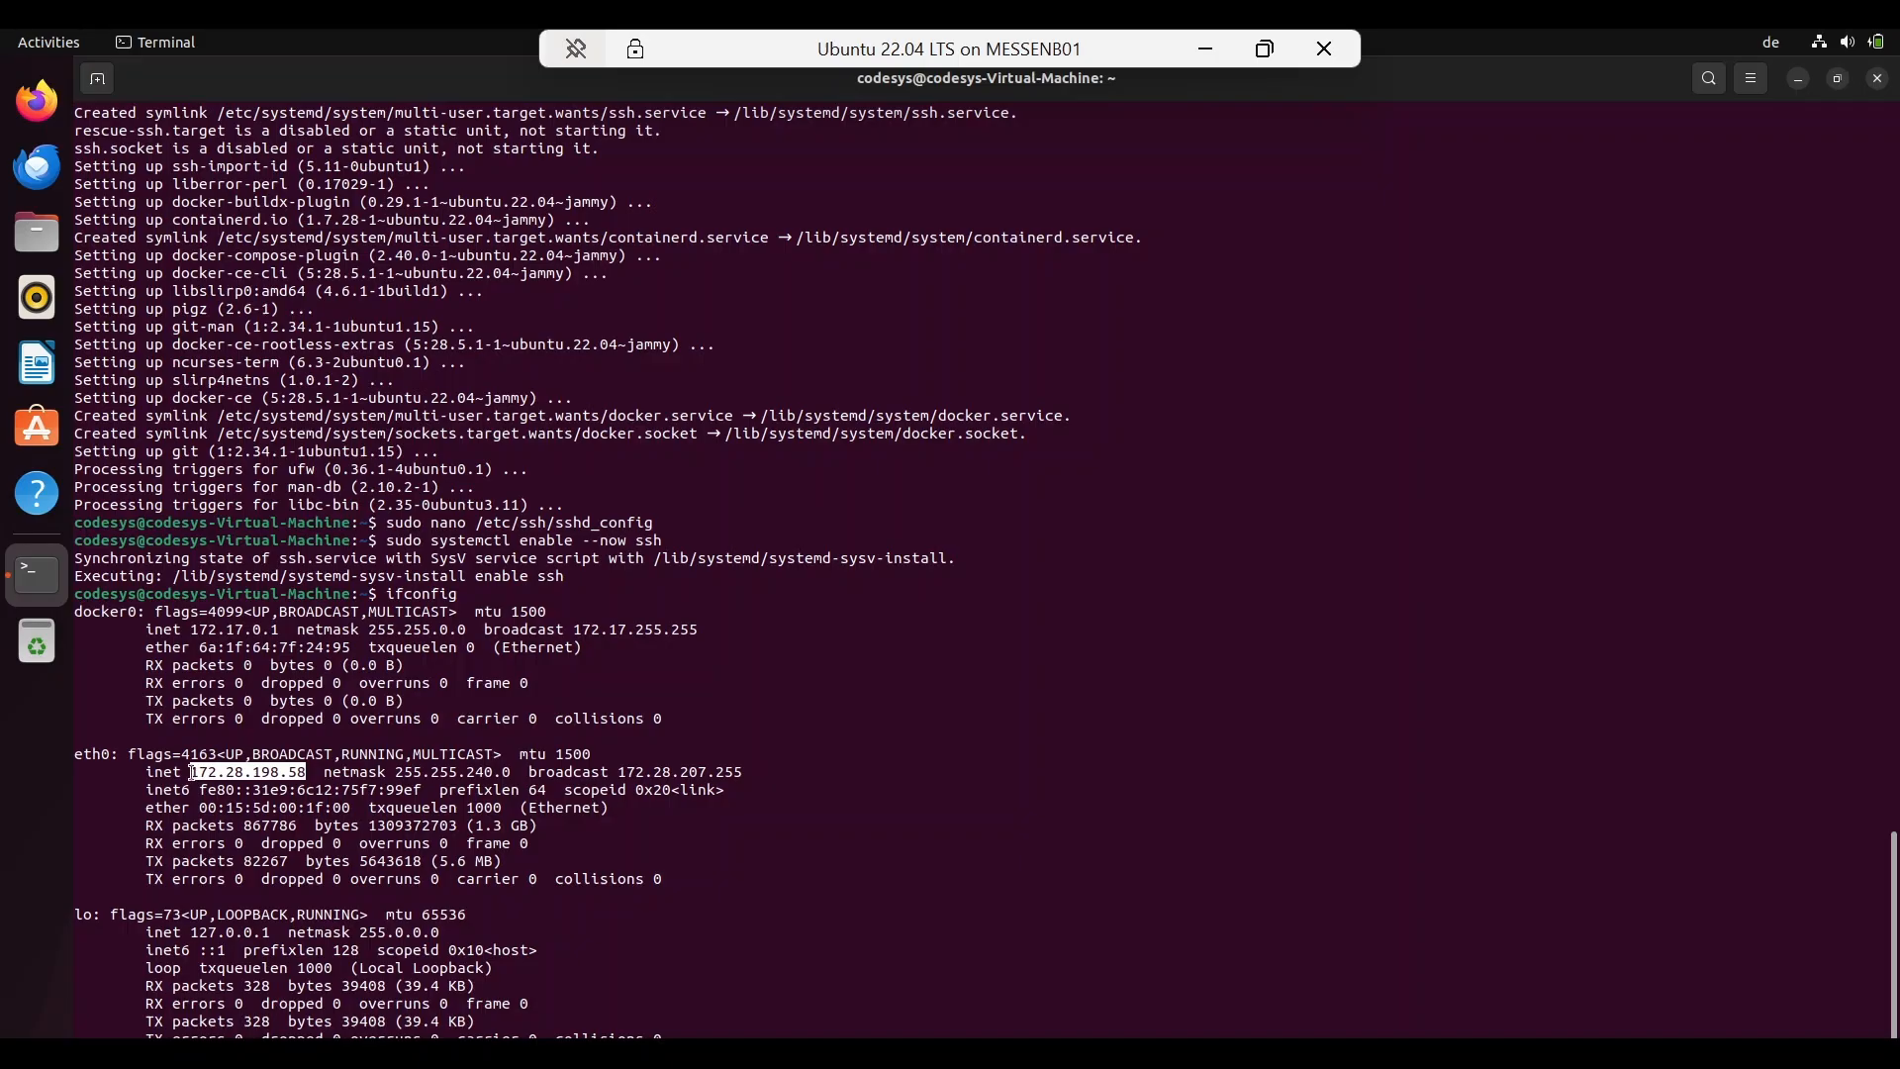
{"action": "right_click", "coordinate": [239, 774]}
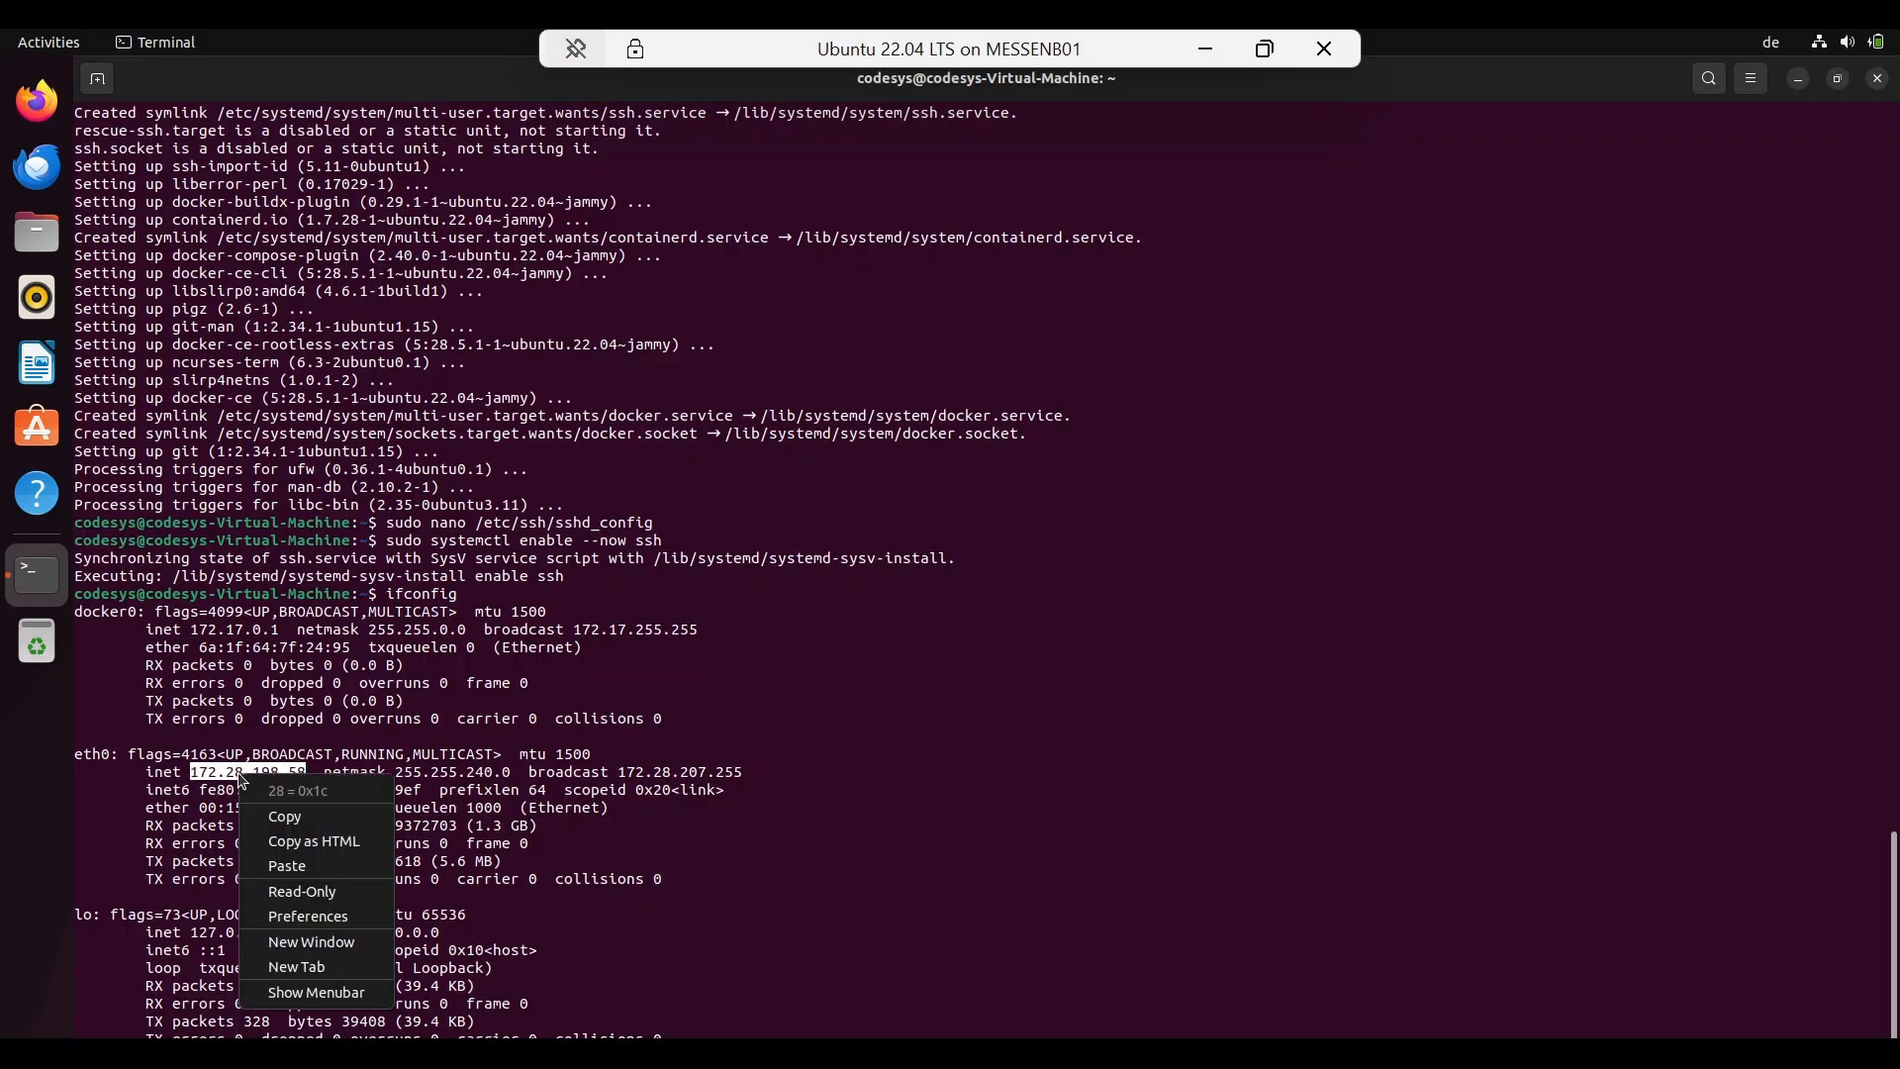
{"action": "left_click", "coordinate": [285, 816]}
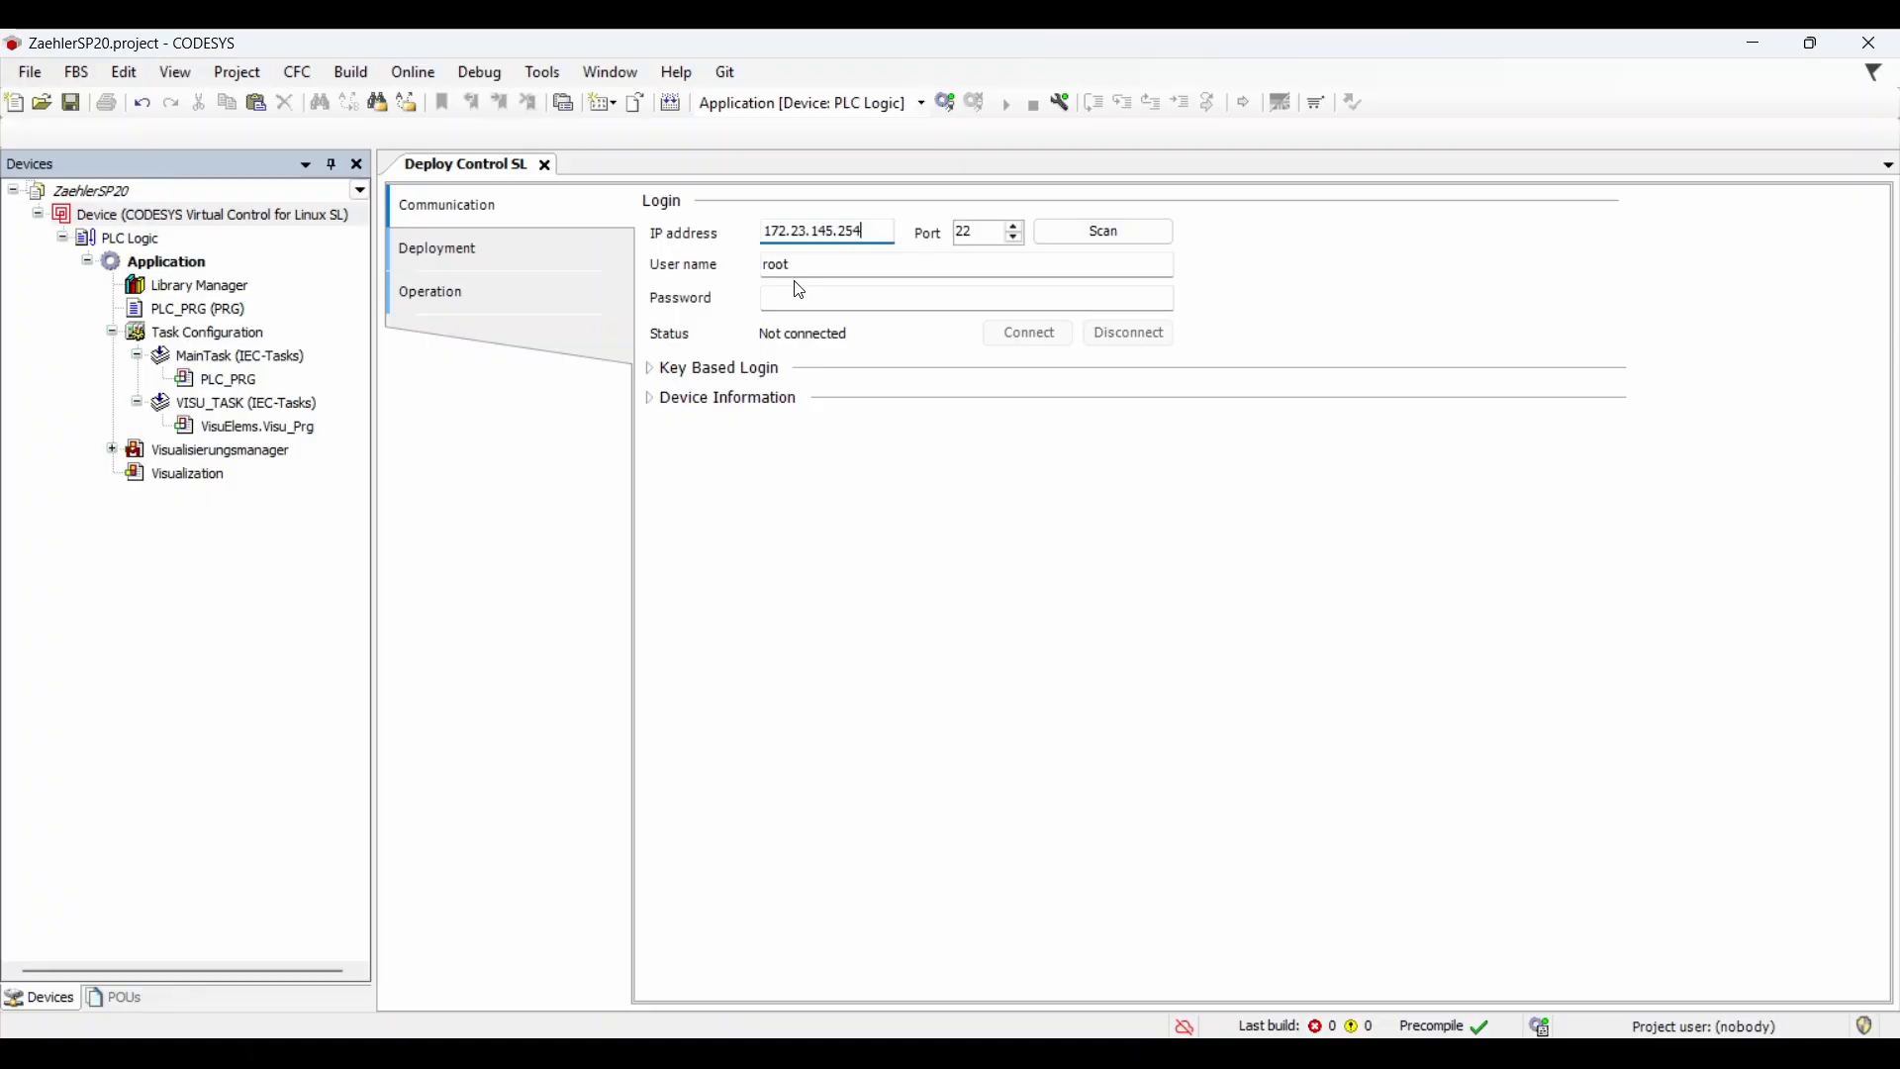
Step: Connect to target 172.23.145.254 as admin, view its device information and open Package Management
{"action": "left_click", "coordinate": [802, 268]}
{"action": "double_click", "coordinate": [801, 268]}
{"action": "type", "text": "admin"}
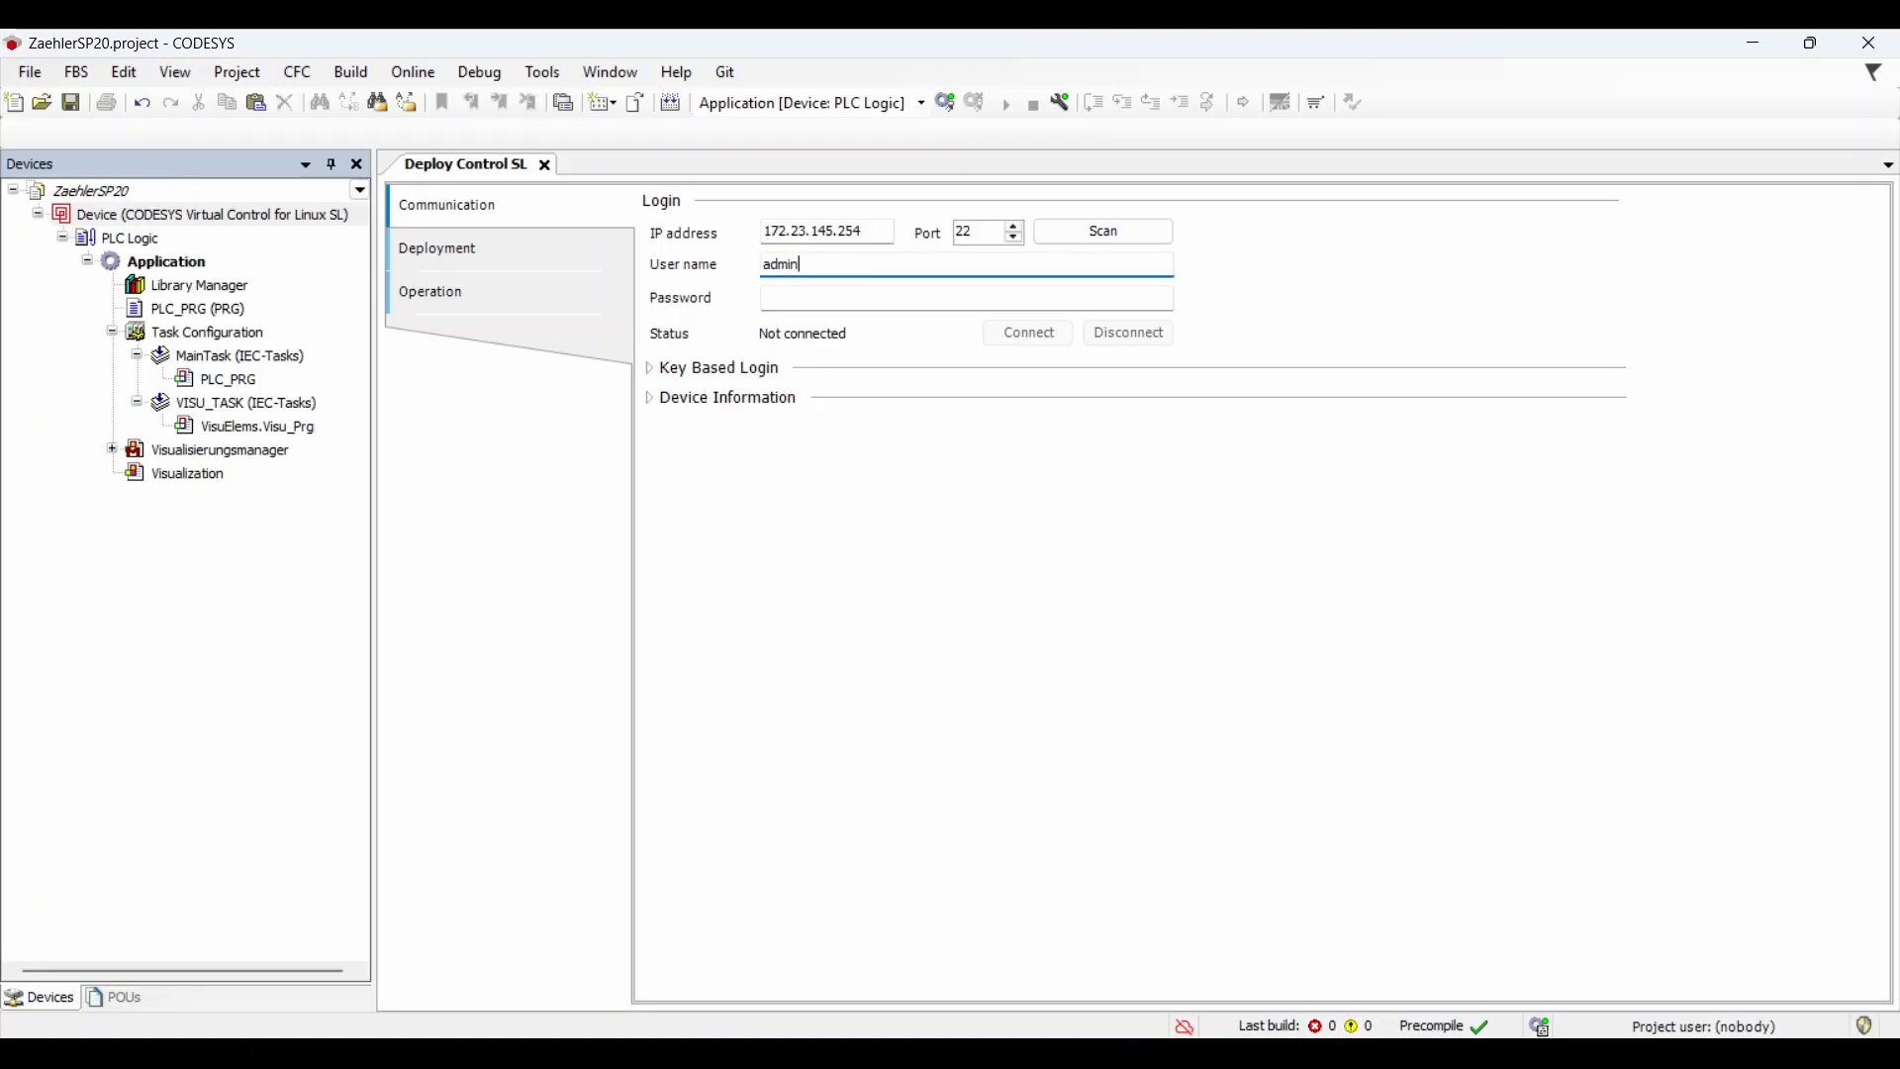
{"action": "key", "text": "Tab"}
{"action": "type", "text": "●"}
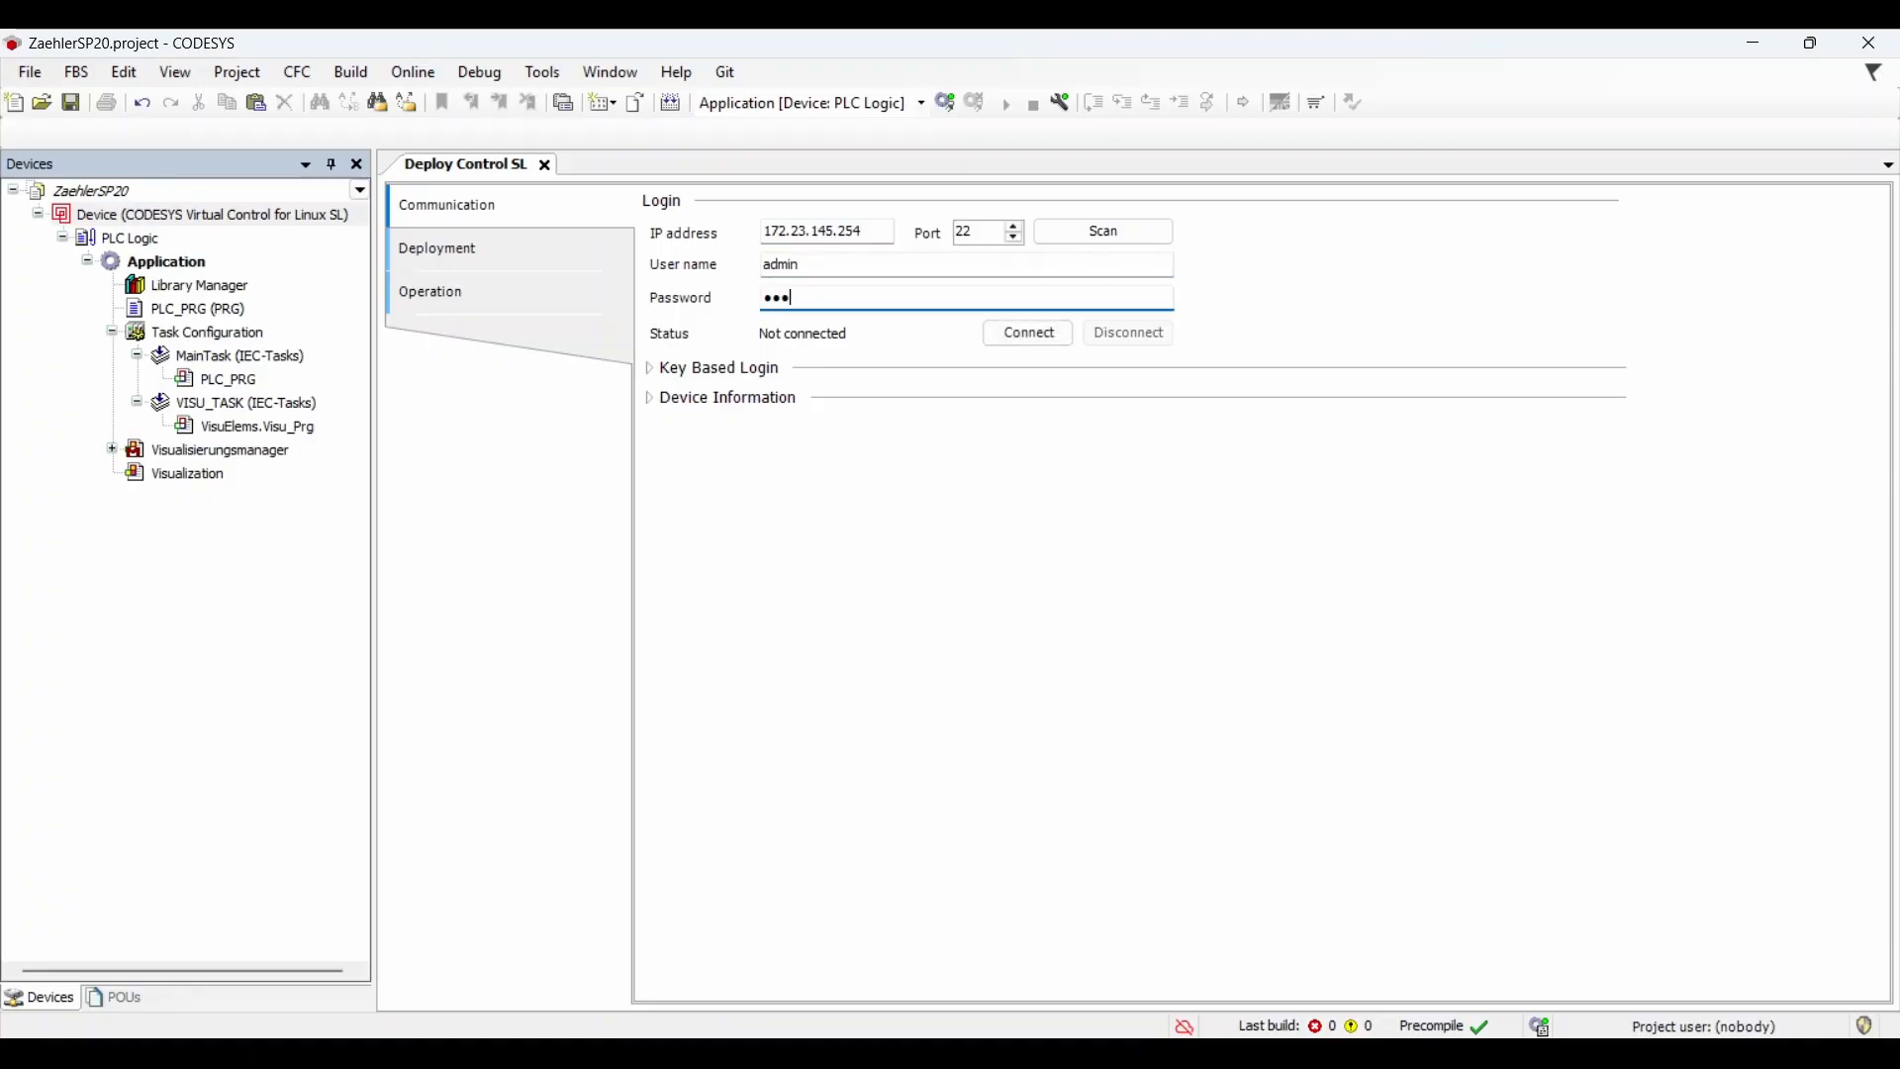
{"action": "left_click", "coordinate": [1017, 328]}
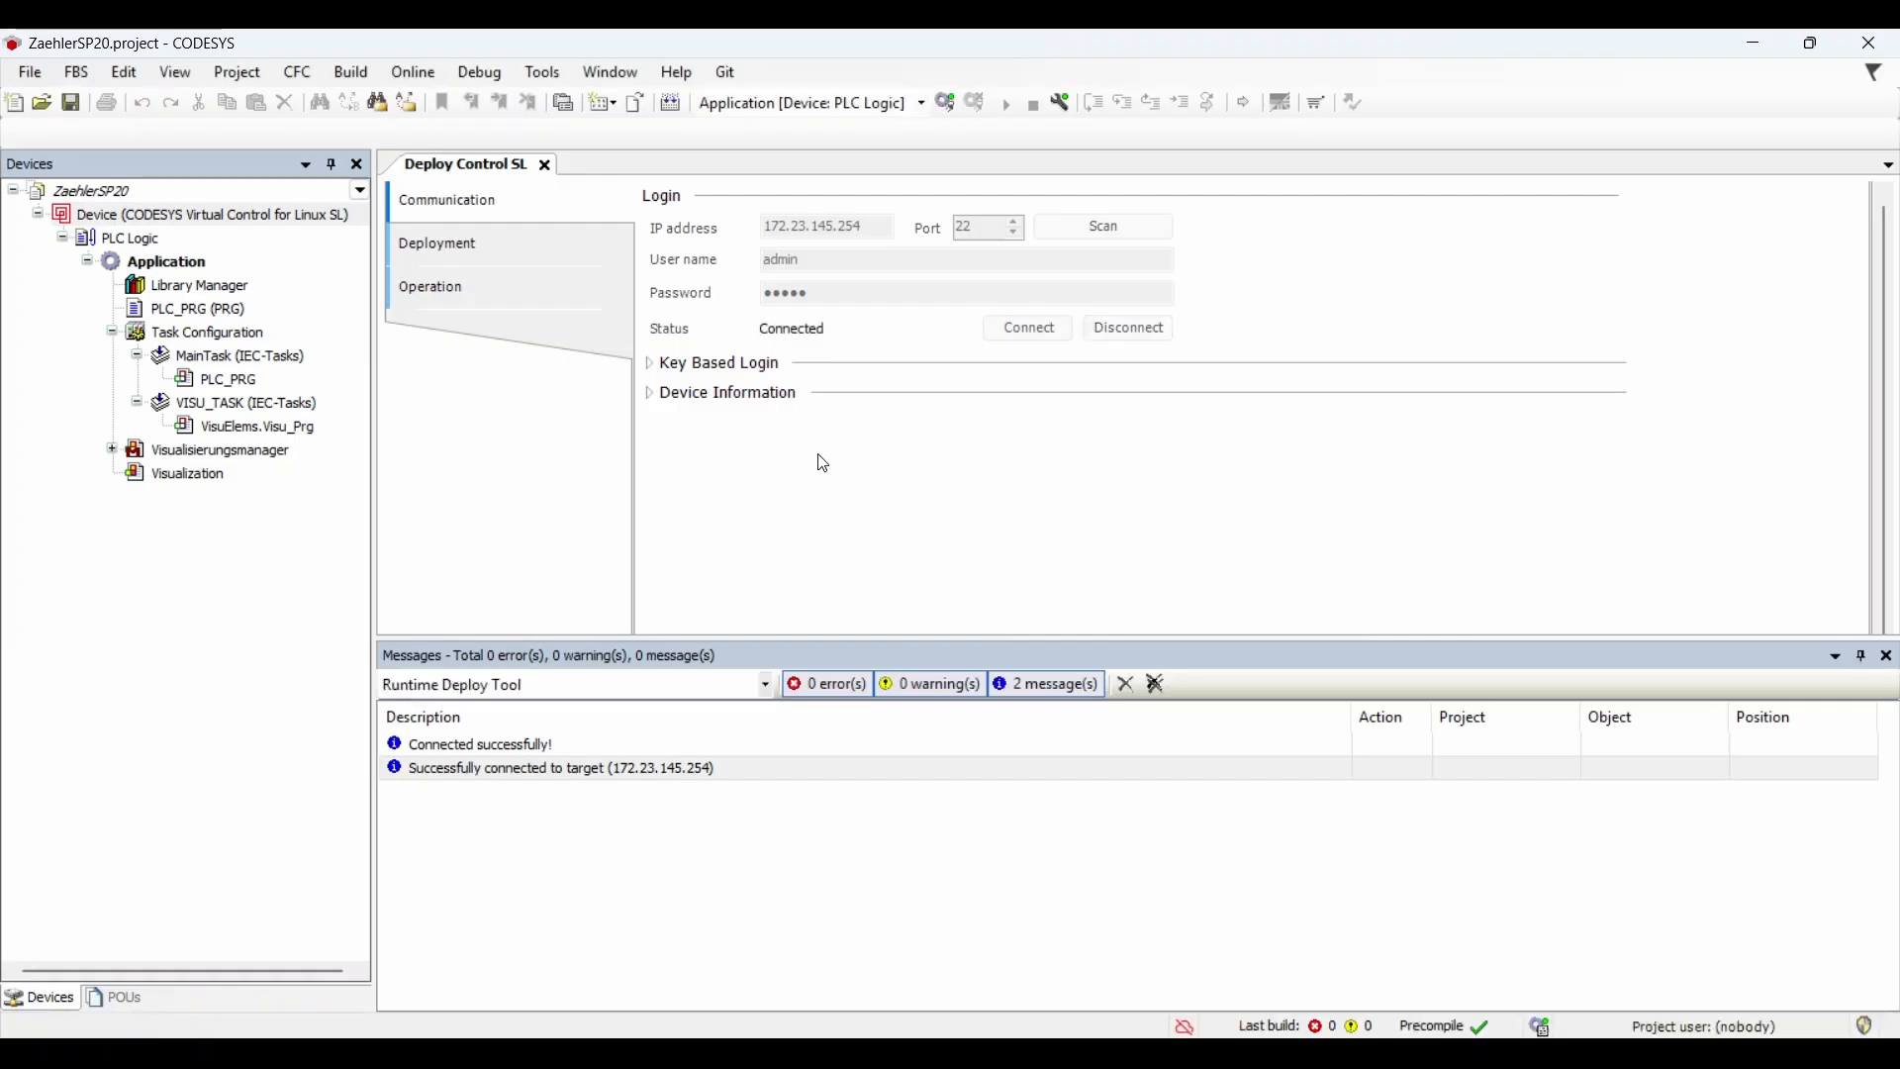
{"action": "left_click", "coordinate": [653, 394]}
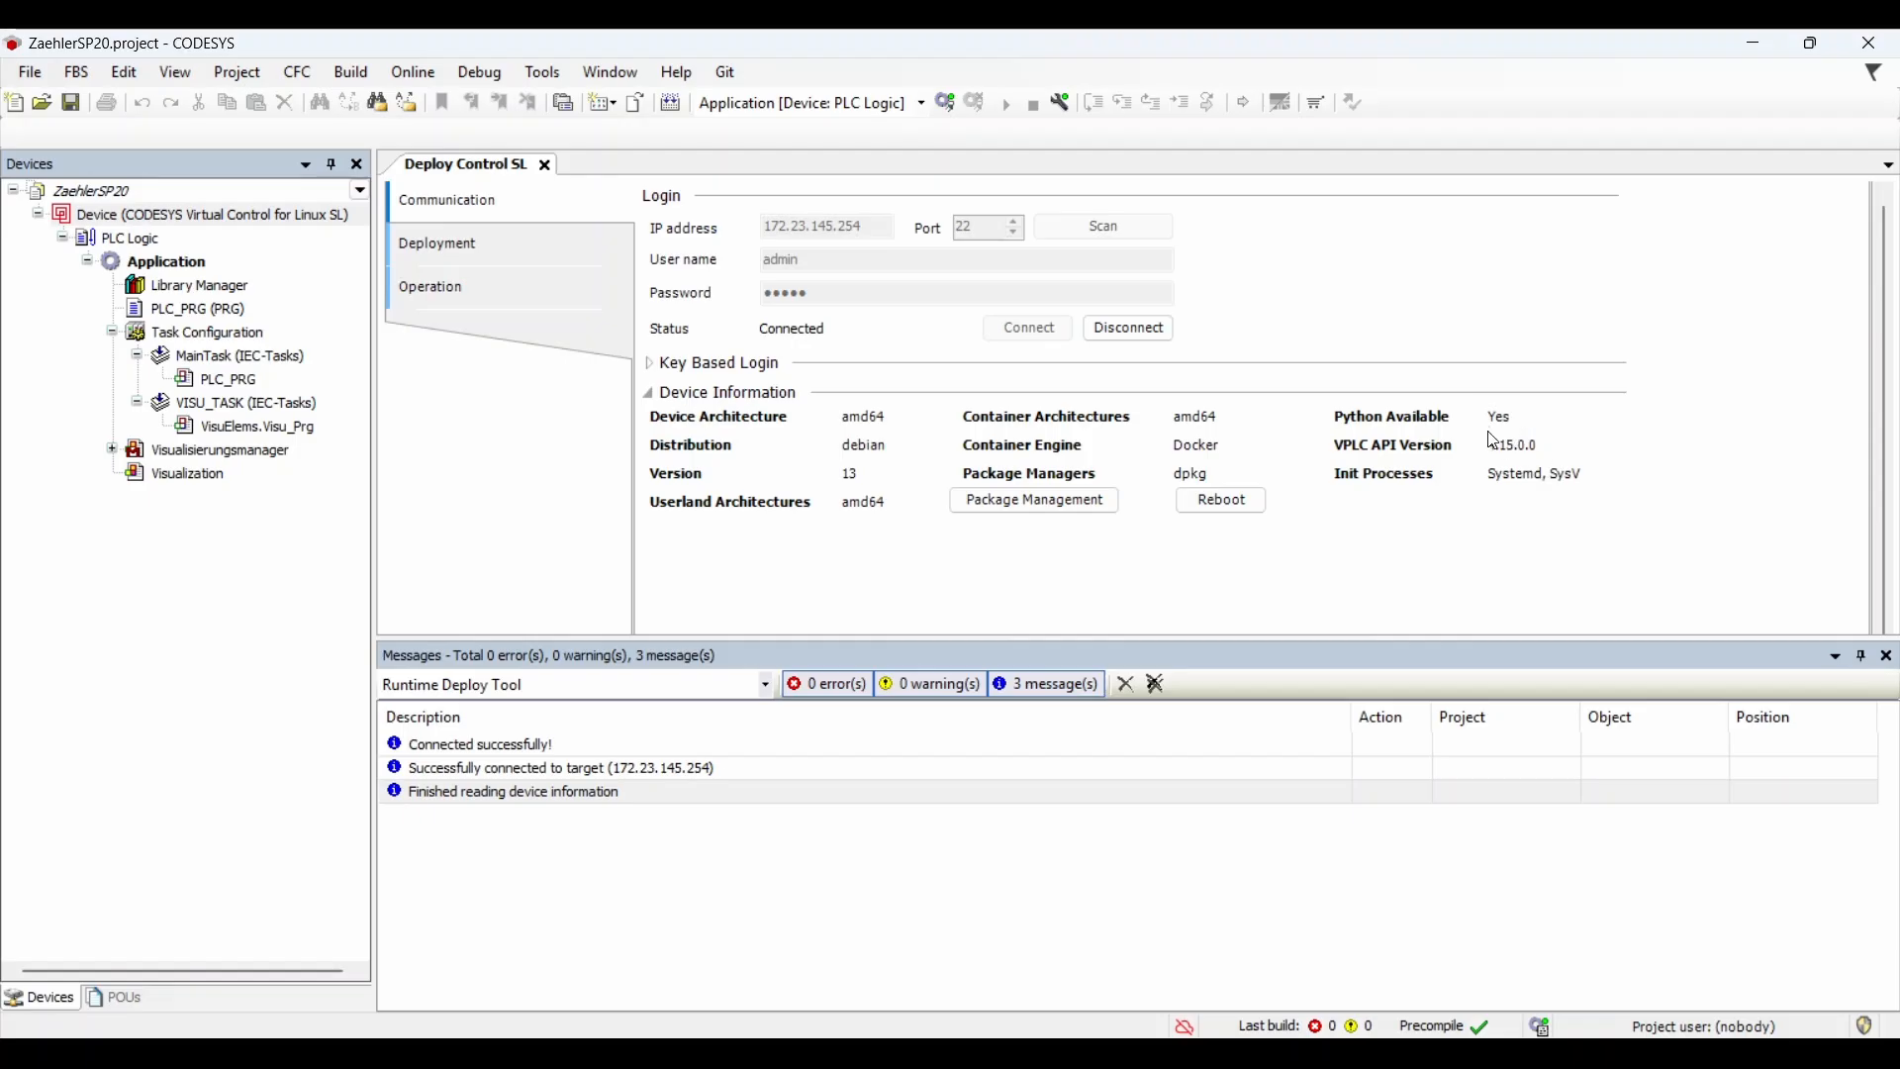
{"action": "left_click", "coordinate": [992, 486]}
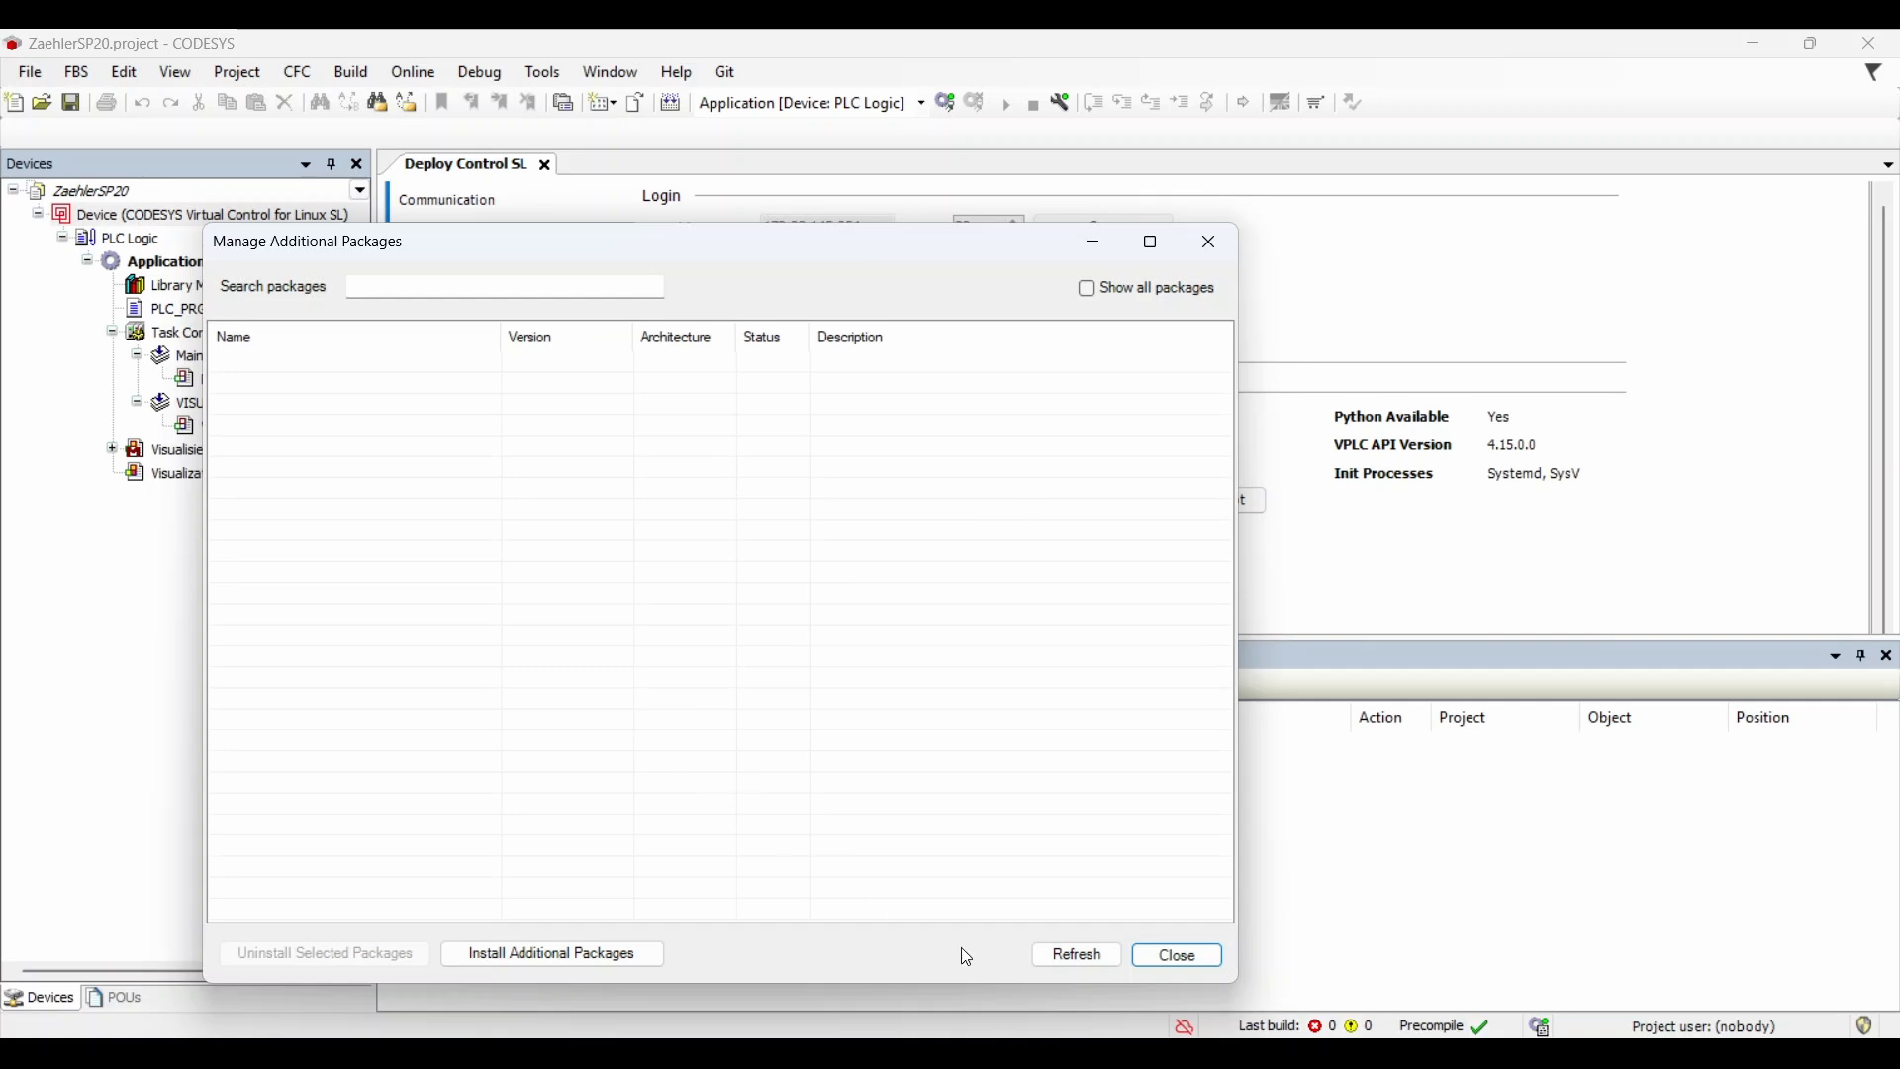
Step: List all packages installed on the device and select the curl entry
{"action": "left_click", "coordinate": [1086, 288]}
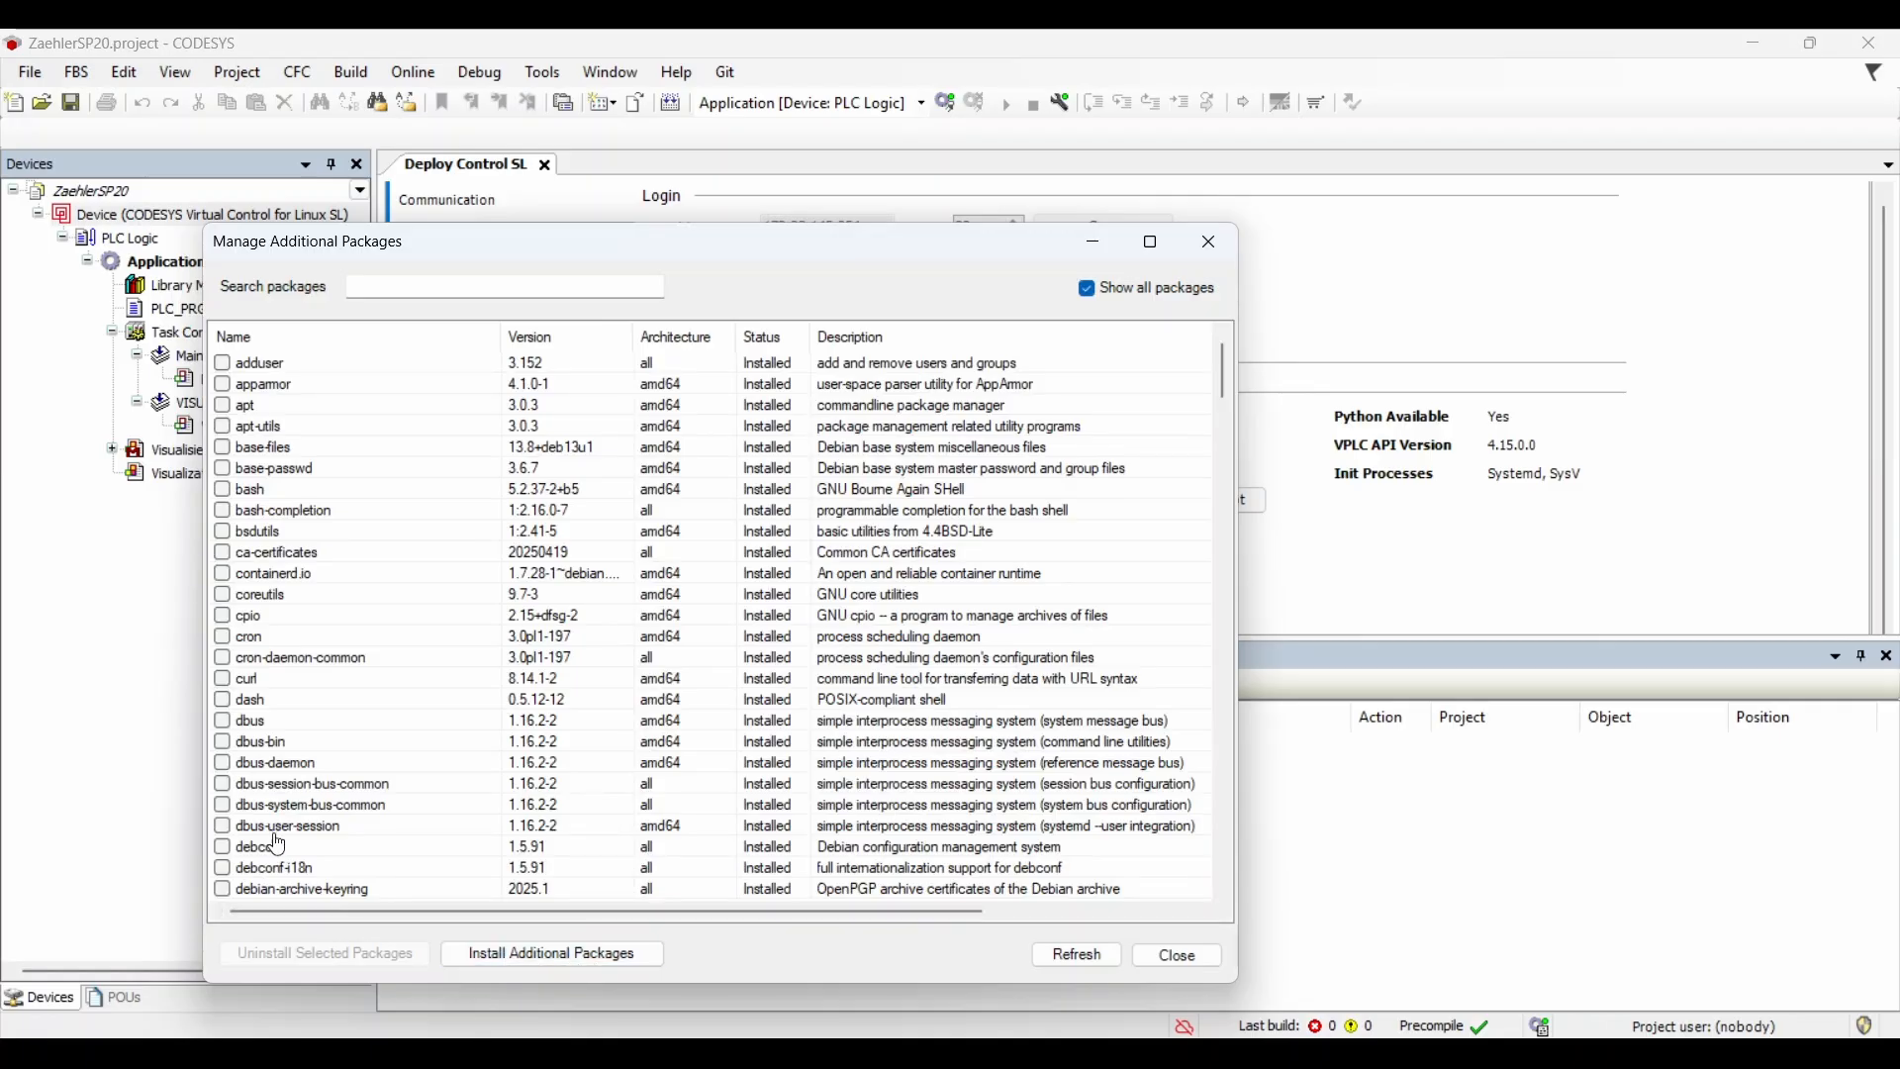
{"action": "left_click", "coordinate": [222, 680]}
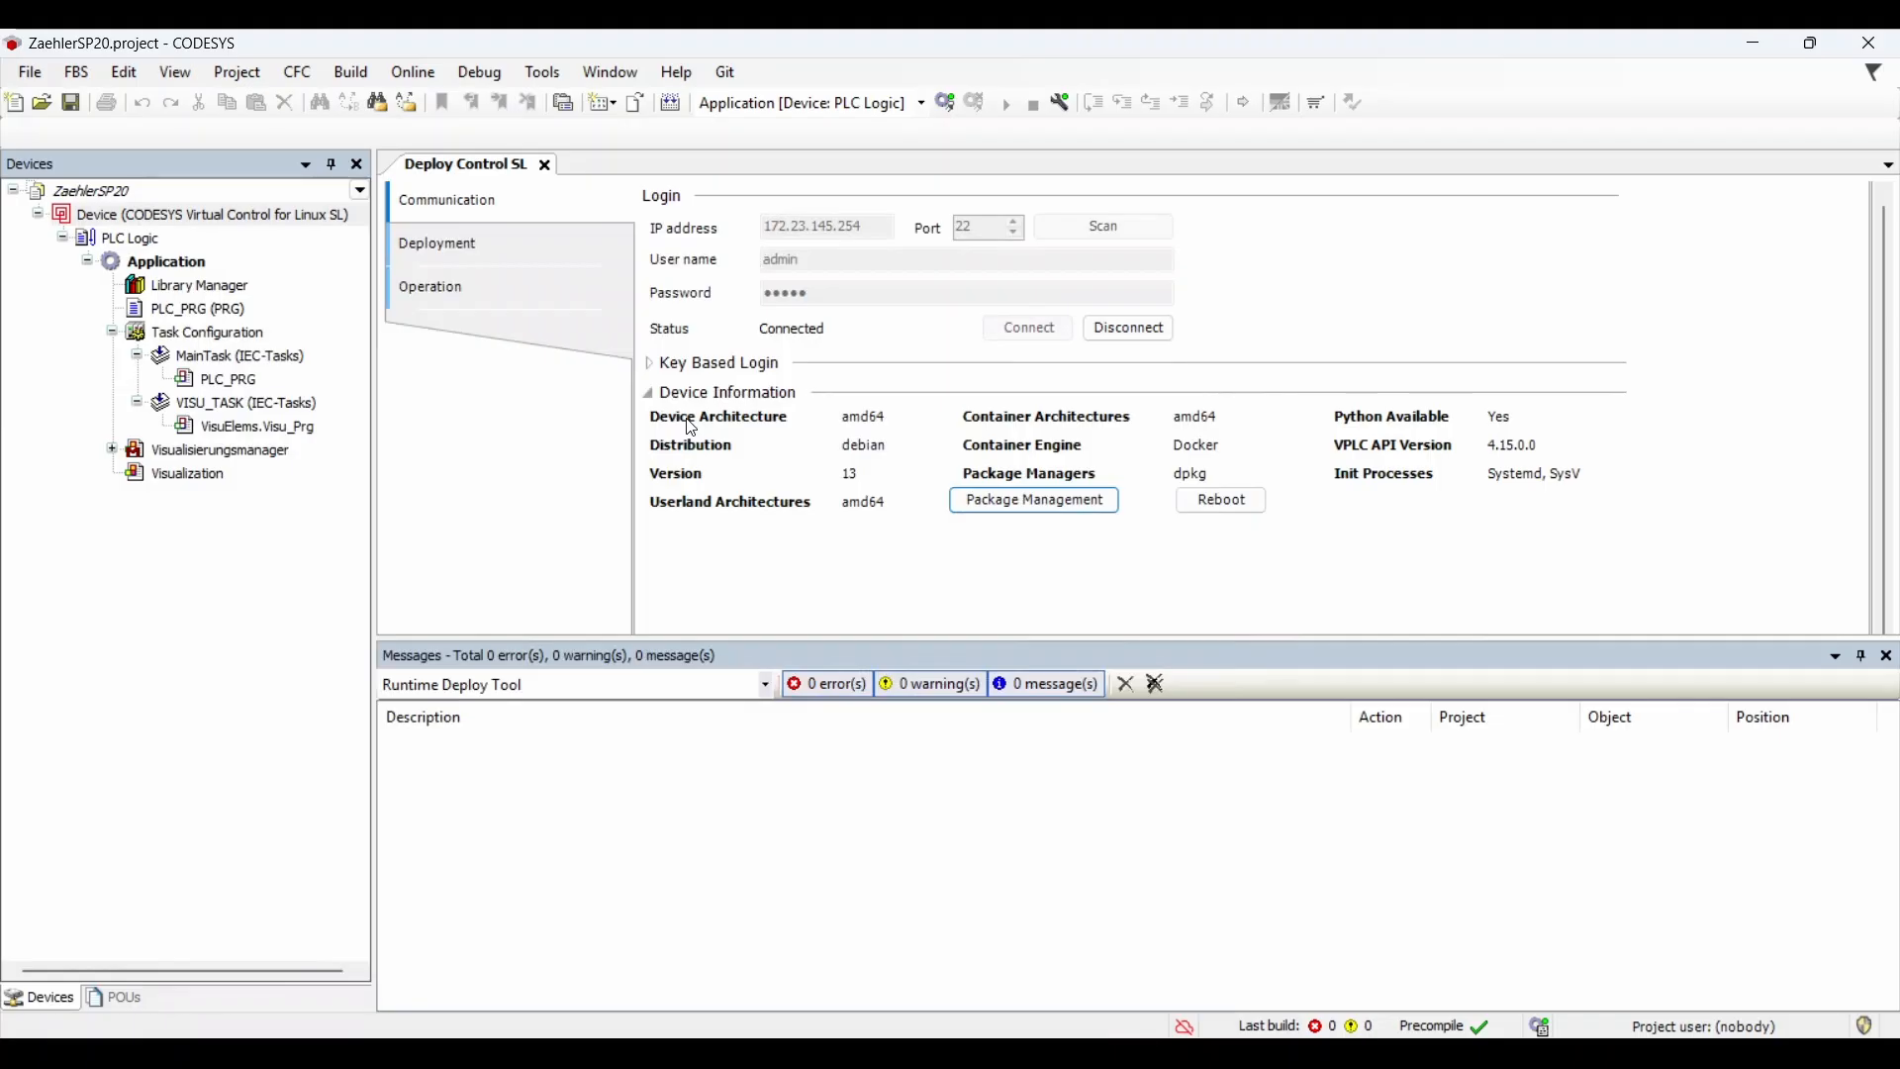
{"action": "left_click", "coordinate": [518, 245]}
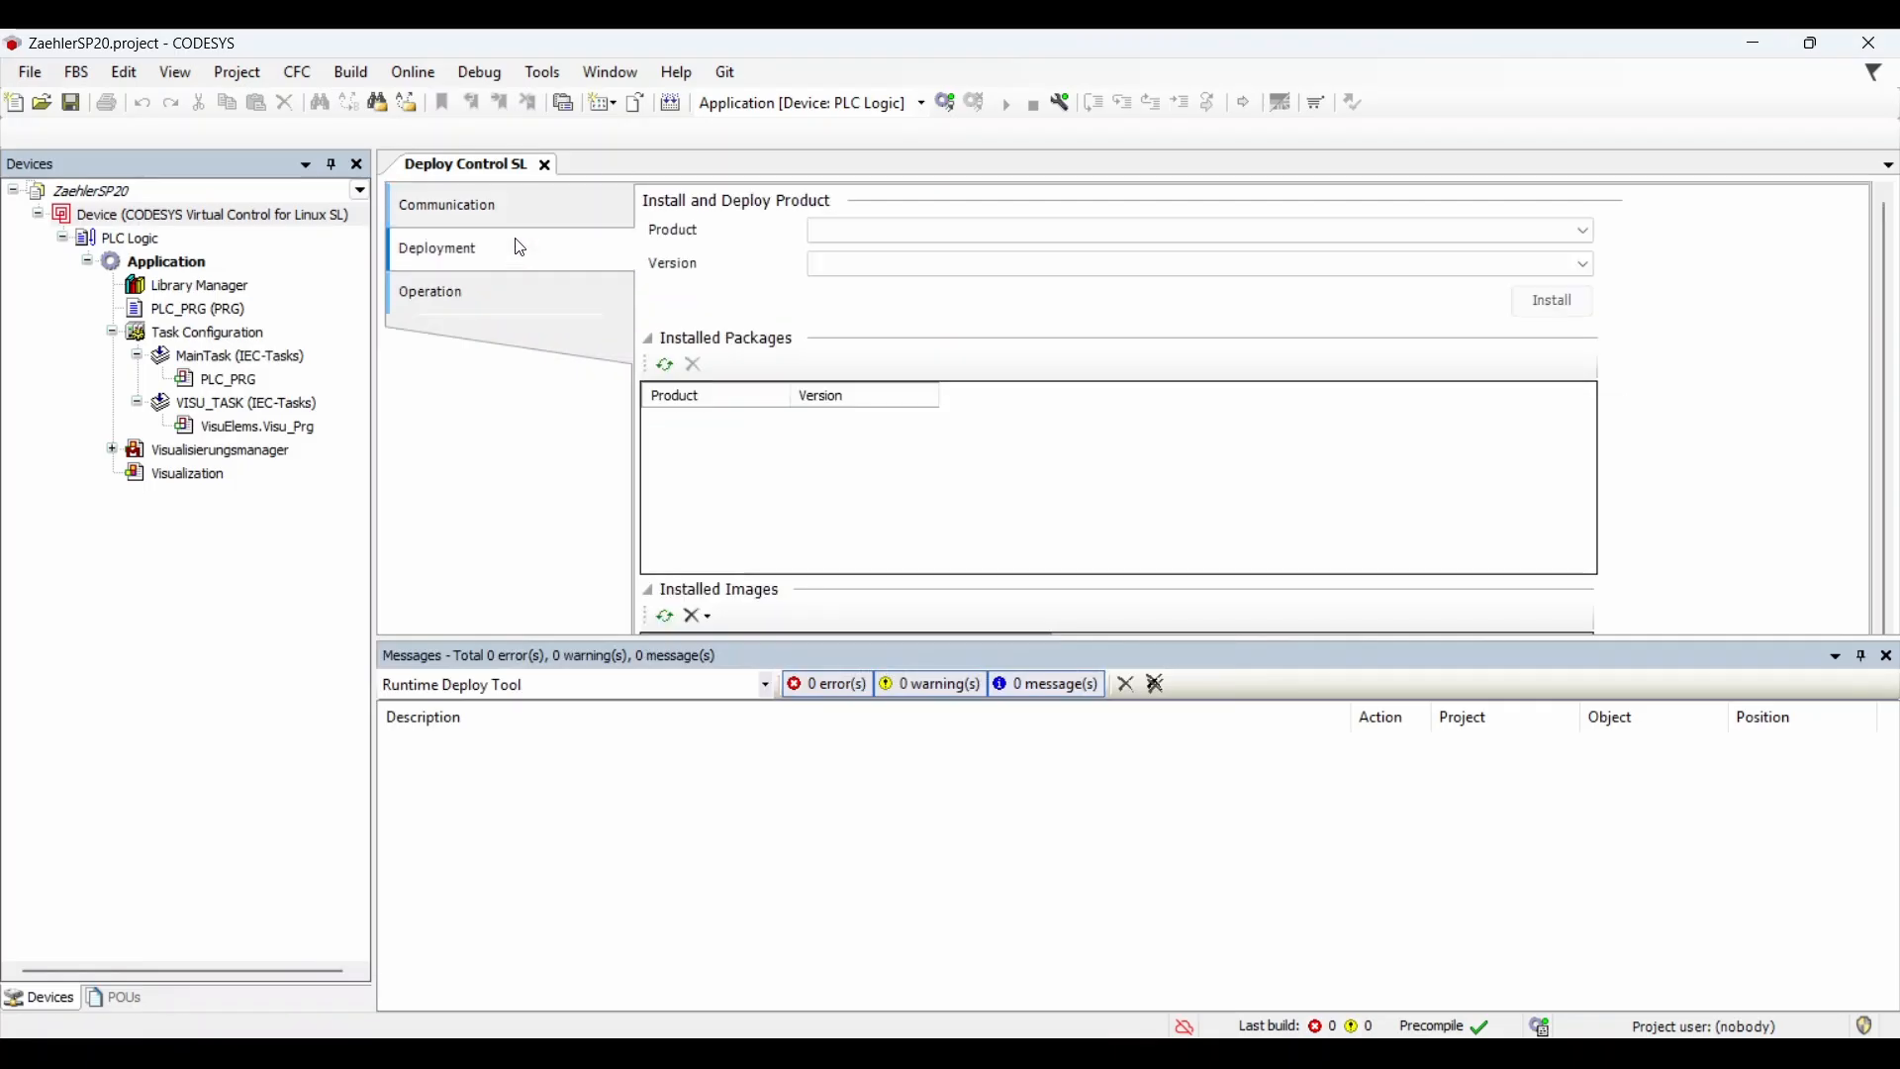
Step: Install CODESYS Virtual Control for Linux SL version 4.18.0.0 (amd64)
{"action": "left_click", "coordinate": [849, 238]}
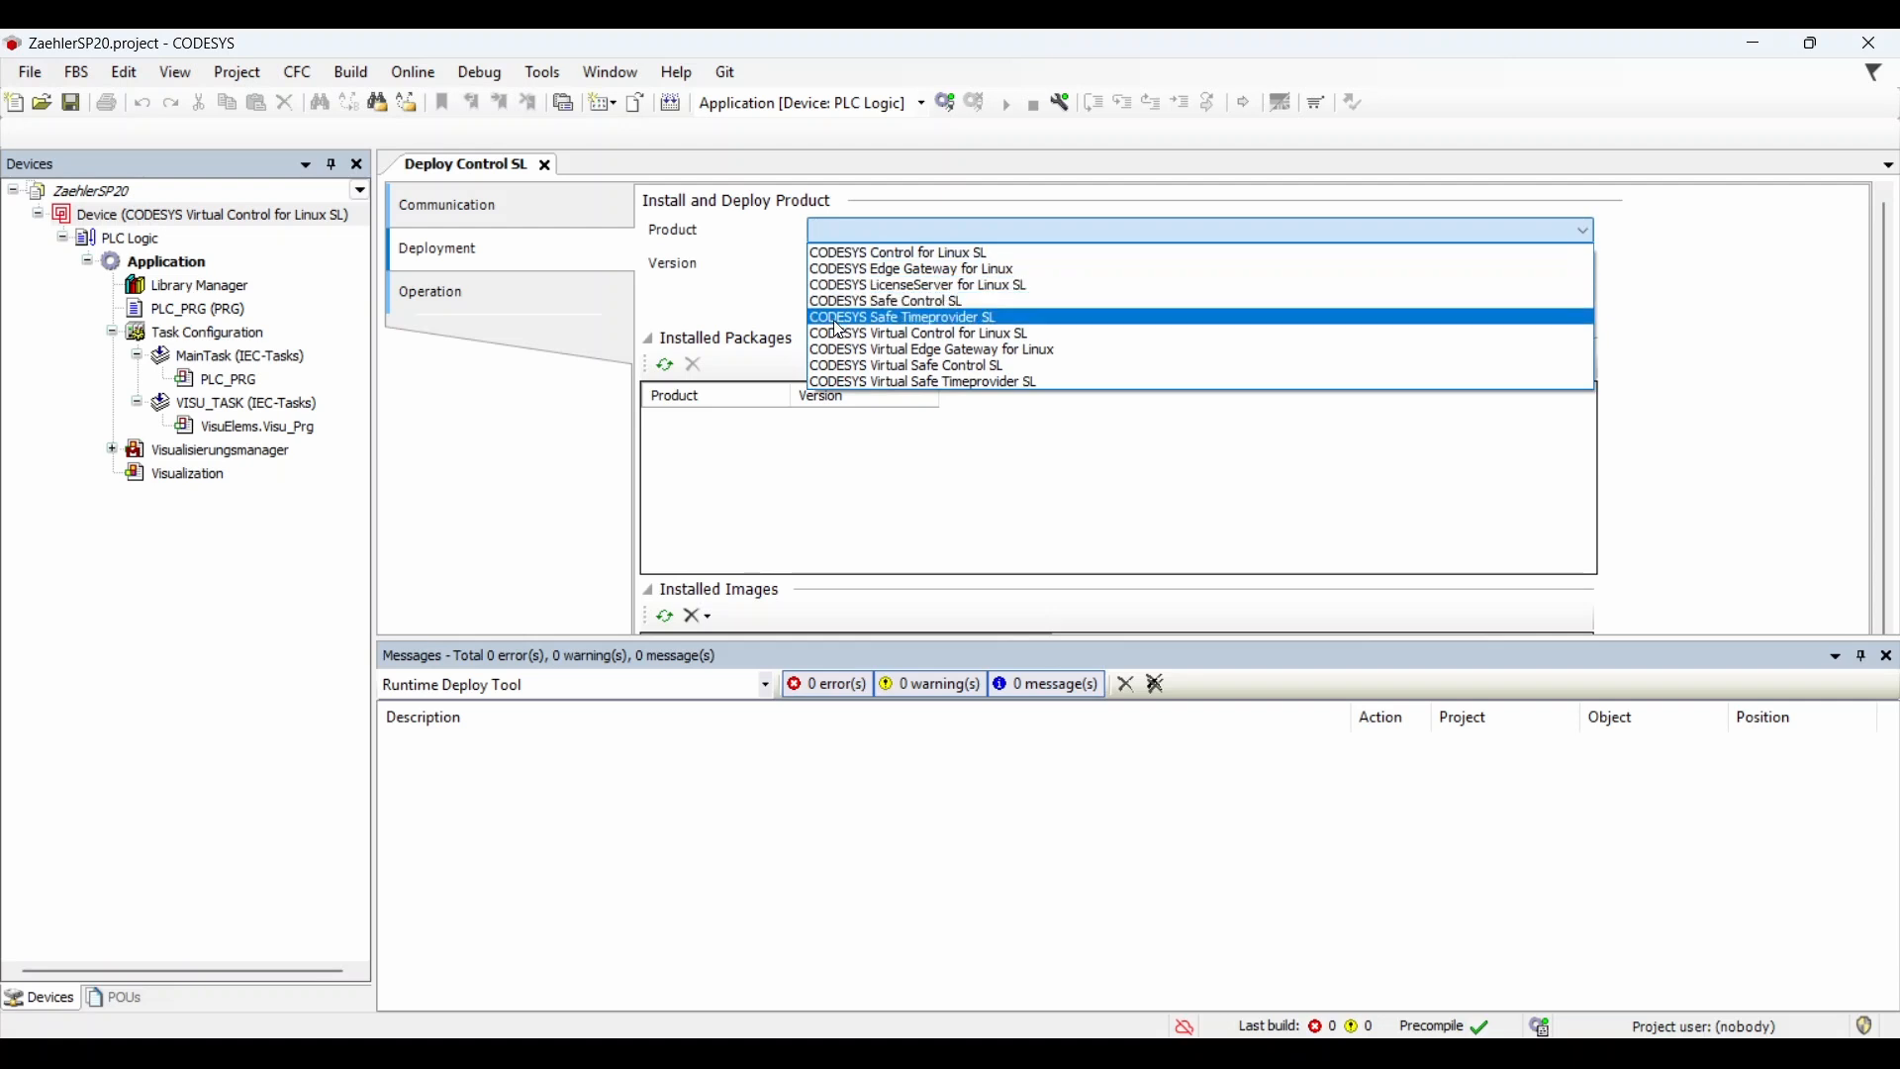
{"action": "left_click", "coordinate": [905, 337]}
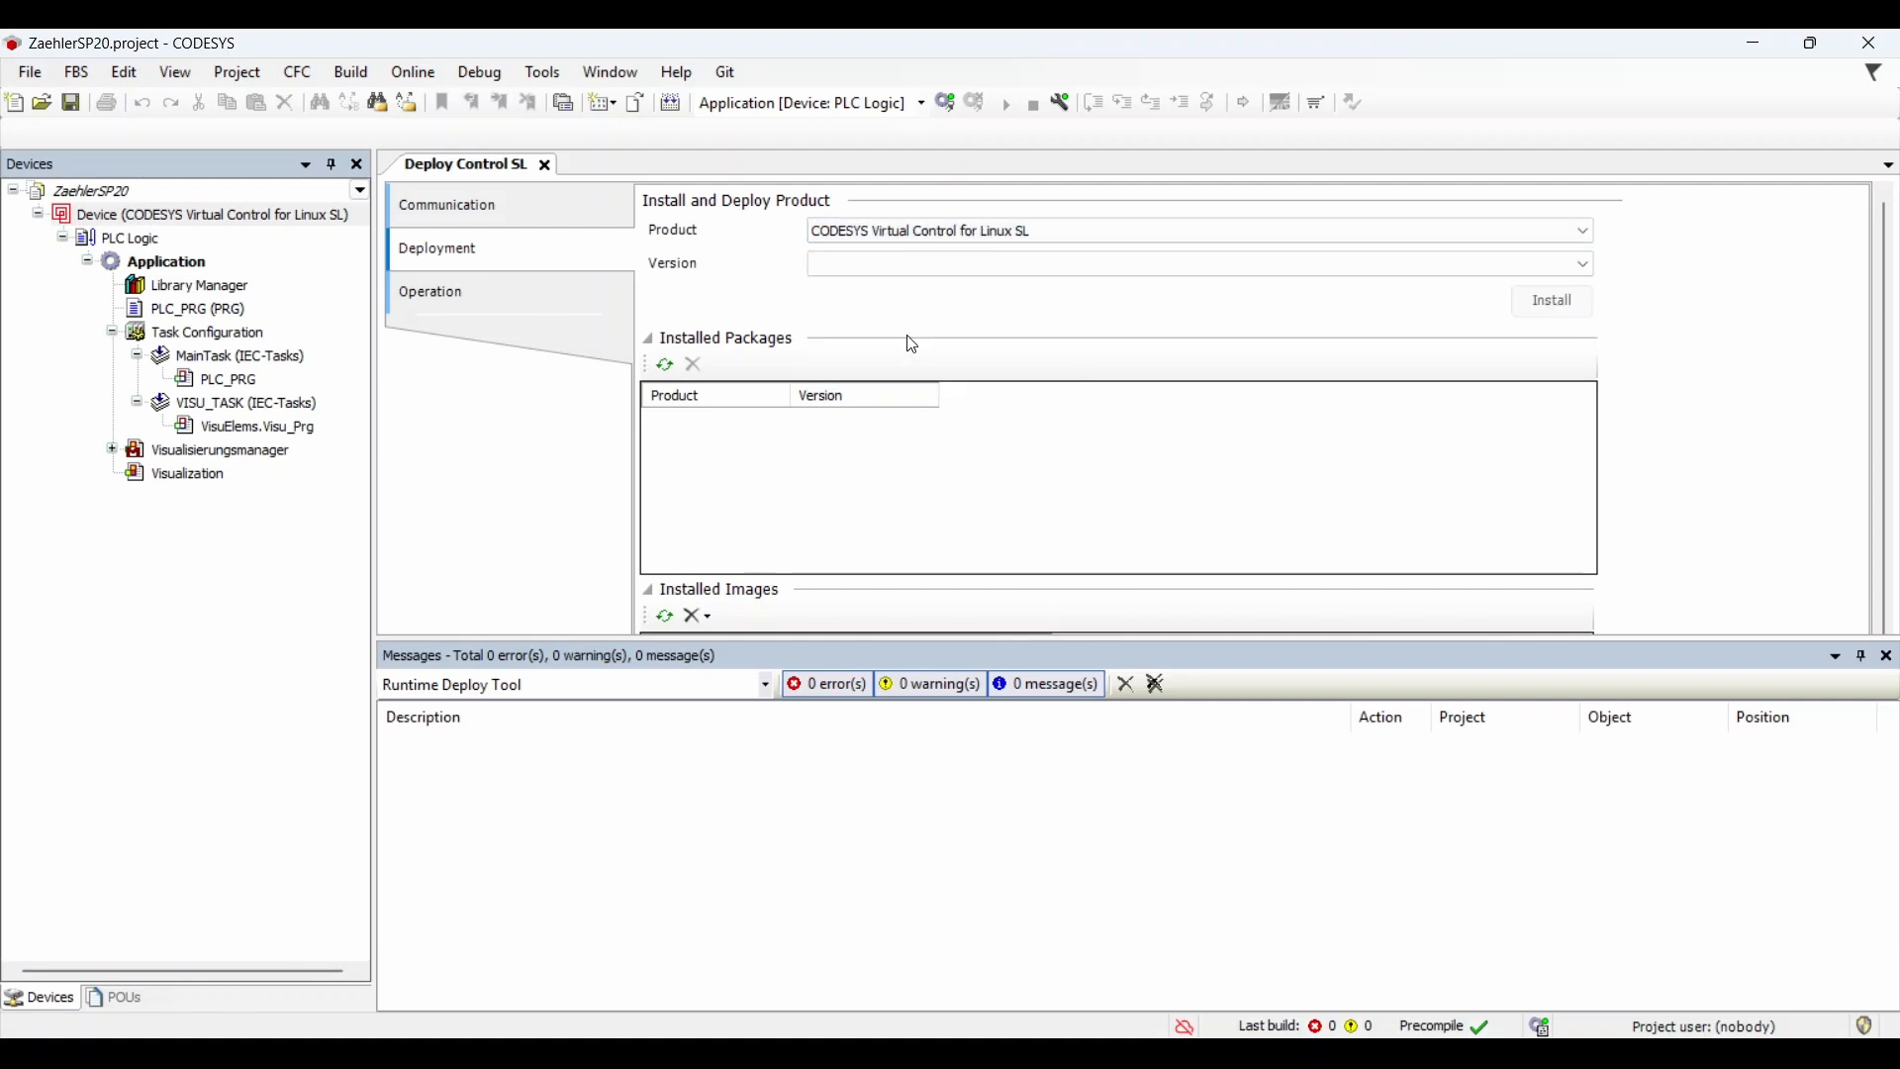
{"action": "left_click", "coordinate": [923, 265]}
{"action": "left_click", "coordinate": [926, 287]}
{"action": "left_click", "coordinate": [1860, 656]}
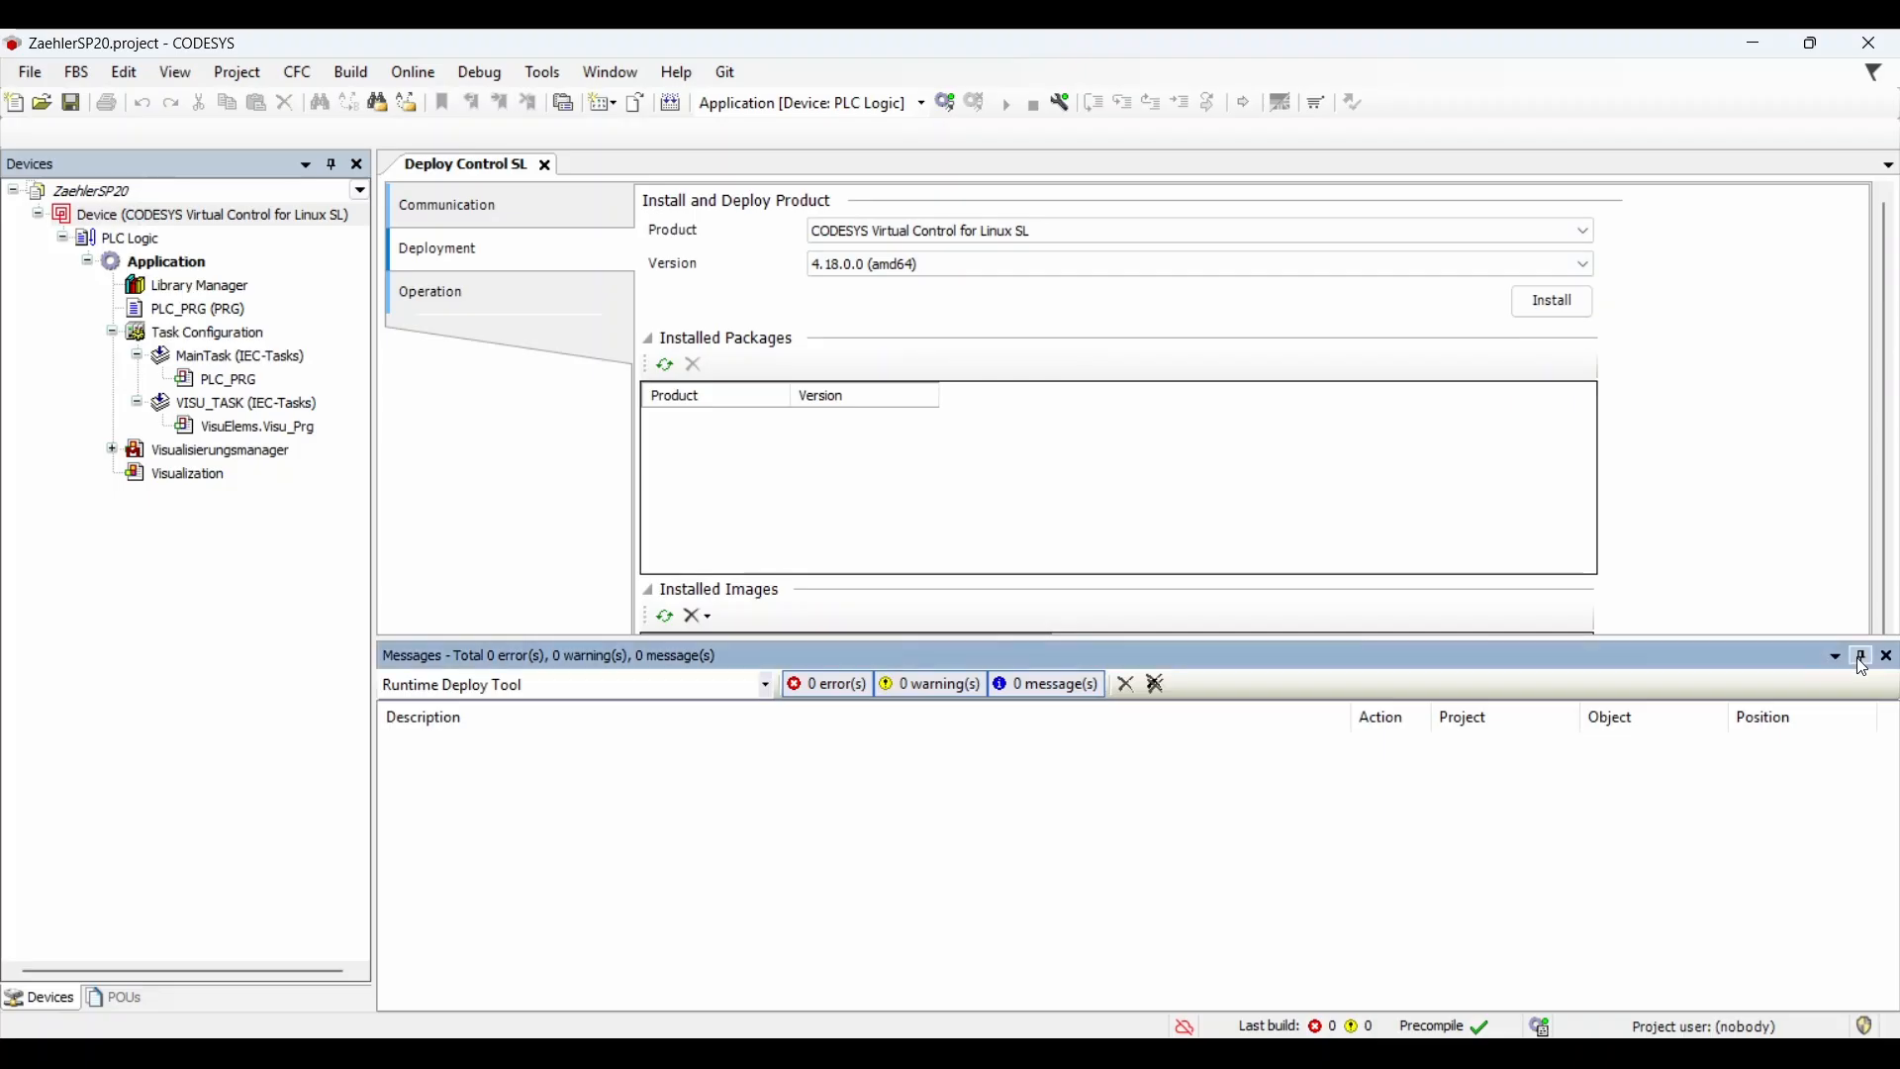
{"action": "left_click", "coordinate": [1552, 301]}
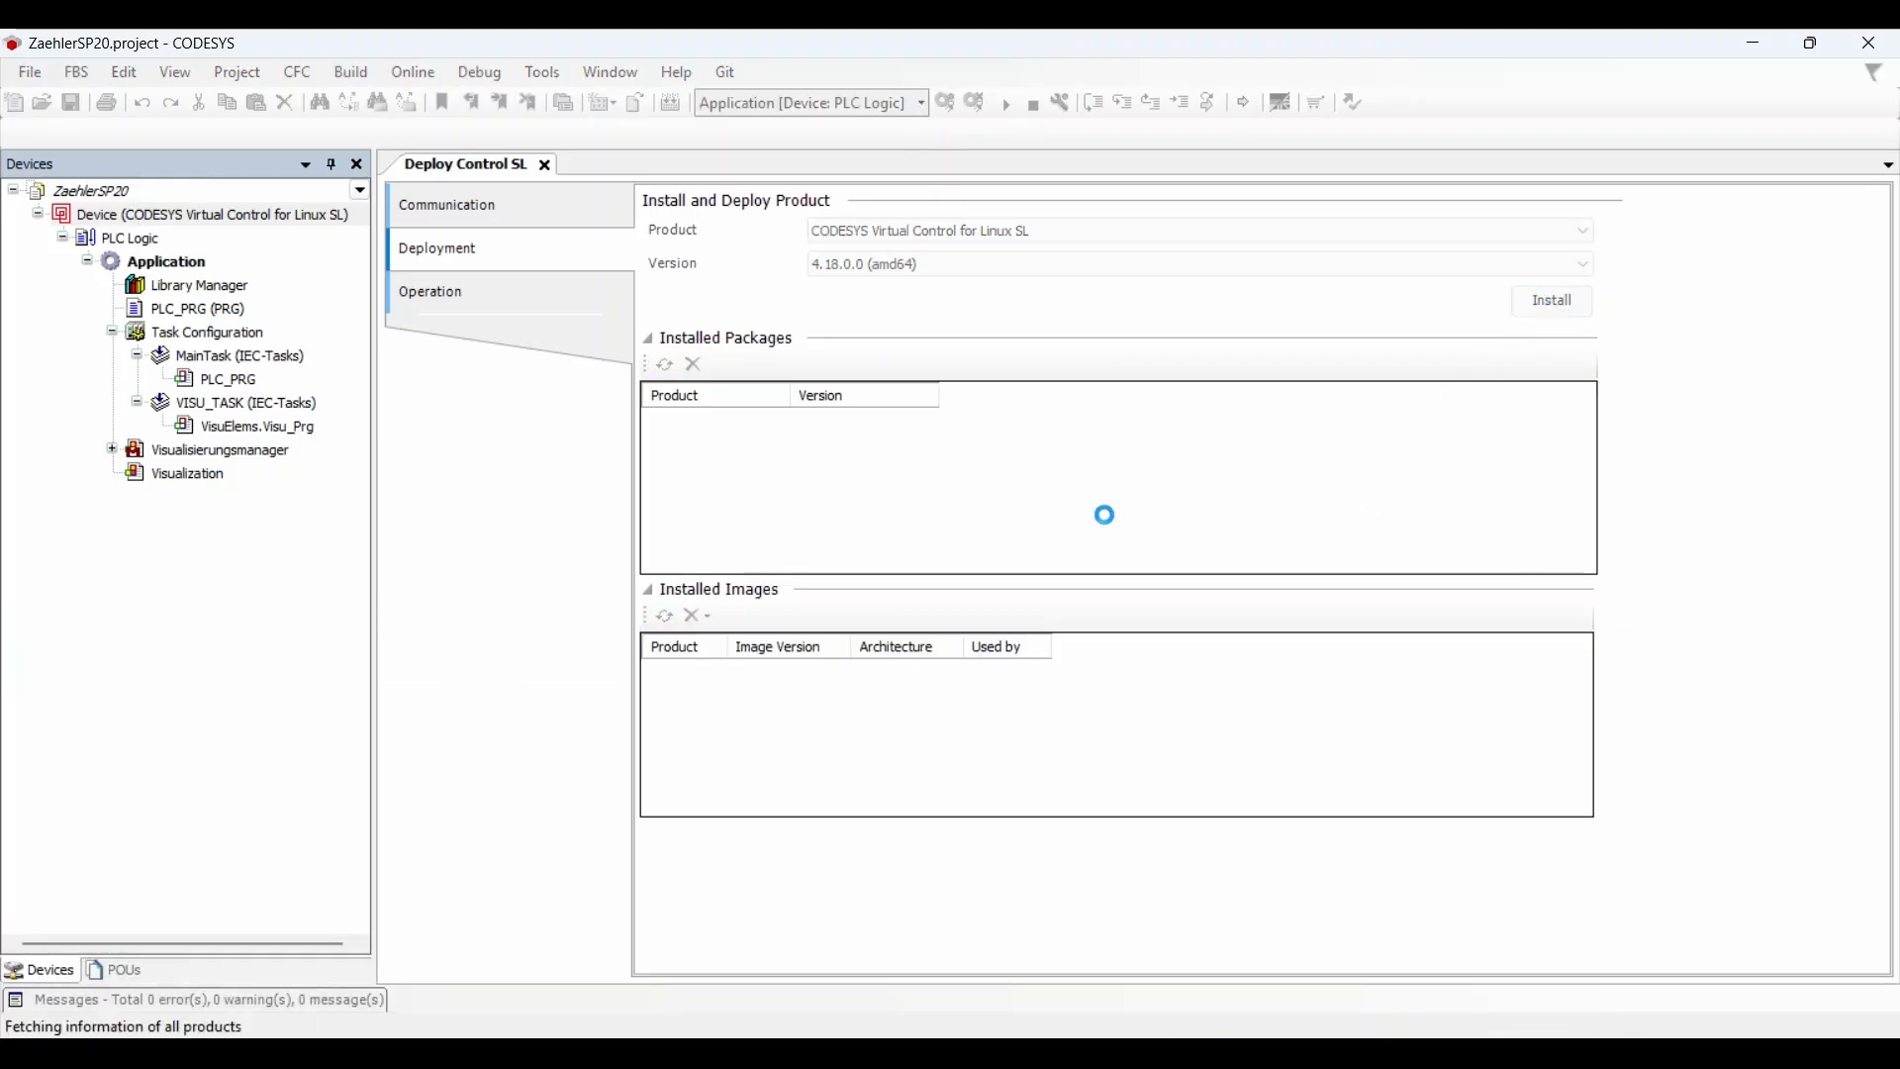
Step: Install CODESYS Virtual Edge Gateway for Linux version 4.18.0.0 (amd64)
{"action": "left_click", "coordinate": [964, 230]}
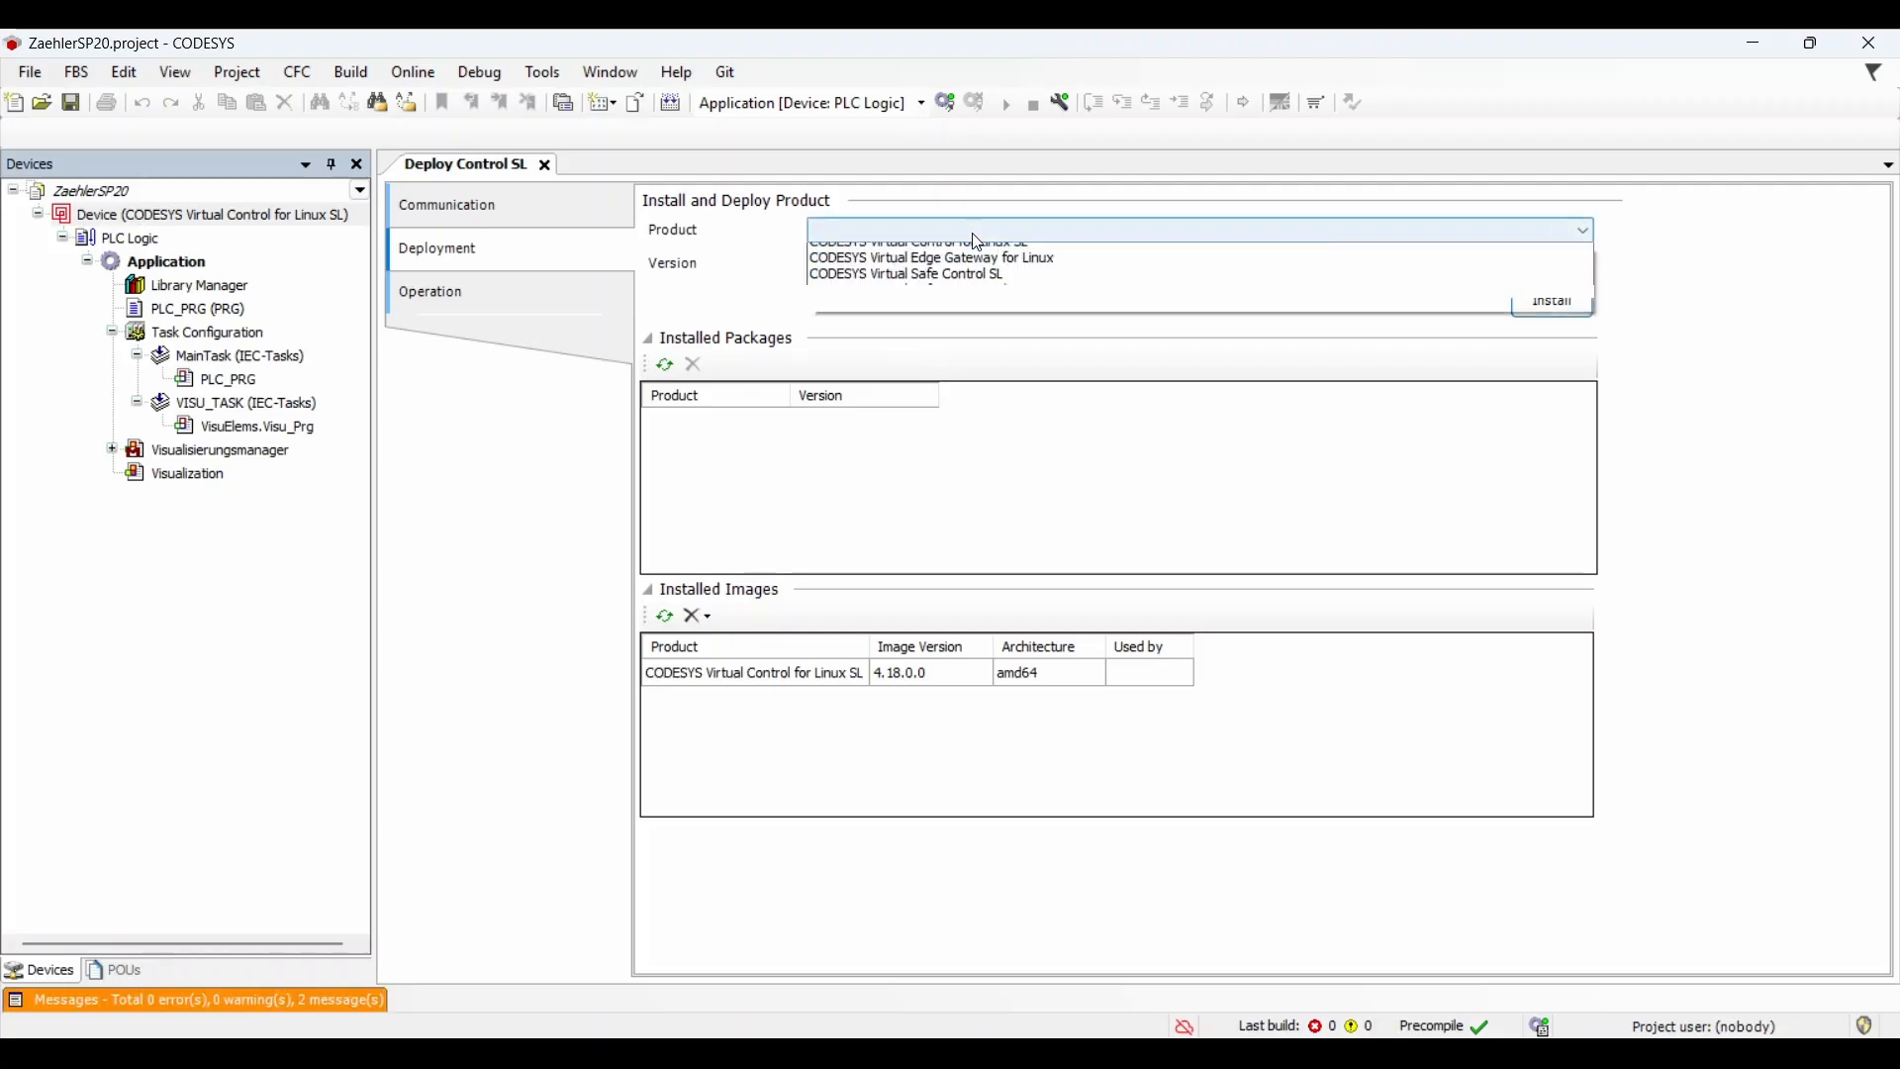
{"action": "left_click", "coordinate": [959, 312]}
{"action": "left_click", "coordinate": [956, 263]}
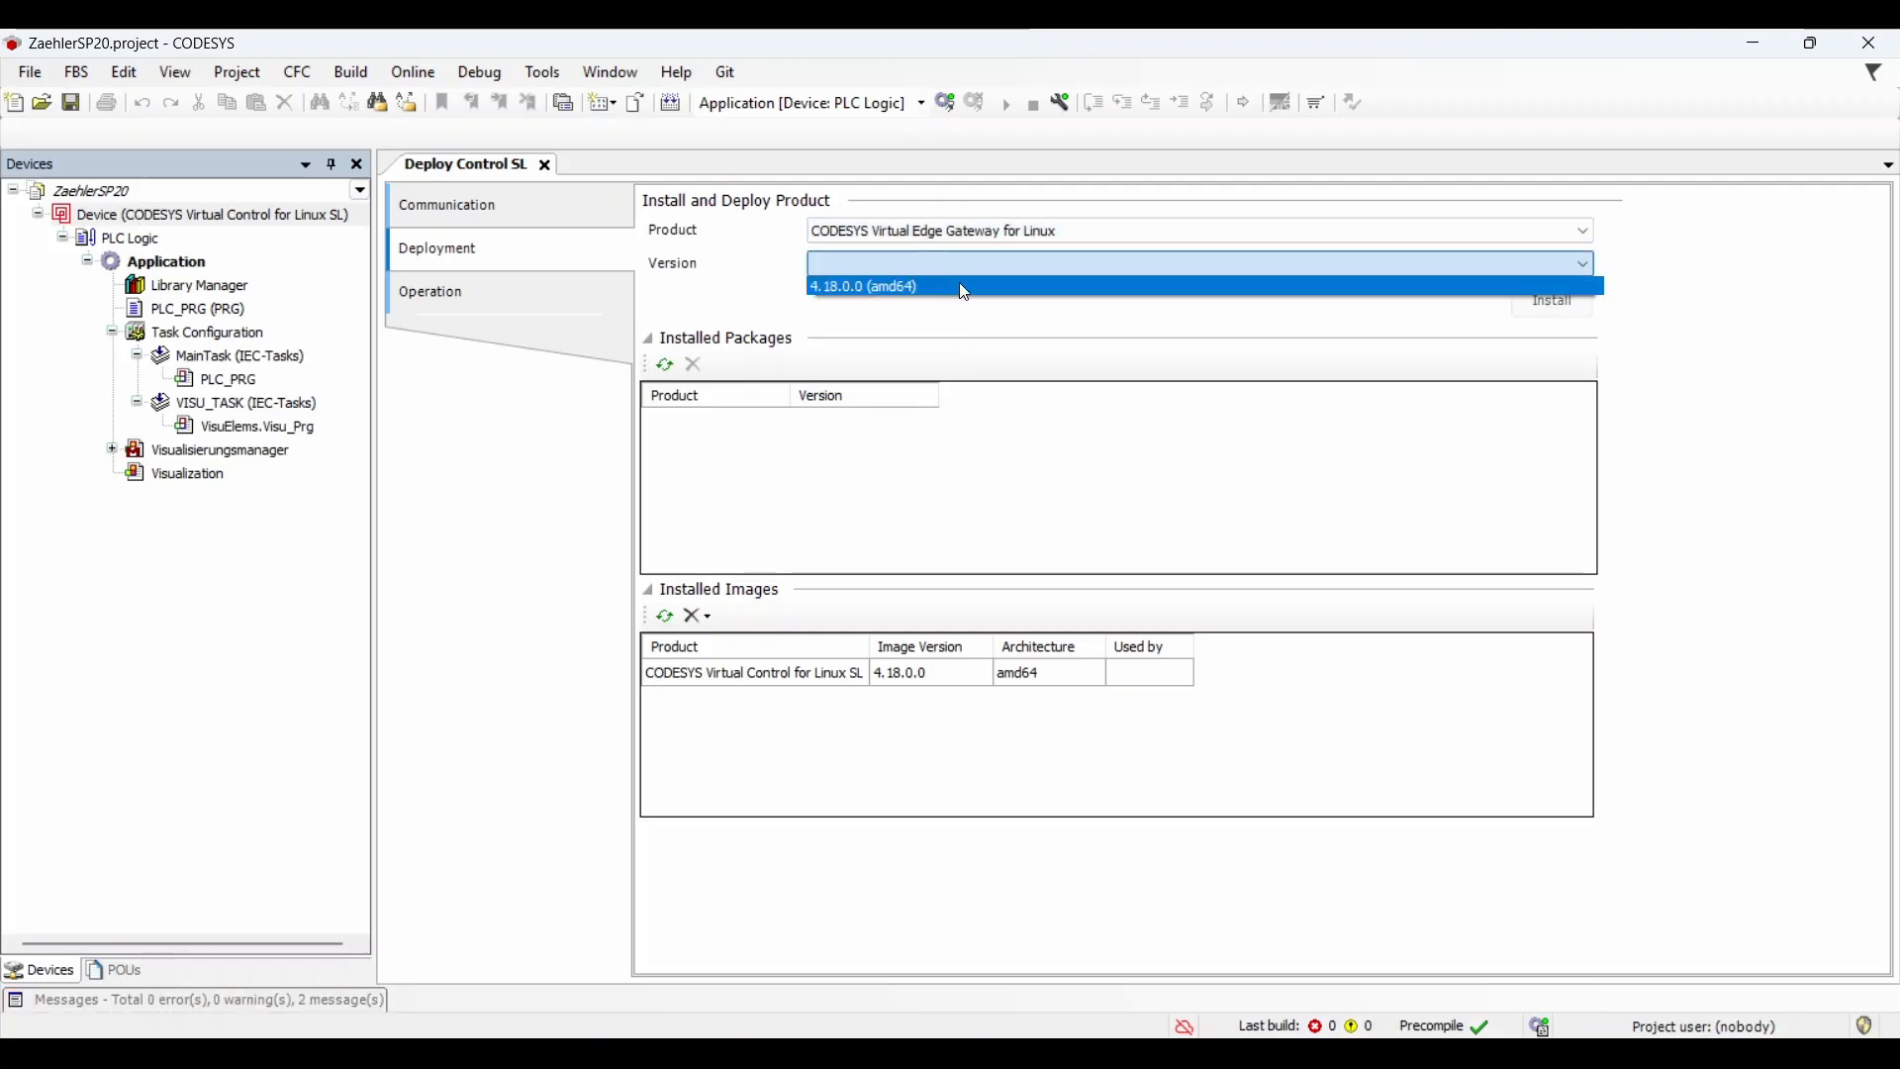
{"action": "left_click", "coordinate": [959, 286]}
{"action": "left_click", "coordinate": [1538, 304]}
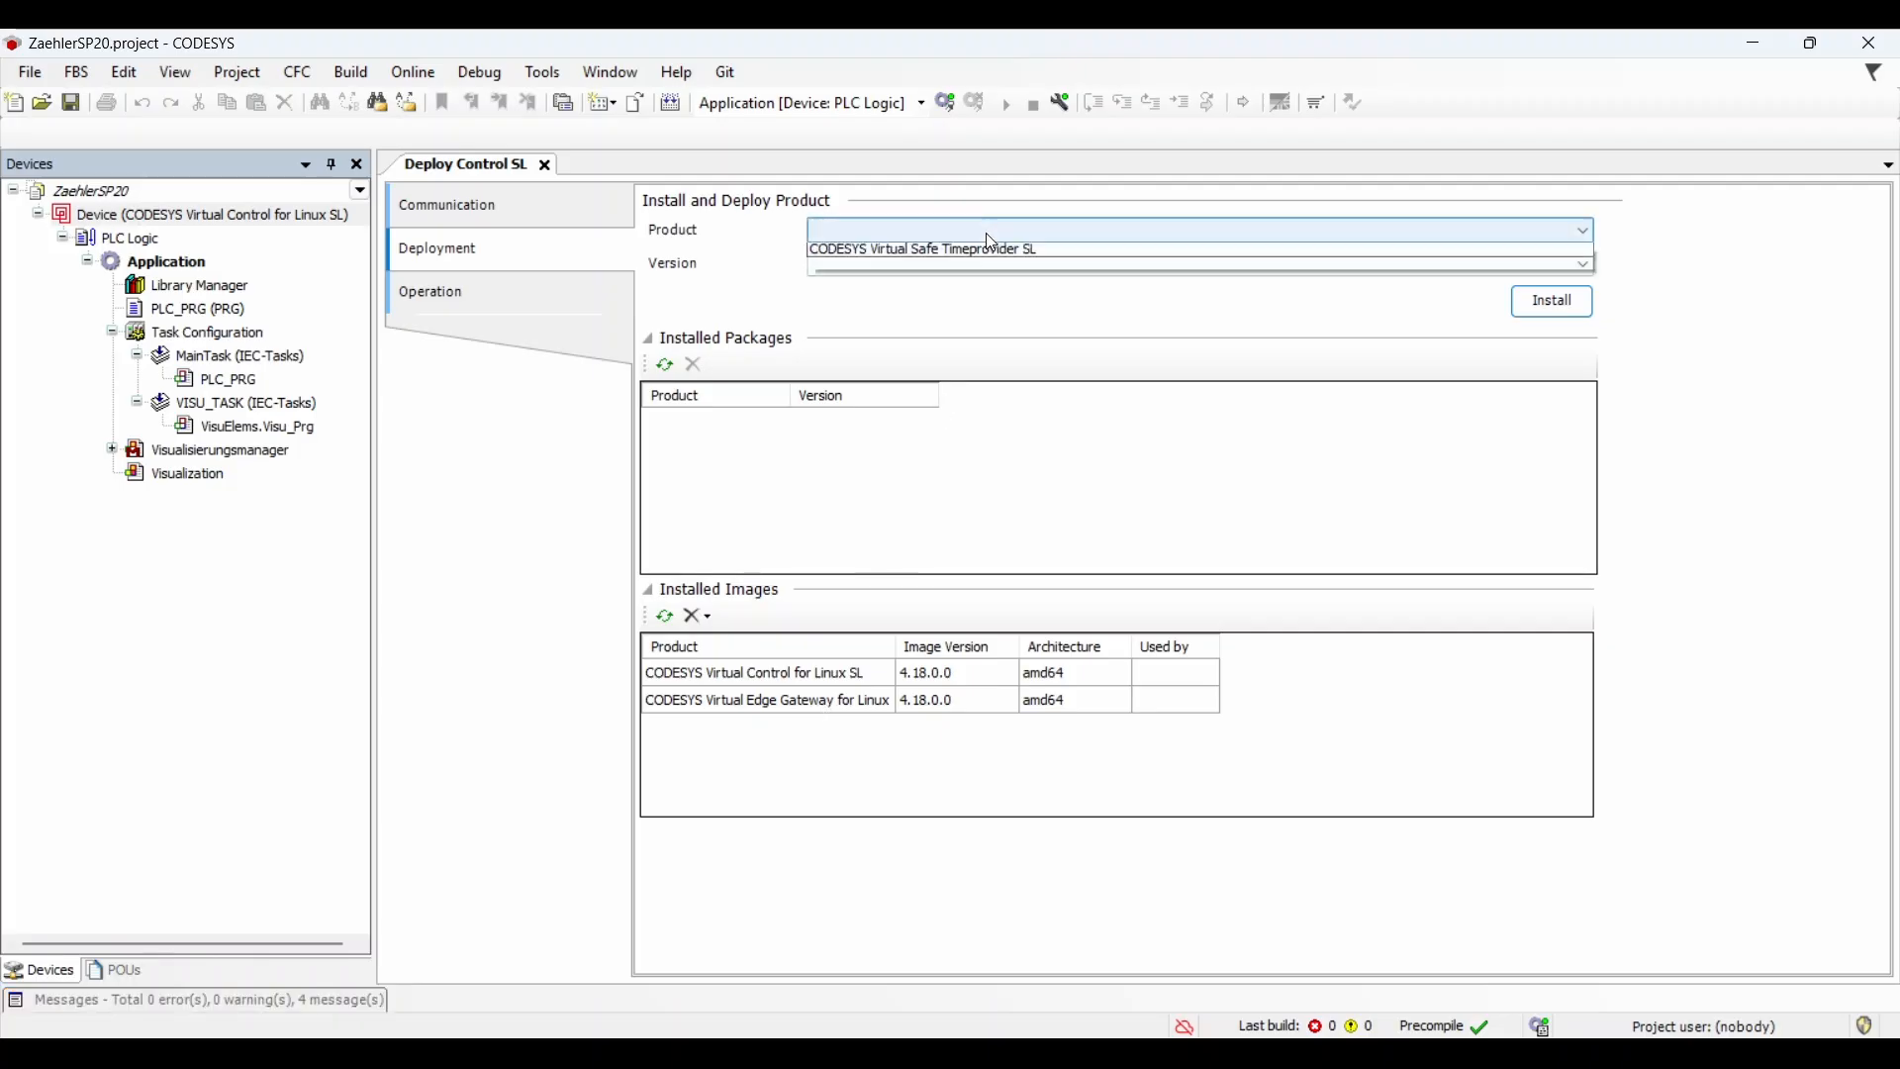
{"action": "left_click", "coordinate": [989, 236]}
Step: Install CODESYS LicenseServer for Linux SL with its Cockpit web management, then select the installed package
{"action": "left_click", "coordinate": [987, 286]}
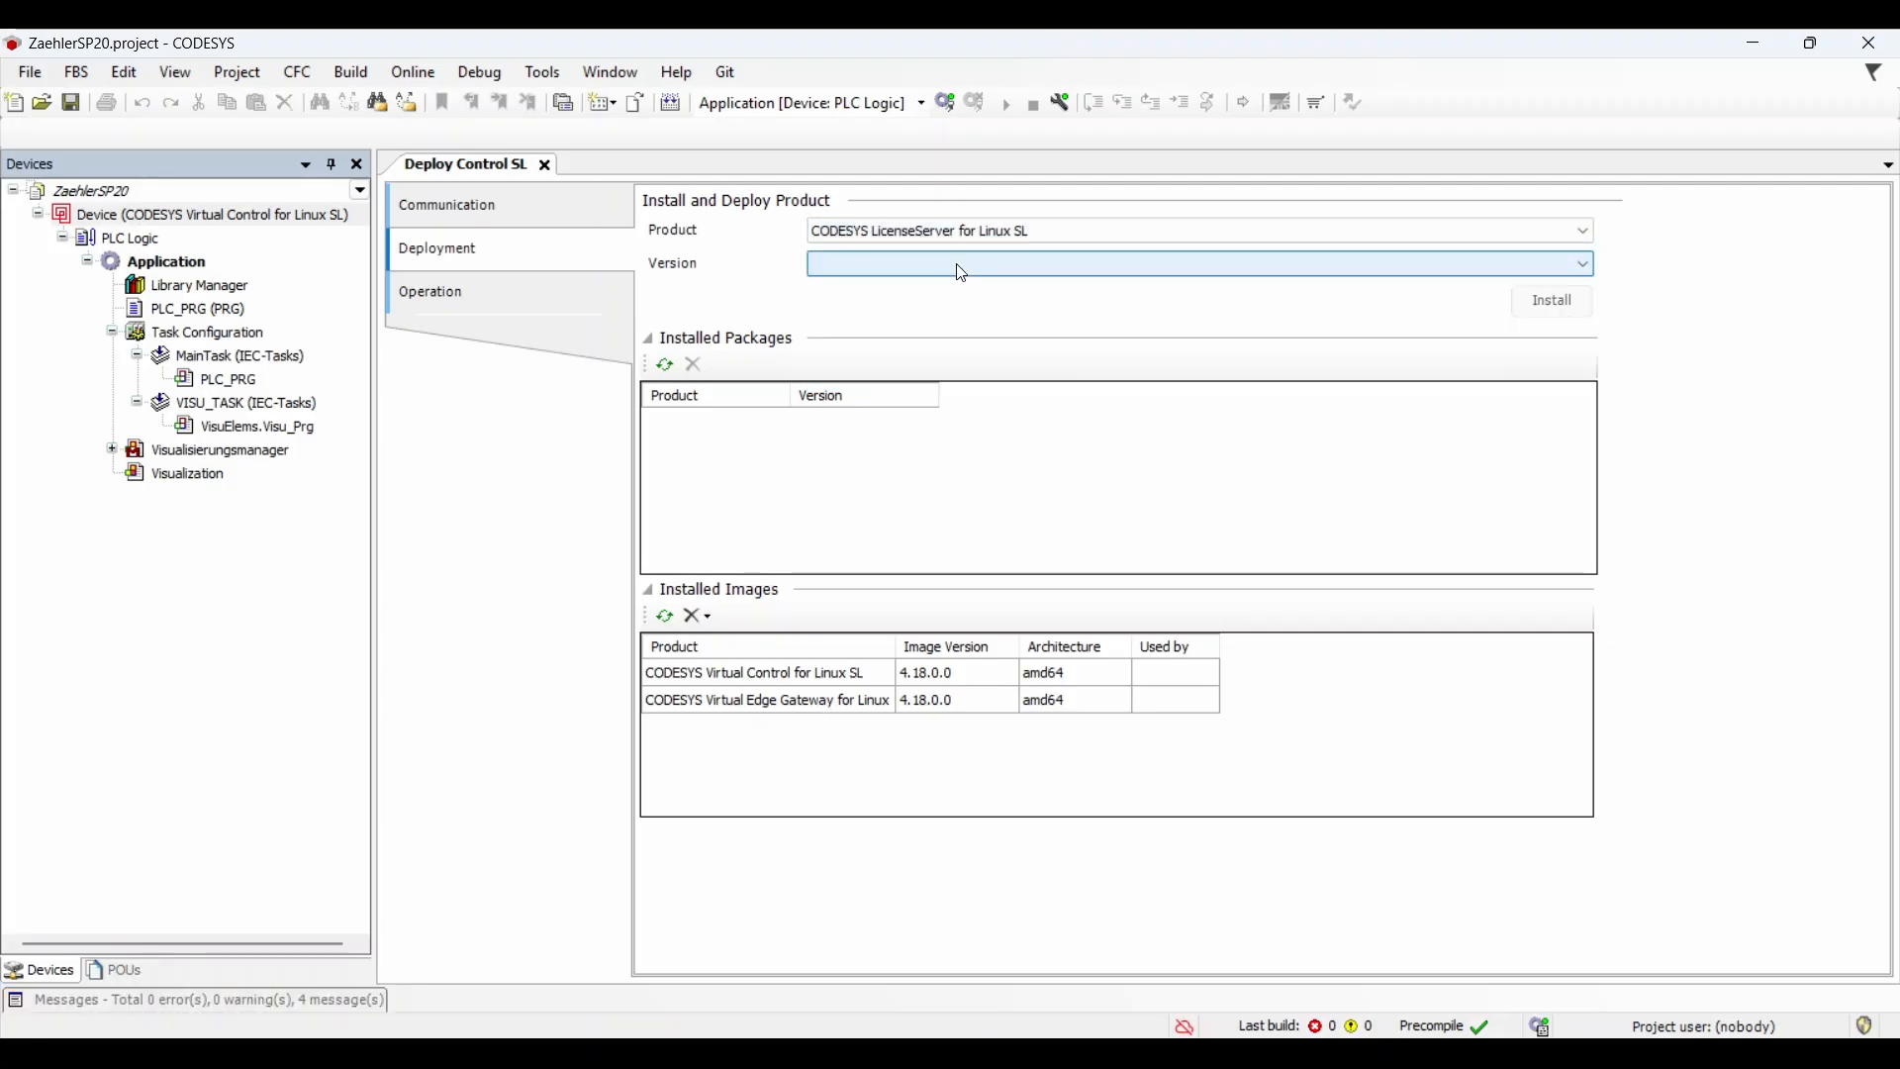
{"action": "left_click", "coordinate": [1551, 301]}
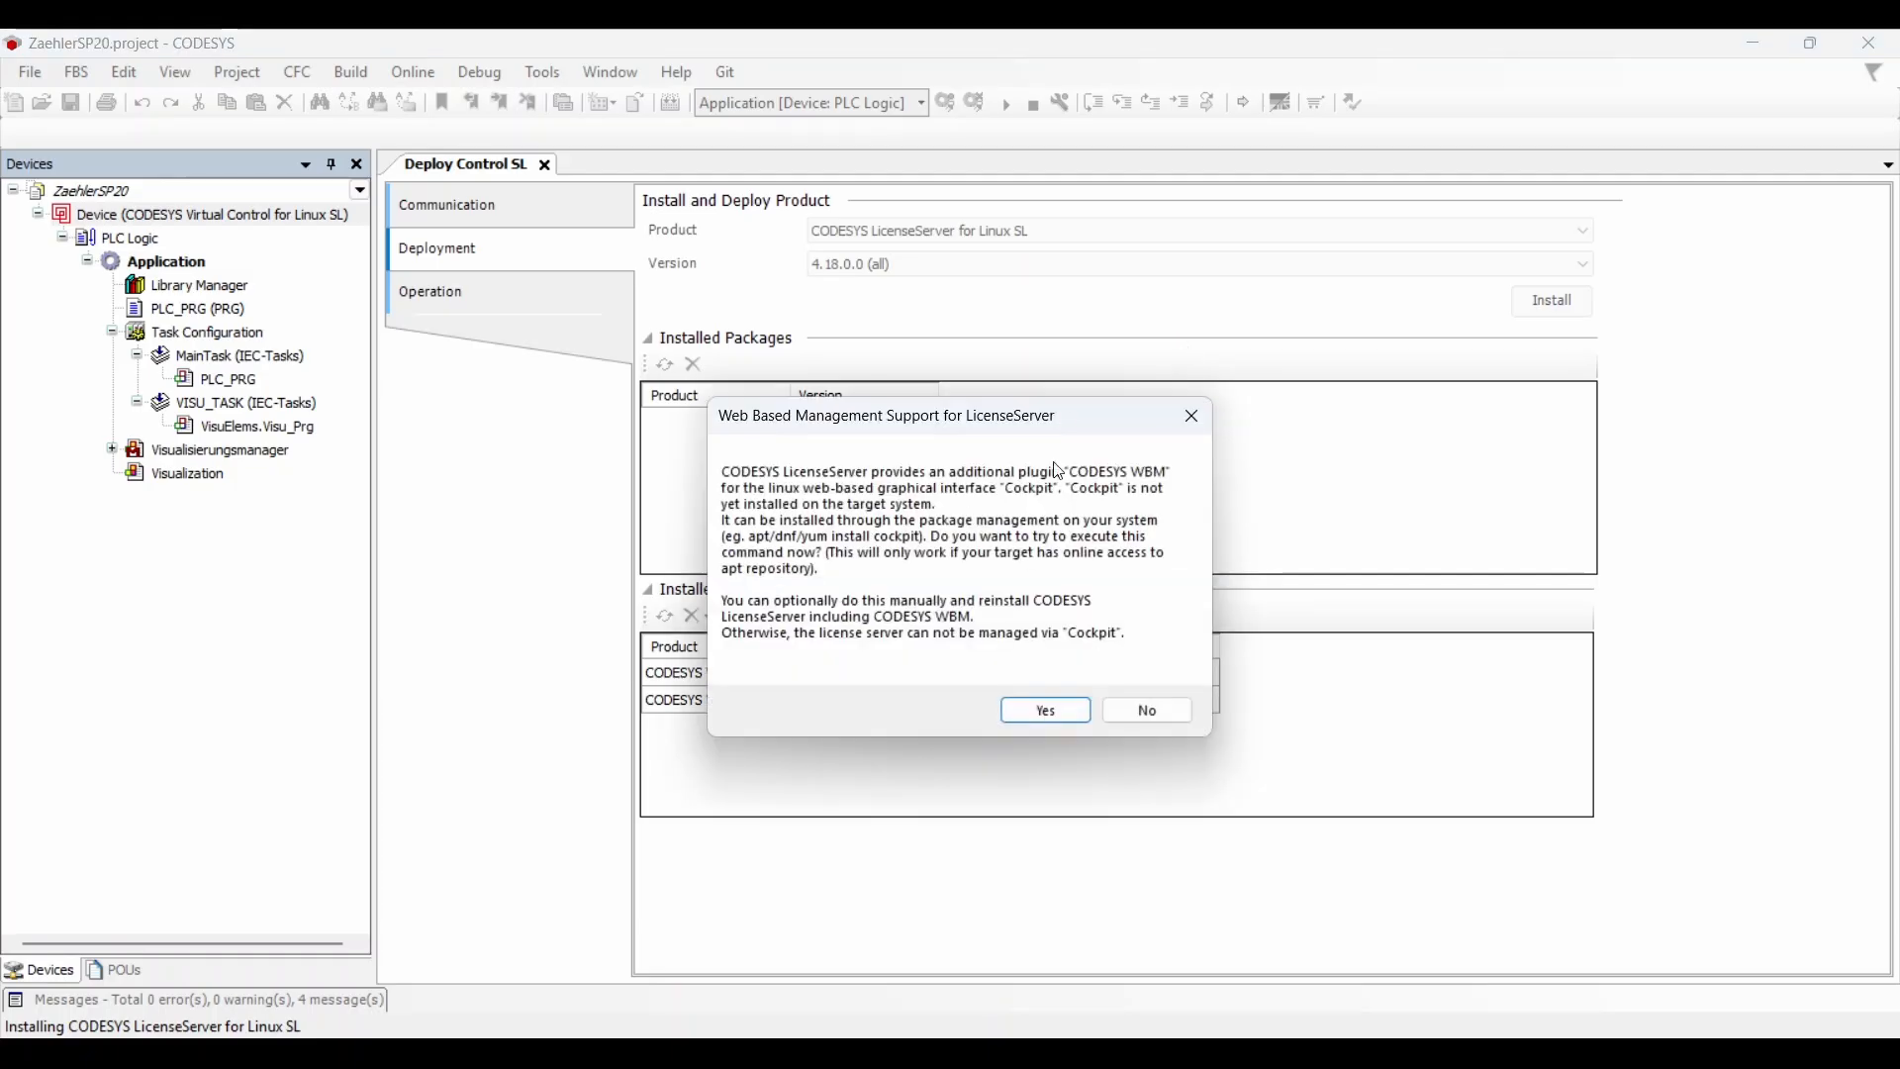
{"action": "left_click", "coordinate": [1041, 711]}
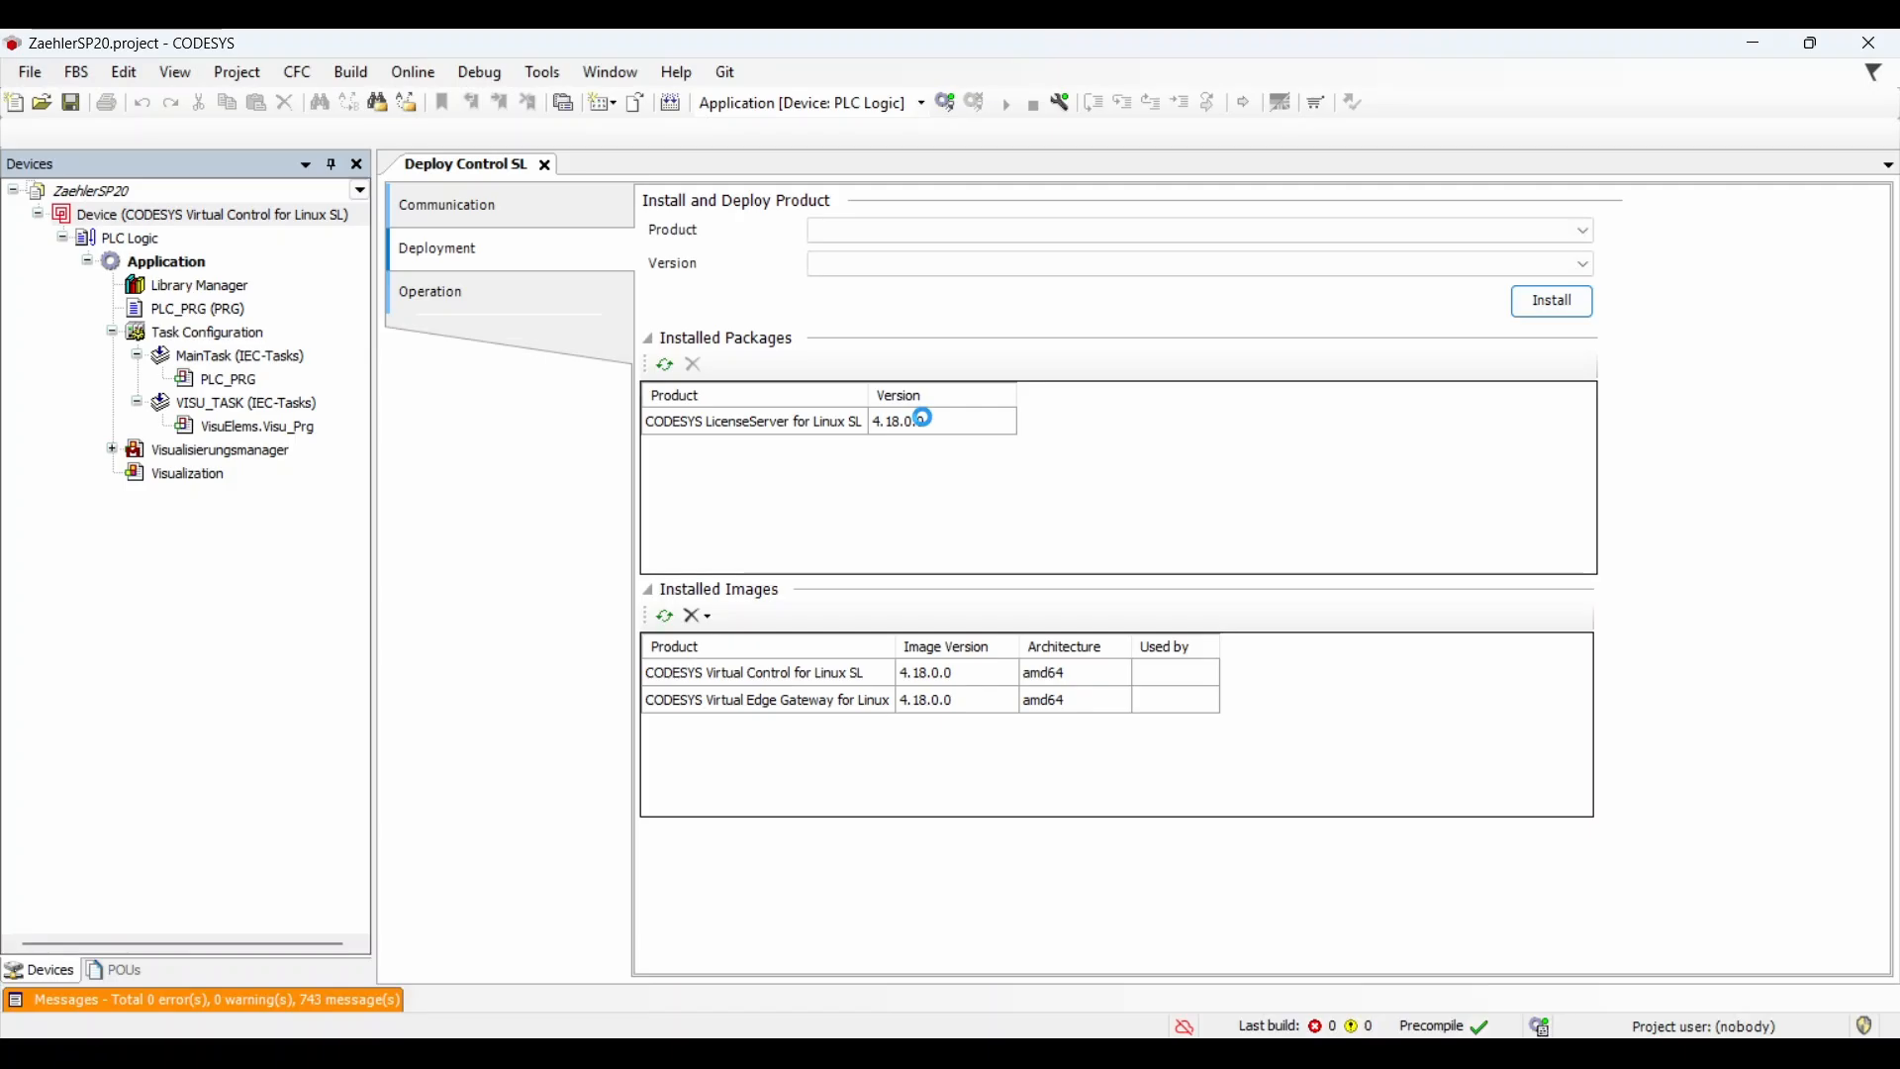
{"action": "left_click", "coordinate": [804, 419]}
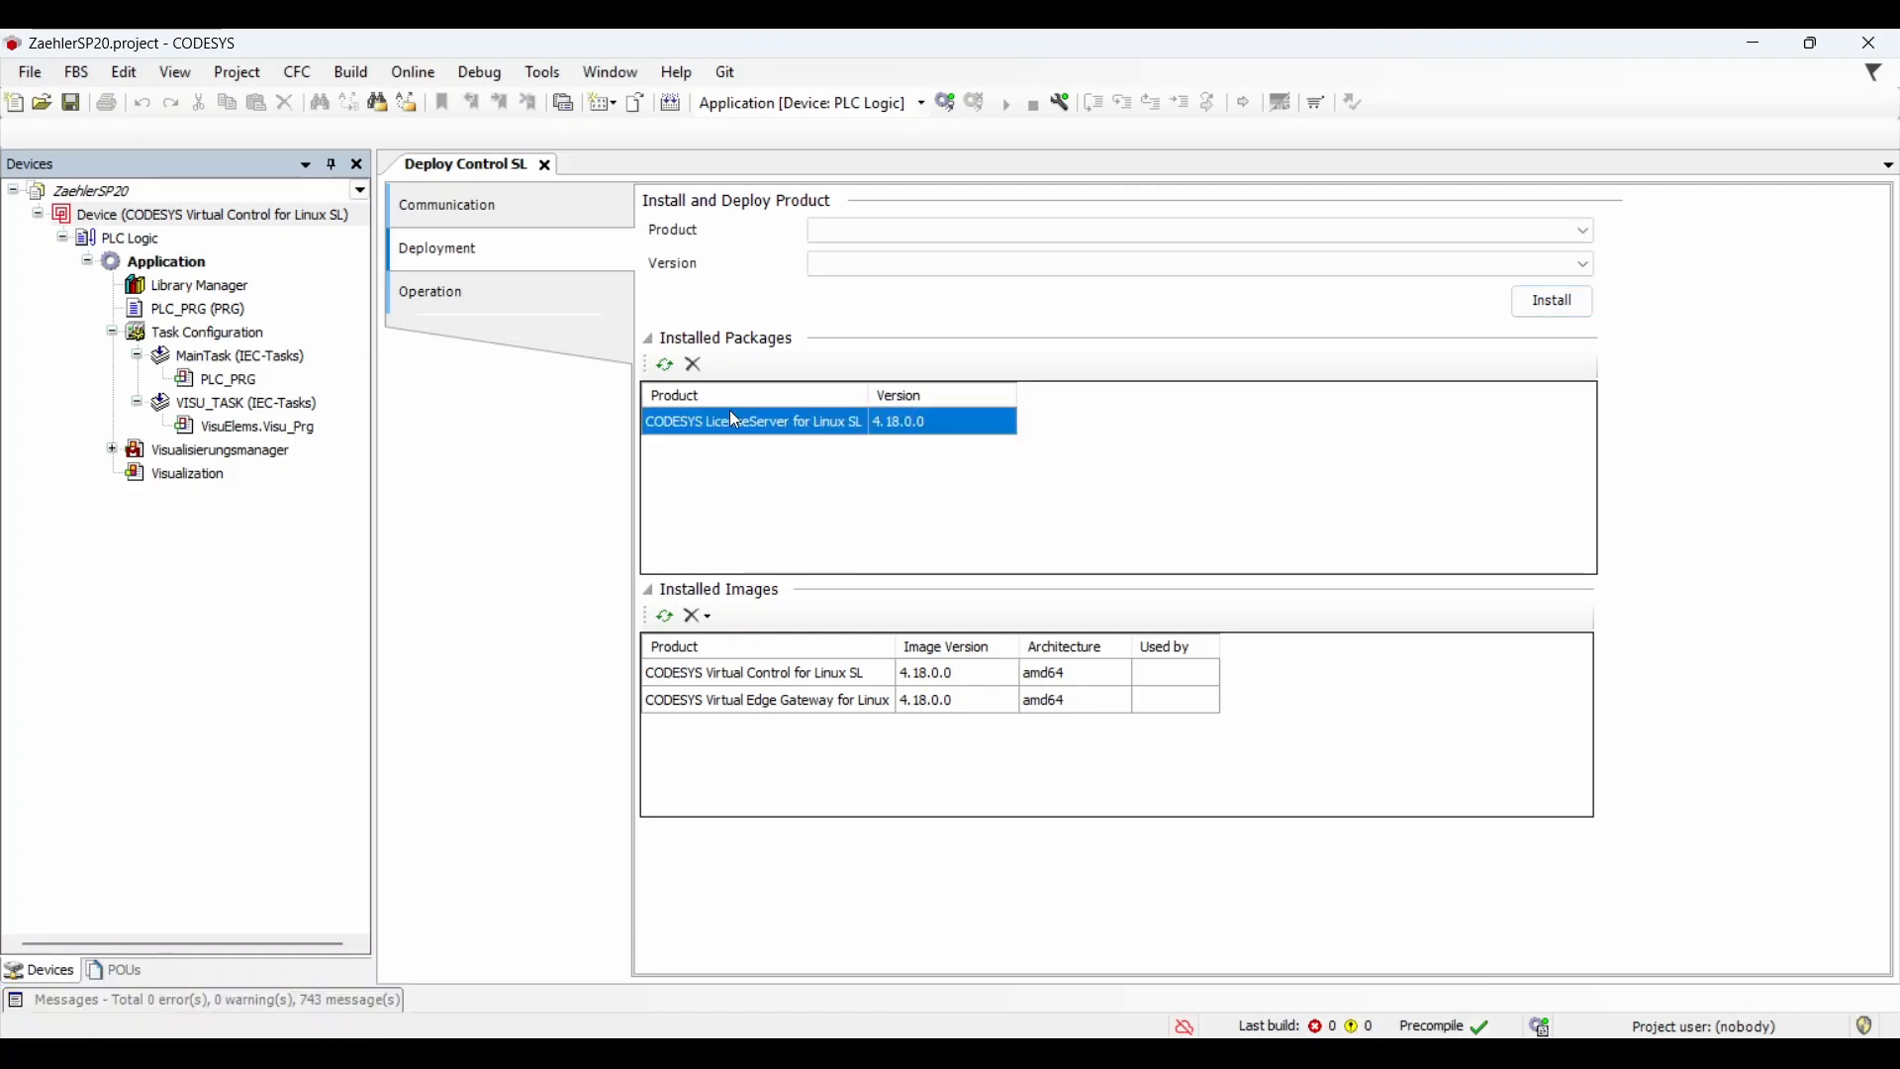
{"action": "left_click", "coordinate": [513, 309]}
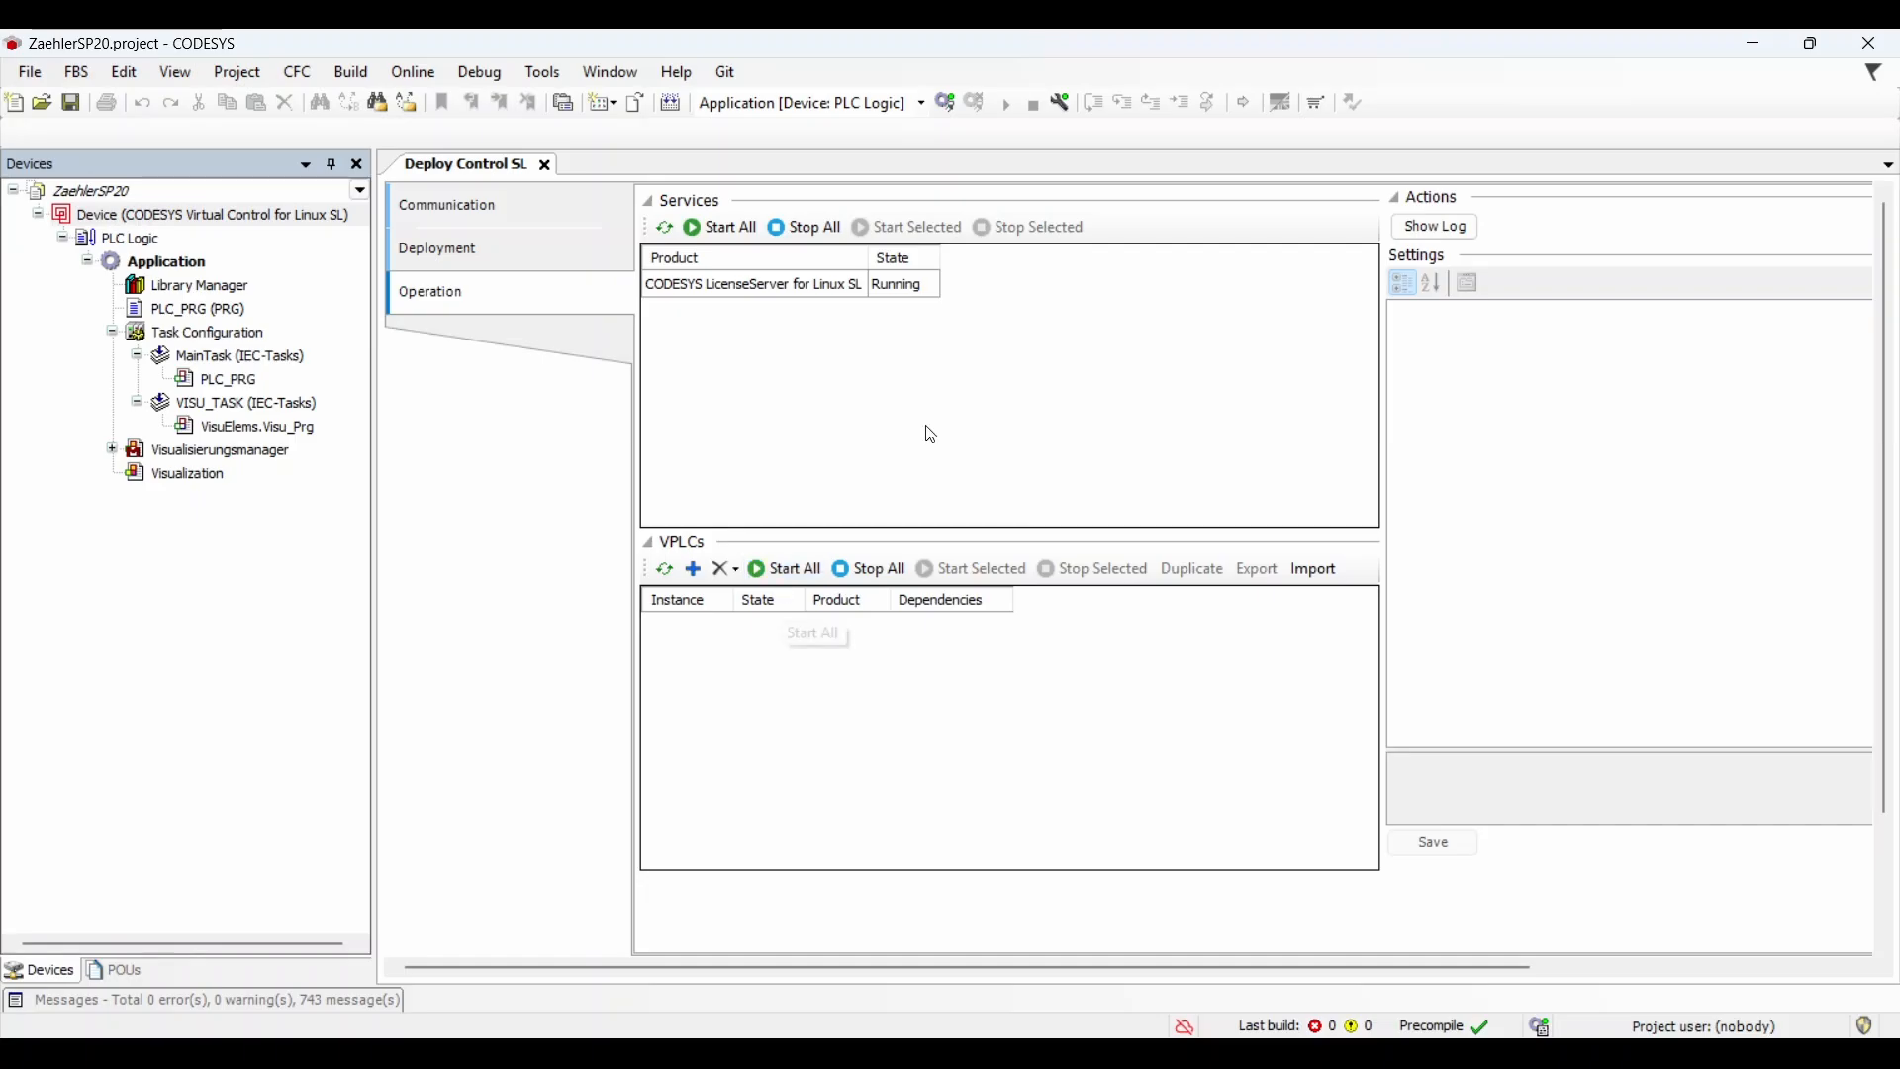
Step: Open the web-based management for the running LicenseServer service on the Operation page
{"action": "left_click", "coordinate": [762, 289]}
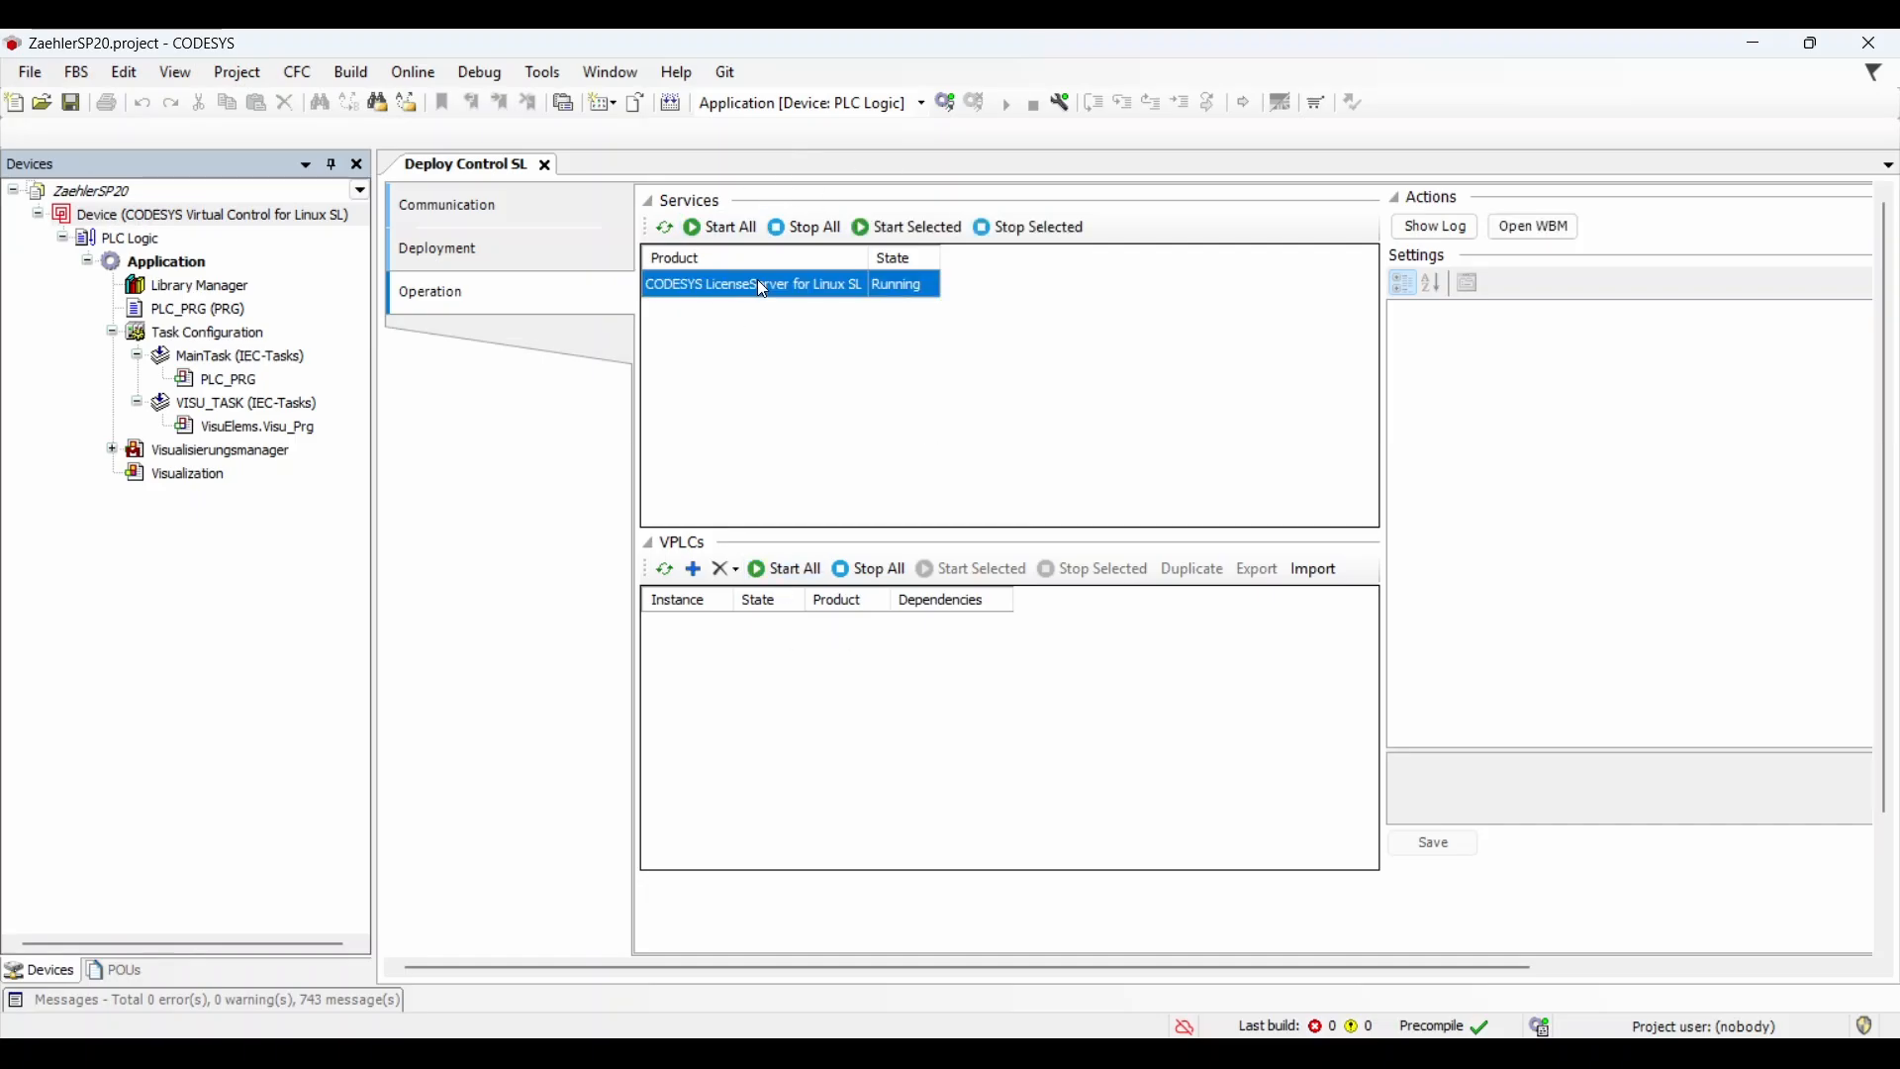
{"action": "left_click", "coordinate": [1520, 226]}
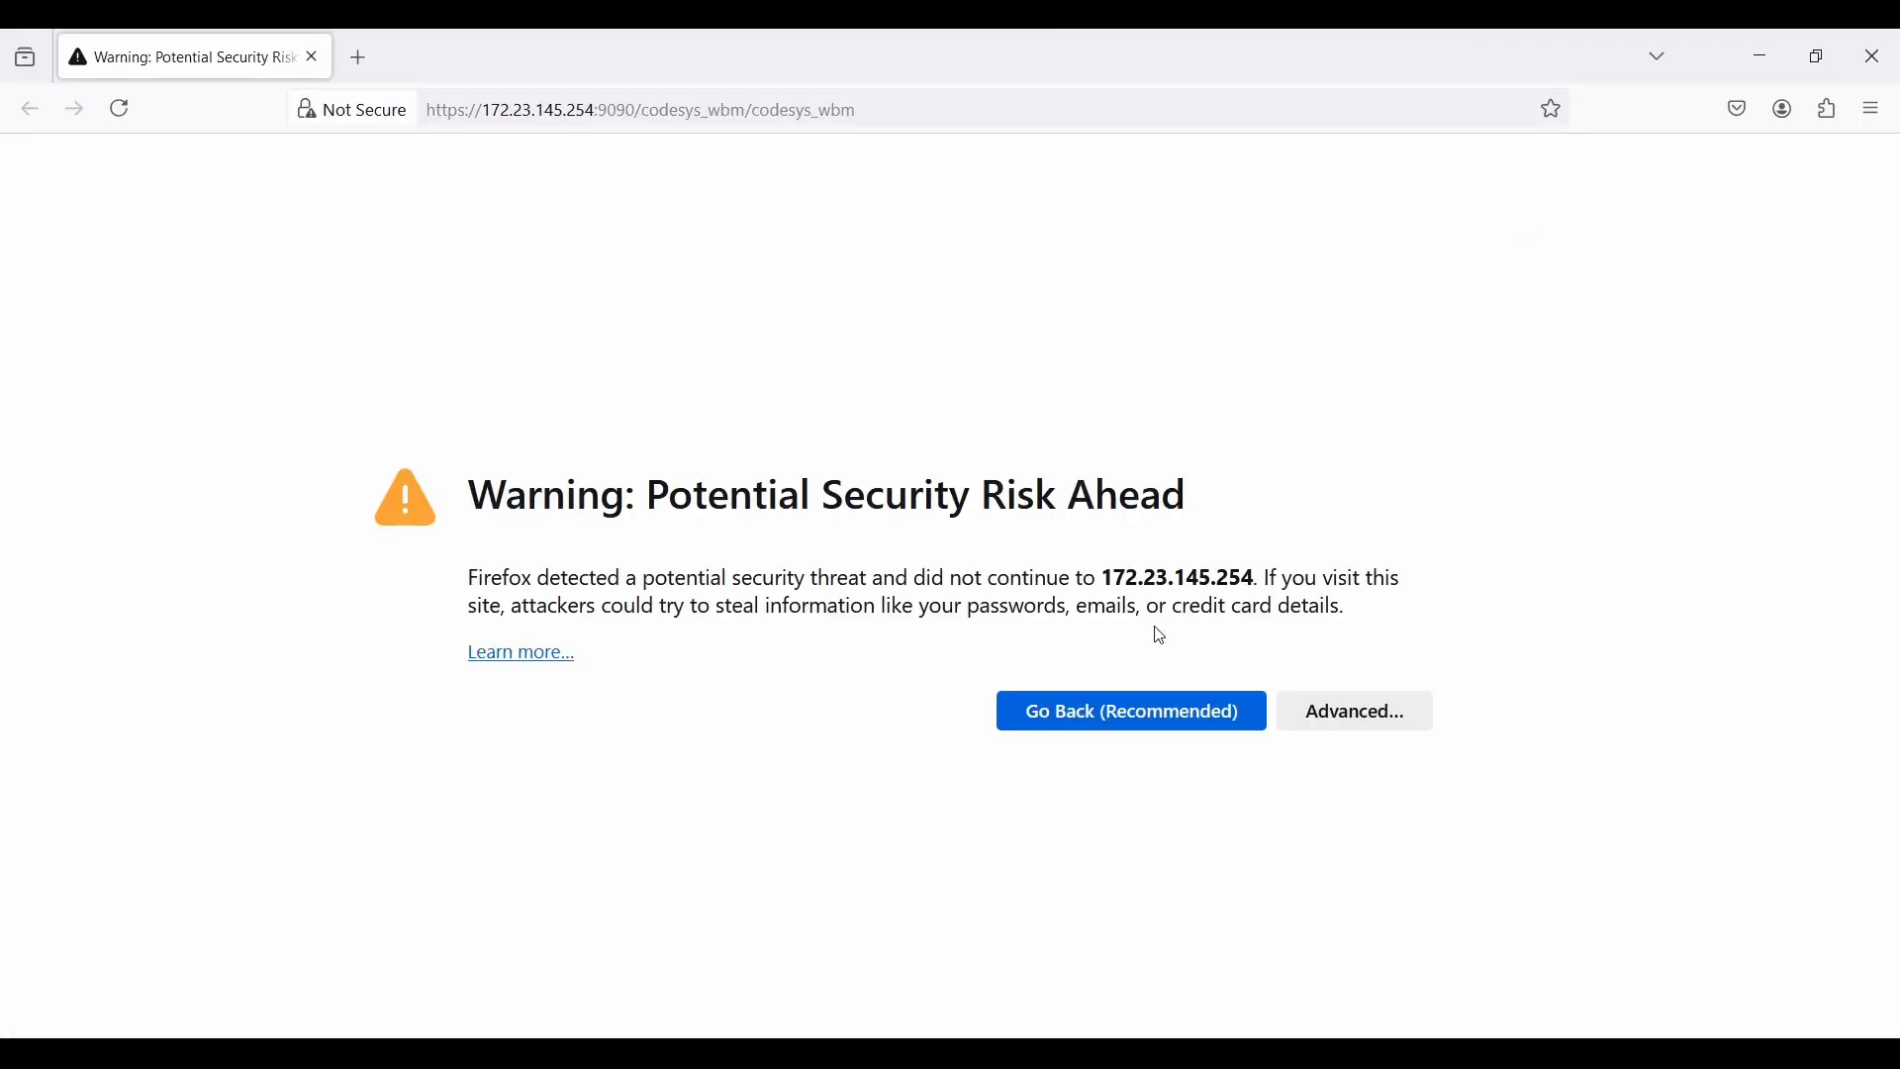
Step: Bypass the certificate warning and sign in to the WBM as admin with its password
{"action": "left_click", "coordinate": [1323, 726]}
{"action": "scroll", "coordinate": [970, 857], "scroll_direction": "down", "scroll_amount": 2}
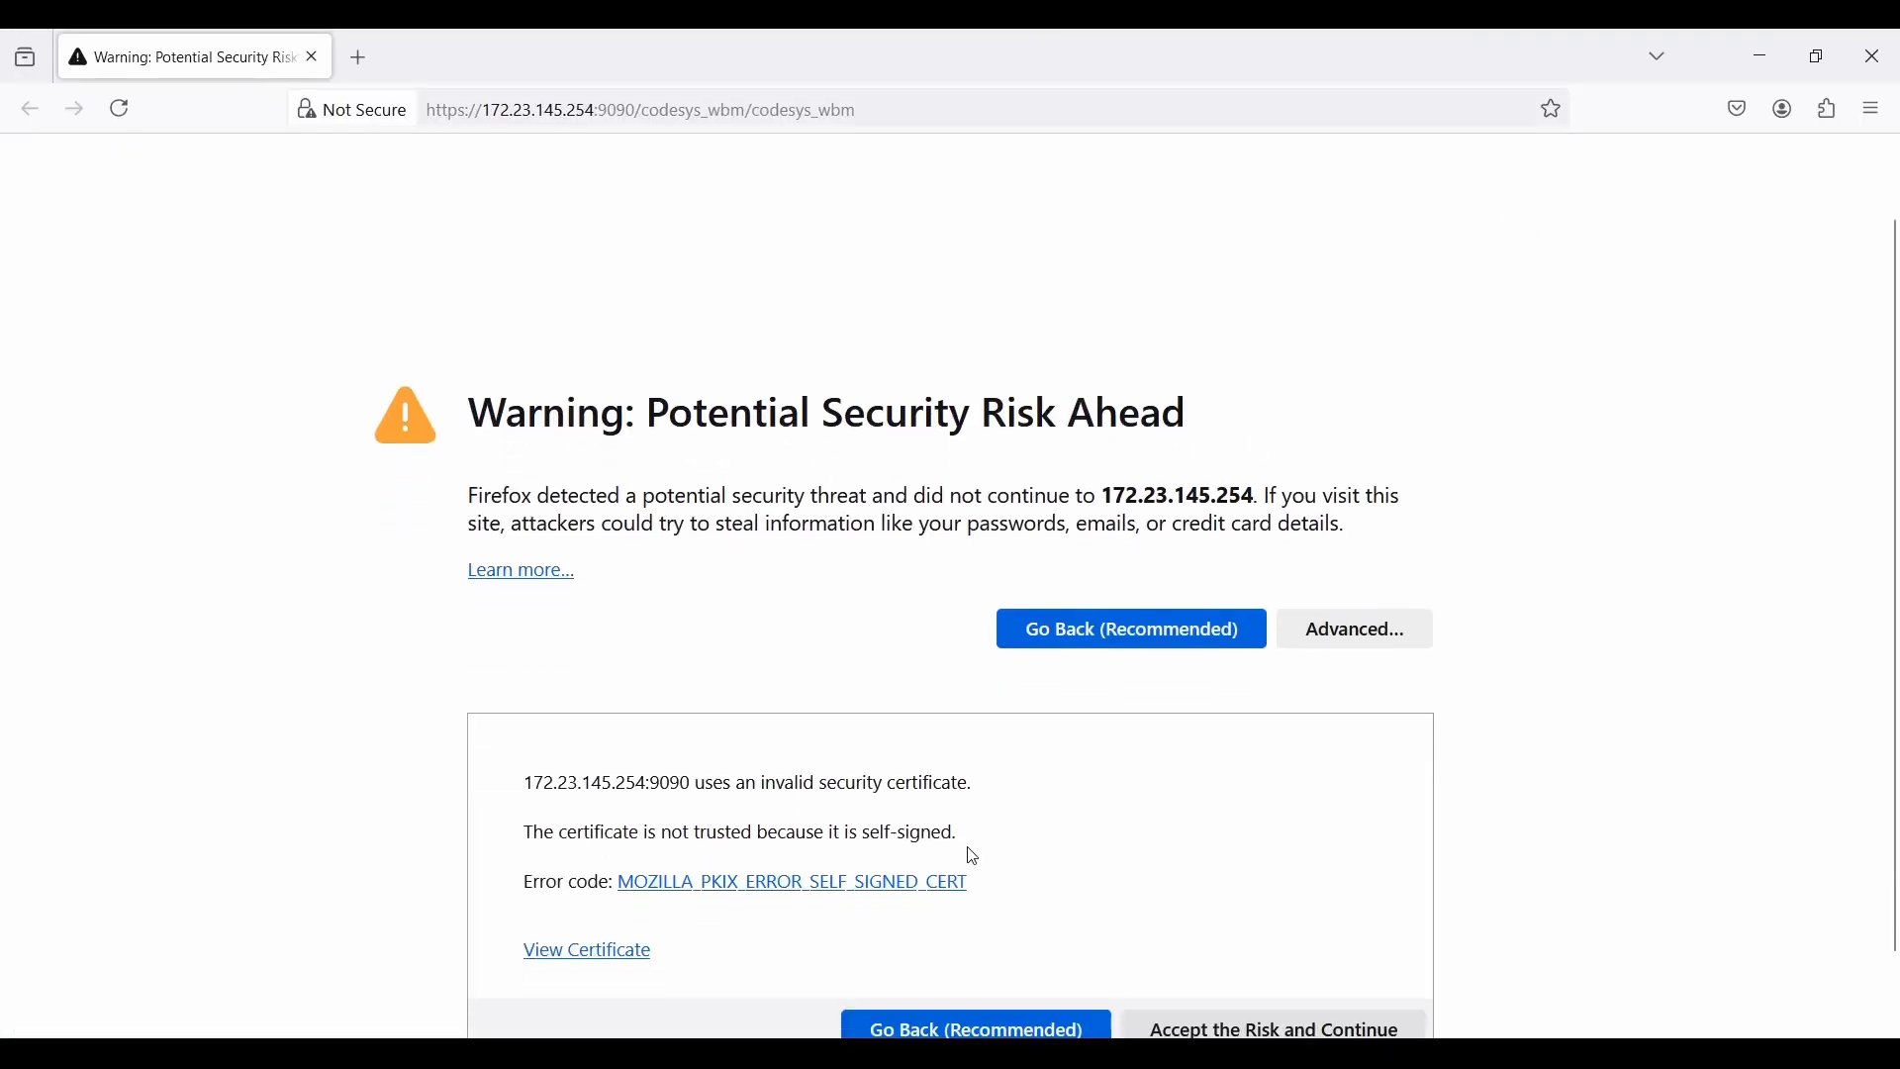
{"action": "scroll", "coordinate": [973, 857], "scroll_direction": "down", "scroll_amount": 2}
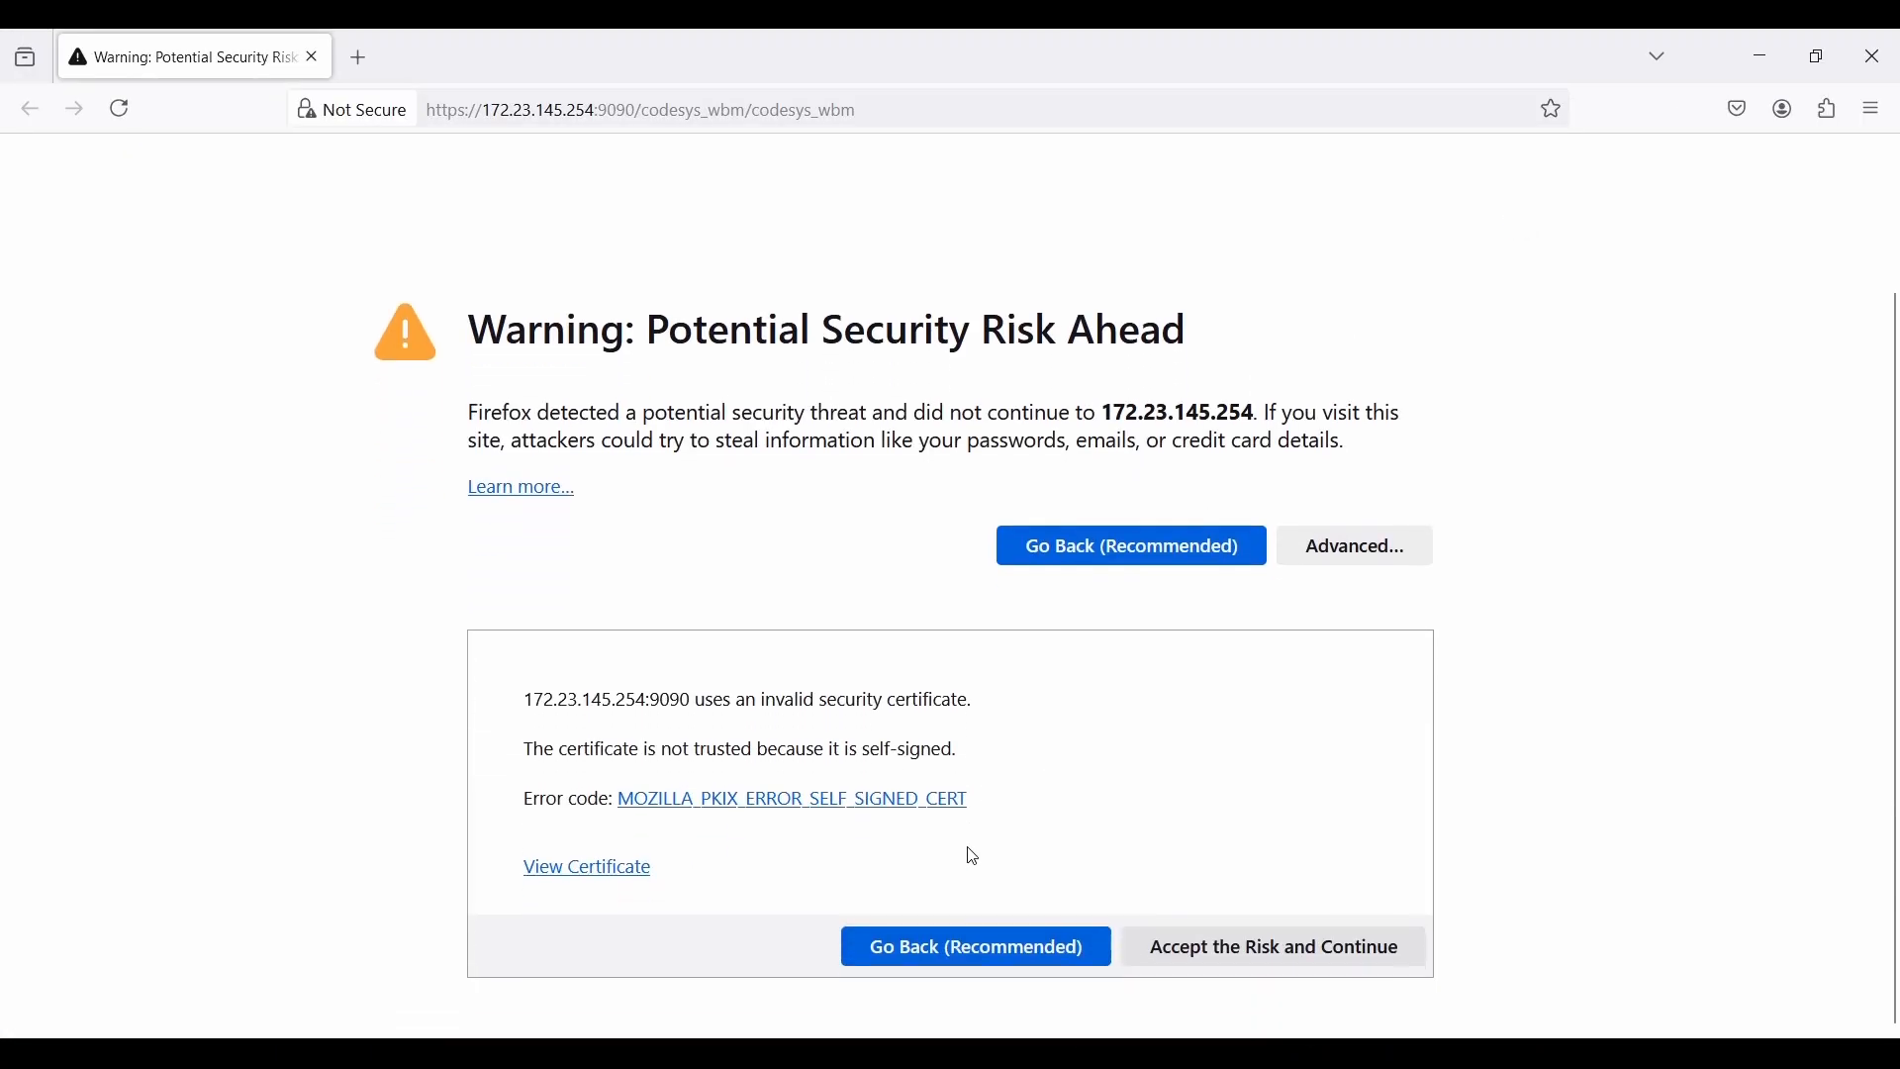
{"action": "left_click", "coordinate": [1178, 955]}
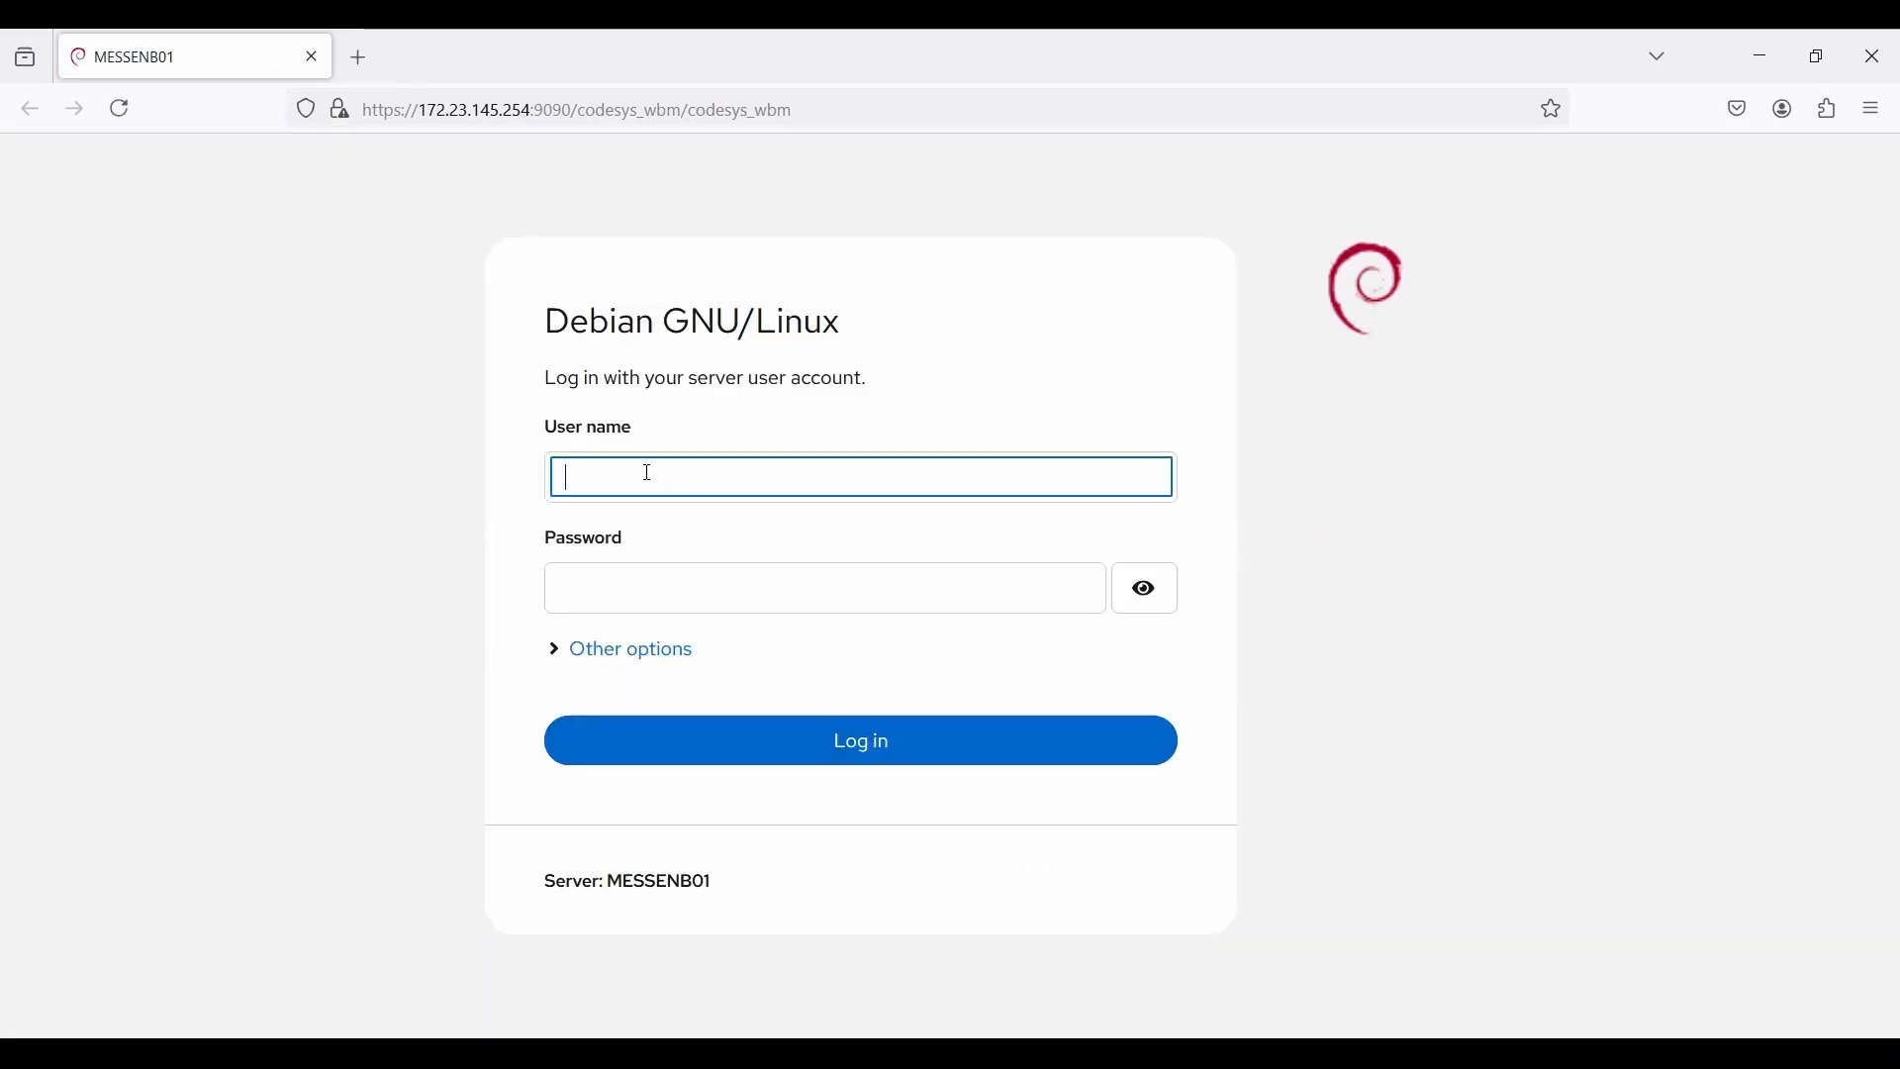
{"action": "type", "text": "admin"}
{"action": "key", "text": "Tab"}
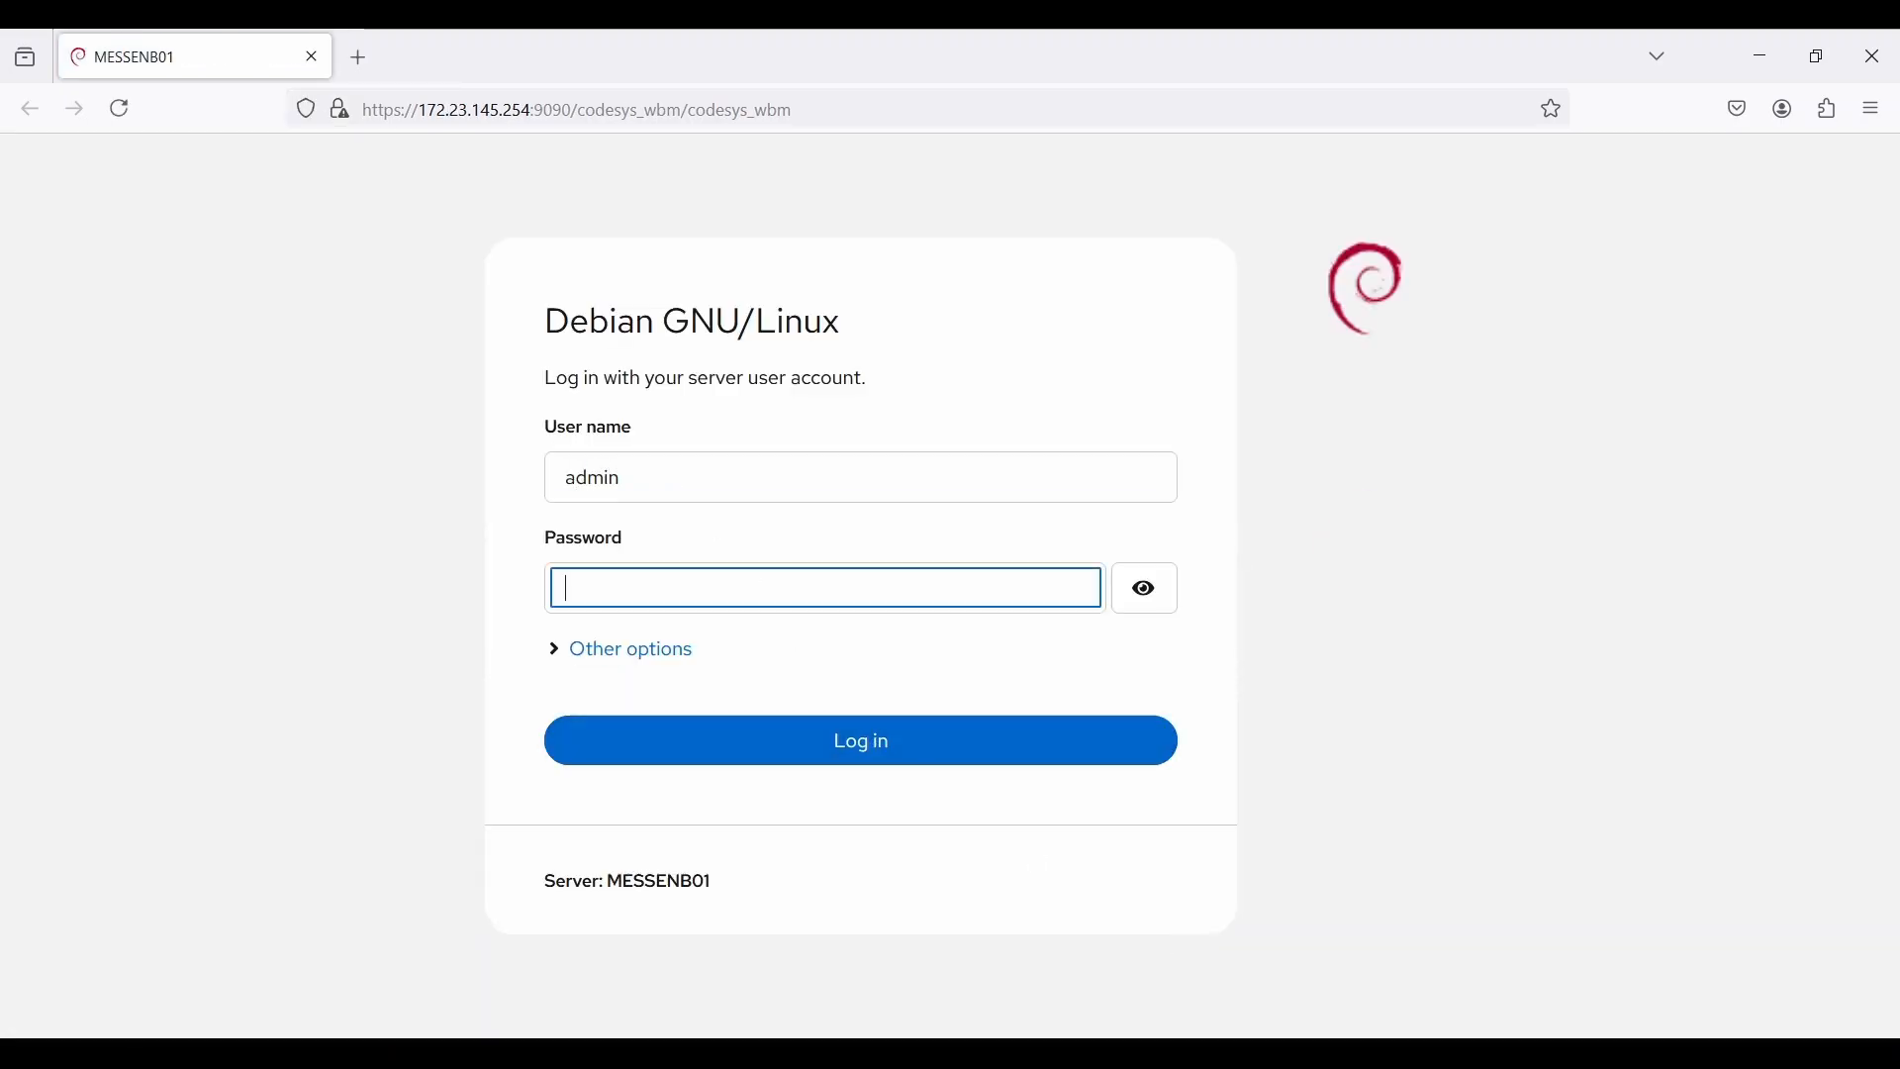
{"action": "type", "text": "admin"}
{"action": "key", "text": "Return"}
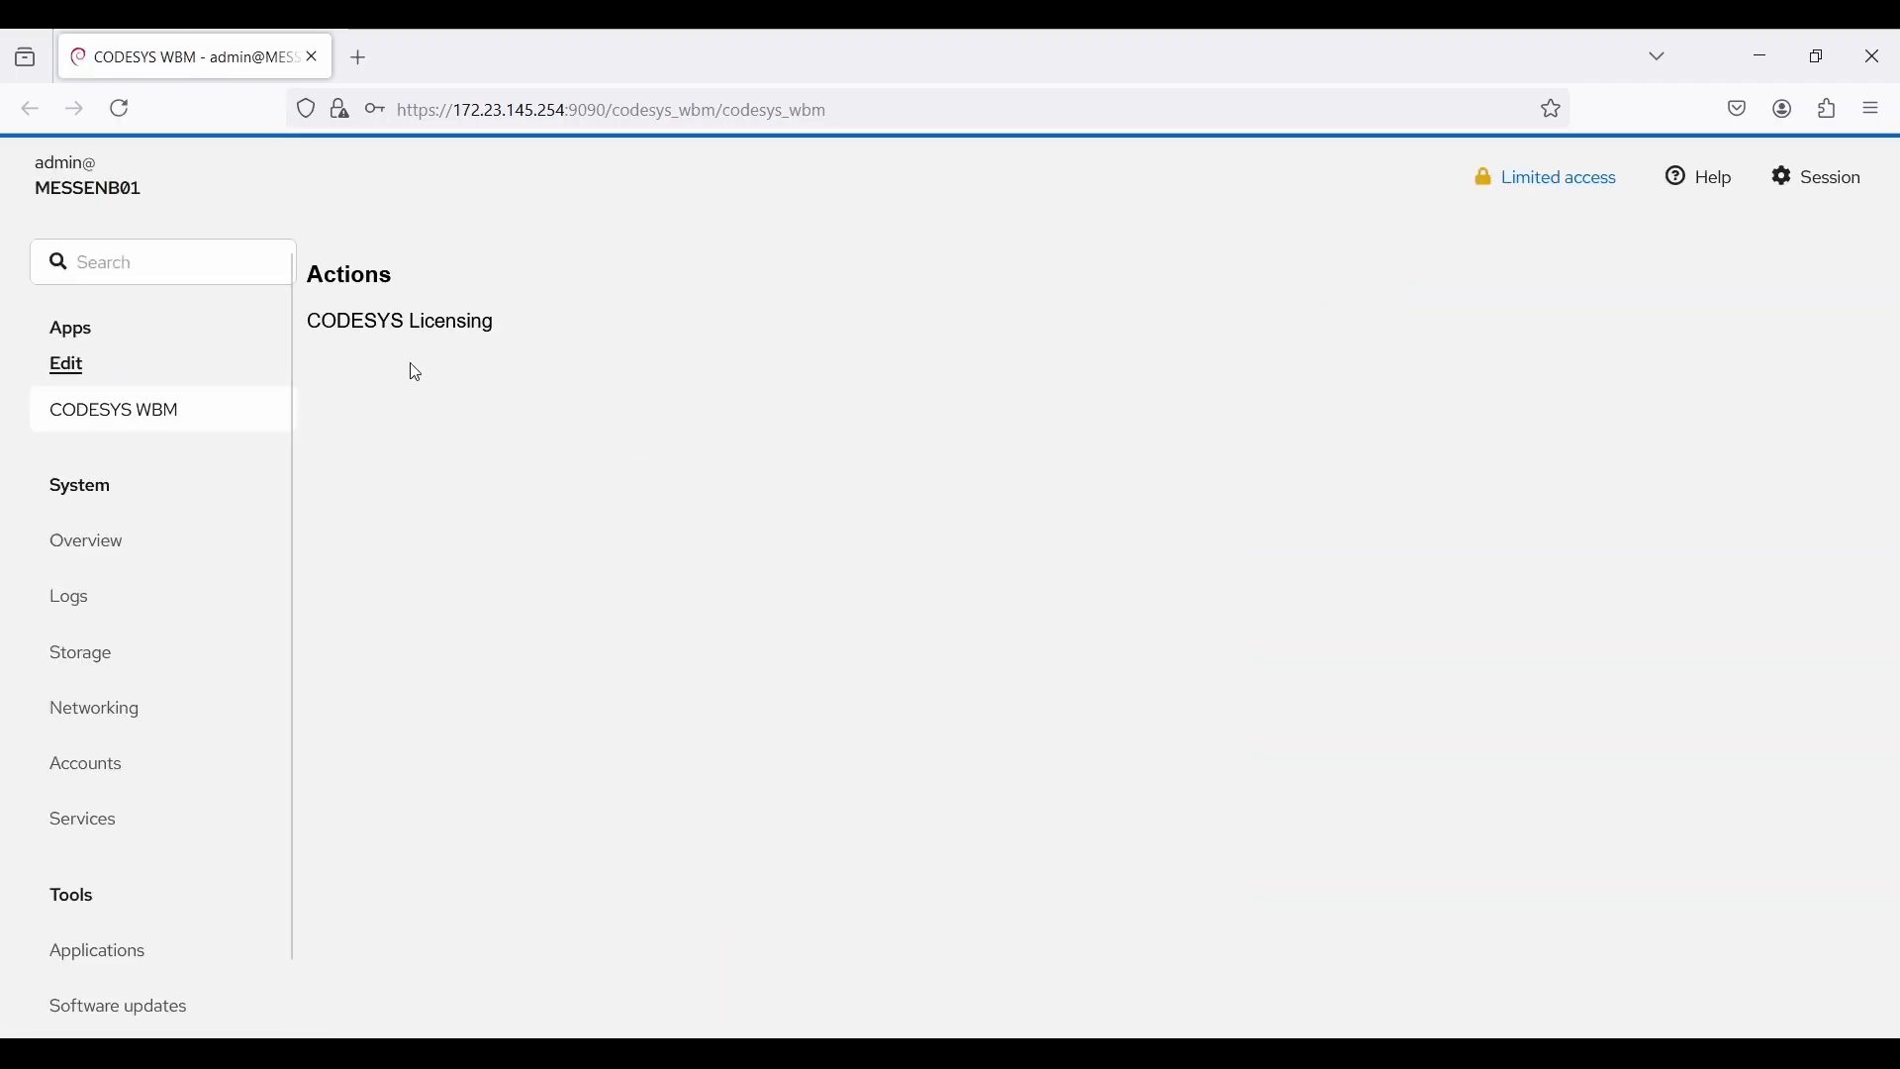
Step: On CODESYS Licensing, copy the CmContainer serial number from CodeMeter Status into Serialnumber
{"action": "left_click", "coordinate": [421, 326]}
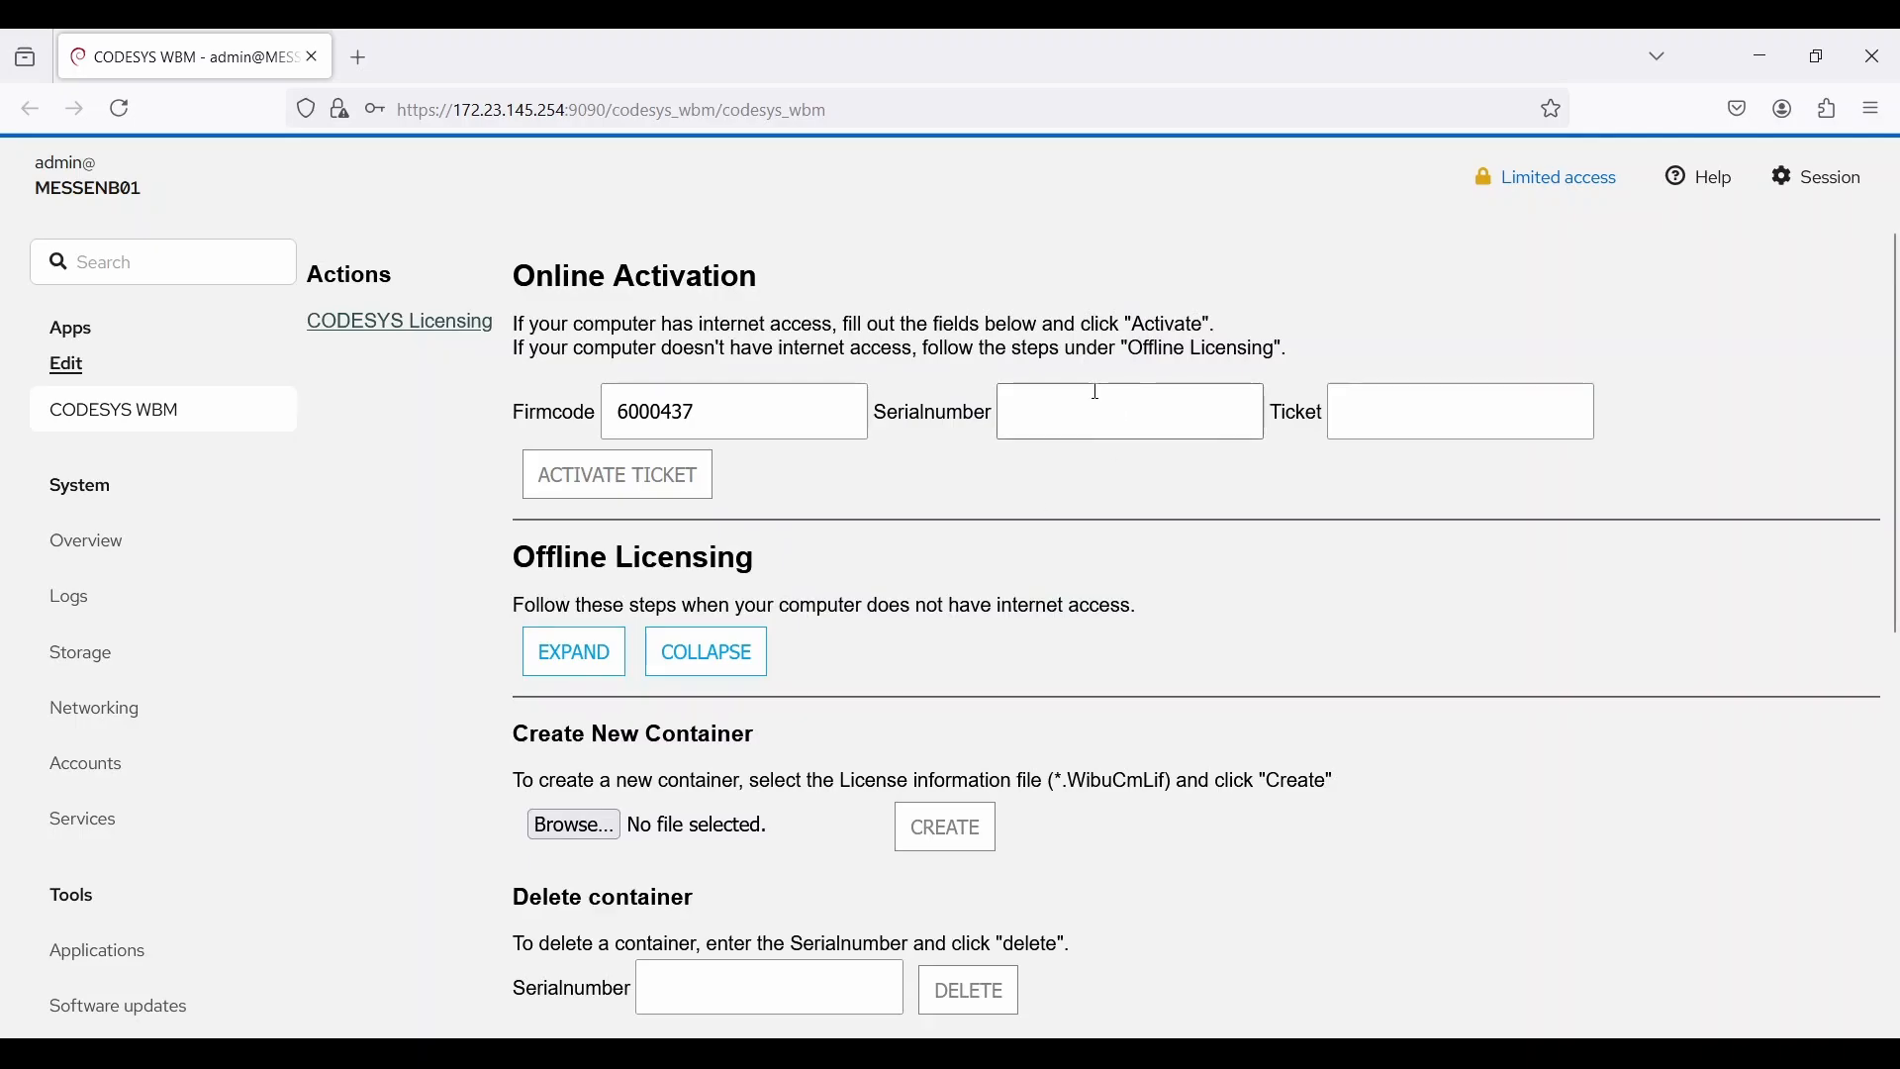
{"action": "left_click", "coordinate": [1200, 419]}
{"action": "scroll", "coordinate": [1163, 413], "scroll_direction": "down", "scroll_amount": 6}
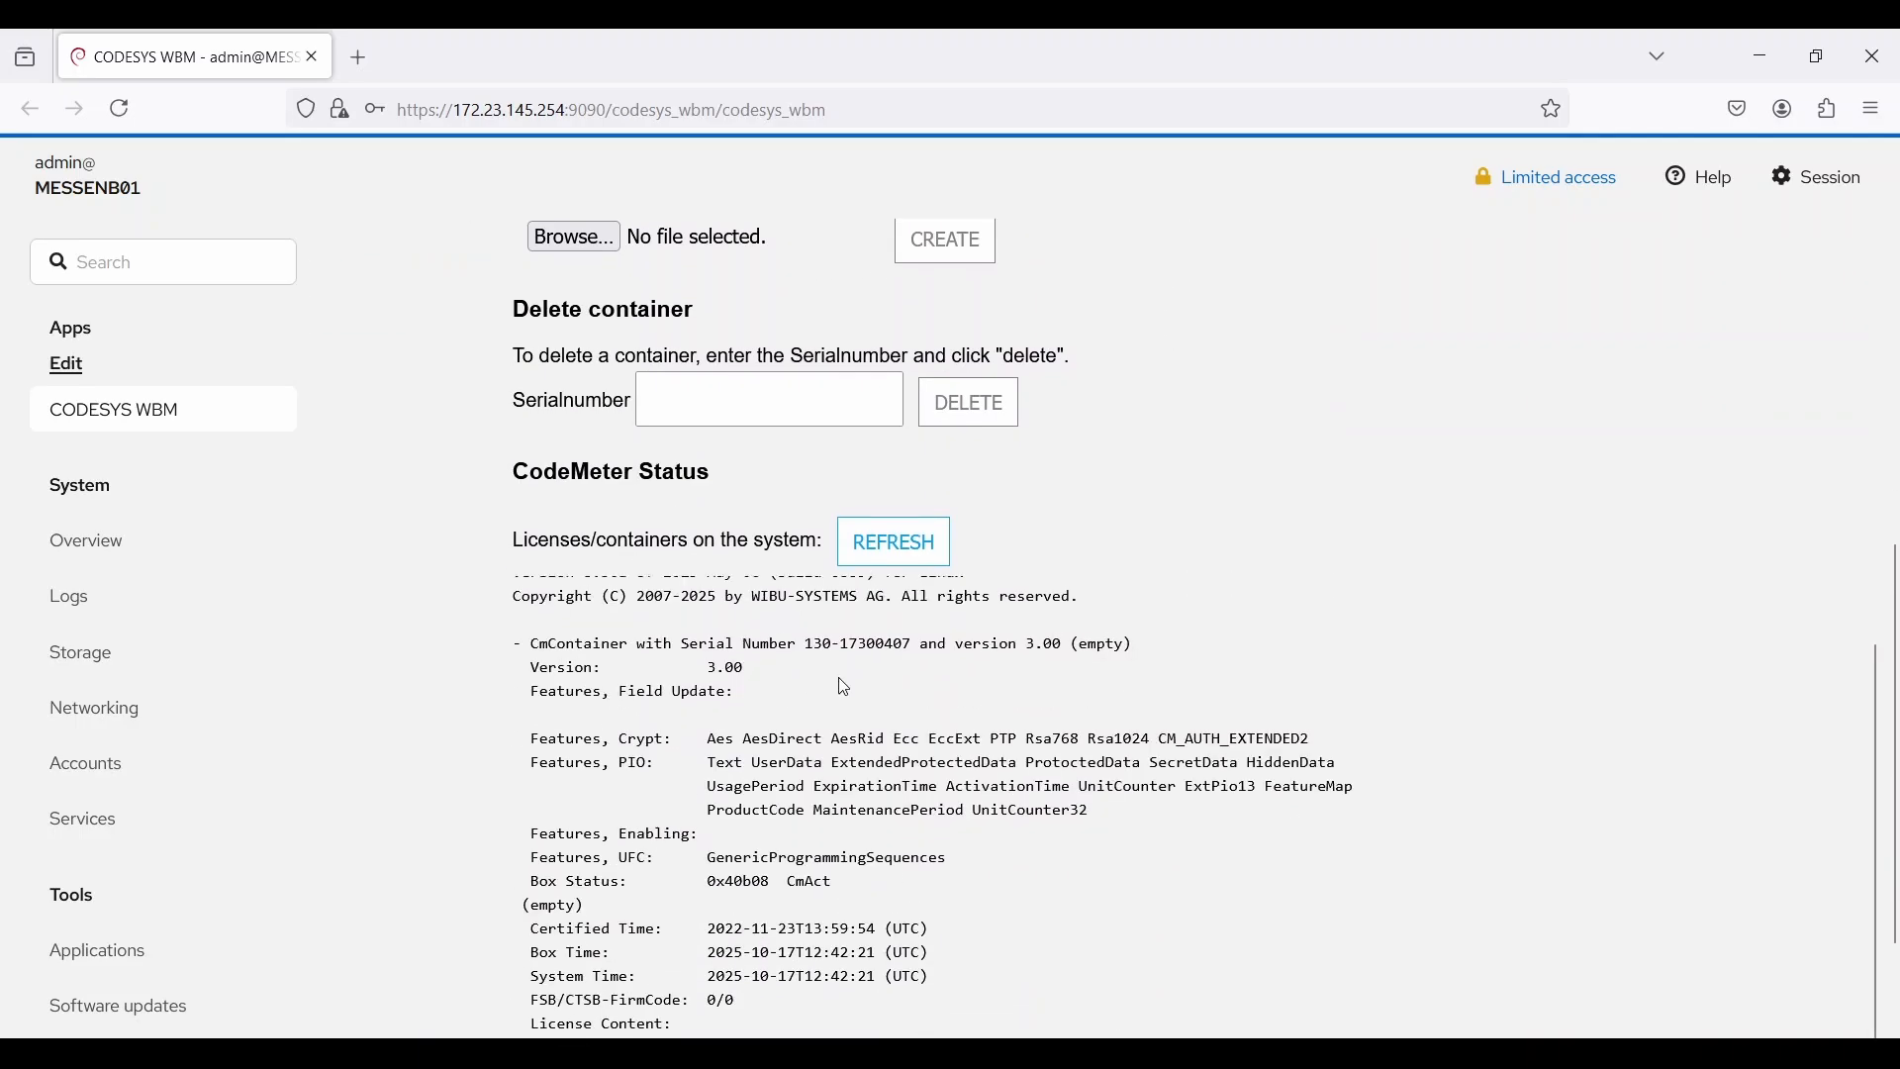
{"action": "left_click_drag", "start_coordinate": [807, 644], "coordinate": [913, 644]}
{"action": "key", "text": "ctrl+c"}
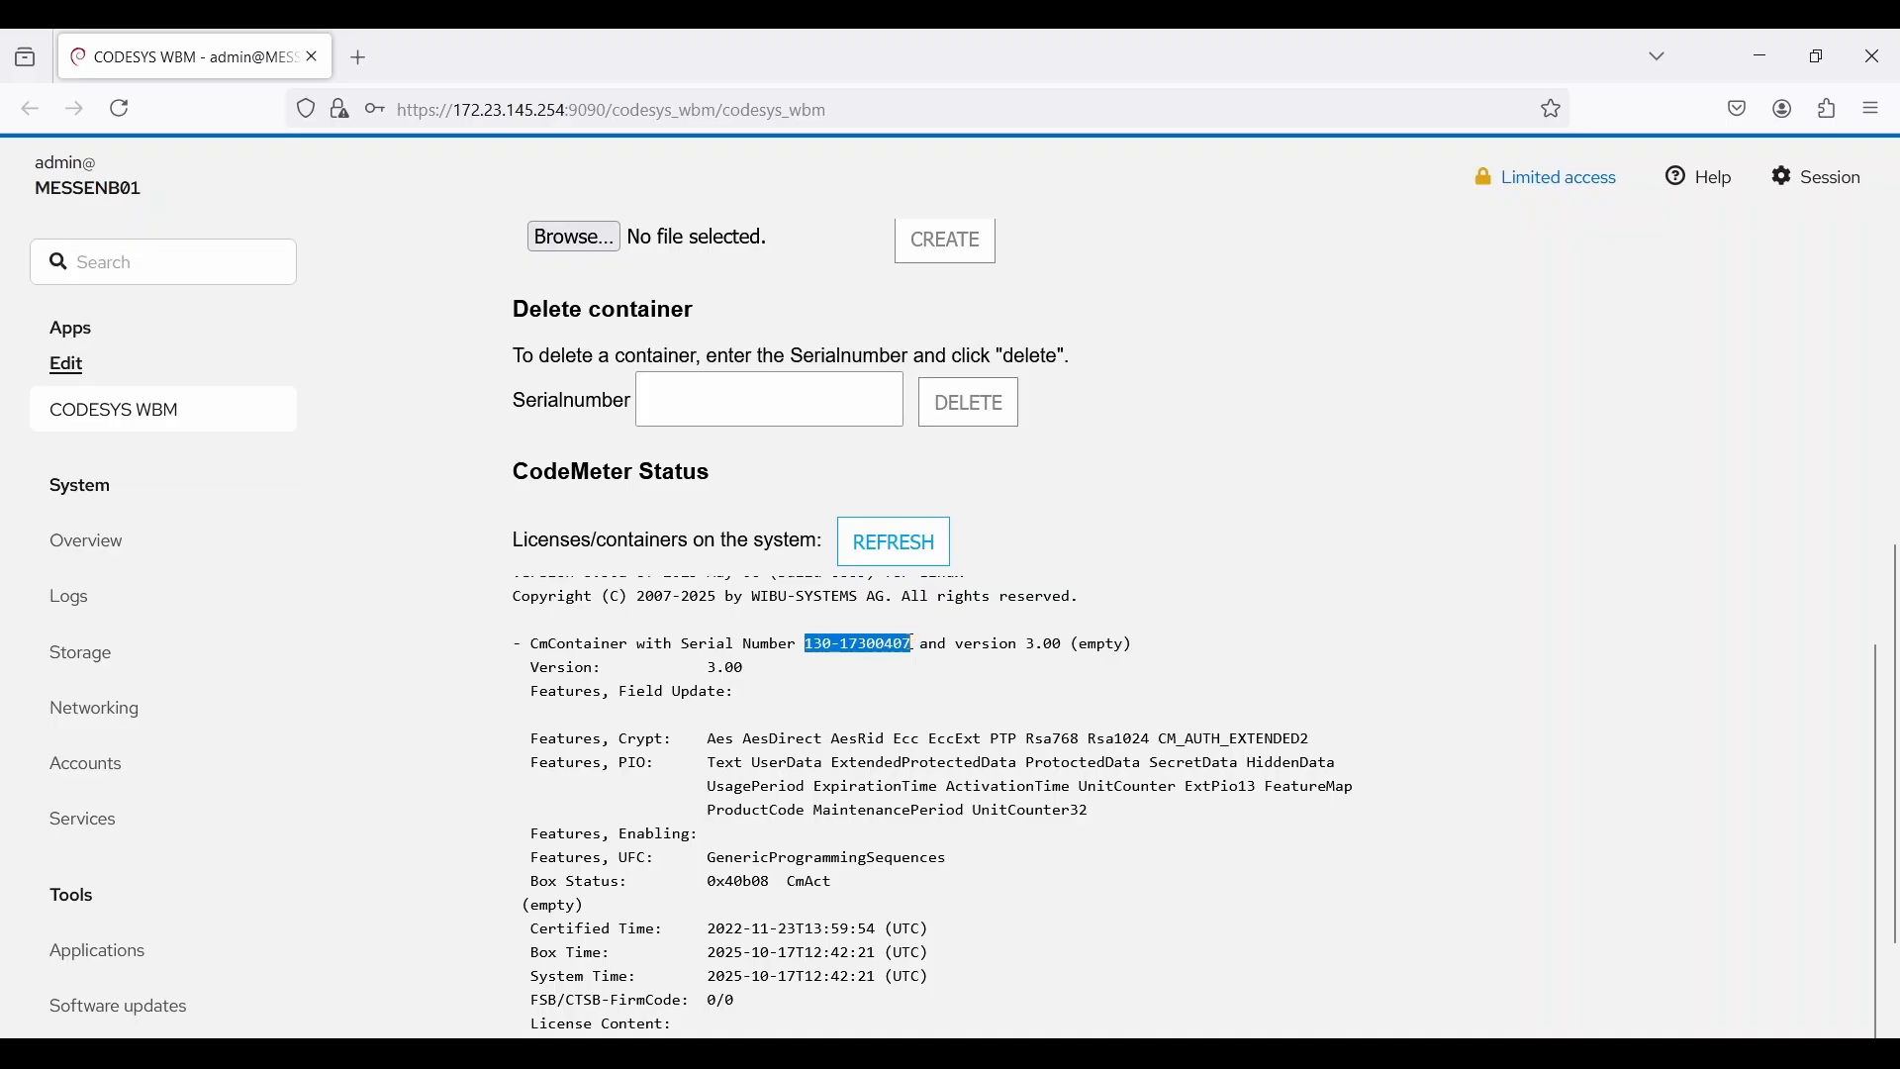
{"action": "scroll", "coordinate": [911, 645], "scroll_direction": "up", "scroll_amount": 1}
{"action": "scroll", "coordinate": [1247, 259], "scroll_direction": "up", "scroll_amount": 6}
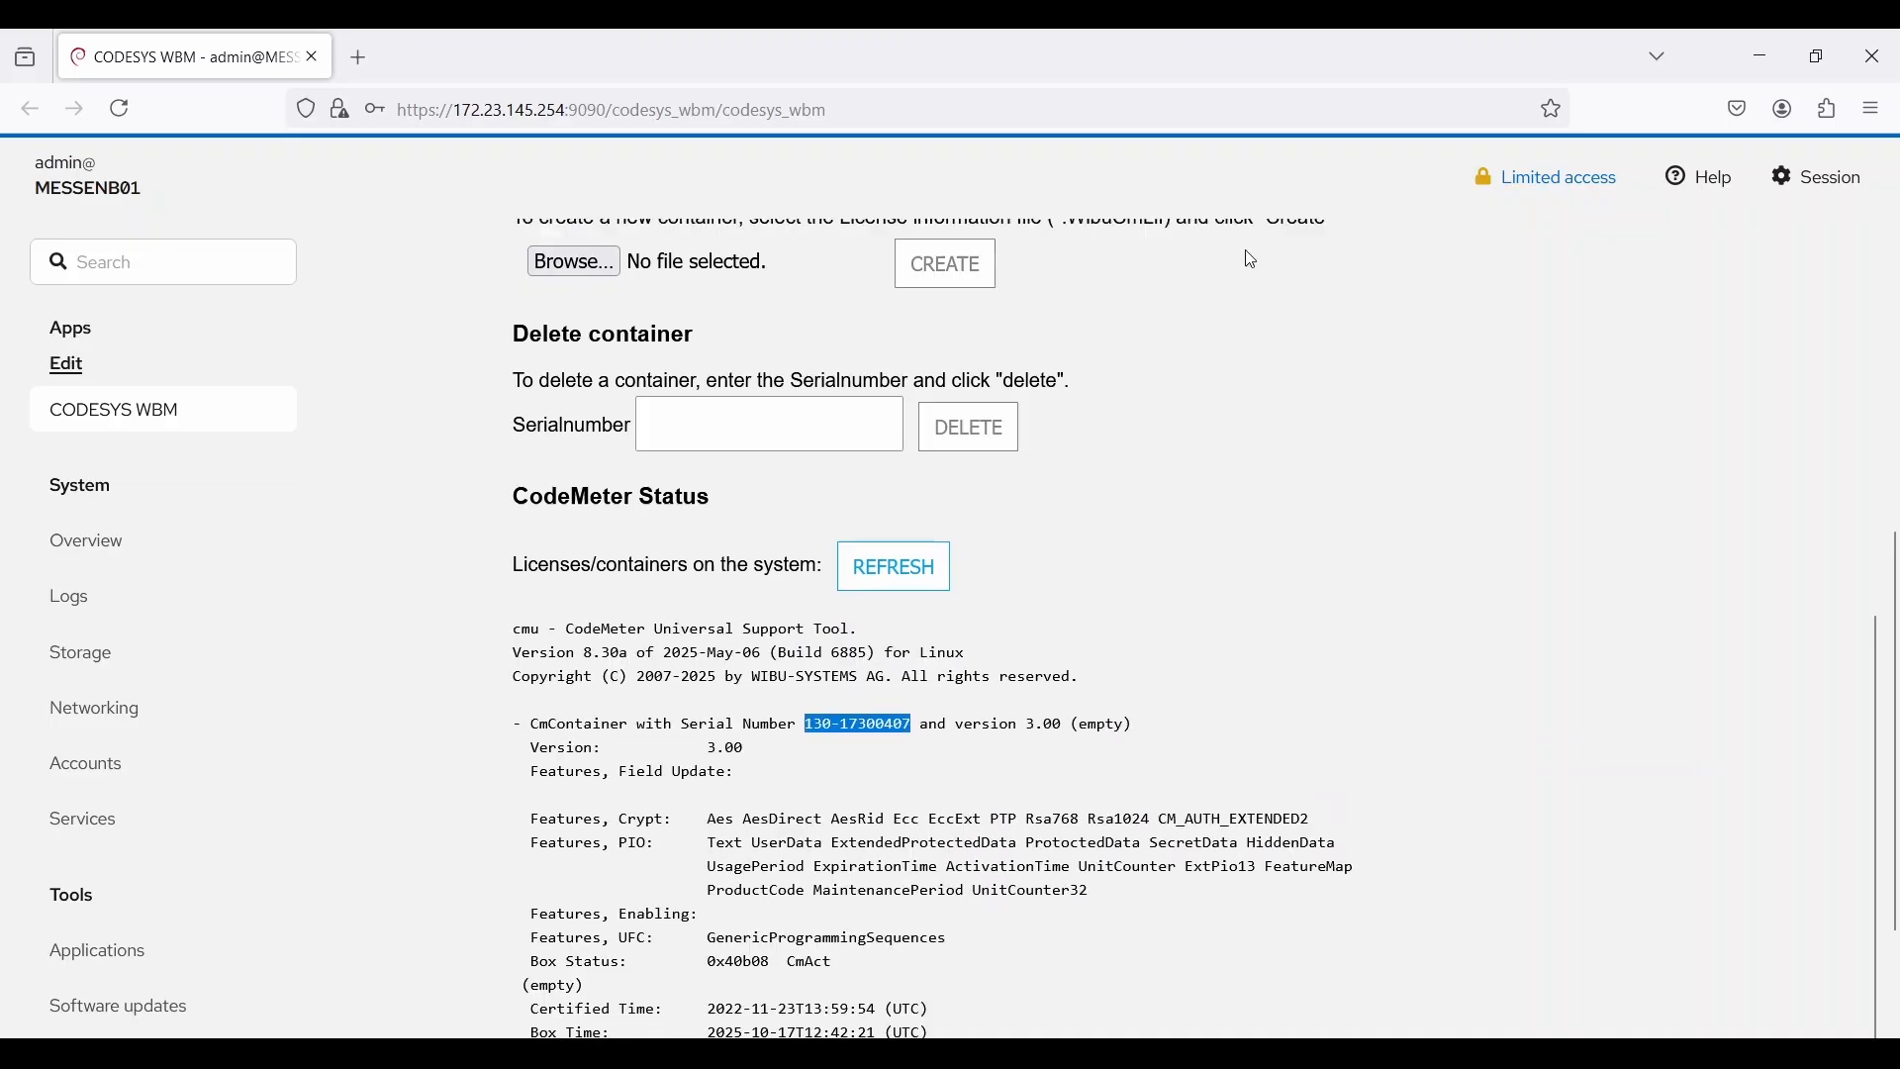
{"action": "left_click", "coordinate": [1115, 420]}
{"action": "key", "text": "ctrl+v"}
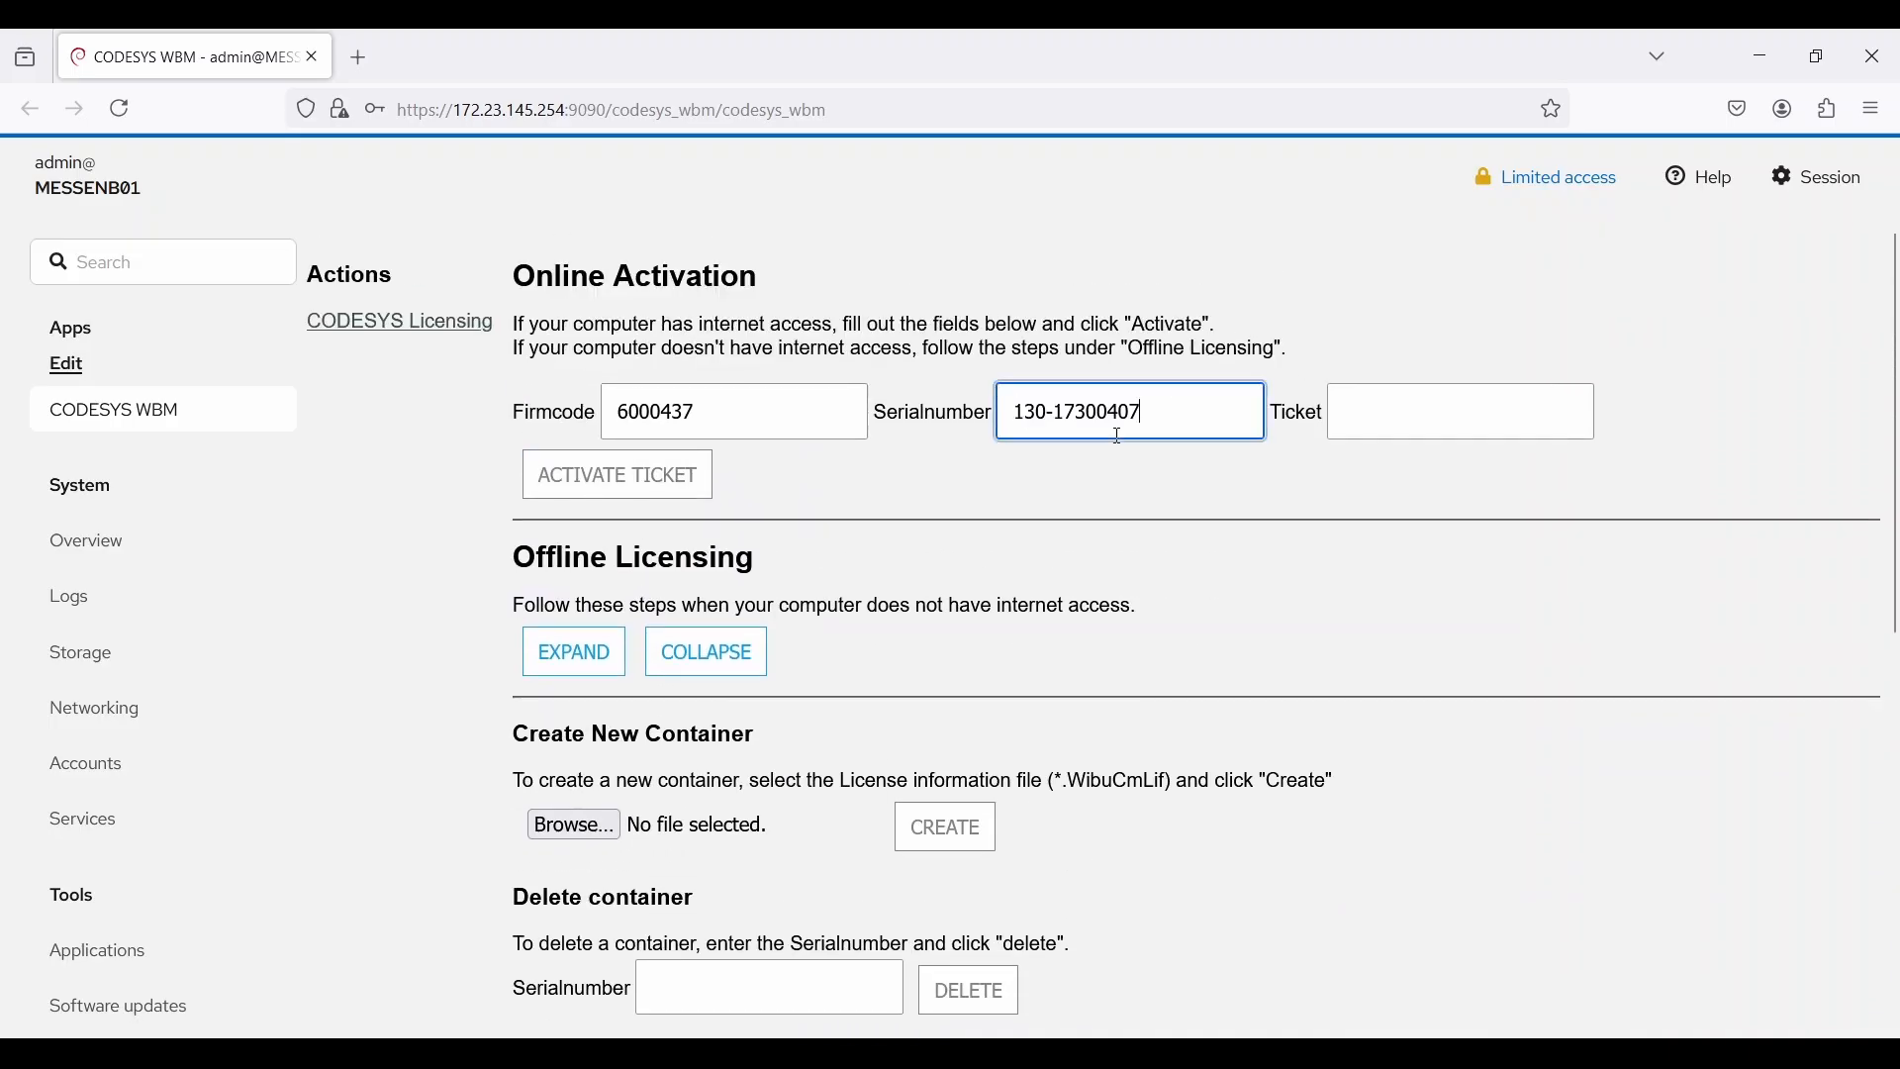
Step: Enter a placeholder ticket in the ticket field
{"action": "left_click", "coordinate": [1415, 414]}
{"action": "type", "text": "ENter"}
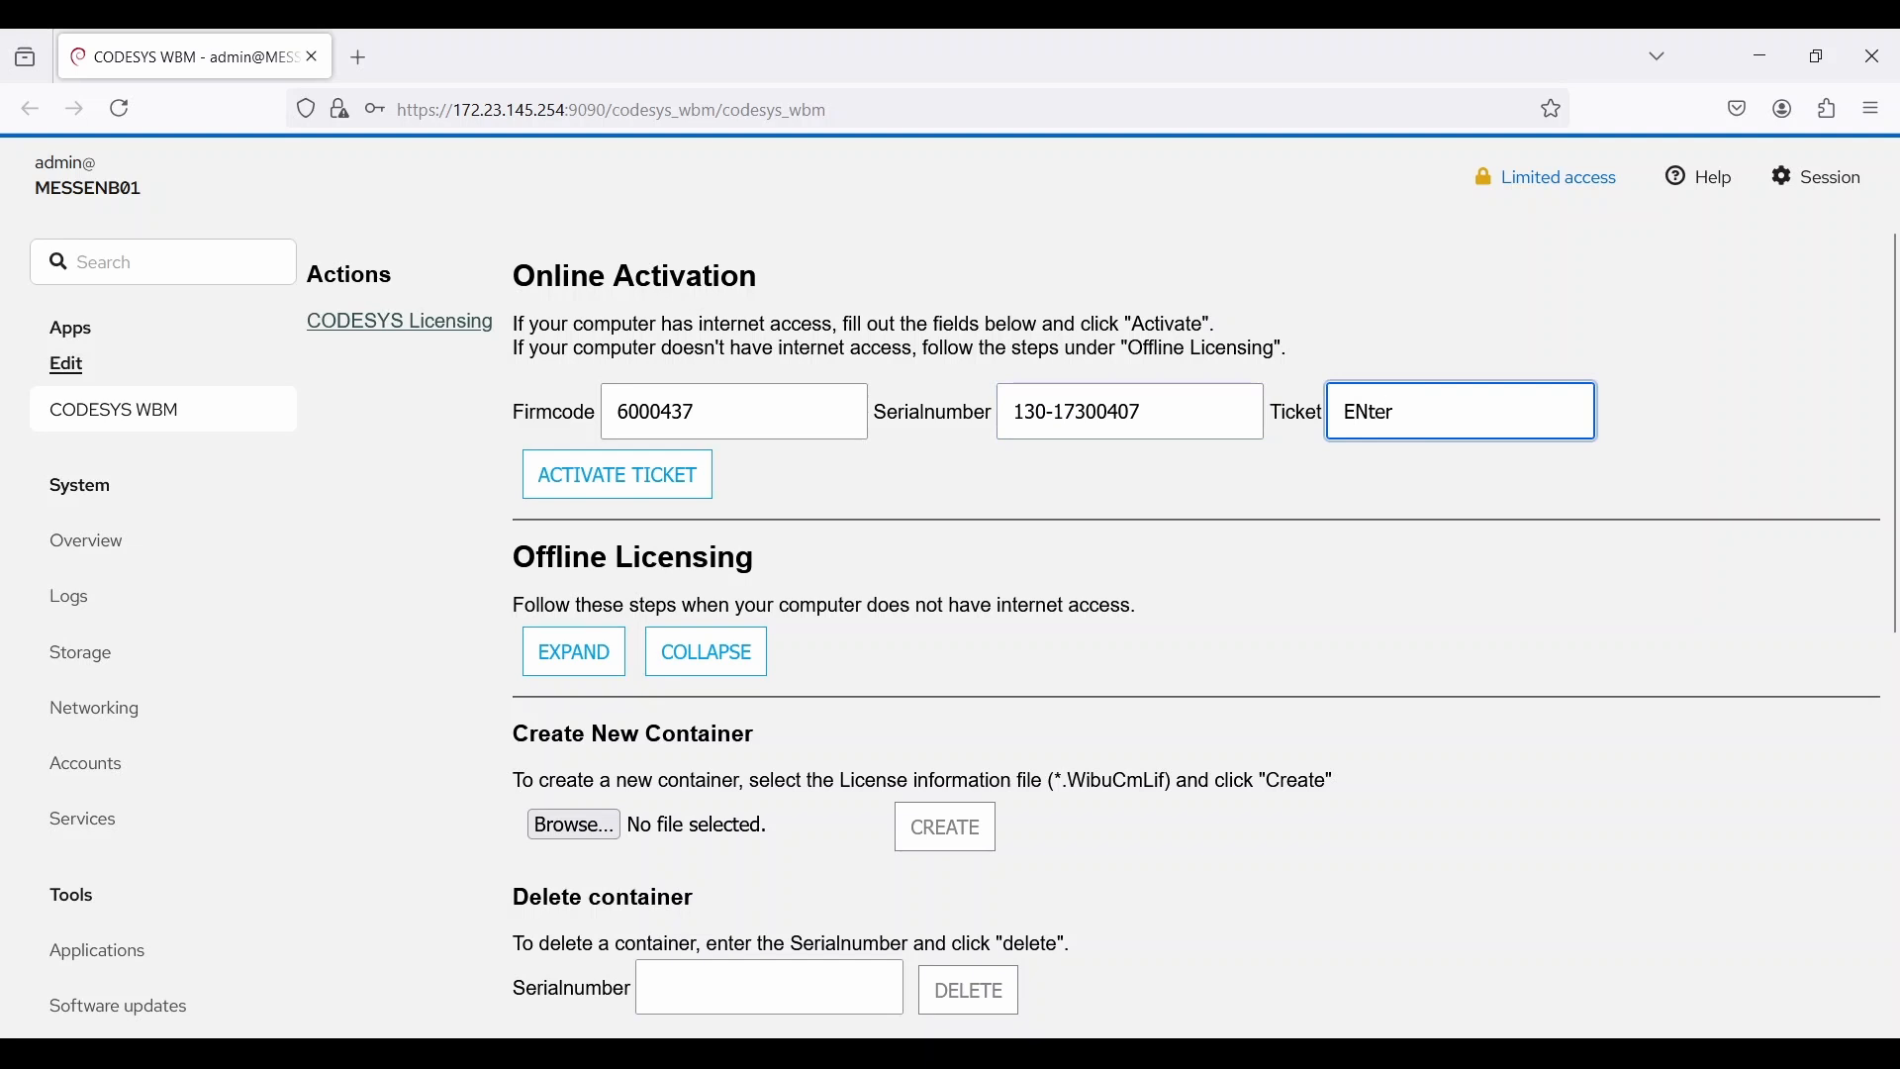
{"action": "key", "text": "BackSpace"}
{"action": "key", "text": "BackSpace"}
{"action": "key", "text": "BackSpace"}
{"action": "key", "text": "BackSpace"}
{"action": "type", "text": "NTER TICKE"}
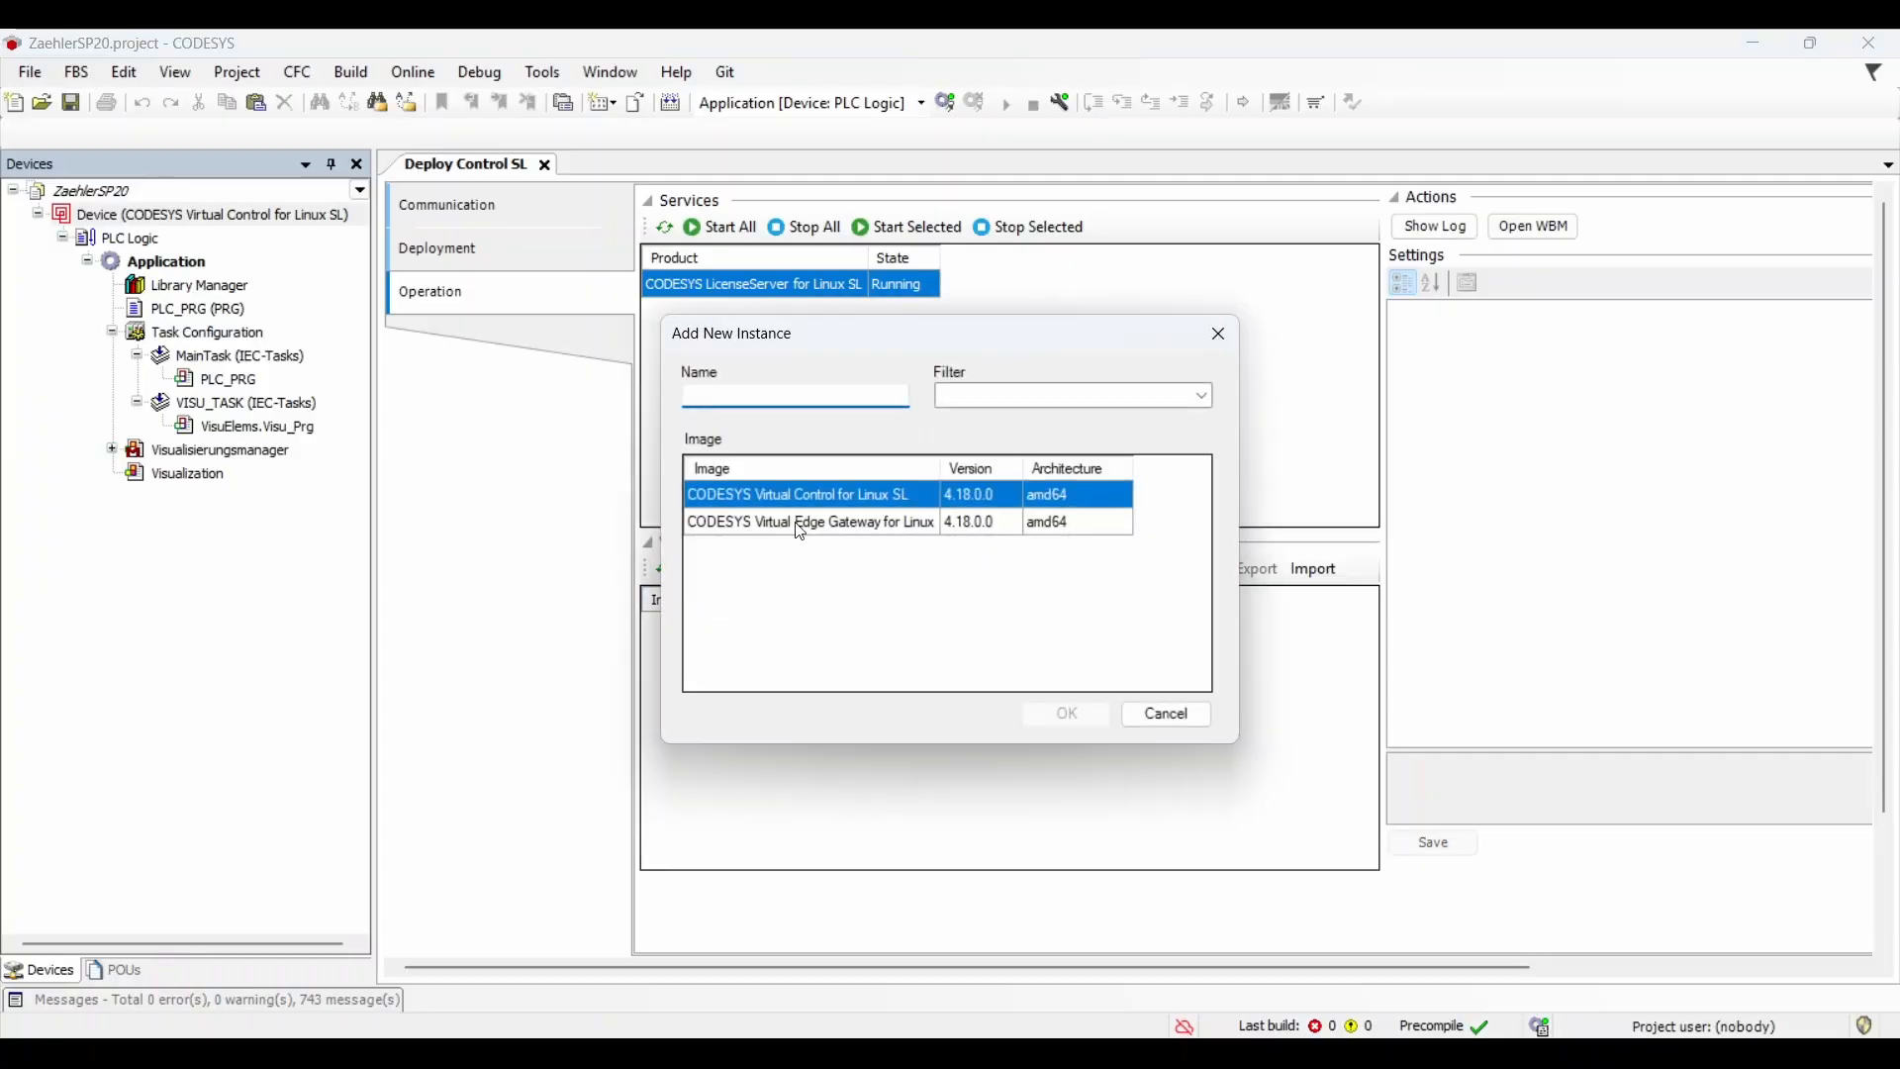
Step: Add a vEdge Virtual Edge Gateway instance and a Virtual Control instance named vPLC1
{"action": "left_click", "coordinate": [797, 523]}
{"action": "key", "text": "Return"}
{"action": "left_click", "coordinate": [692, 569]}
{"action": "left_click", "coordinate": [762, 520]}
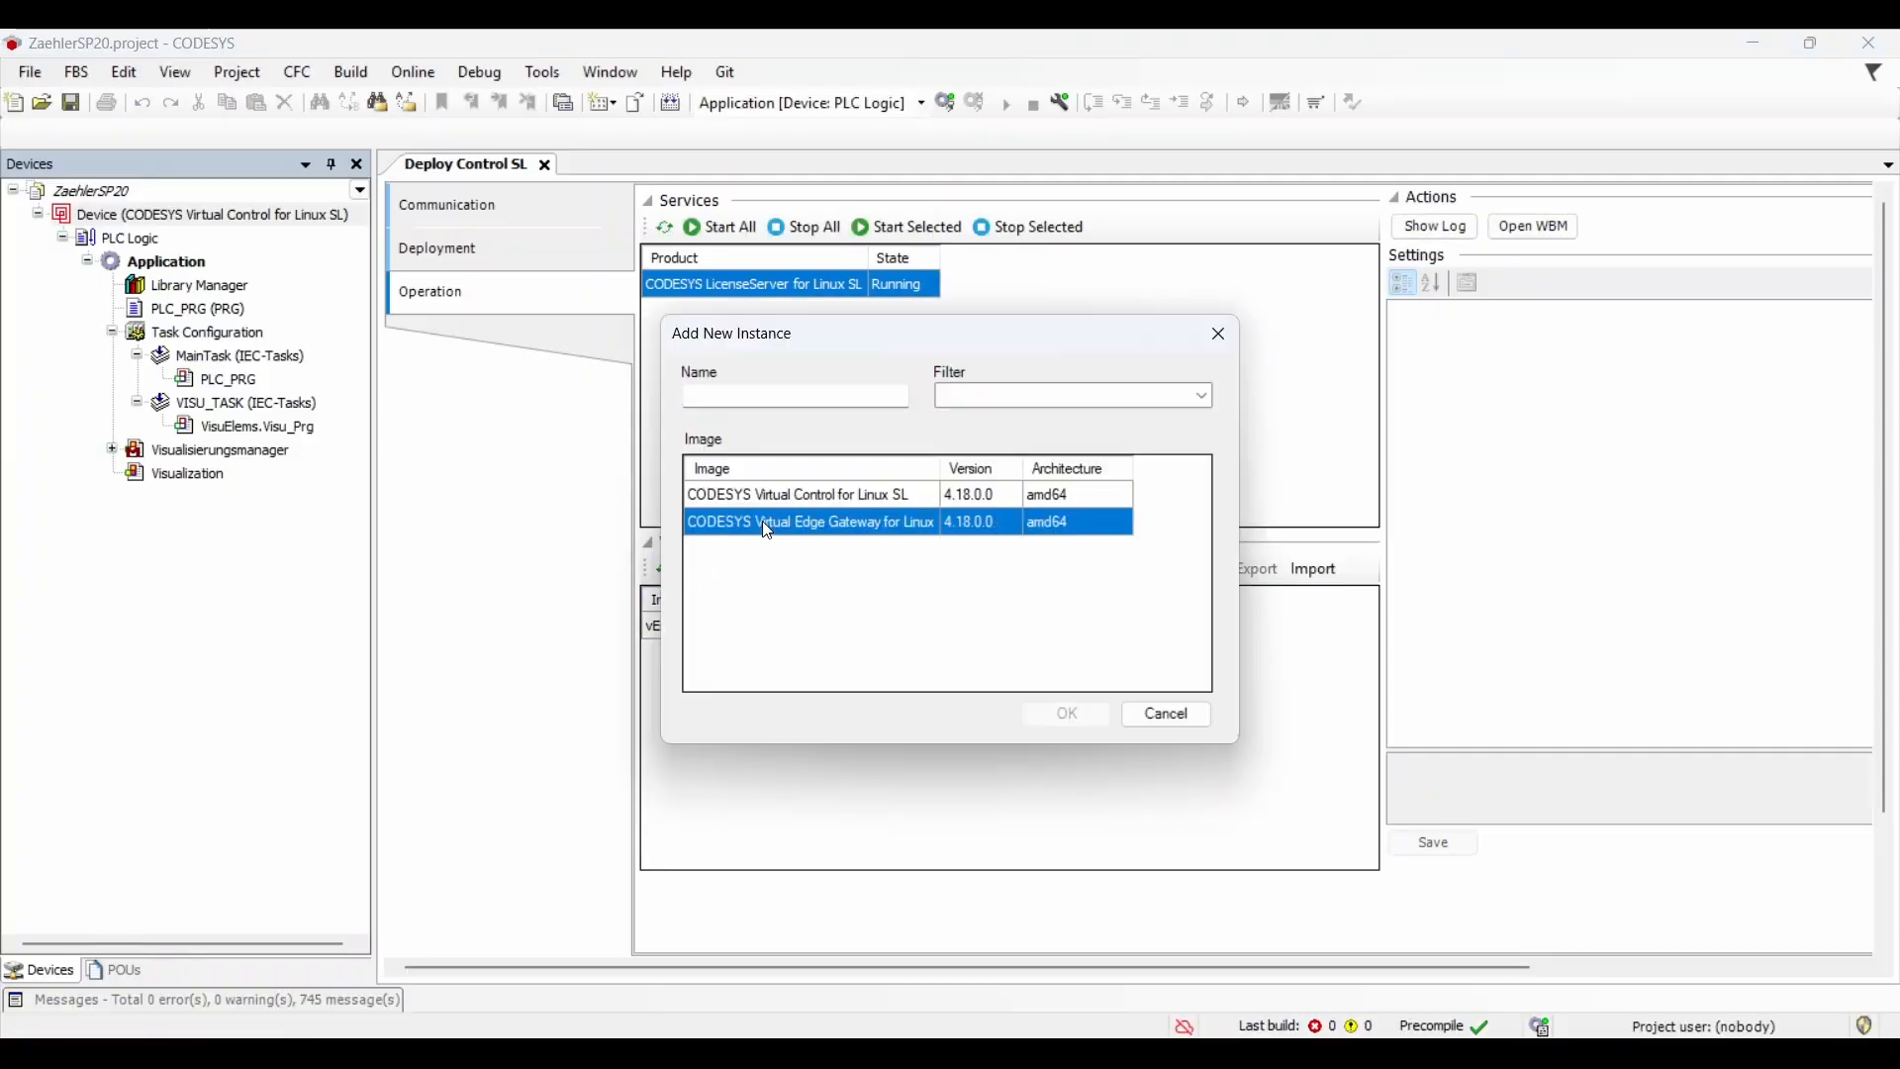
{"action": "left_click", "coordinate": [761, 495]}
{"action": "left_click", "coordinate": [747, 398]}
{"action": "type", "text": "vPLC1"}
{"action": "key", "text": "Return"}
Step: Set vEdge's Autostart to Yes and save its settings
{"action": "left_click", "coordinate": [798, 623]}
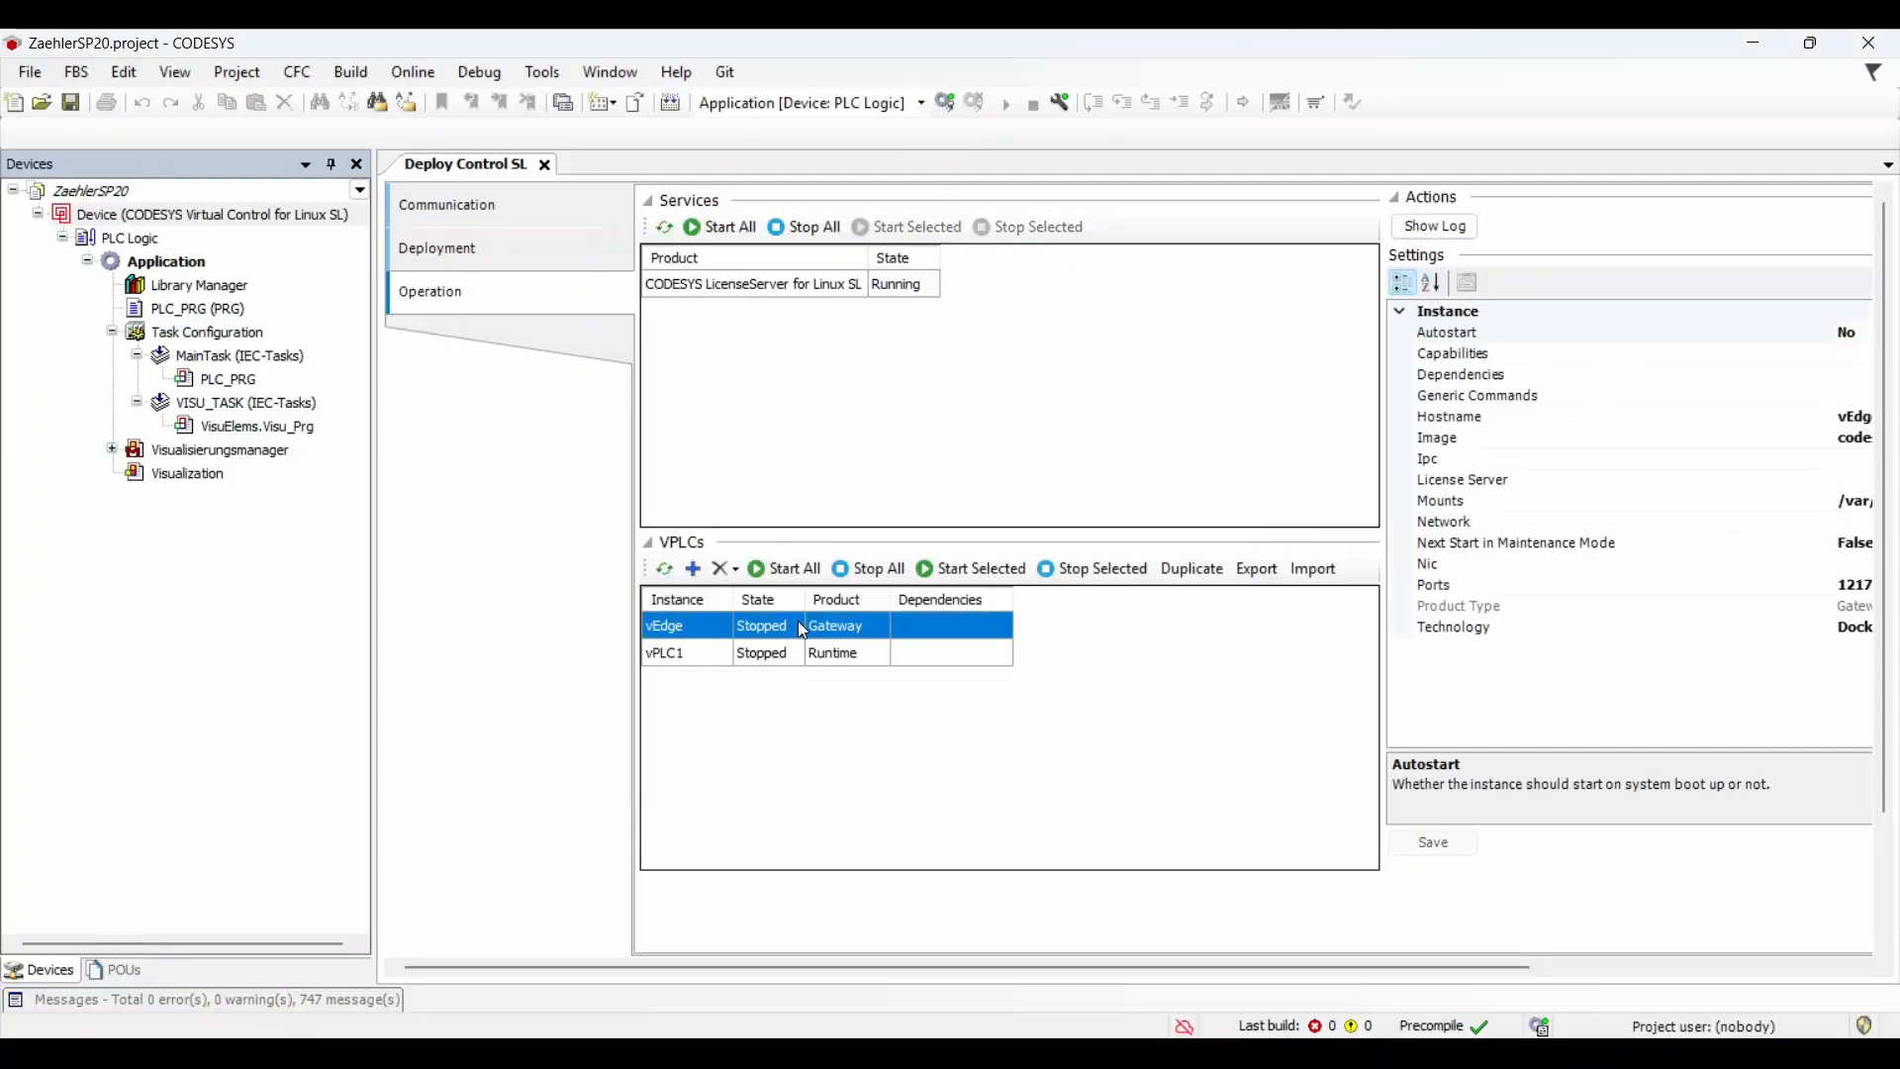
{"action": "left_click_drag", "start_coordinate": [373, 596], "coordinate": [232, 589]}
{"action": "left_click", "coordinate": [1578, 339]}
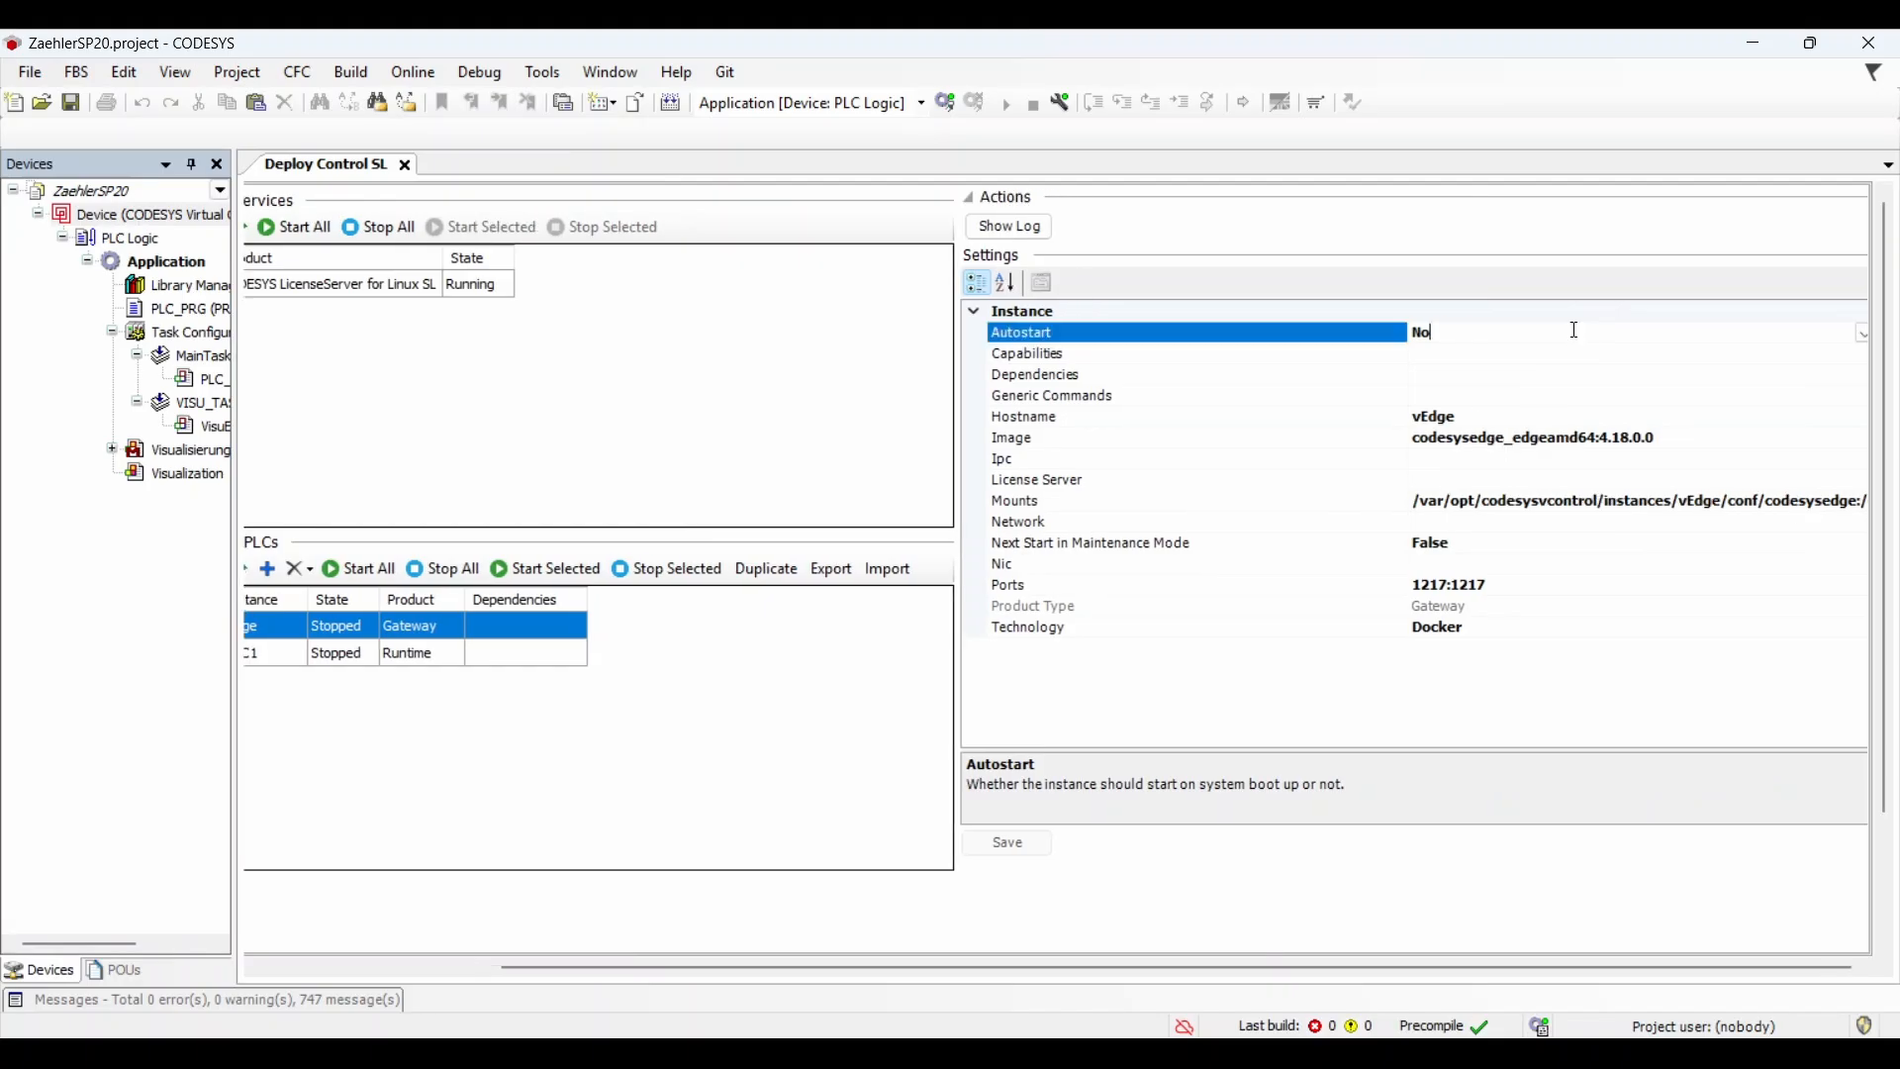
{"action": "left_click", "coordinate": [1862, 334]}
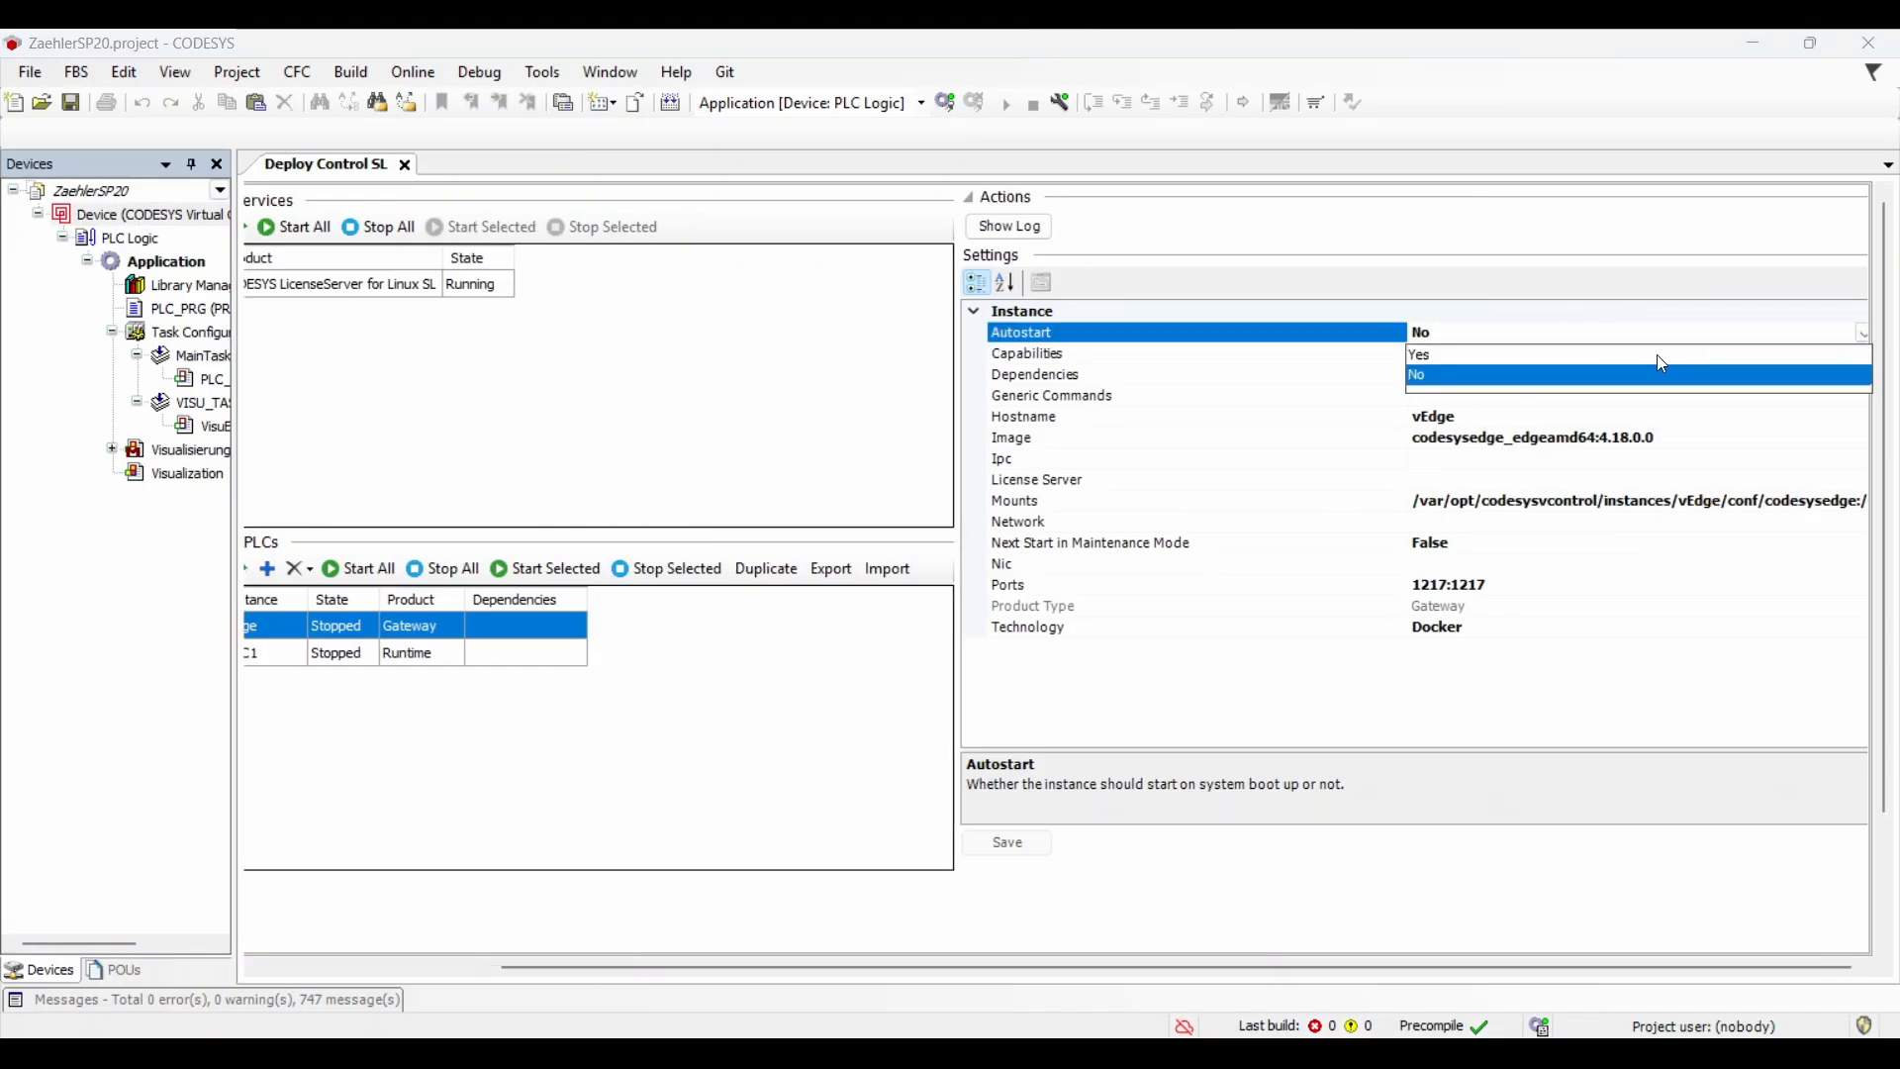
{"action": "left_click", "coordinate": [1656, 354]}
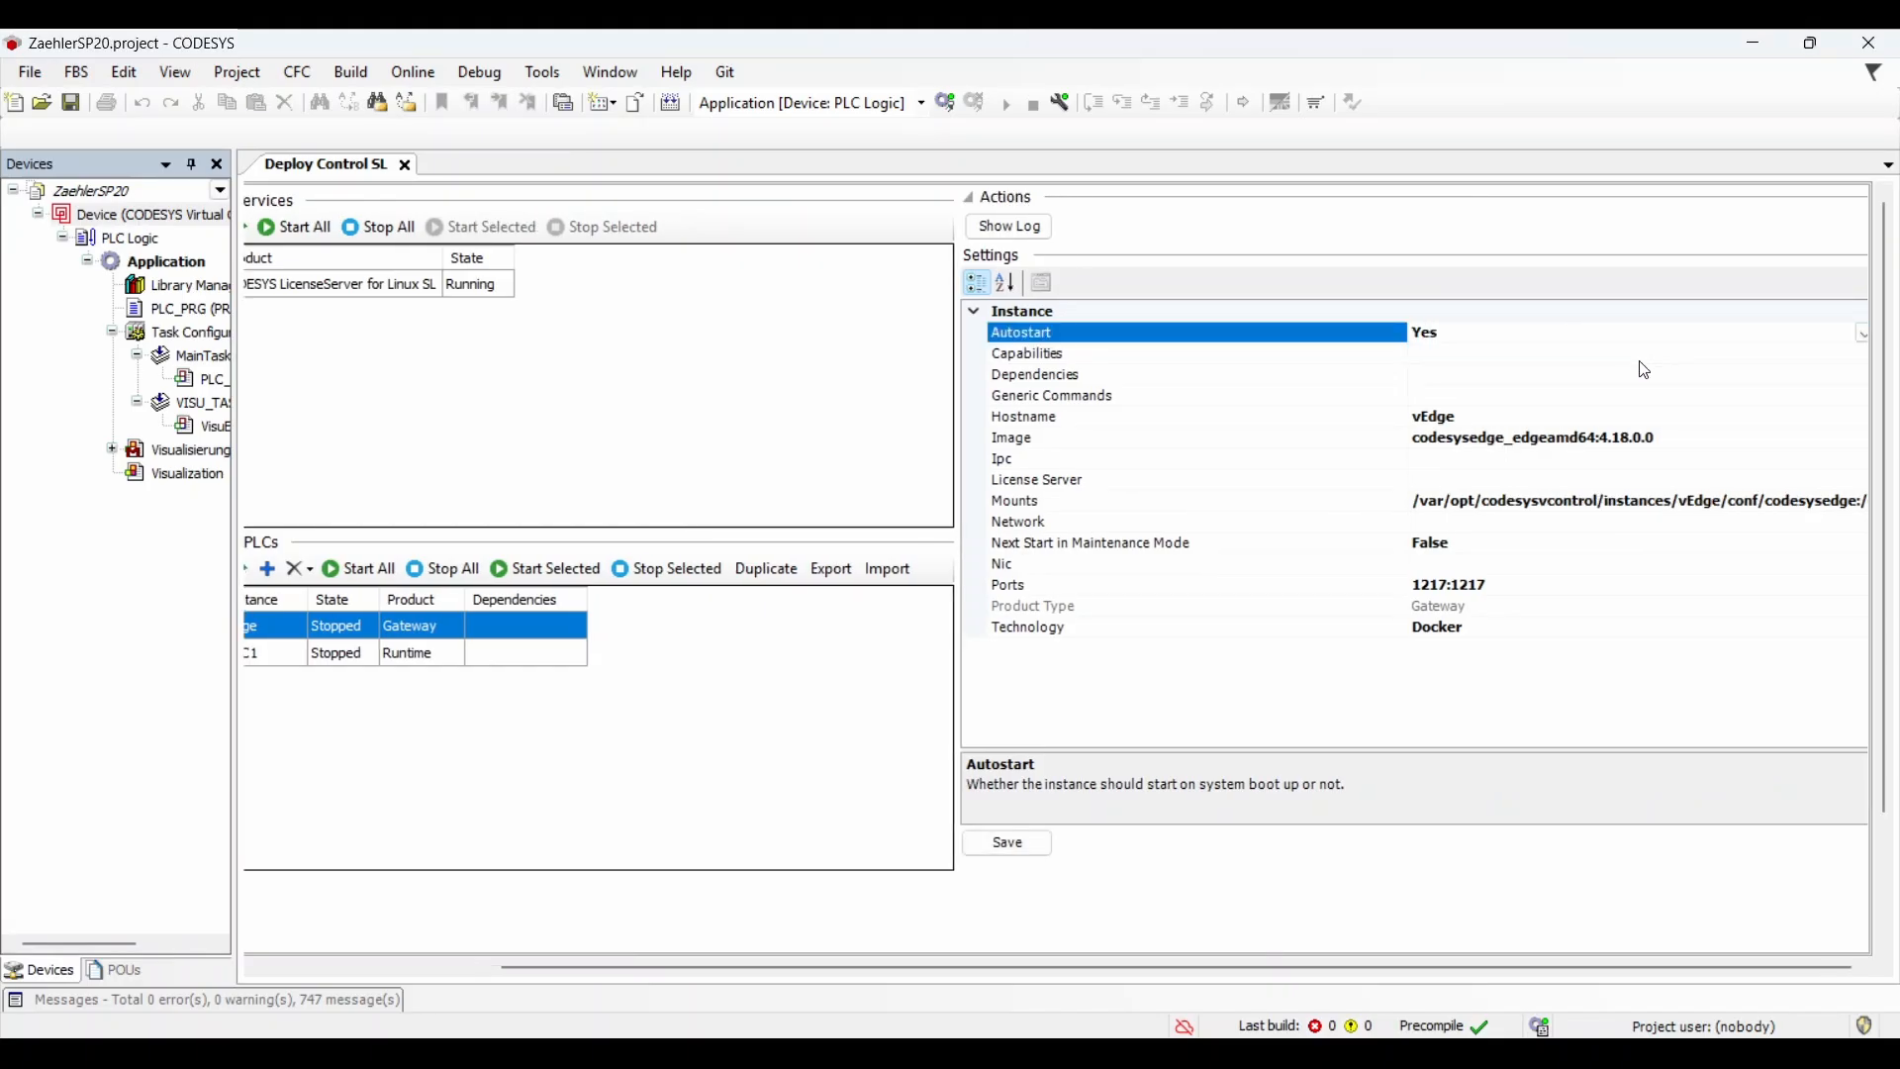
{"action": "left_click", "coordinate": [1018, 841]}
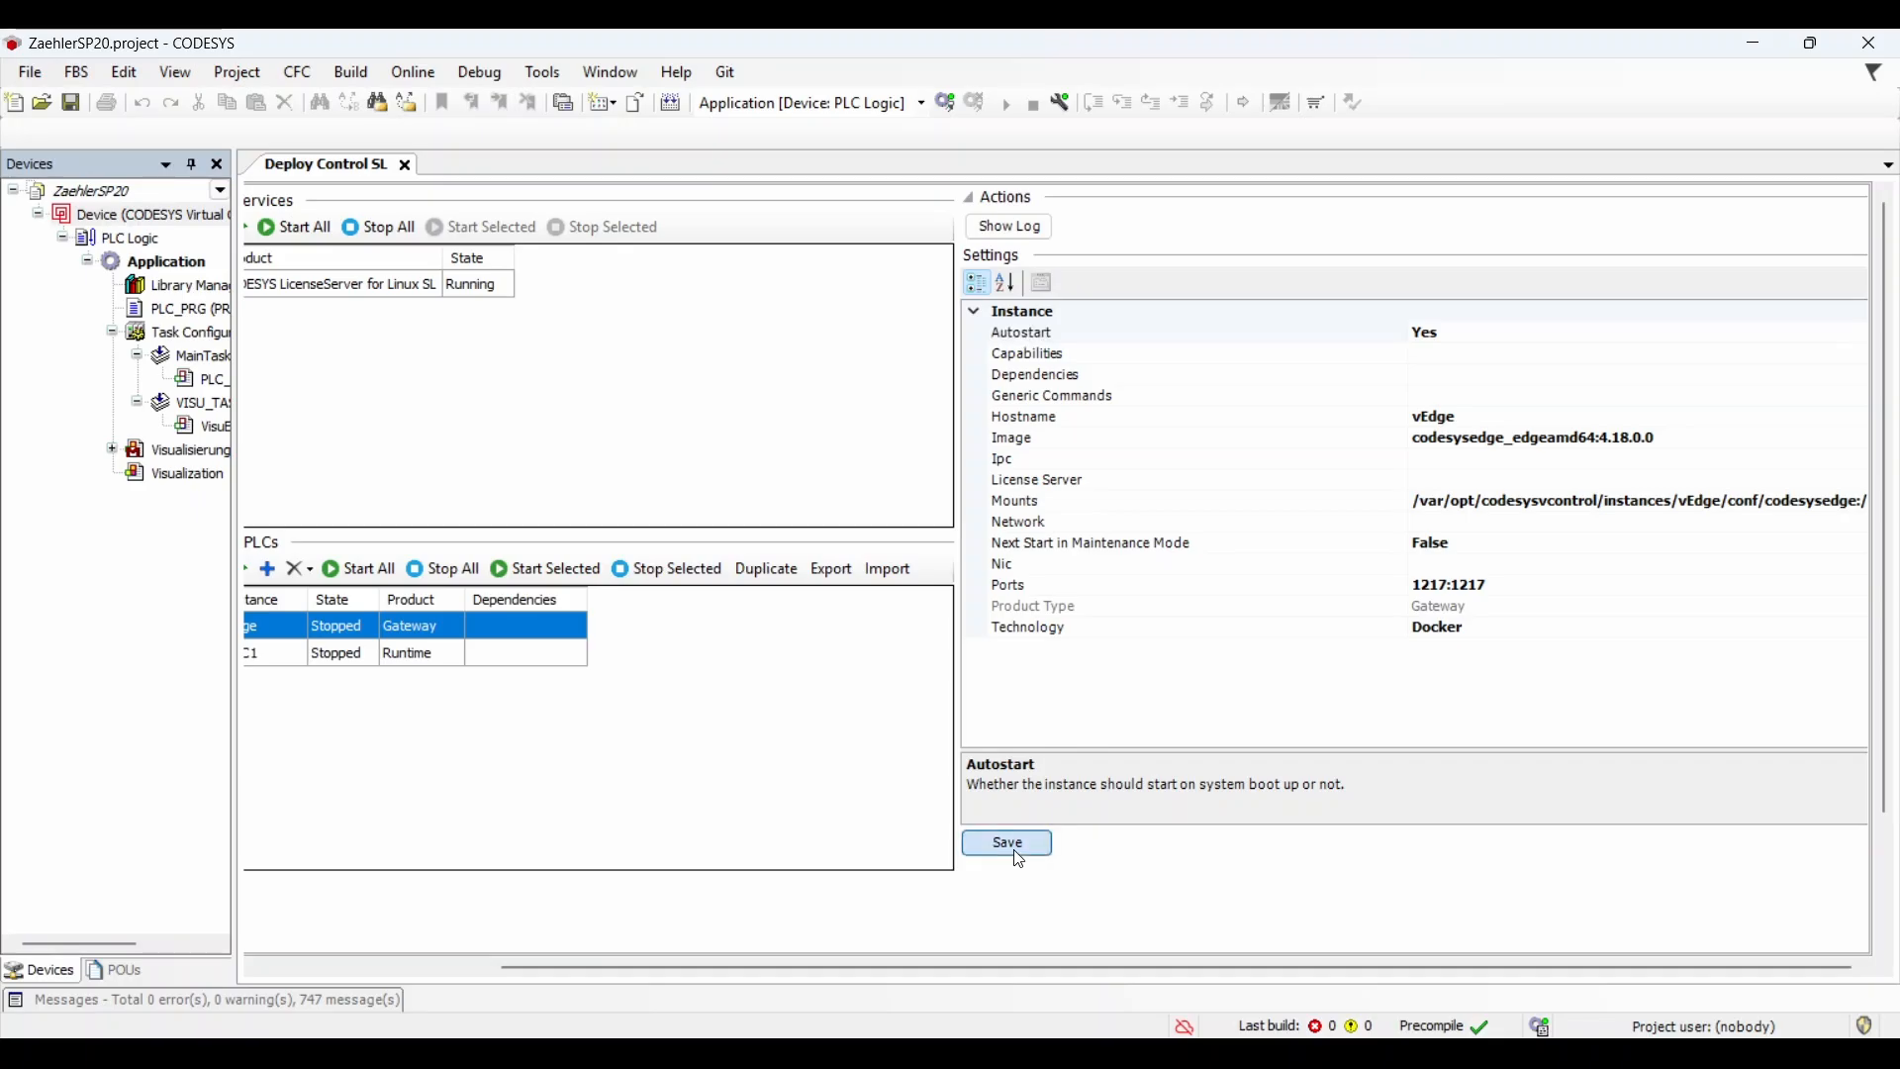
Step: Set vPLC1's Autostart to Yes and enter vEdge as its dependency
{"action": "left_click", "coordinate": [414, 658]}
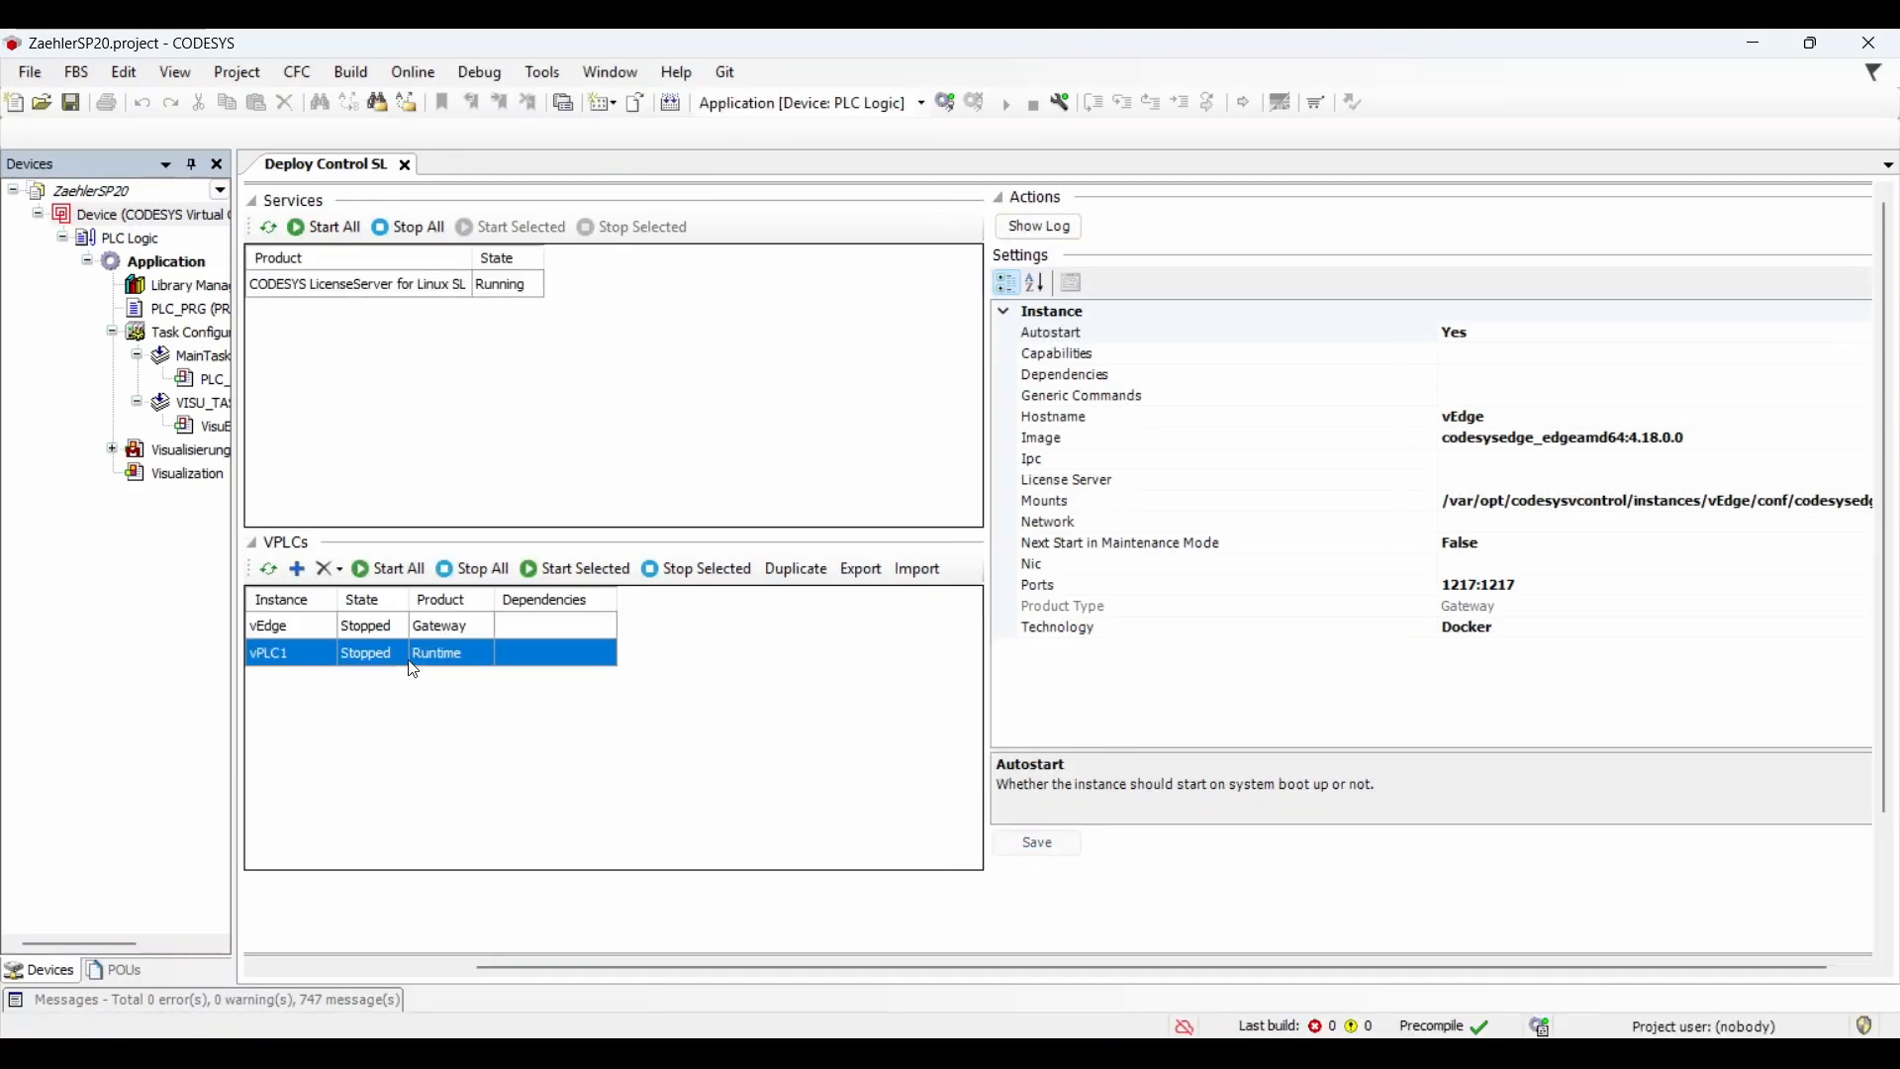
{"action": "left_click", "coordinate": [1866, 335]}
{"action": "left_click", "coordinate": [1866, 336]}
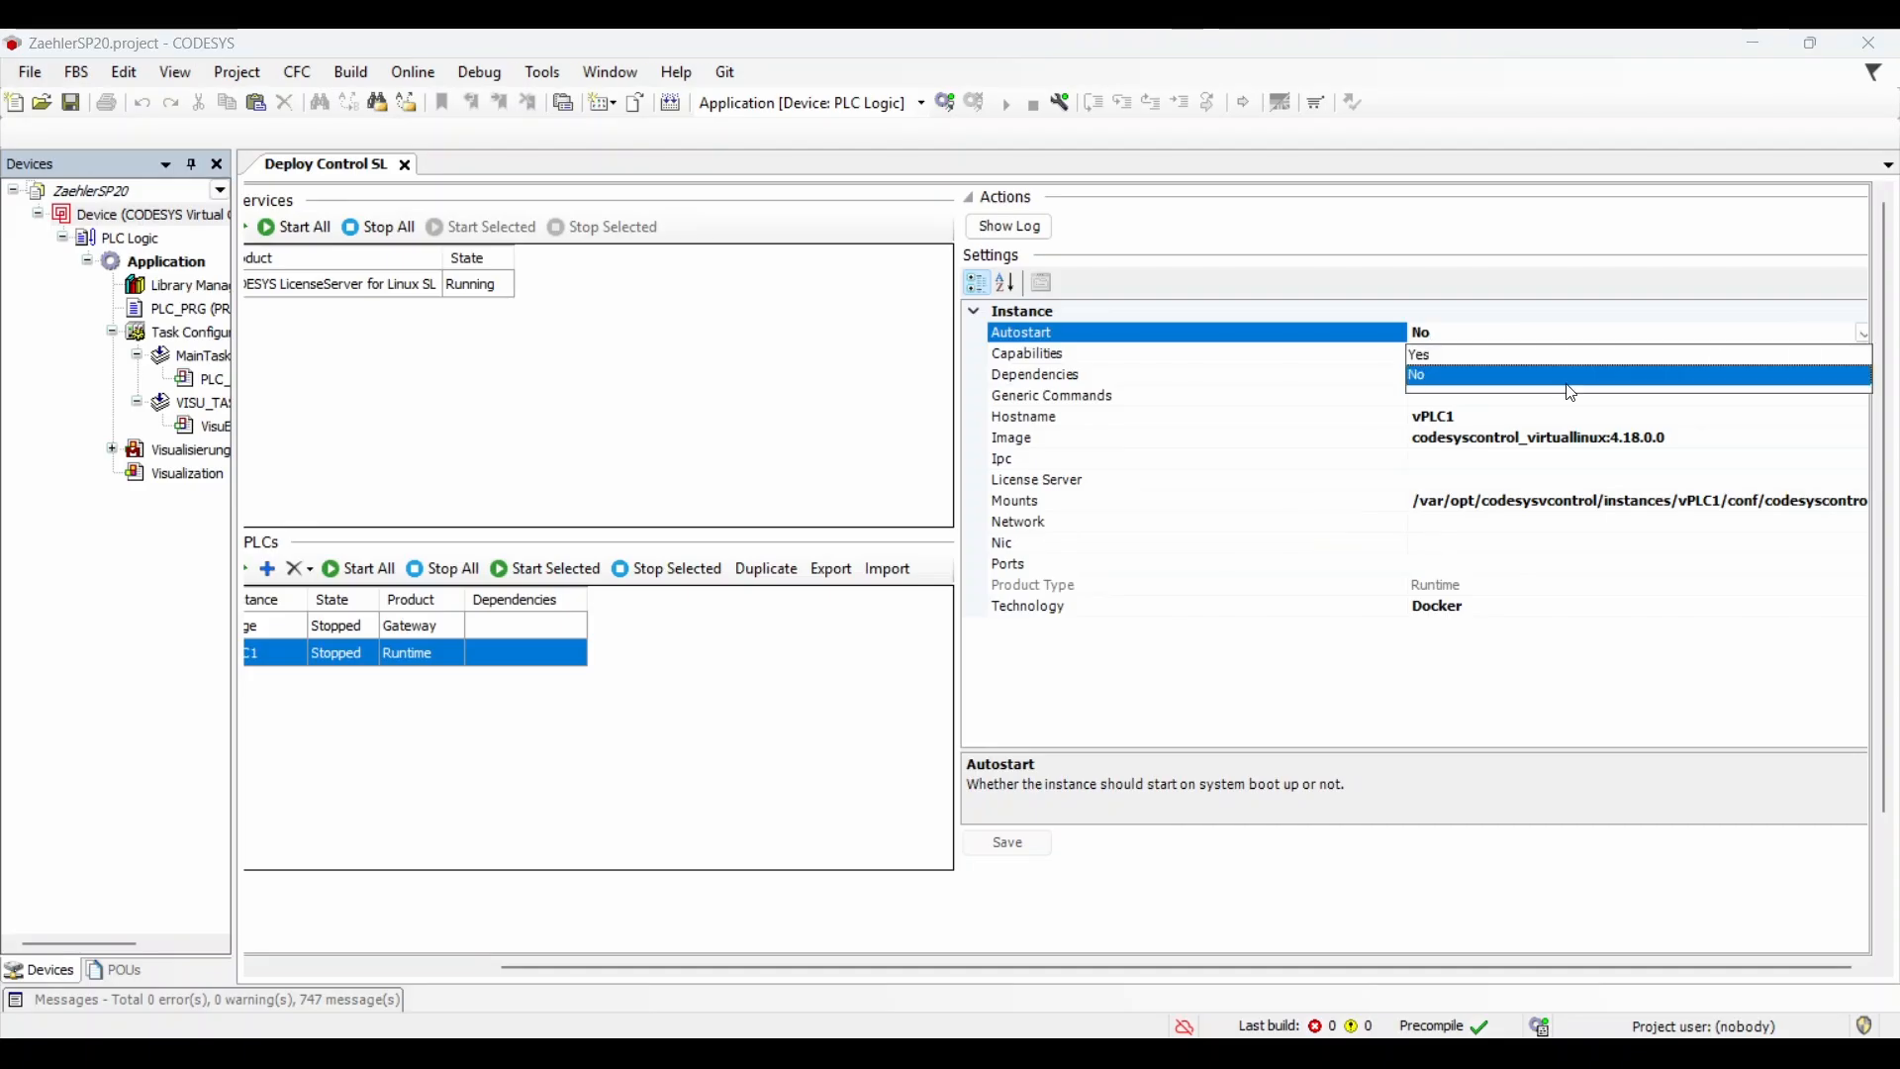
{"action": "left_click", "coordinate": [1561, 366]}
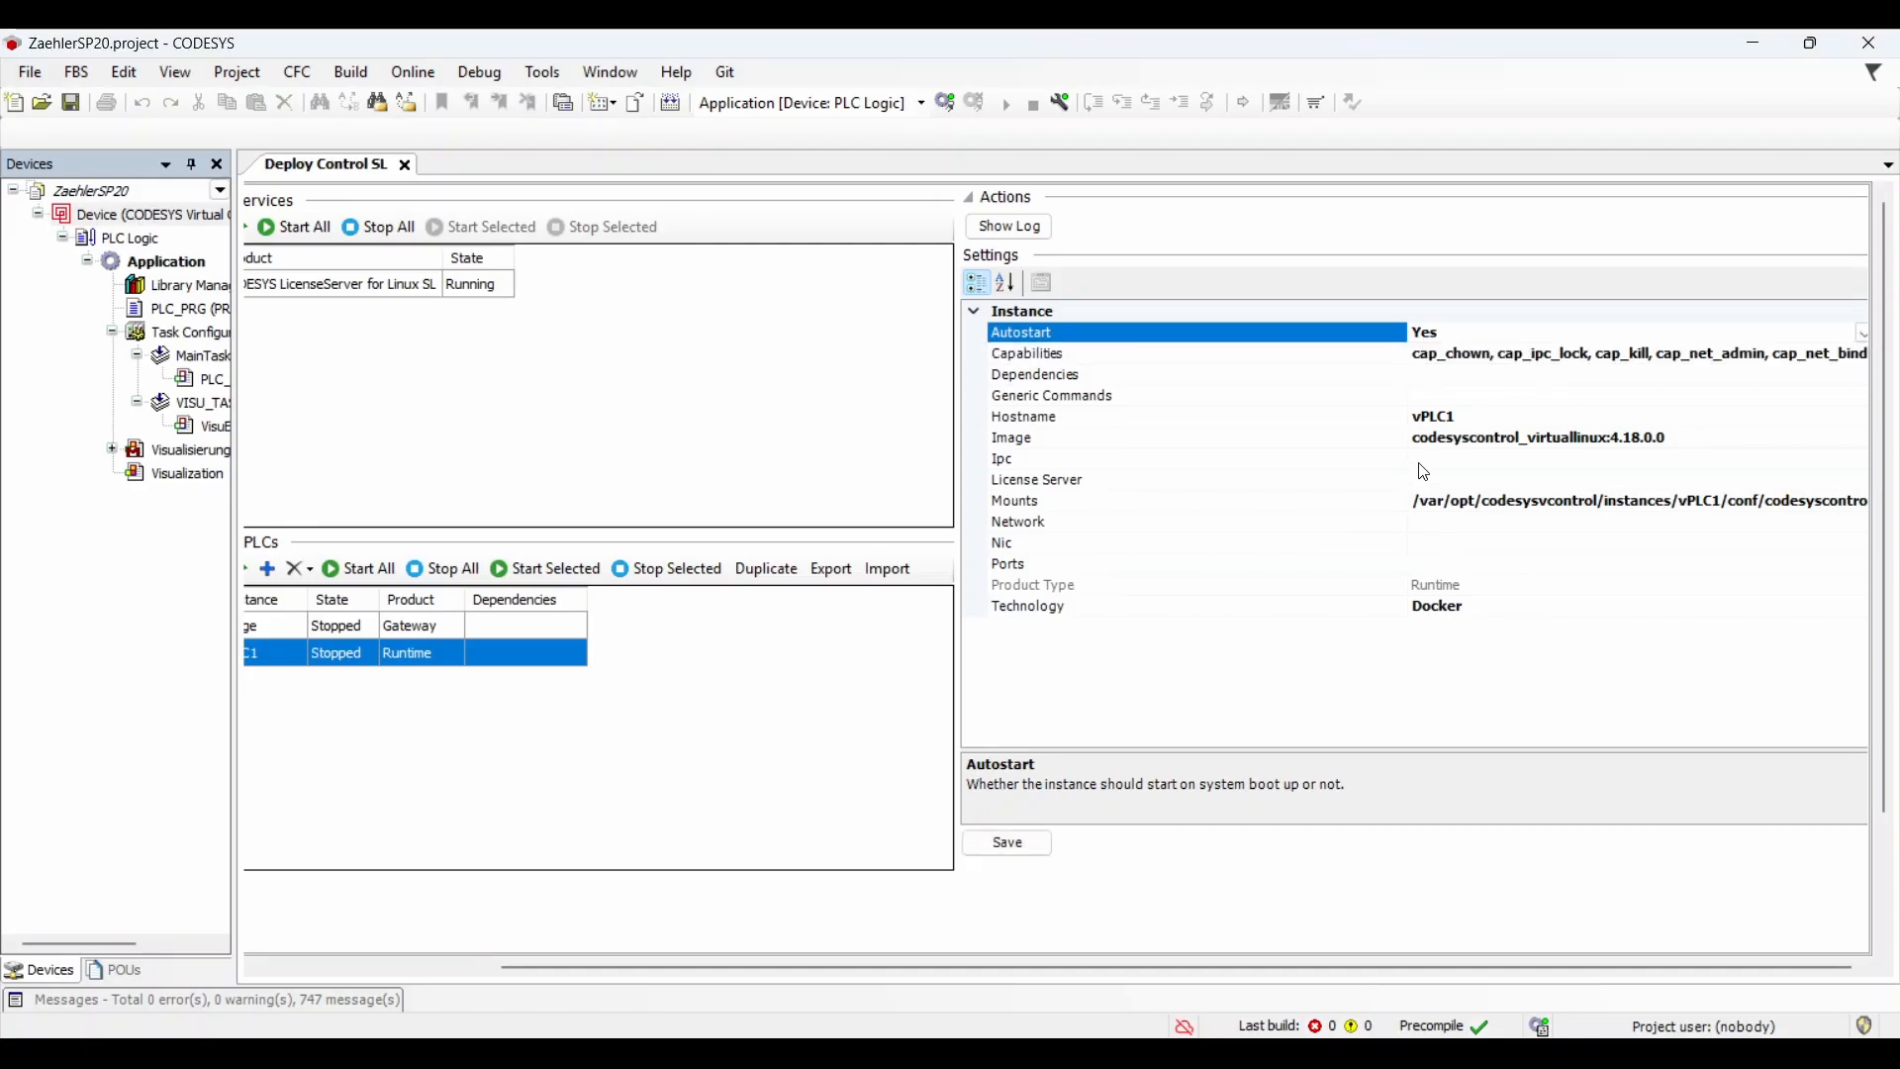
{"action": "left_click", "coordinate": [1434, 377]}
{"action": "type", "text": "v"}
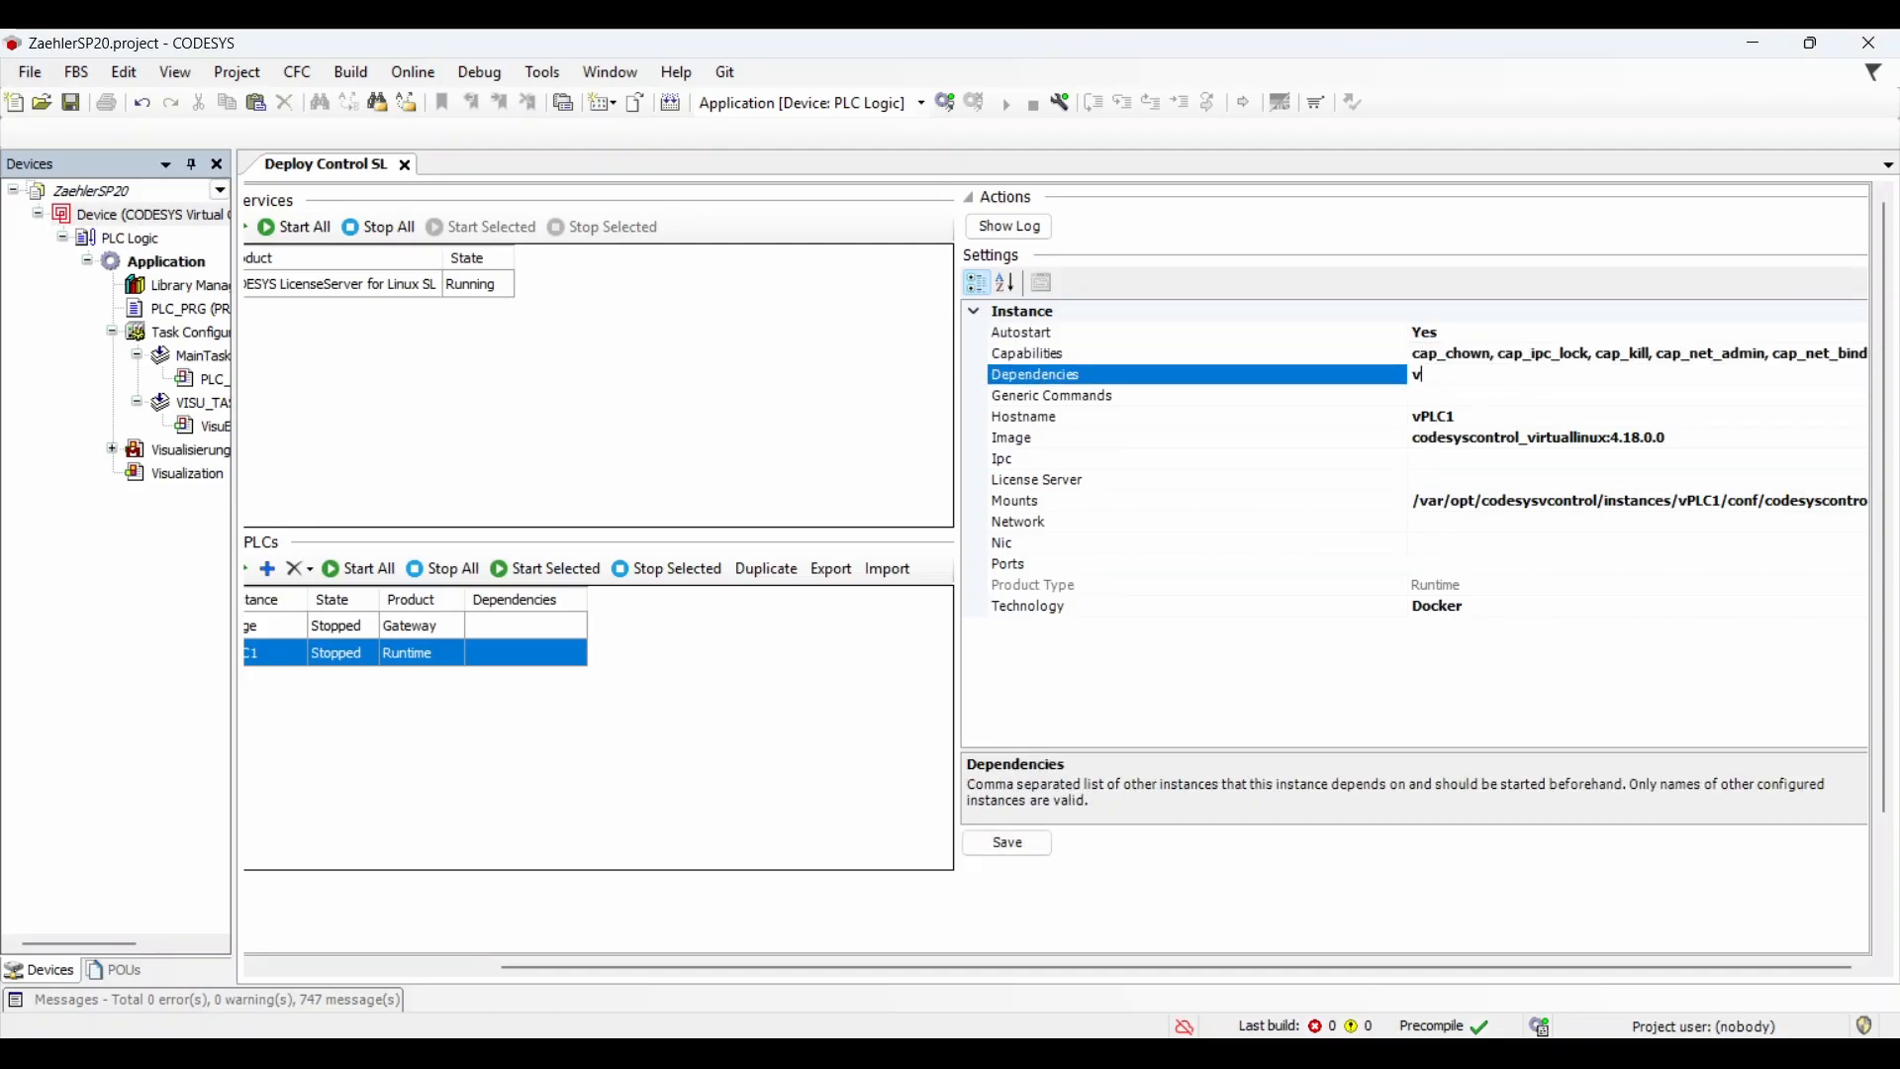
{"action": "type", "text": "Edge"}
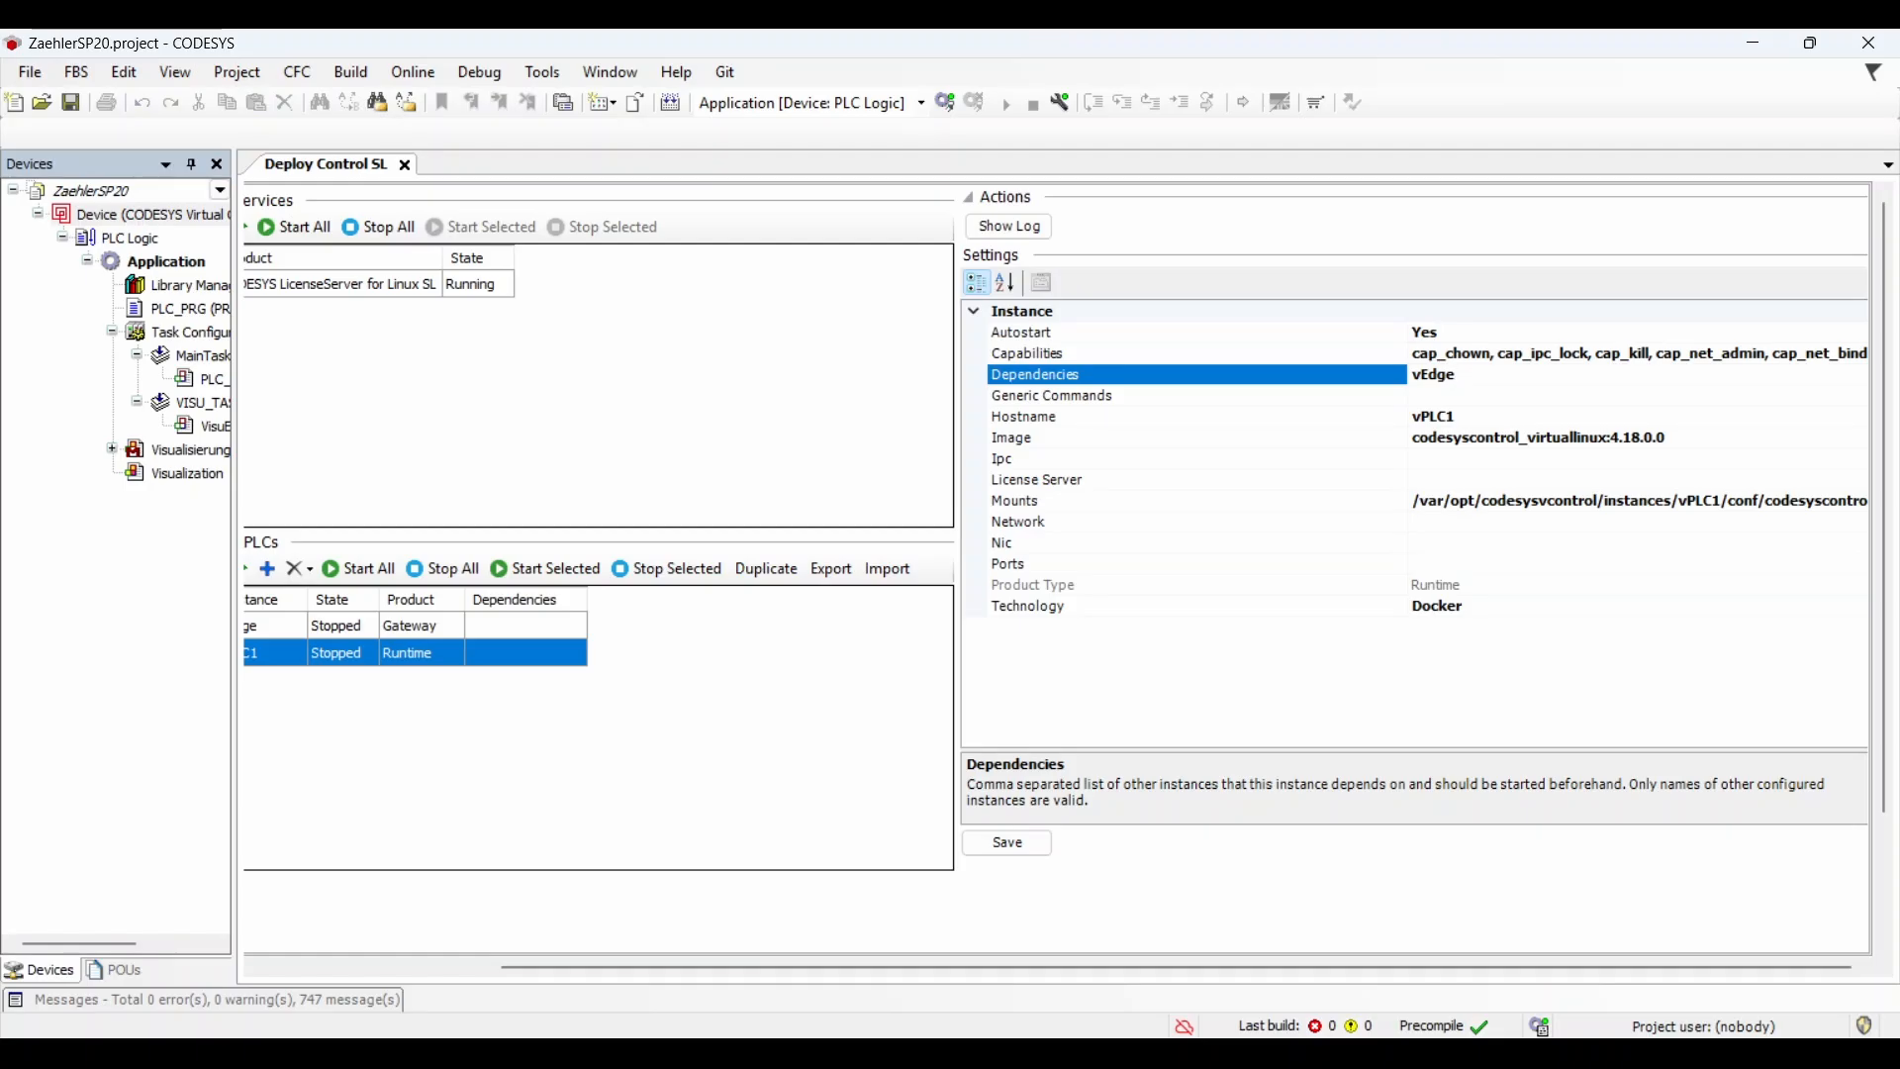
Step: Give vPLC1 License Server 172.23.145.254 and Ports 8080:8080, then save
{"action": "left_click", "coordinate": [1442, 479]}
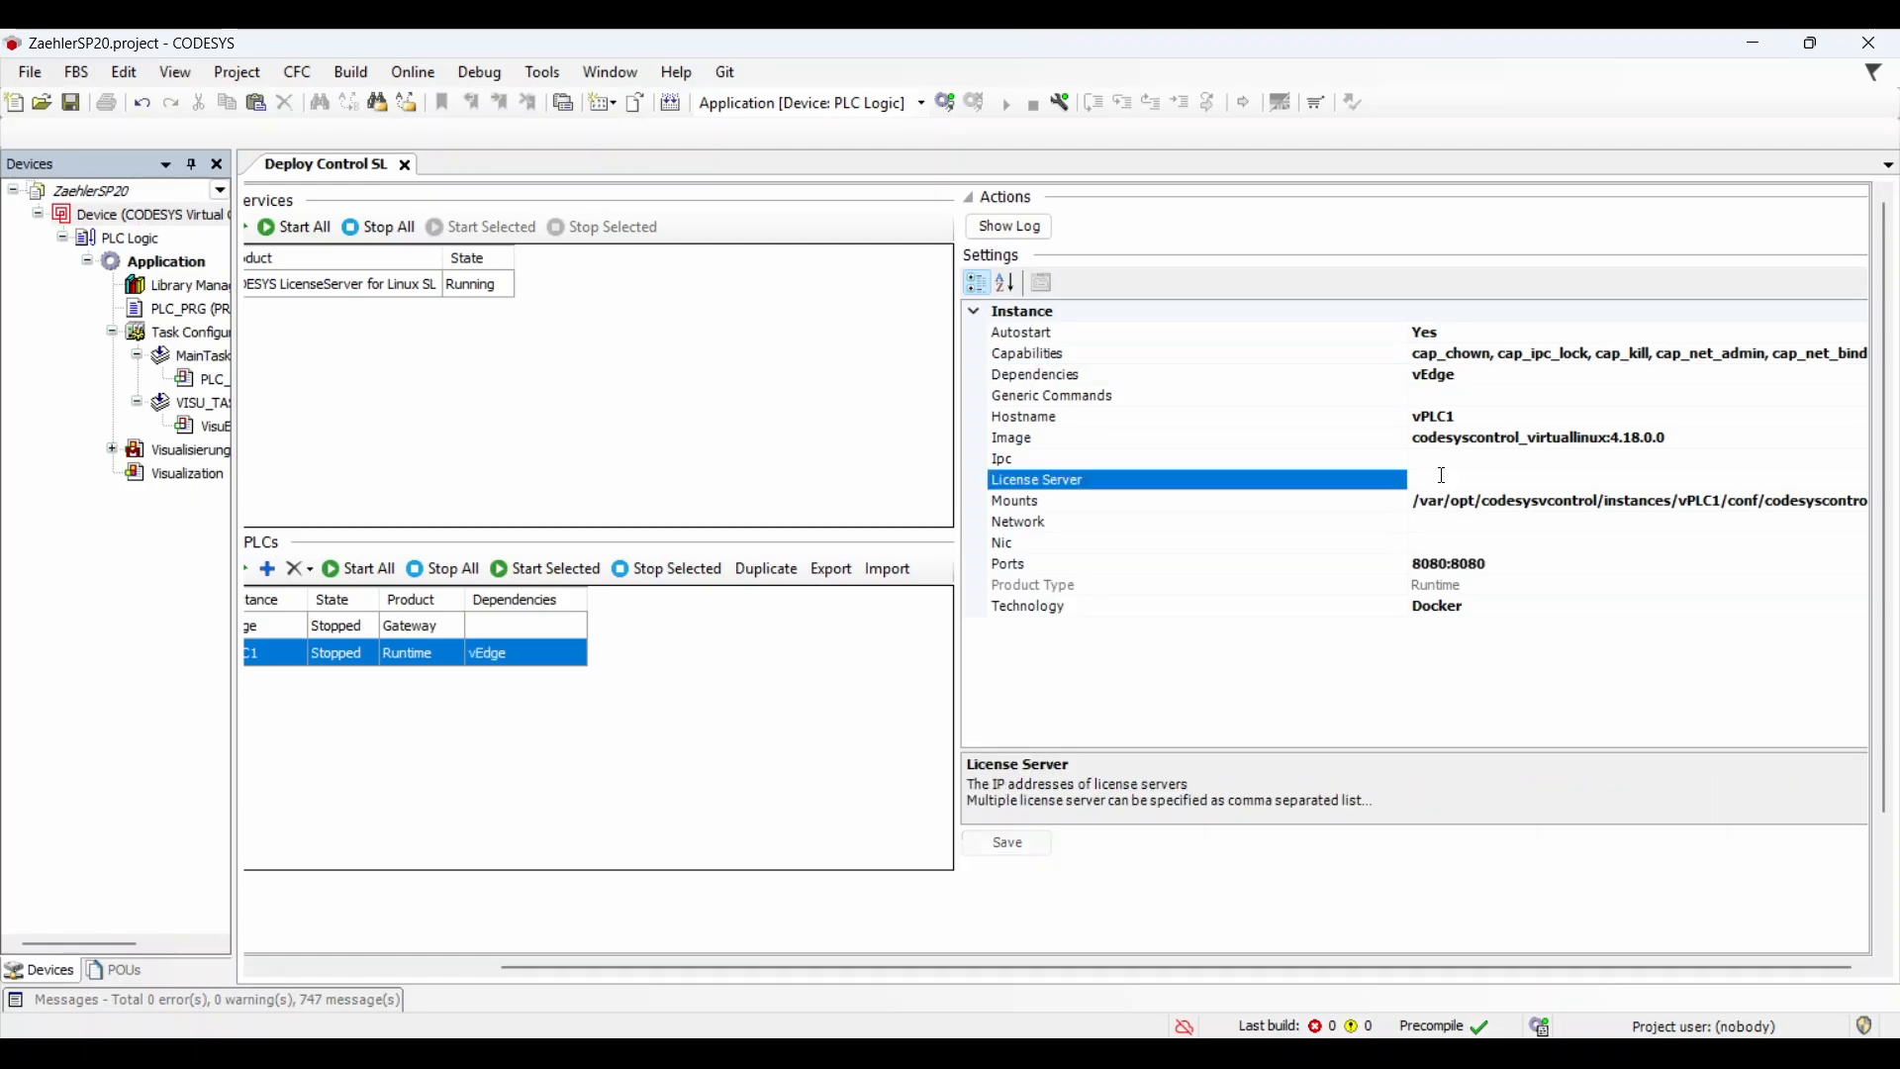
{"action": "key", "text": "ctrl+v"}
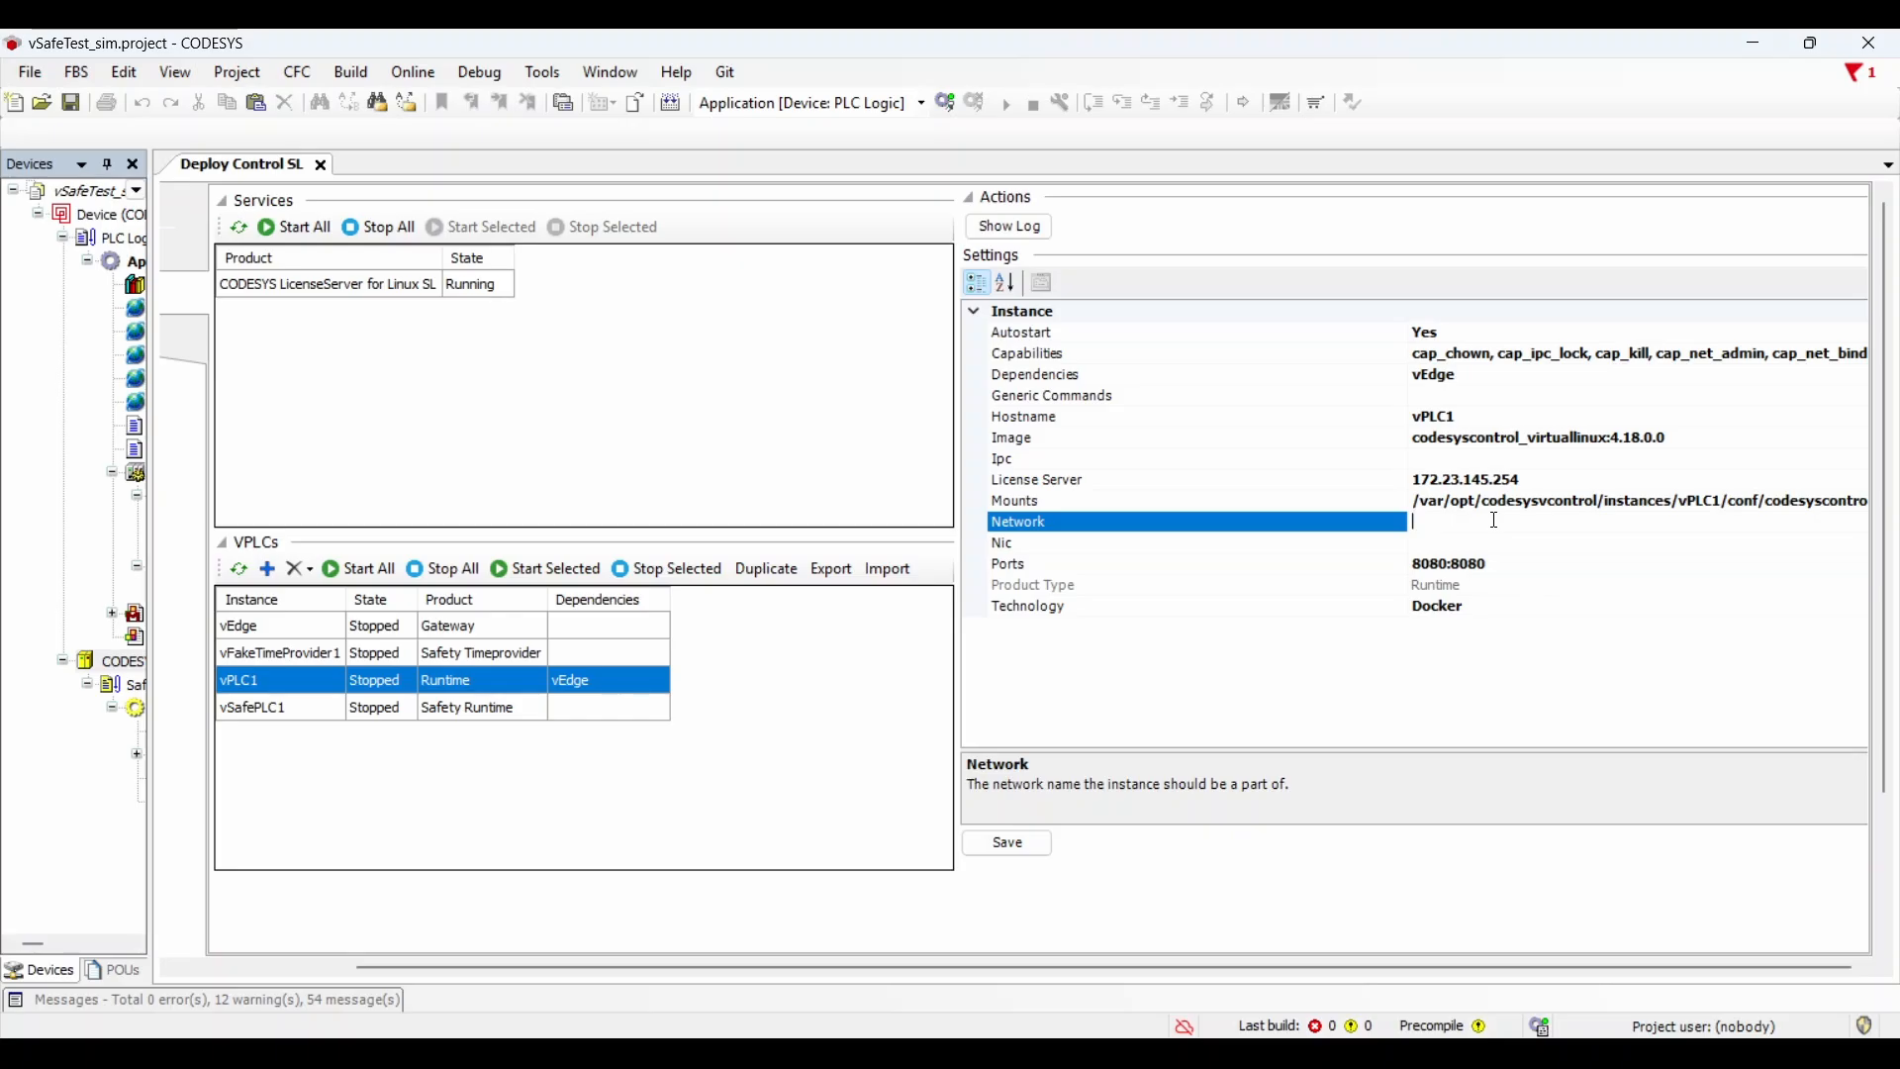
{"action": "left_click", "coordinate": [1486, 543]}
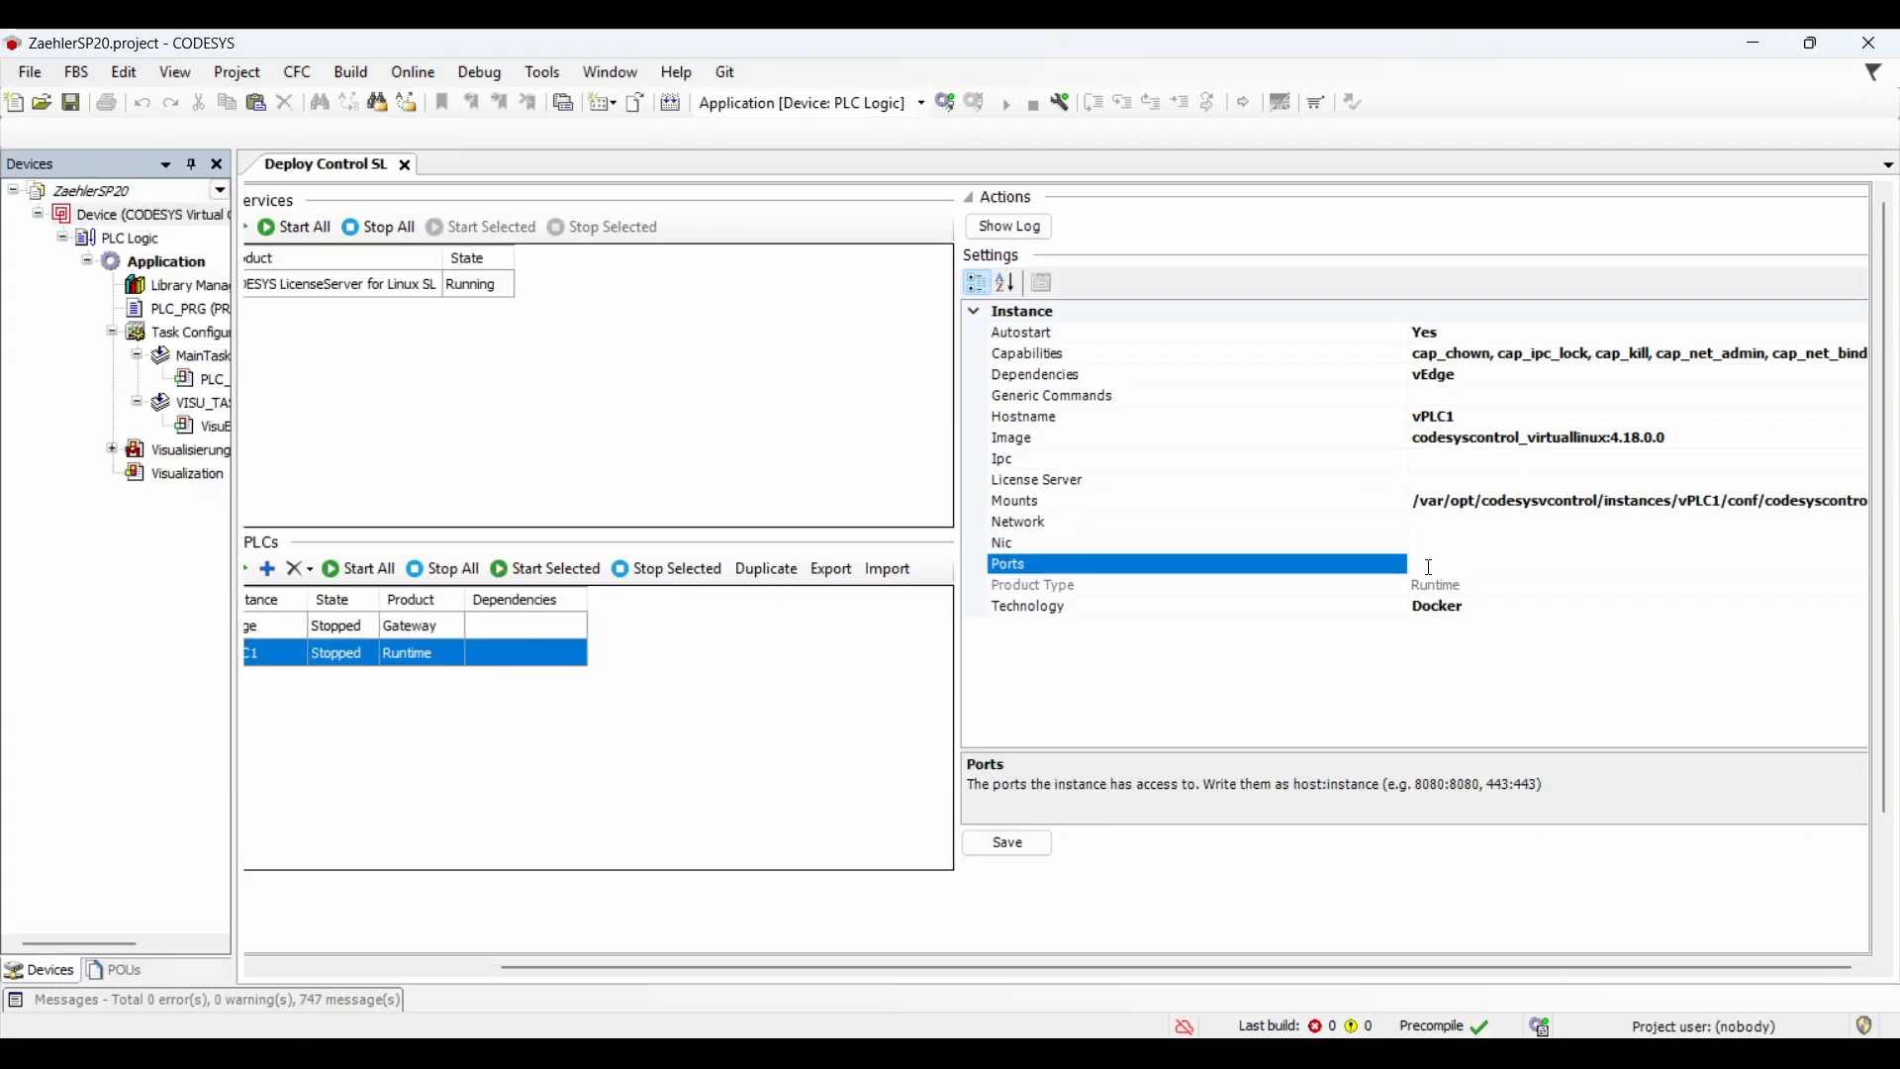
{"action": "type", "text": "8080:8080"}
{"action": "left_click", "coordinate": [1006, 842]}
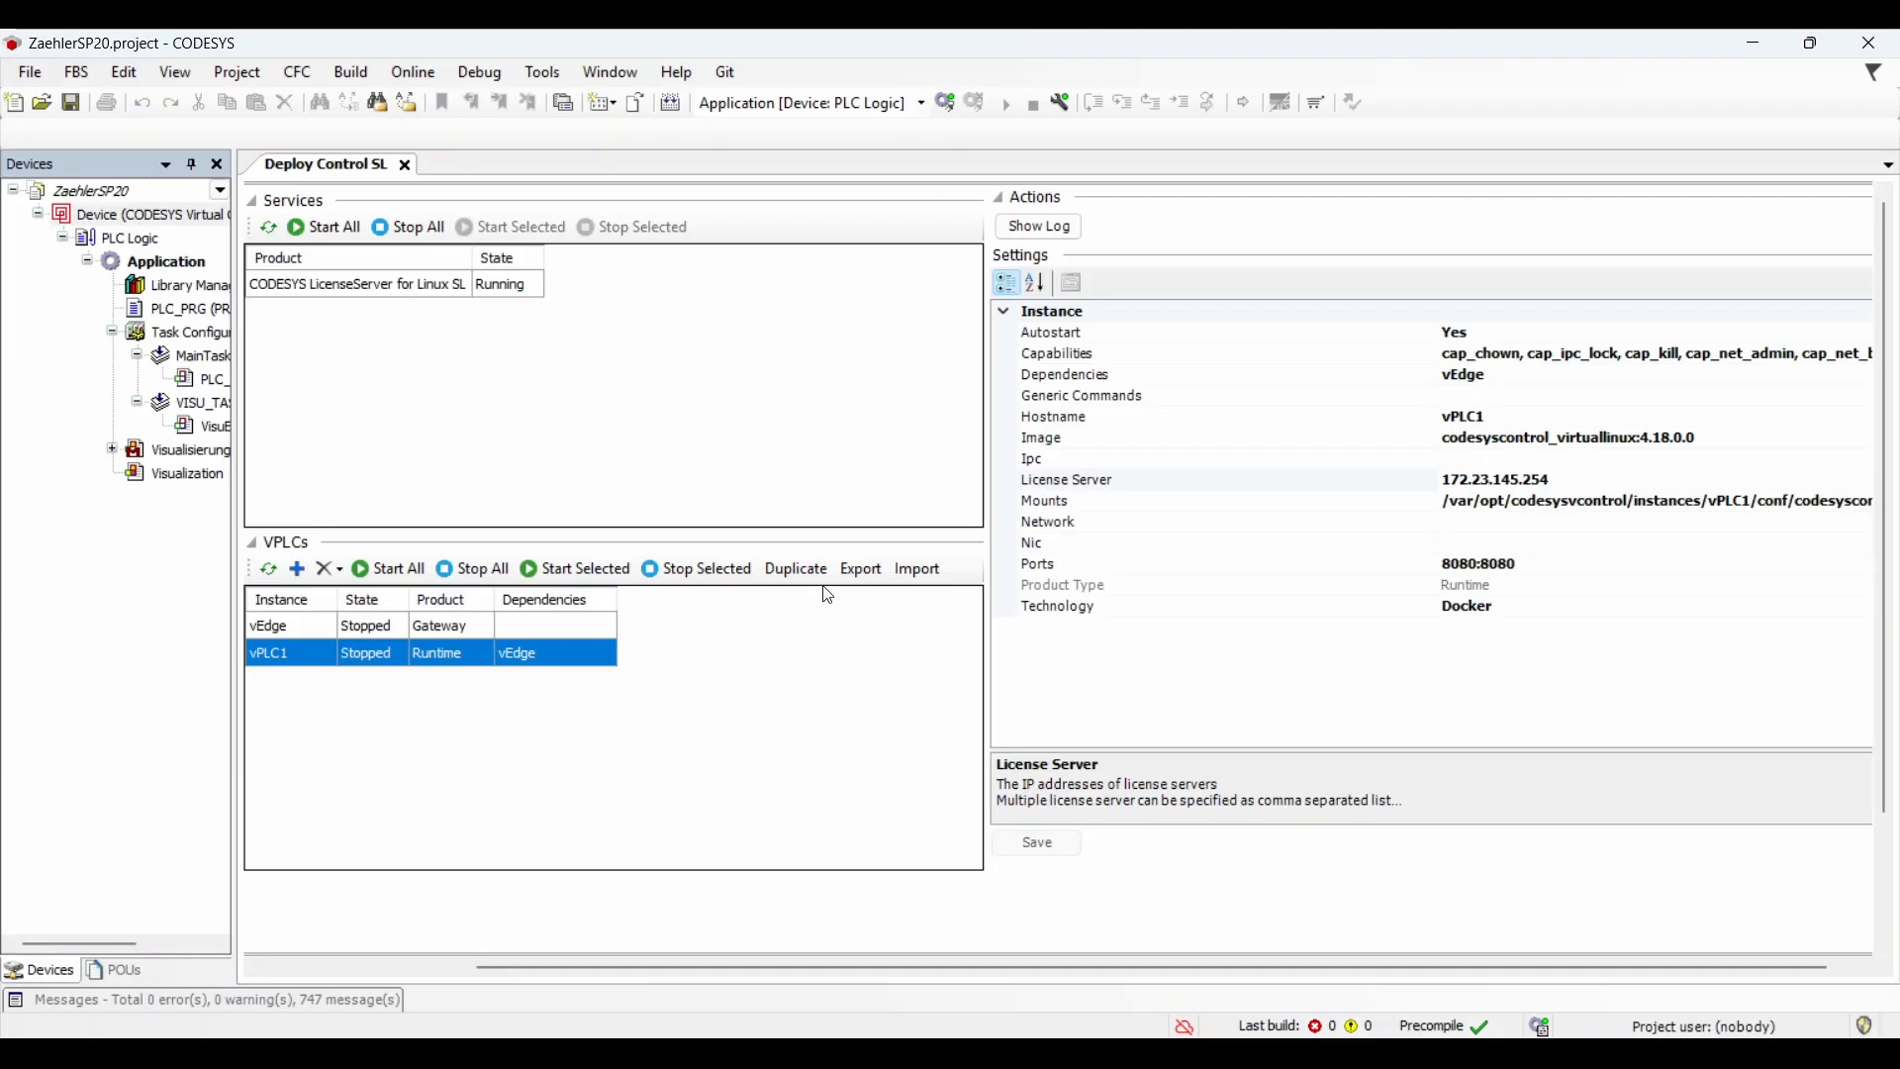
Step: Duplicate vPLC1 as vPLC2, change its port mapping to 8081:8080 and save
{"action": "left_click", "coordinate": [363, 627]}
{"action": "left_click", "coordinate": [370, 653]}
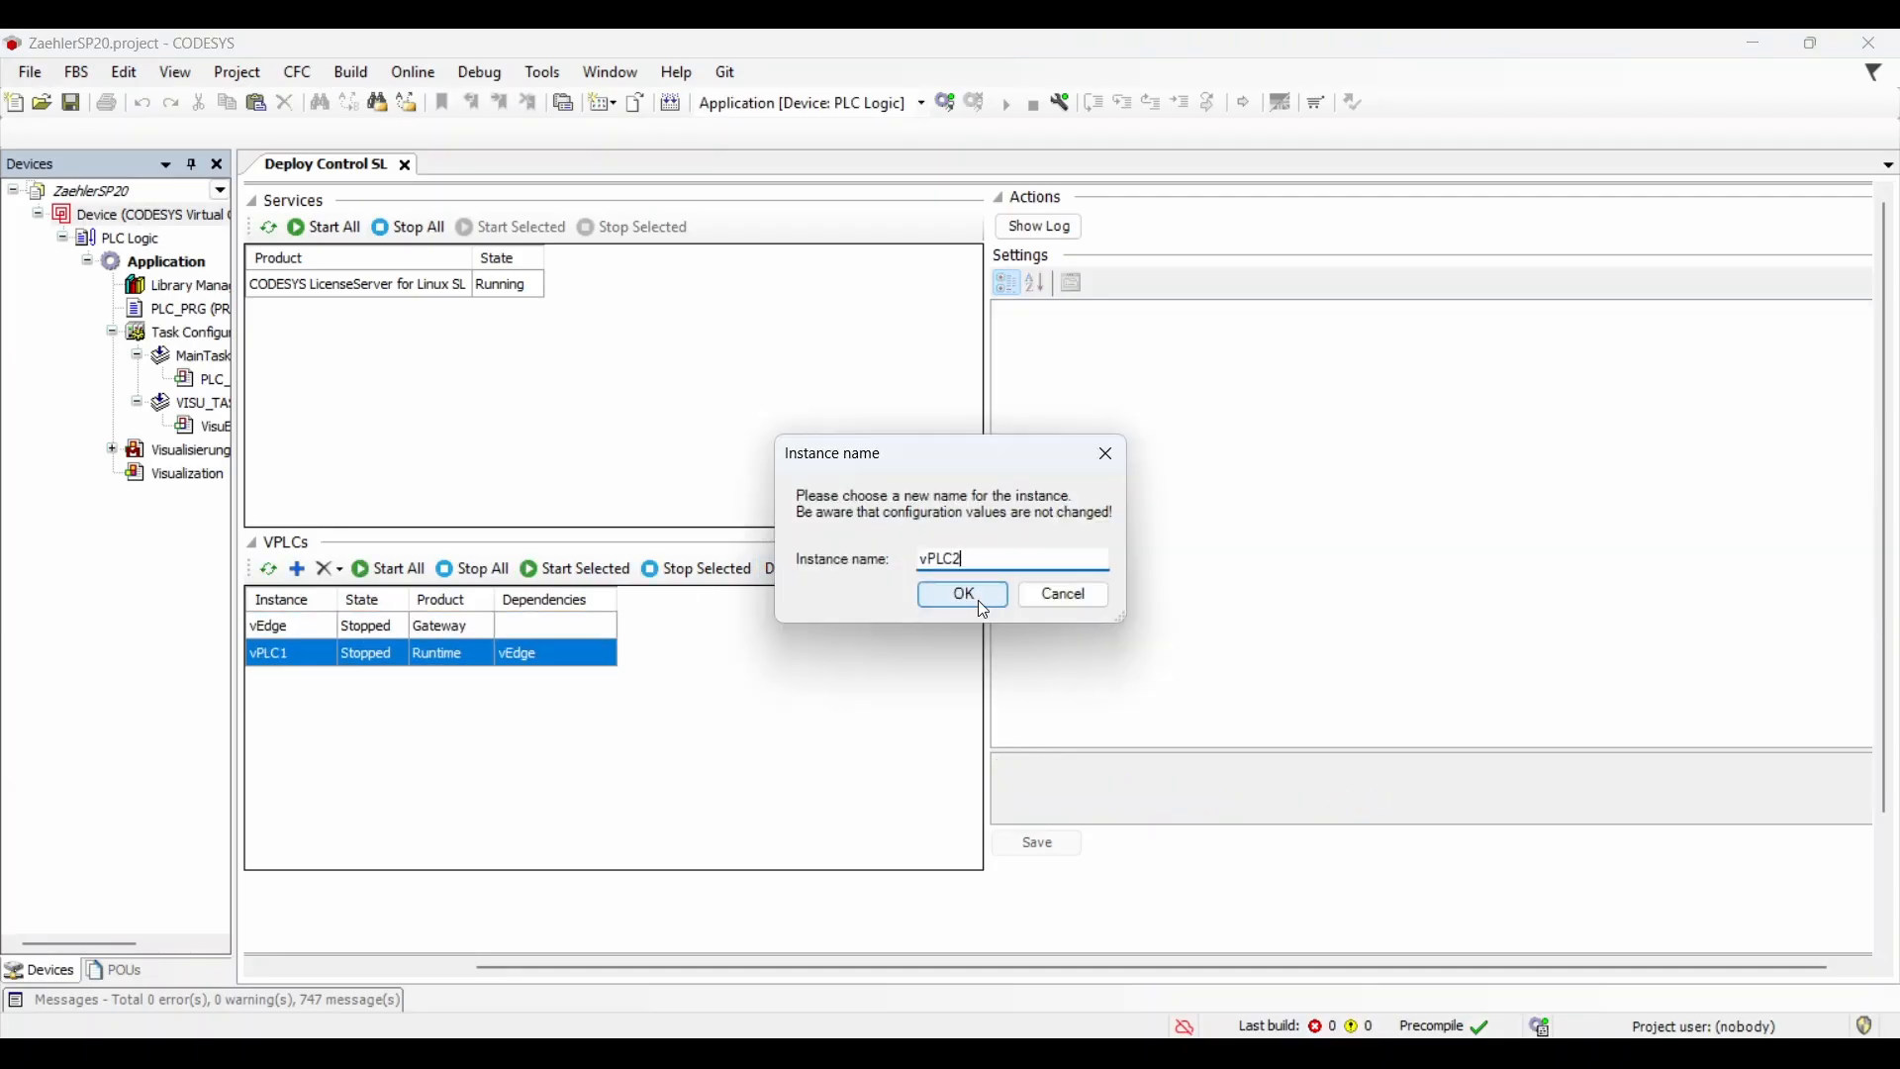
{"action": "left_click", "coordinate": [977, 597]}
{"action": "left_click", "coordinate": [427, 685]}
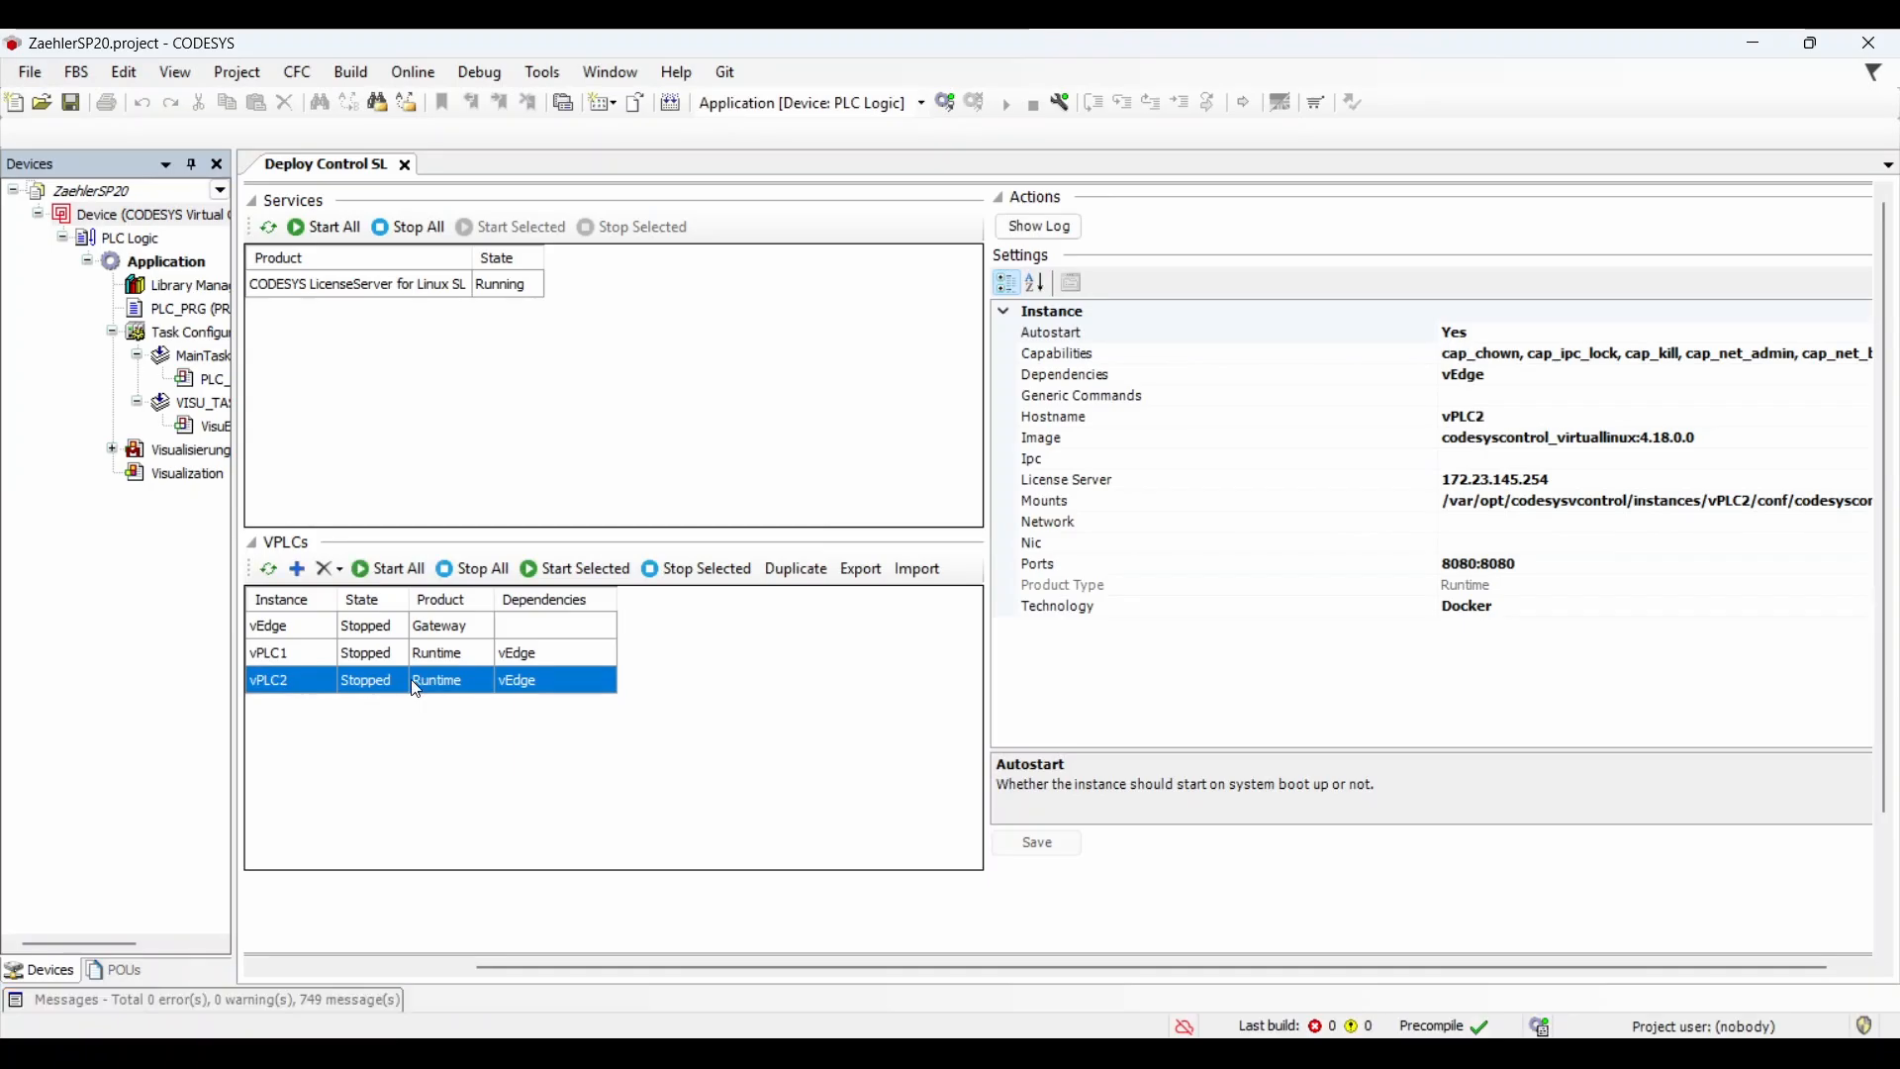
{"action": "left_click", "coordinate": [1471, 564]}
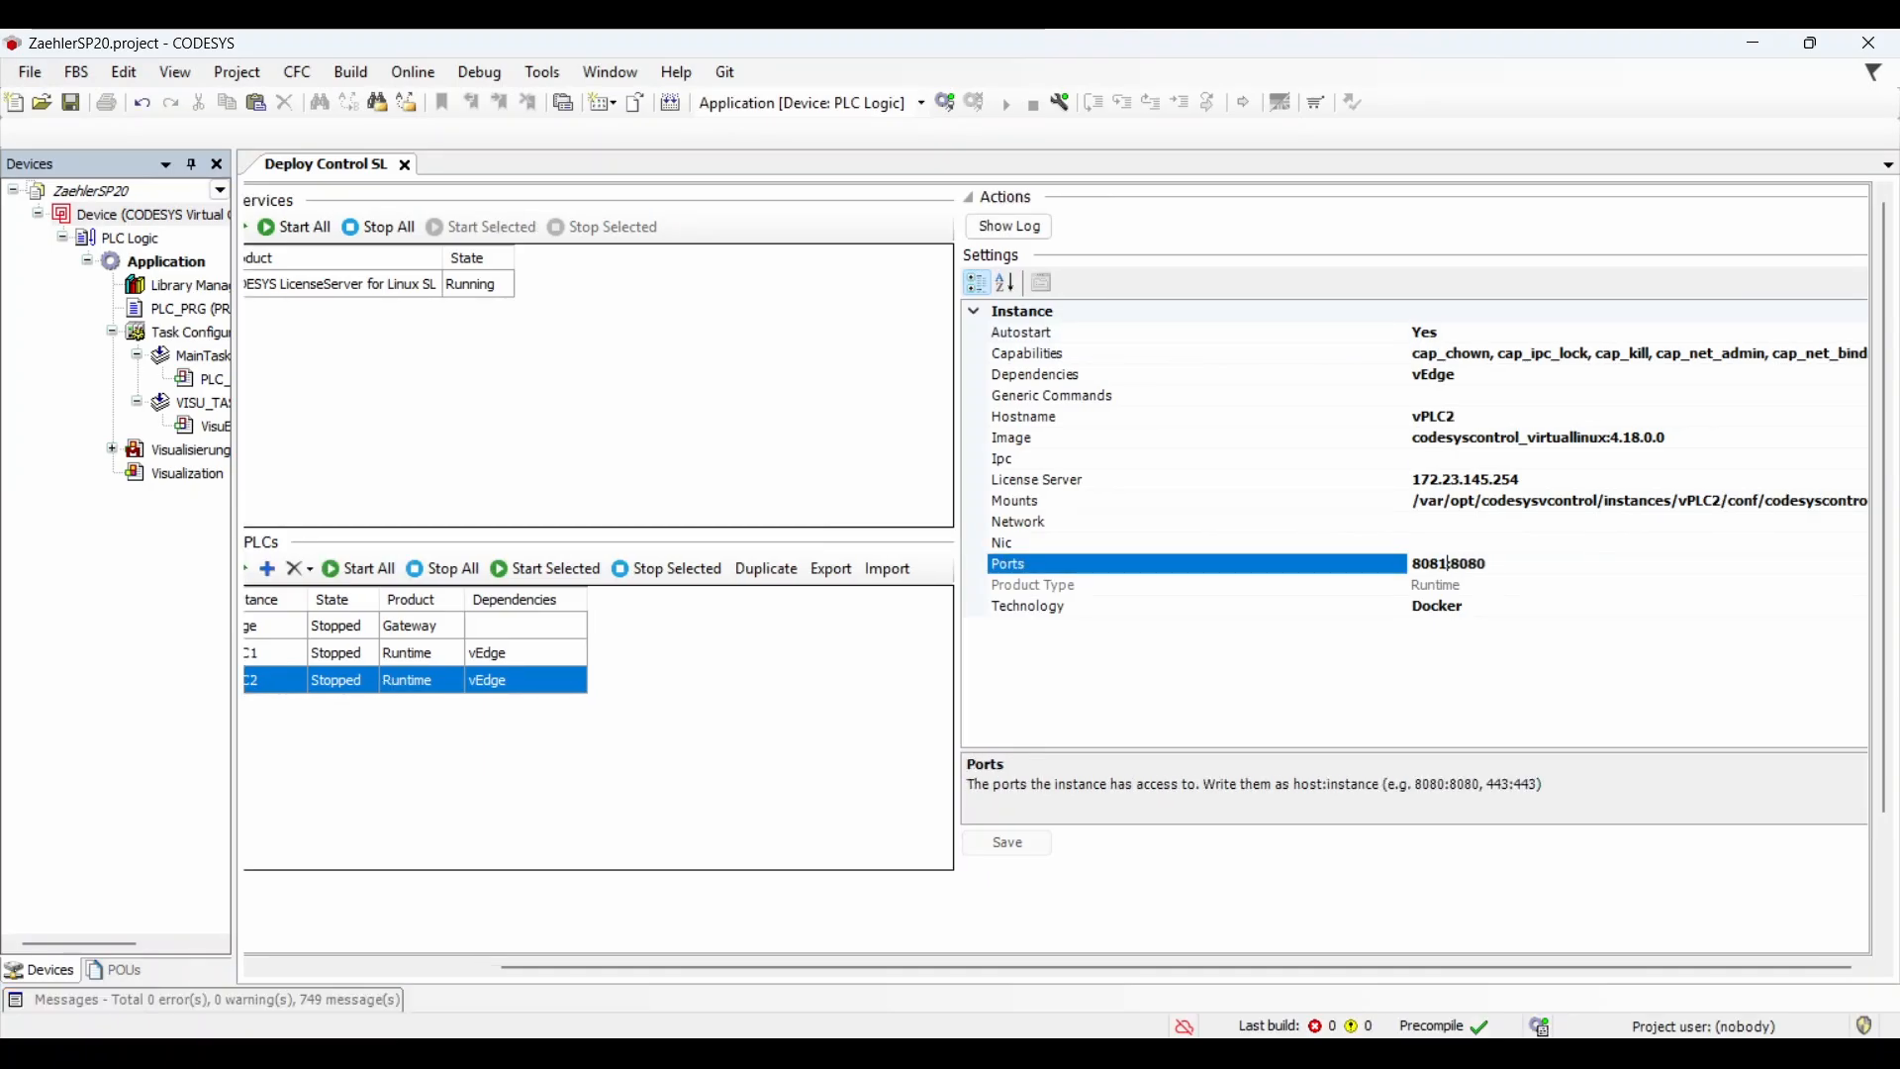
{"action": "left_click", "coordinate": [1008, 842]}
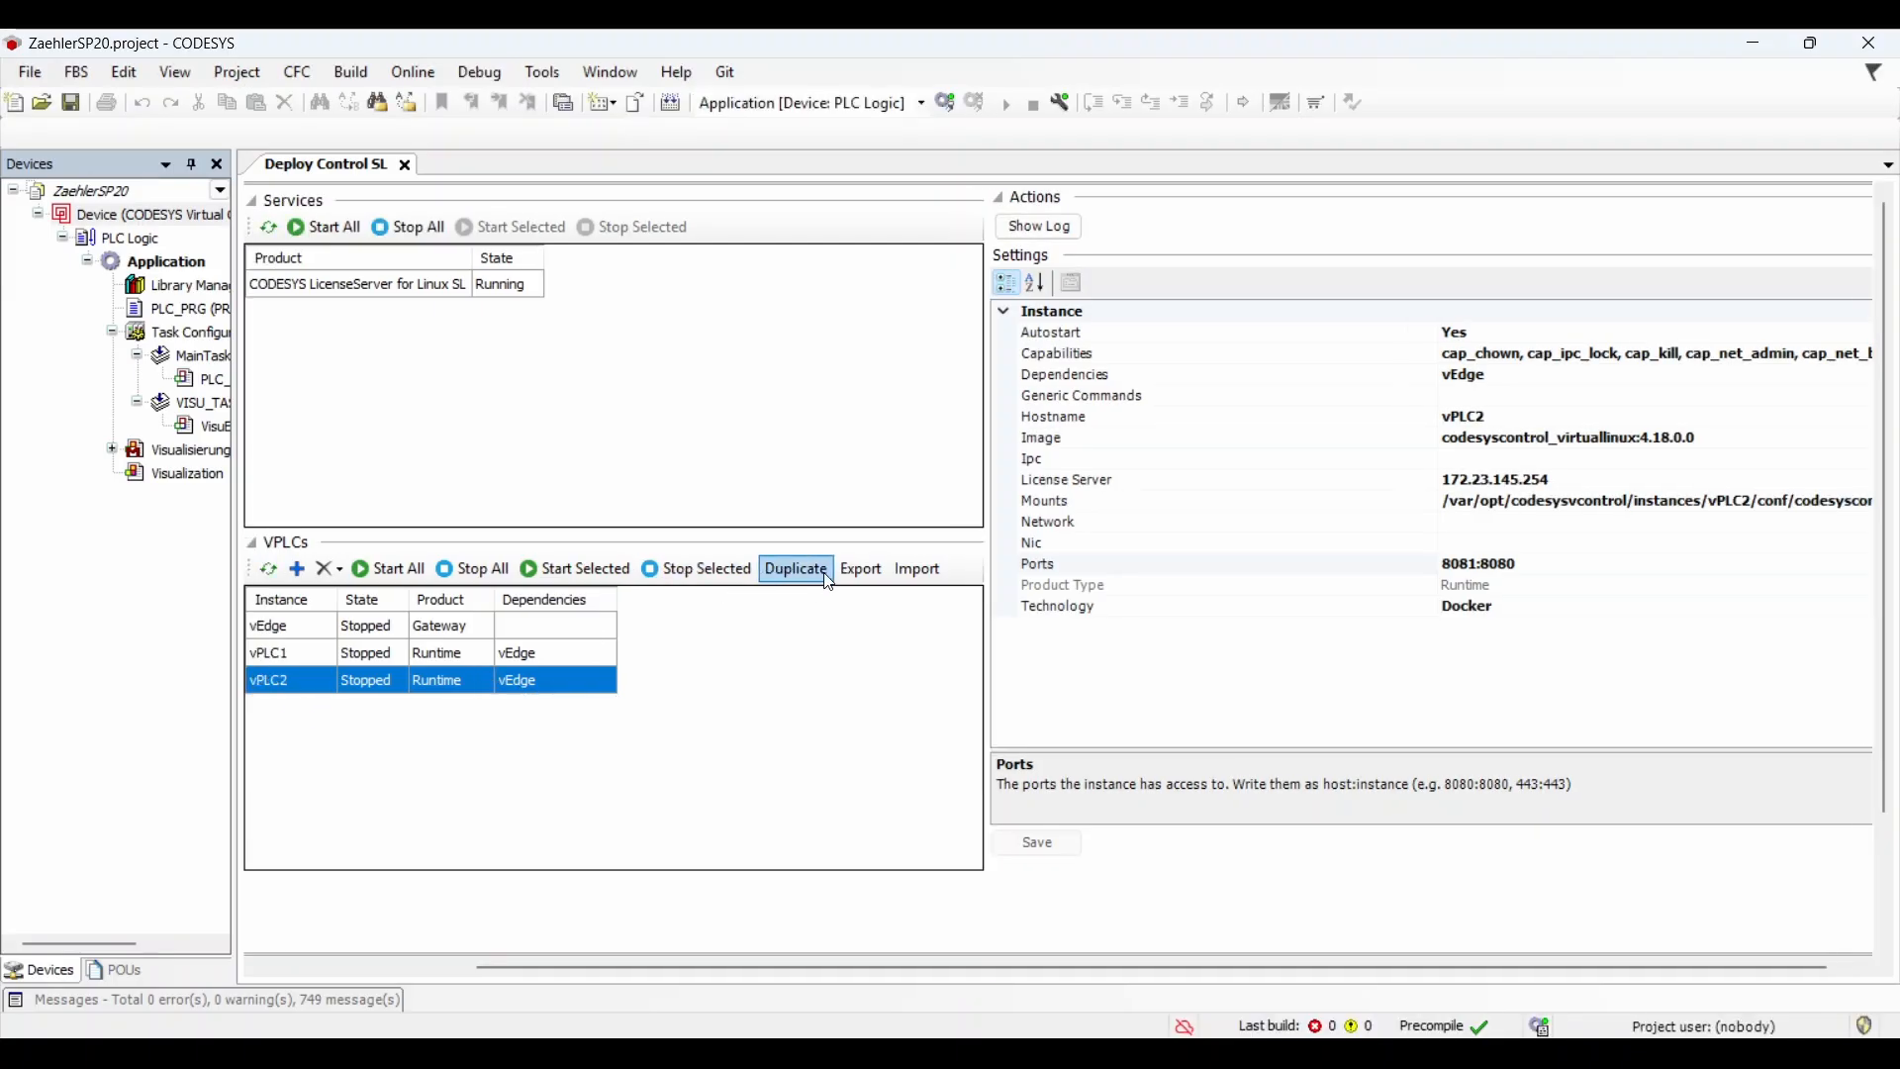
Step: Export vPLC2 to a zip in Downloads and open its VirtualInstance.cfg
{"action": "left_click", "coordinate": [857, 568]}
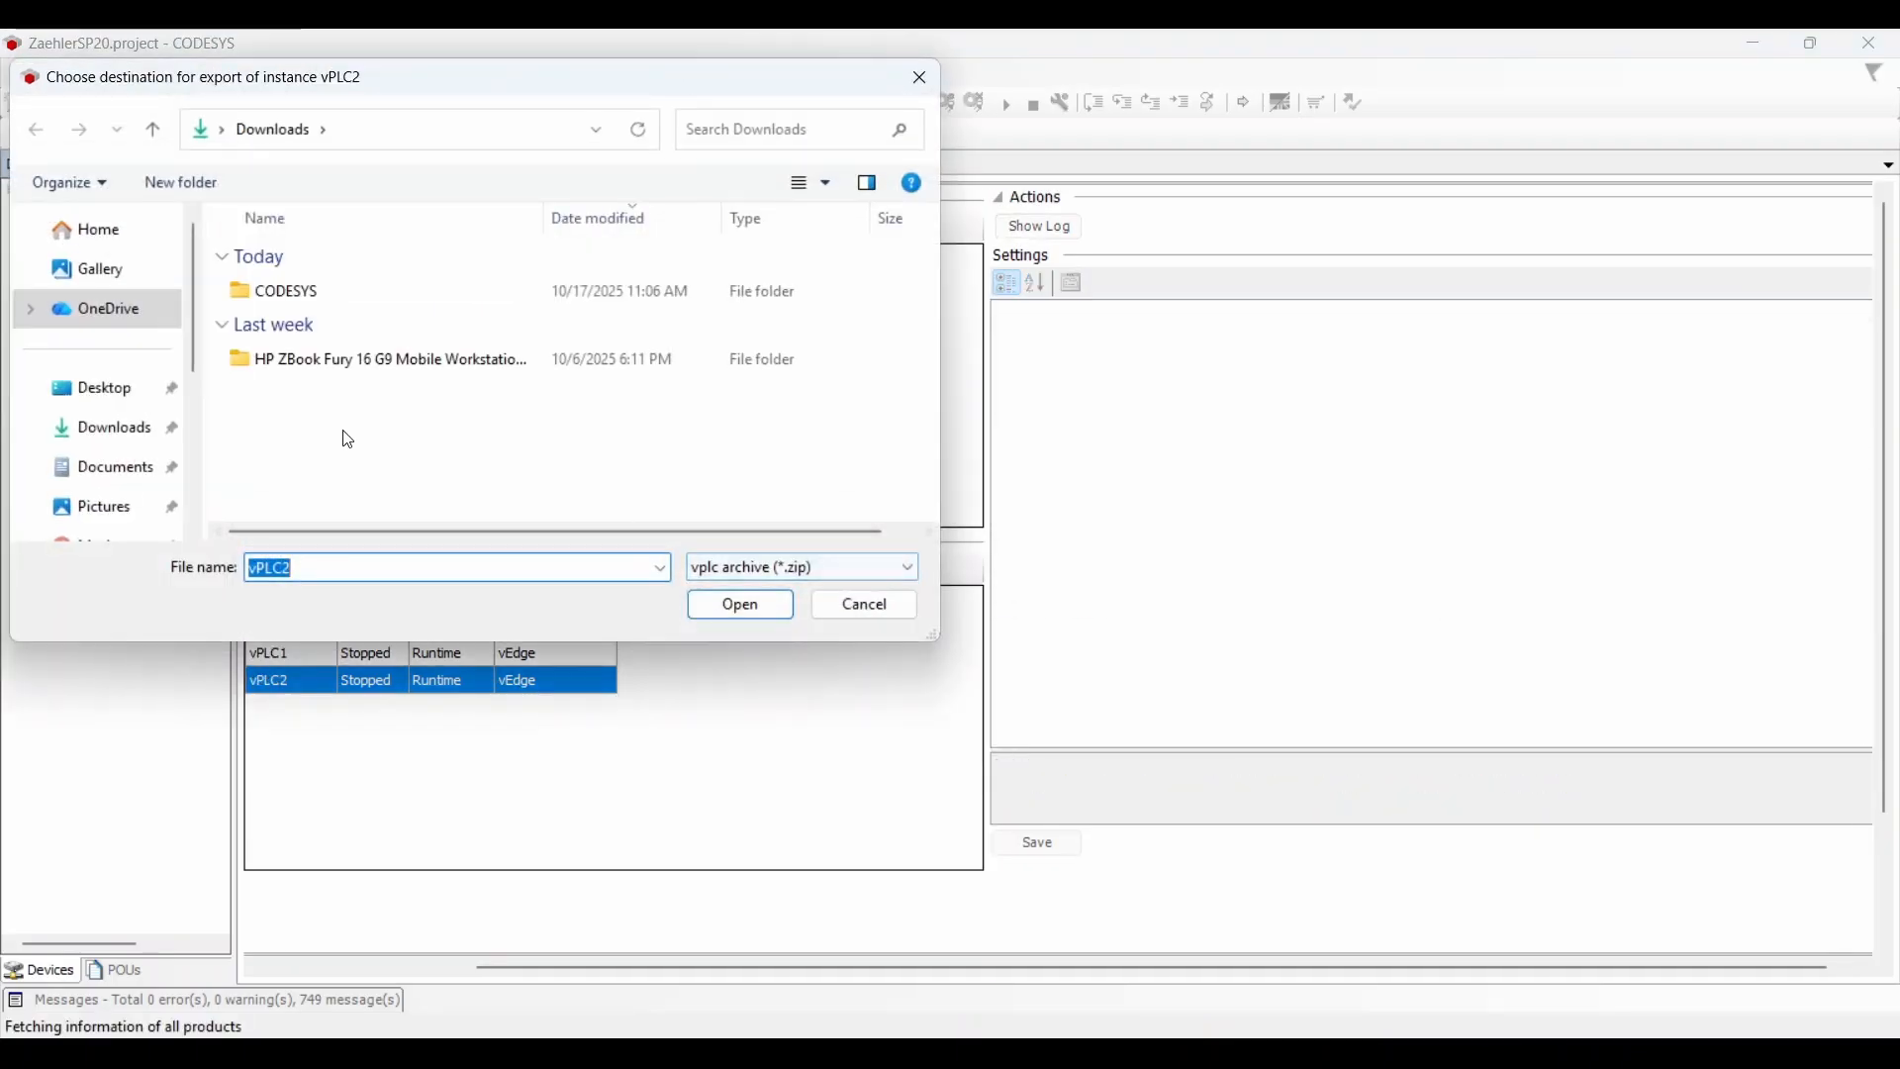
{"action": "left_click", "coordinate": [740, 604]}
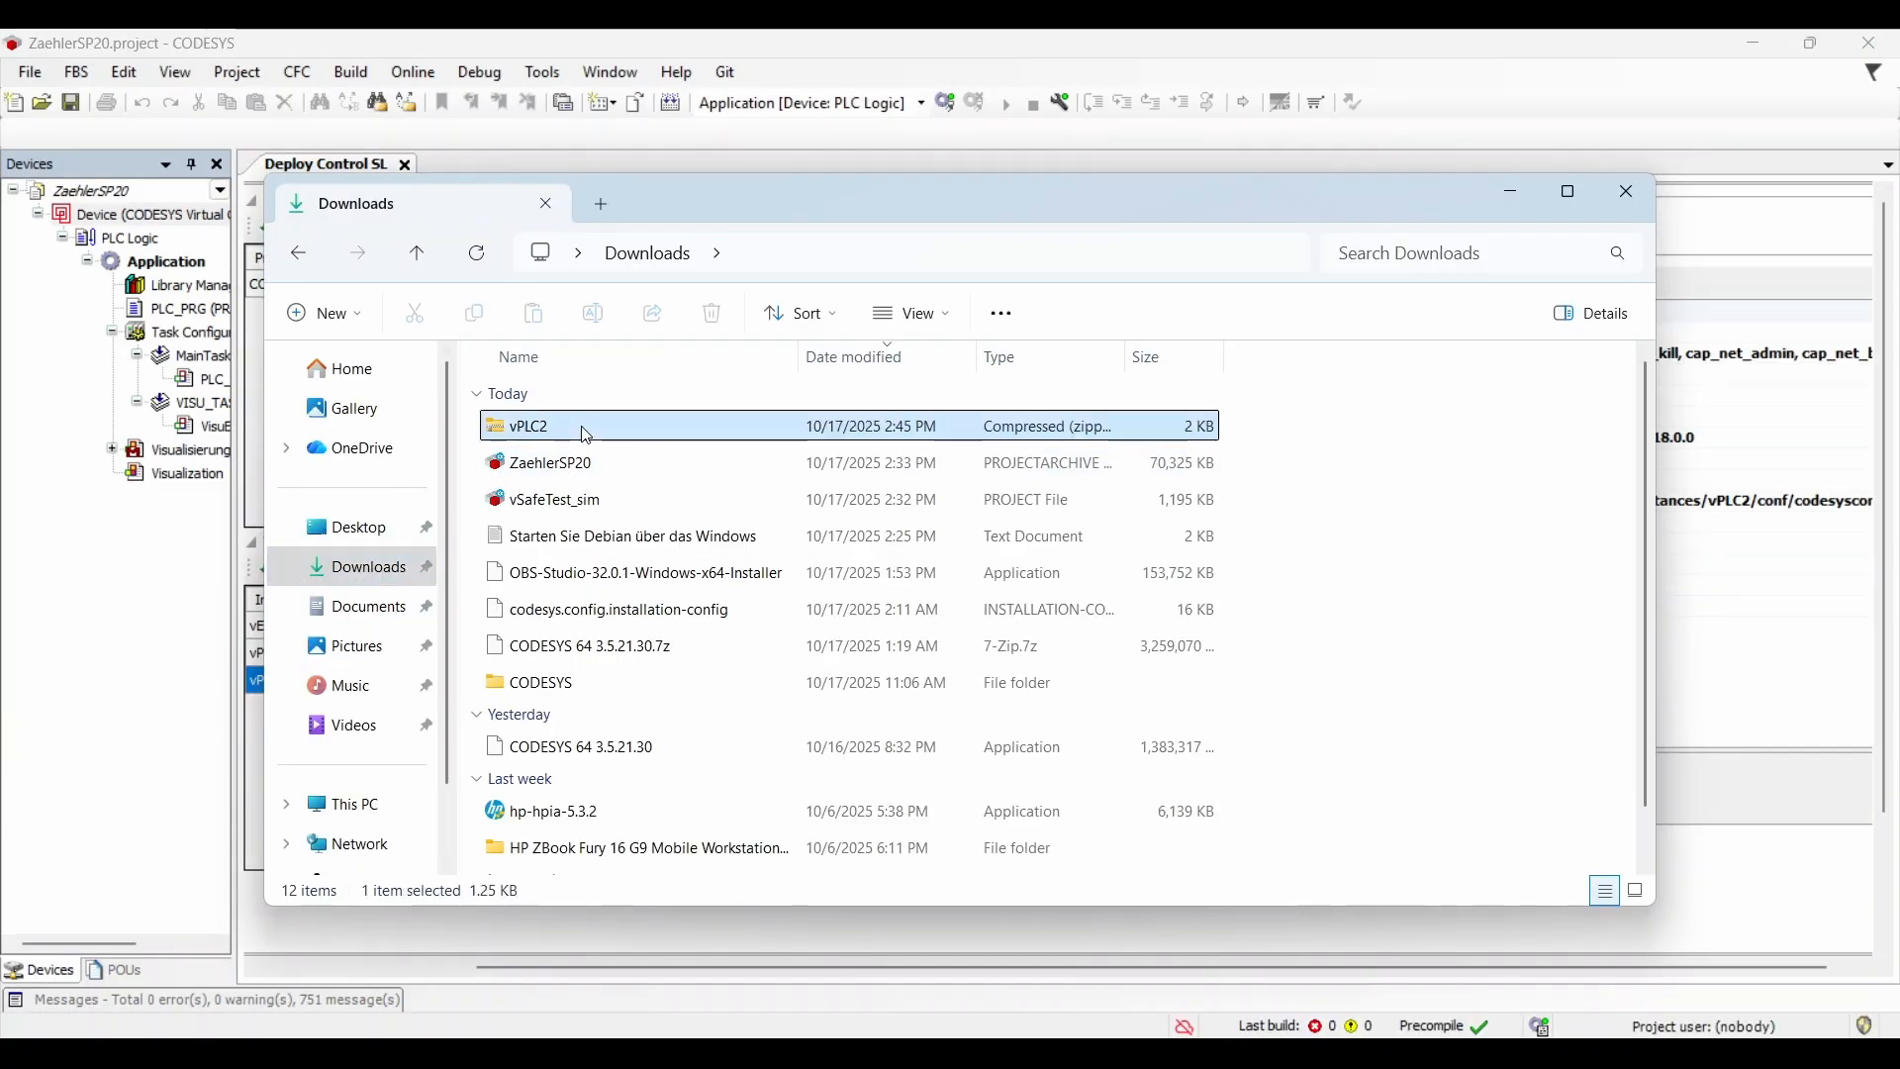
{"action": "double_click", "coordinate": [539, 427]}
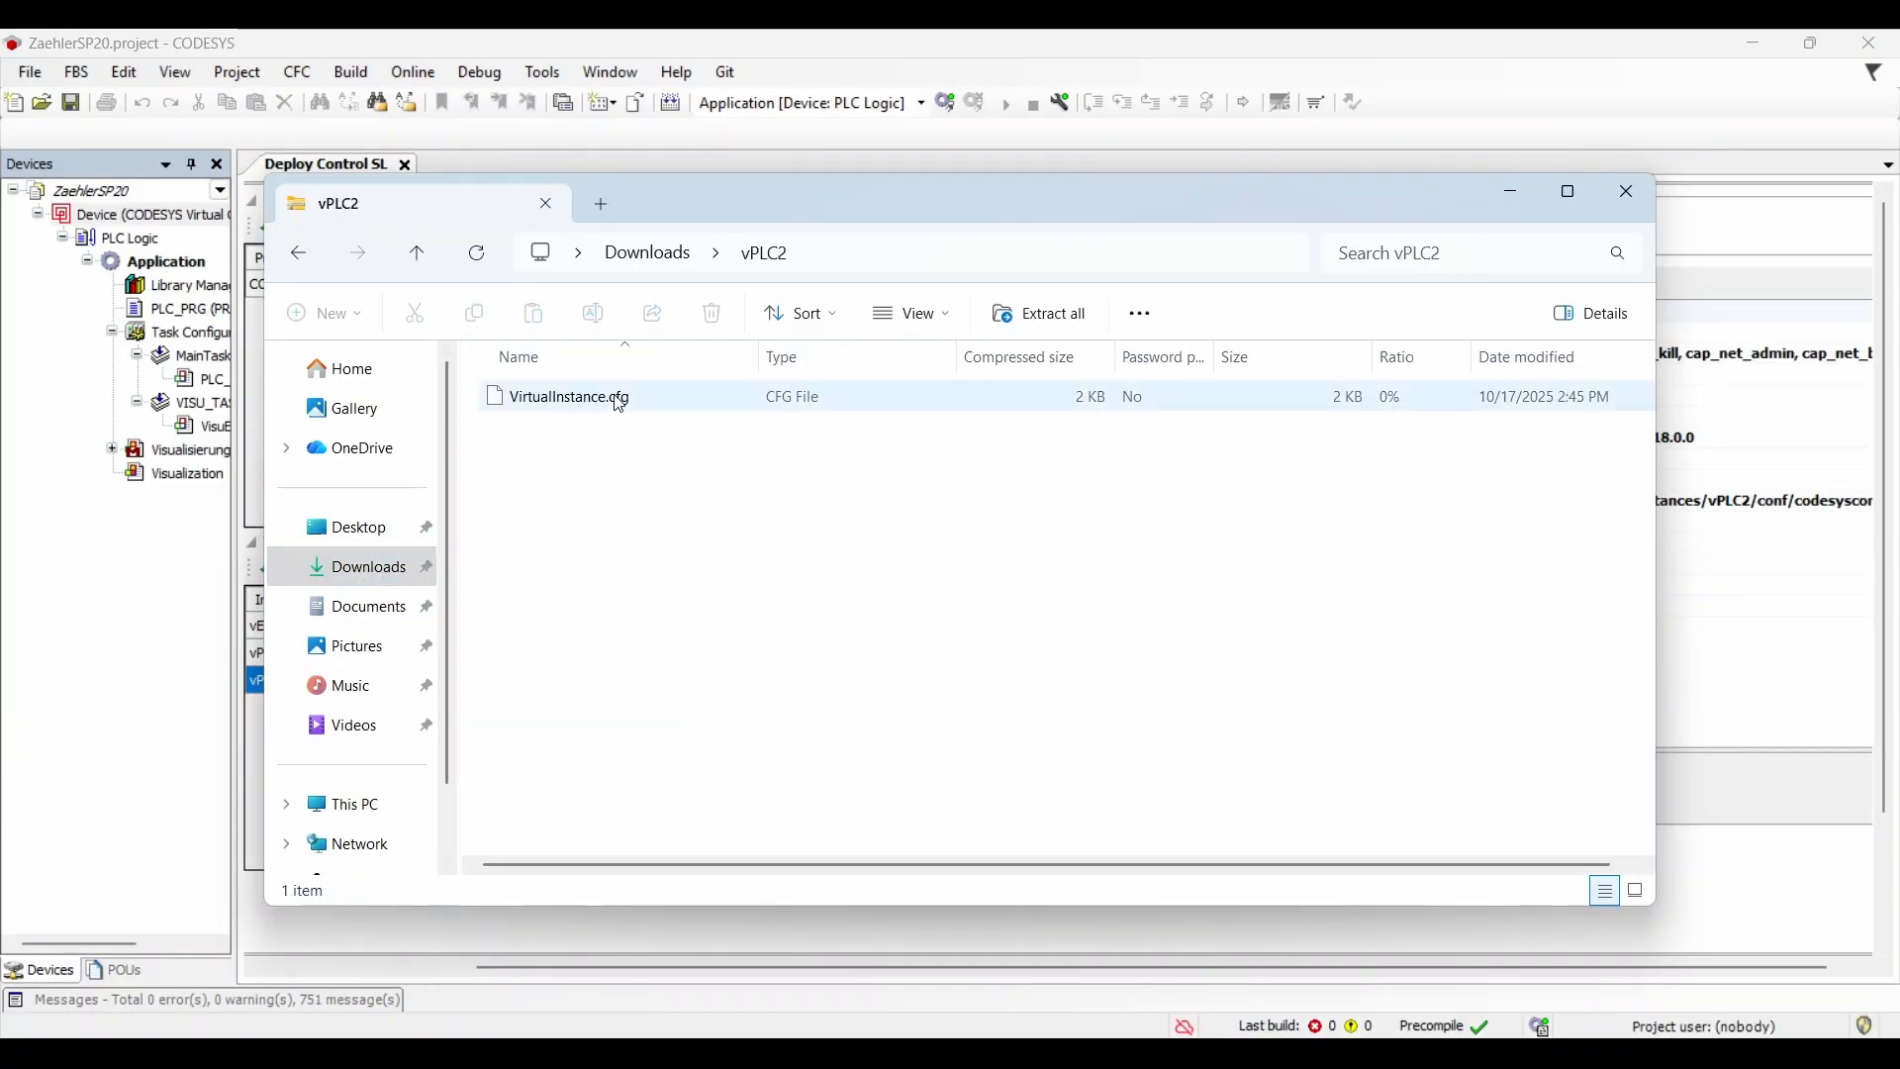
{"action": "left_click", "coordinate": [621, 405]}
{"action": "double_click", "coordinate": [621, 404]}
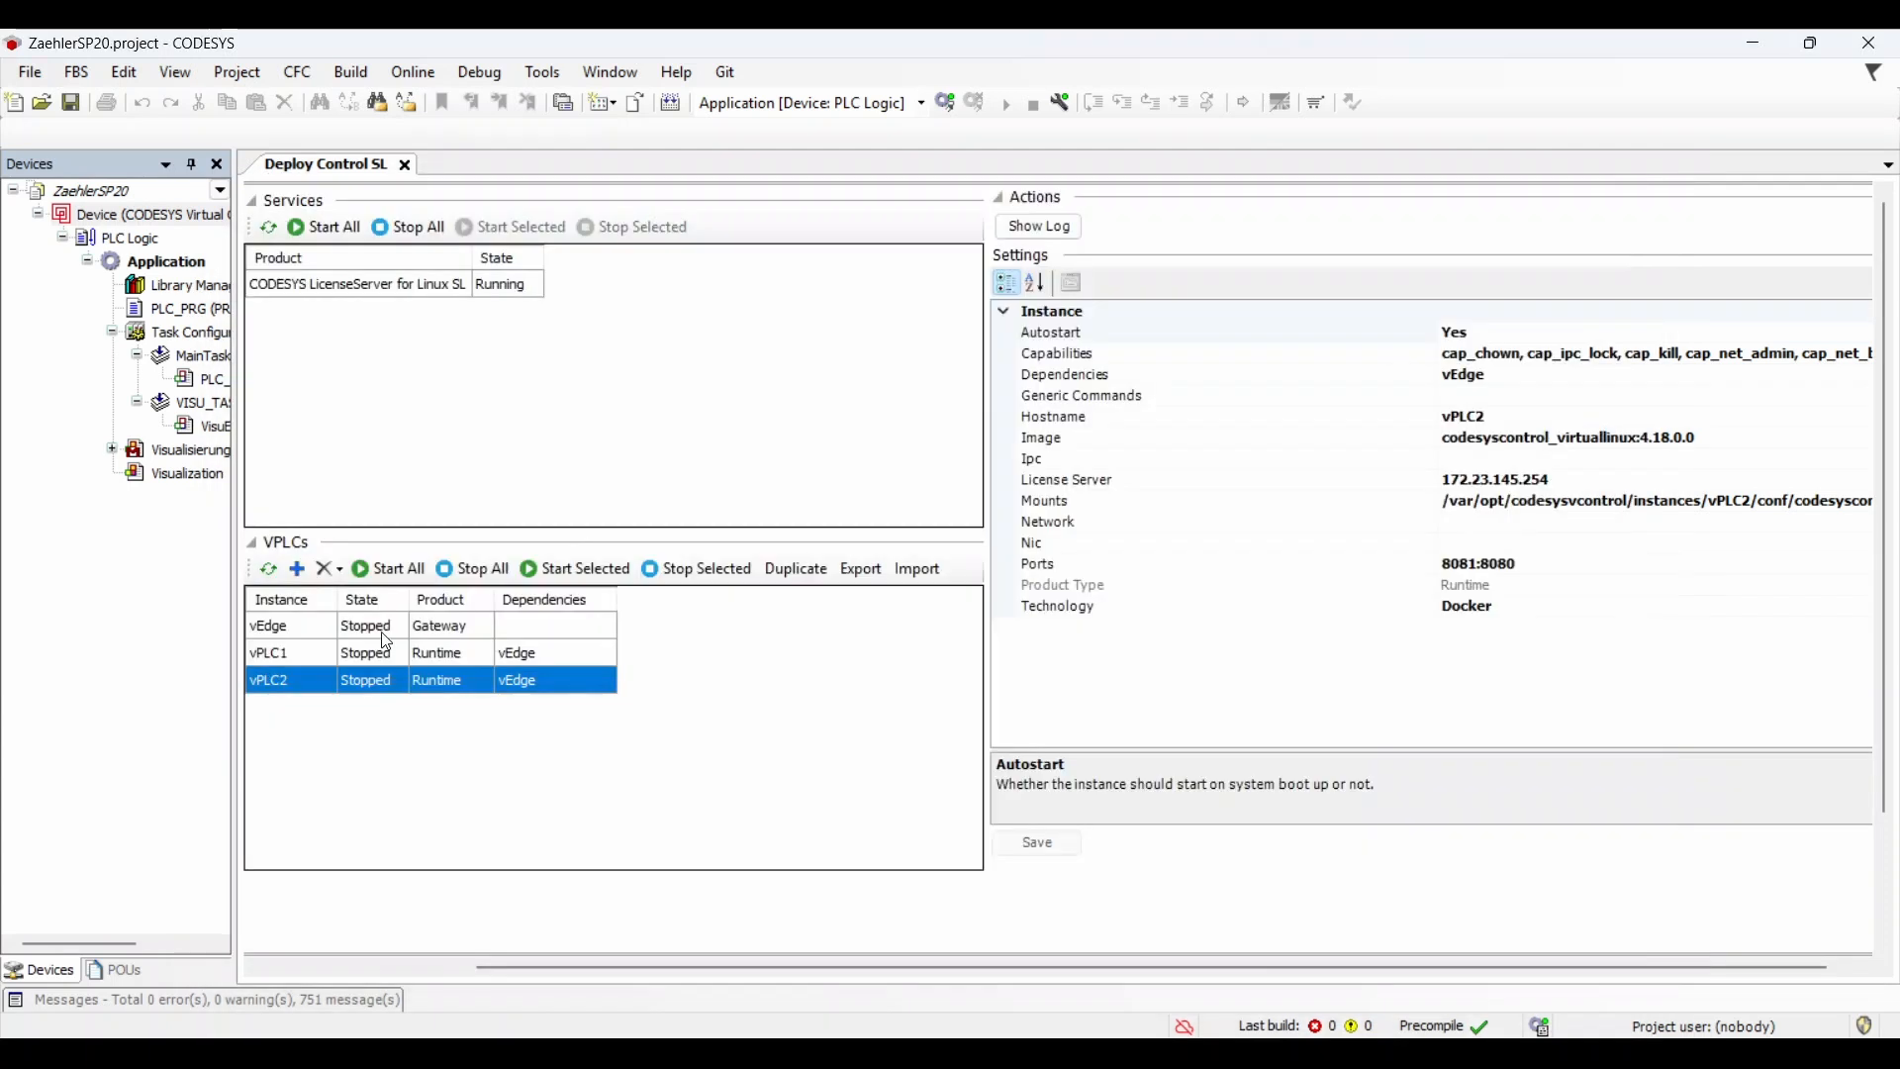
Step: Start all virtual PLCs and add a WSL2 gateway with IP 172.23.145.254
{"action": "left_click", "coordinate": [377, 569]}
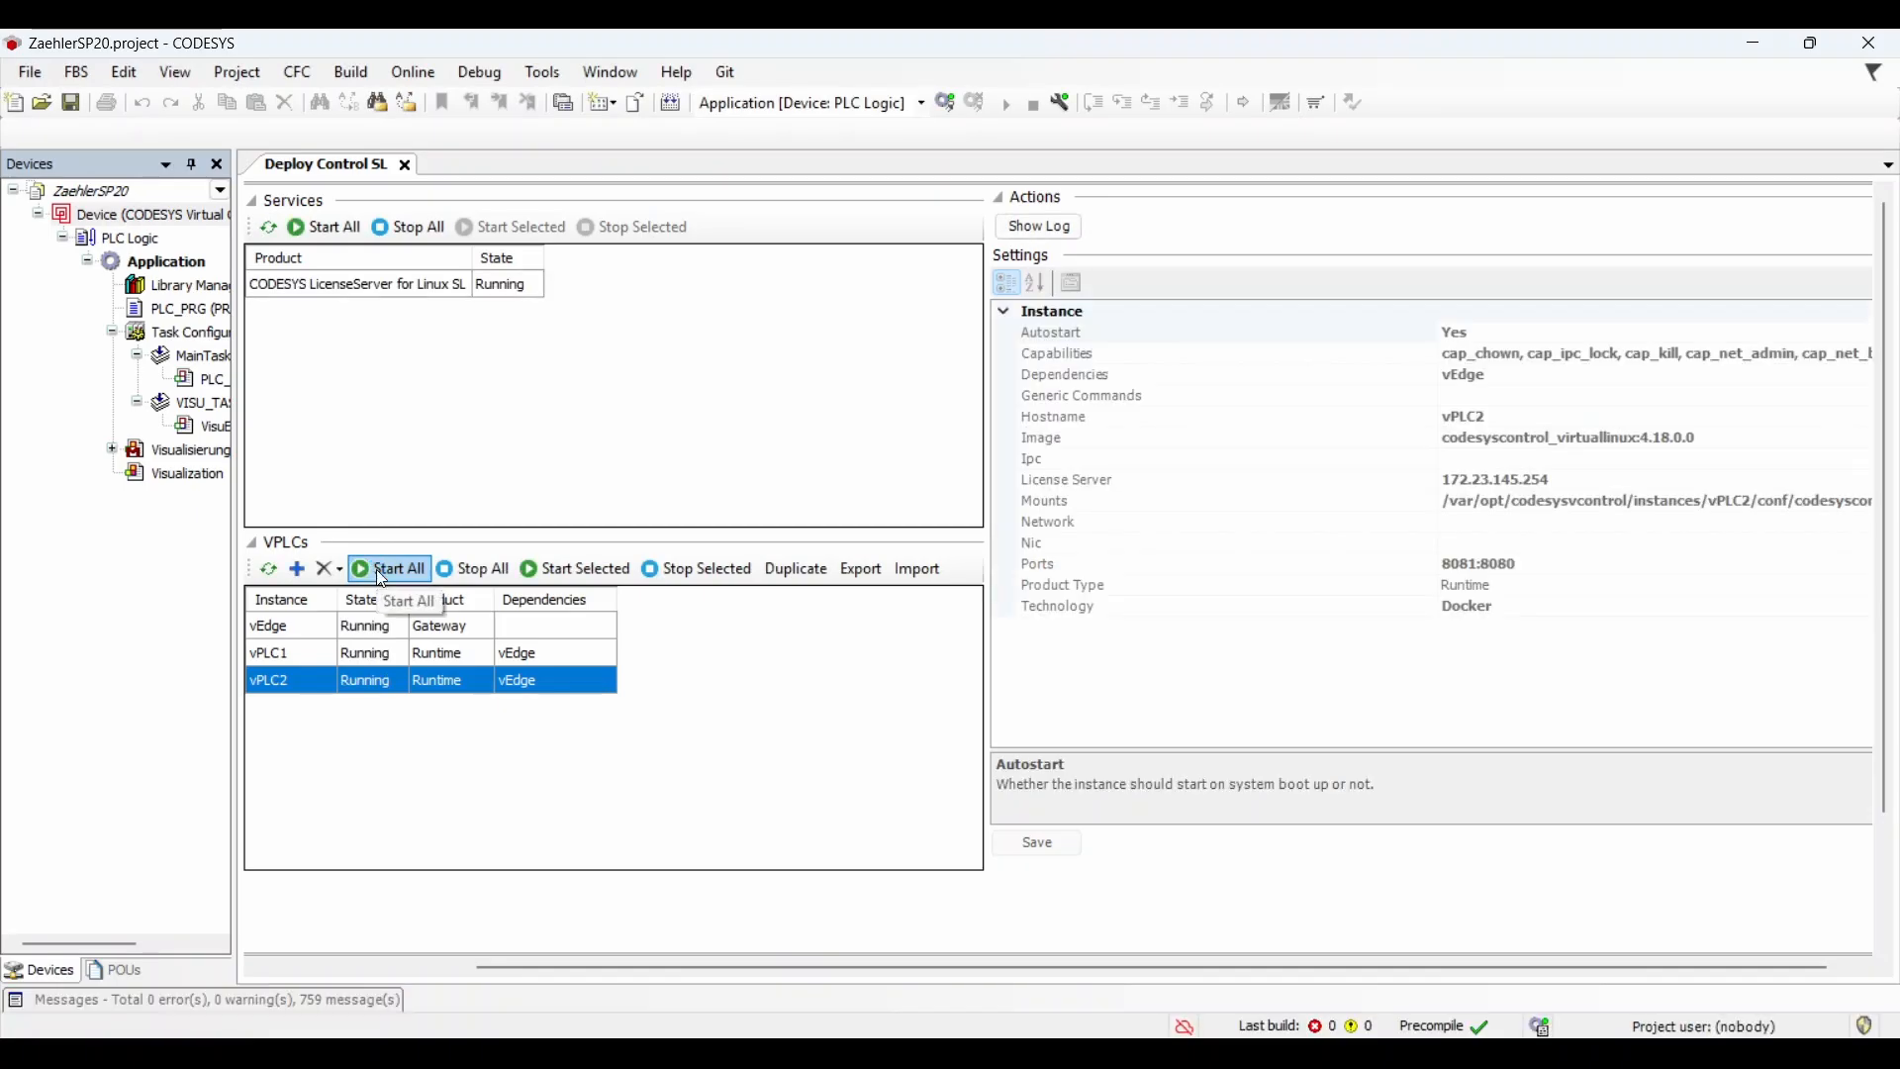
{"action": "left_click", "coordinate": [336, 630]}
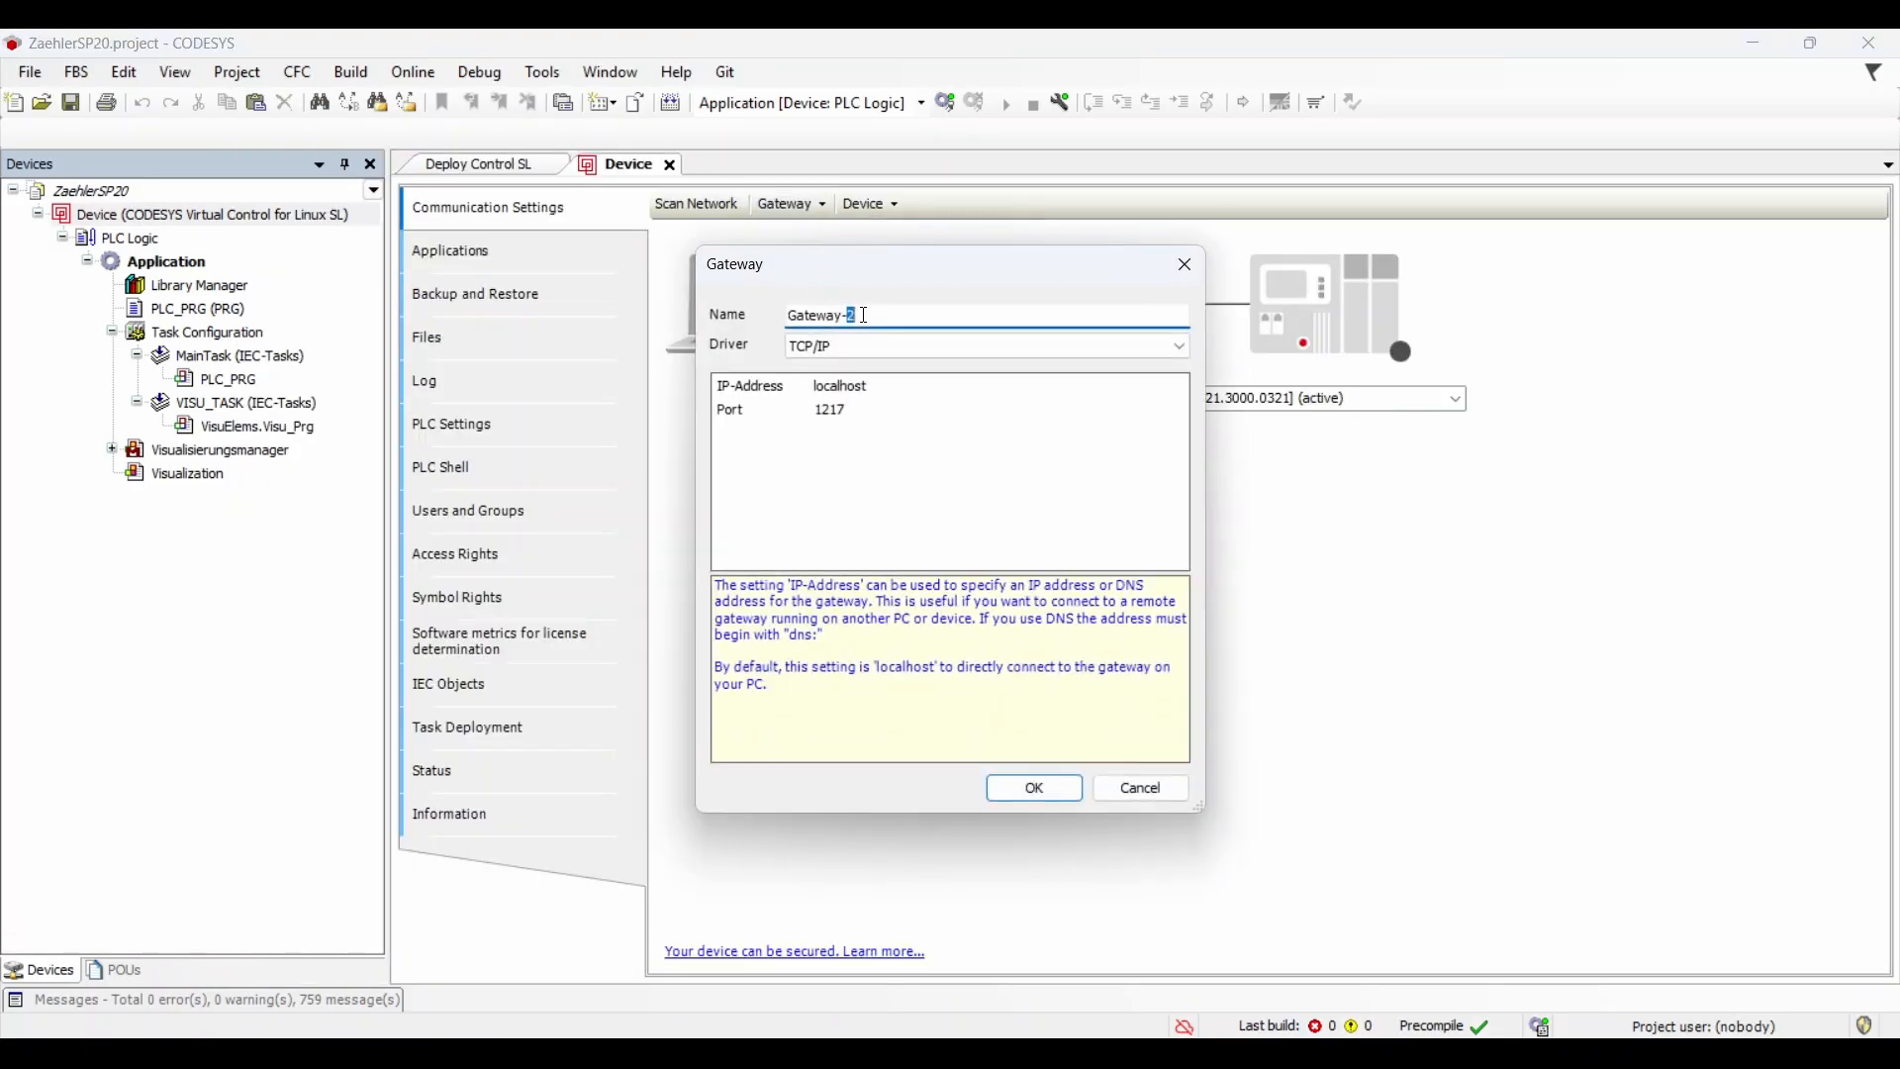
{"action": "left_click_drag", "start_coordinate": [788, 315], "coordinate": [863, 315]}
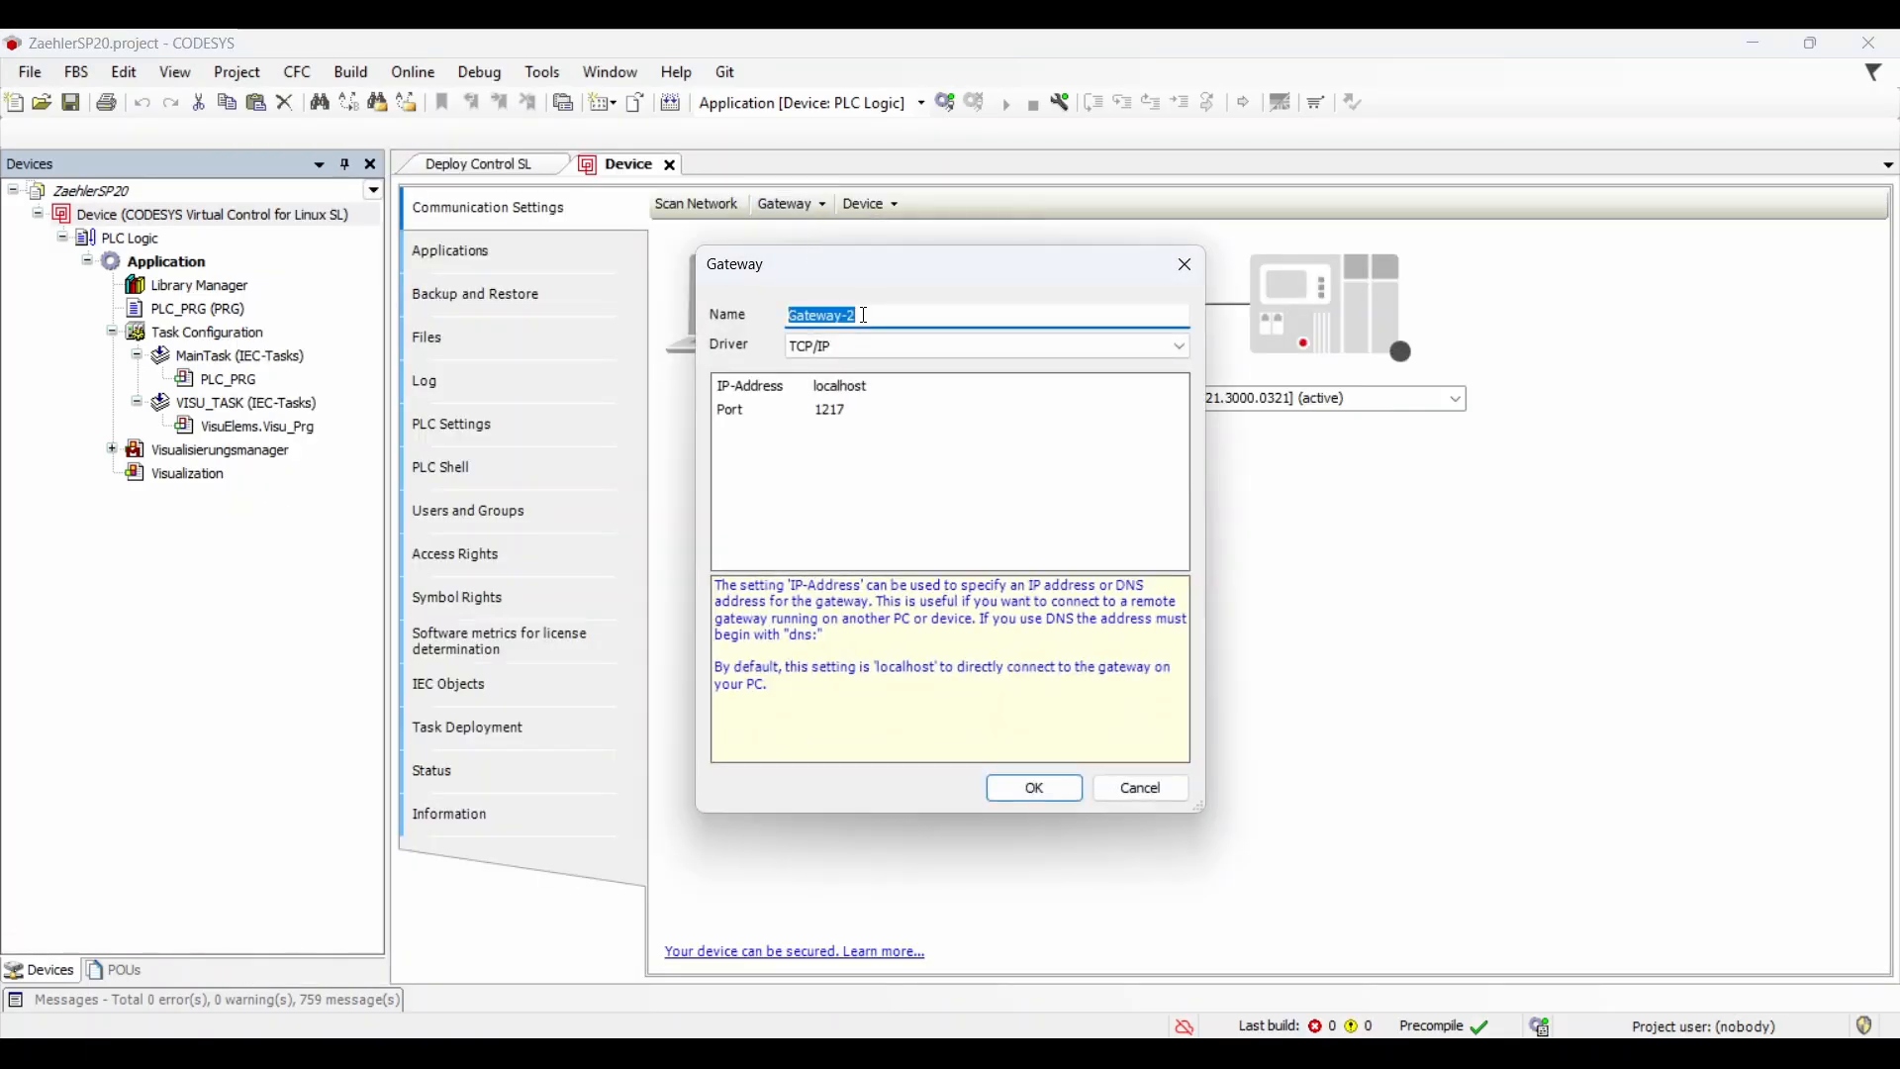
{"action": "double_click", "coordinate": [826, 384]}
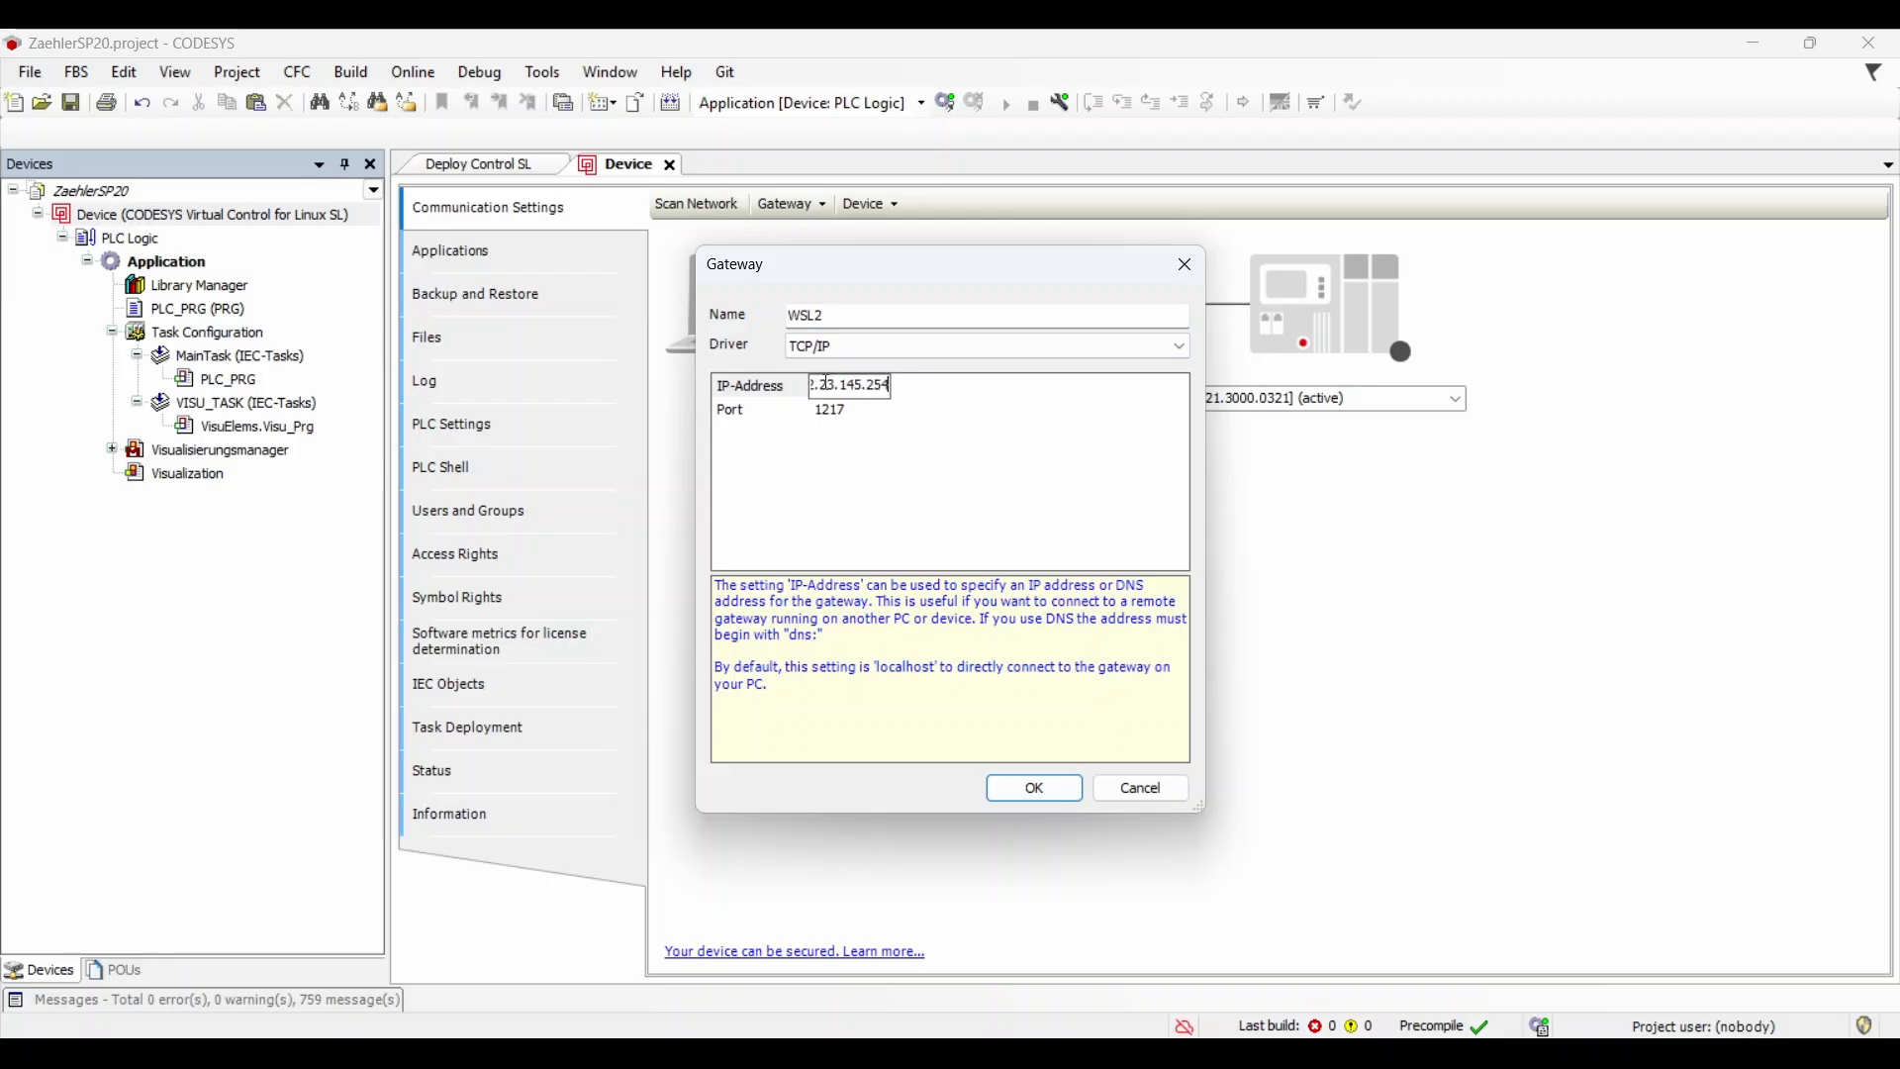
{"action": "key", "text": "Return"}
{"action": "left_click", "coordinate": [1035, 789]}
Step: Use the WSL2 gateway to scan the network and choose vPLC1 as the target
{"action": "left_click", "coordinate": [1132, 399]}
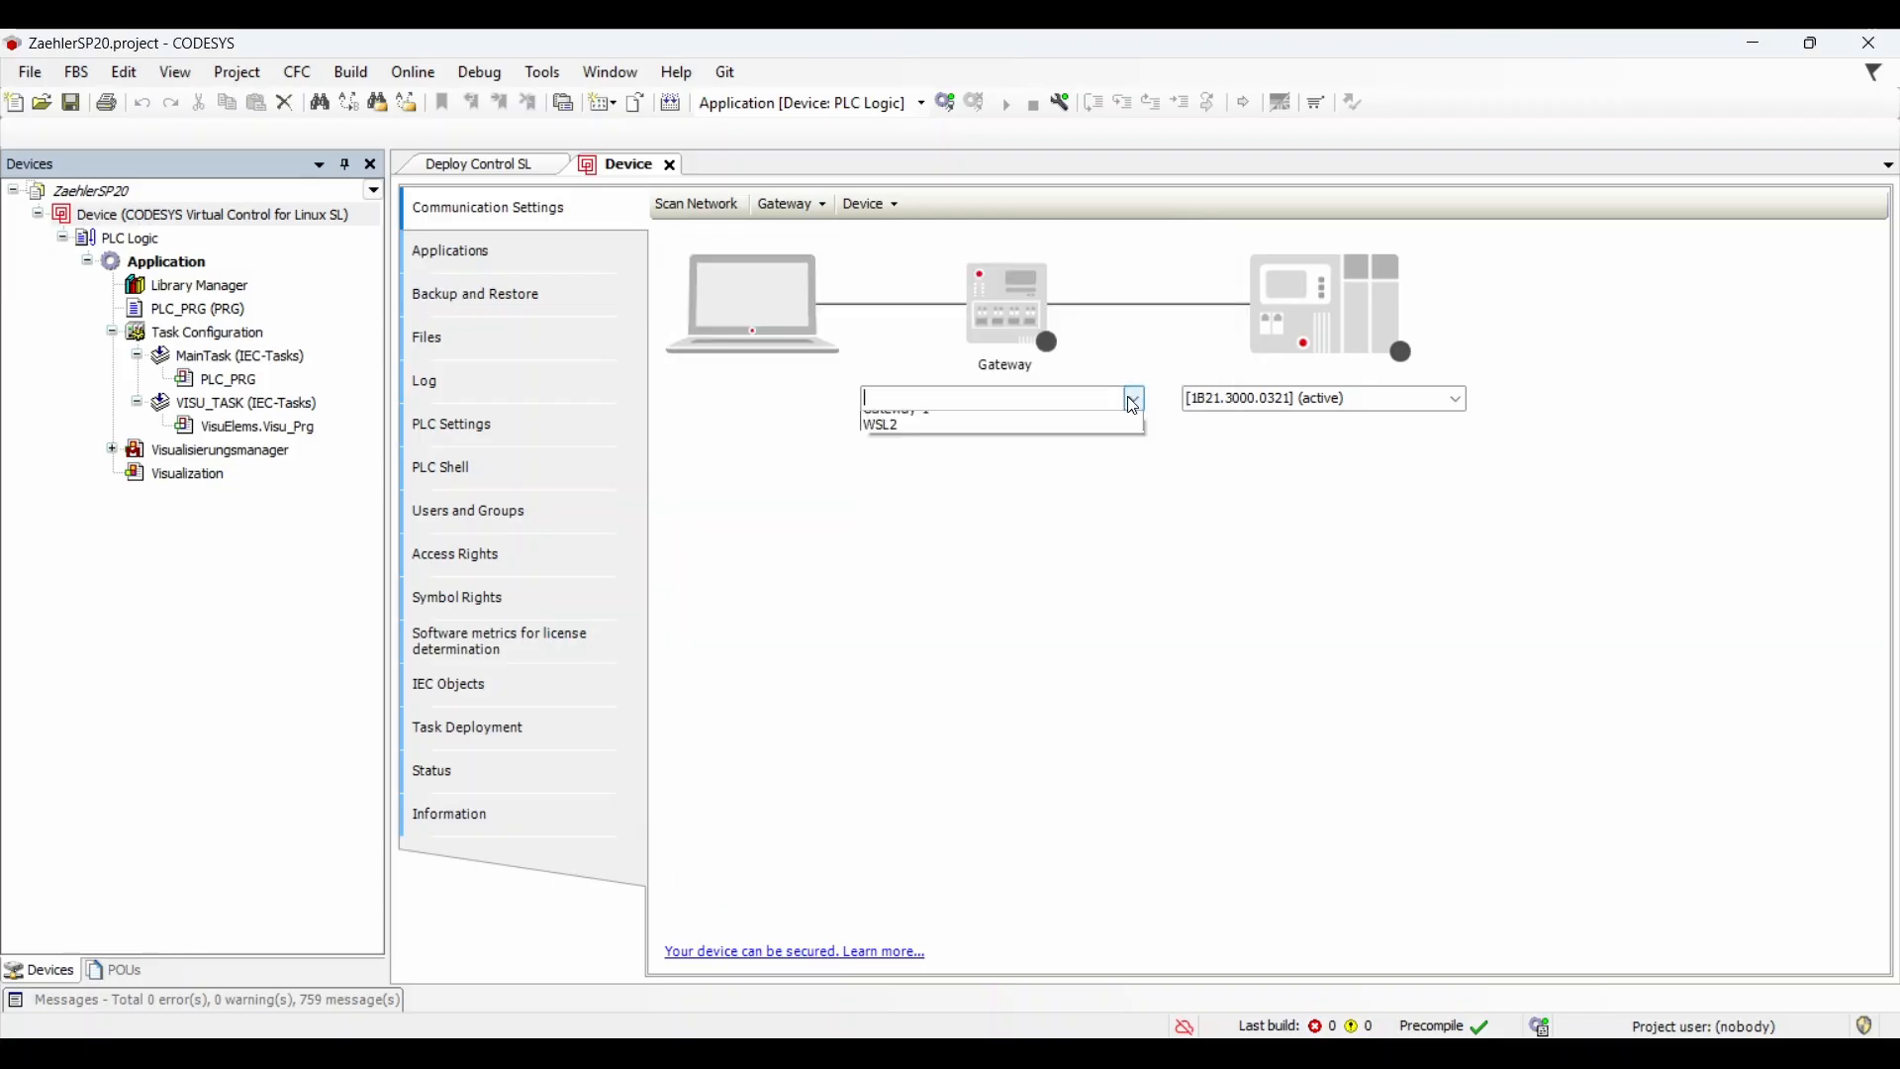
{"action": "left_click", "coordinate": [1058, 424]}
{"action": "left_click", "coordinate": [701, 204]}
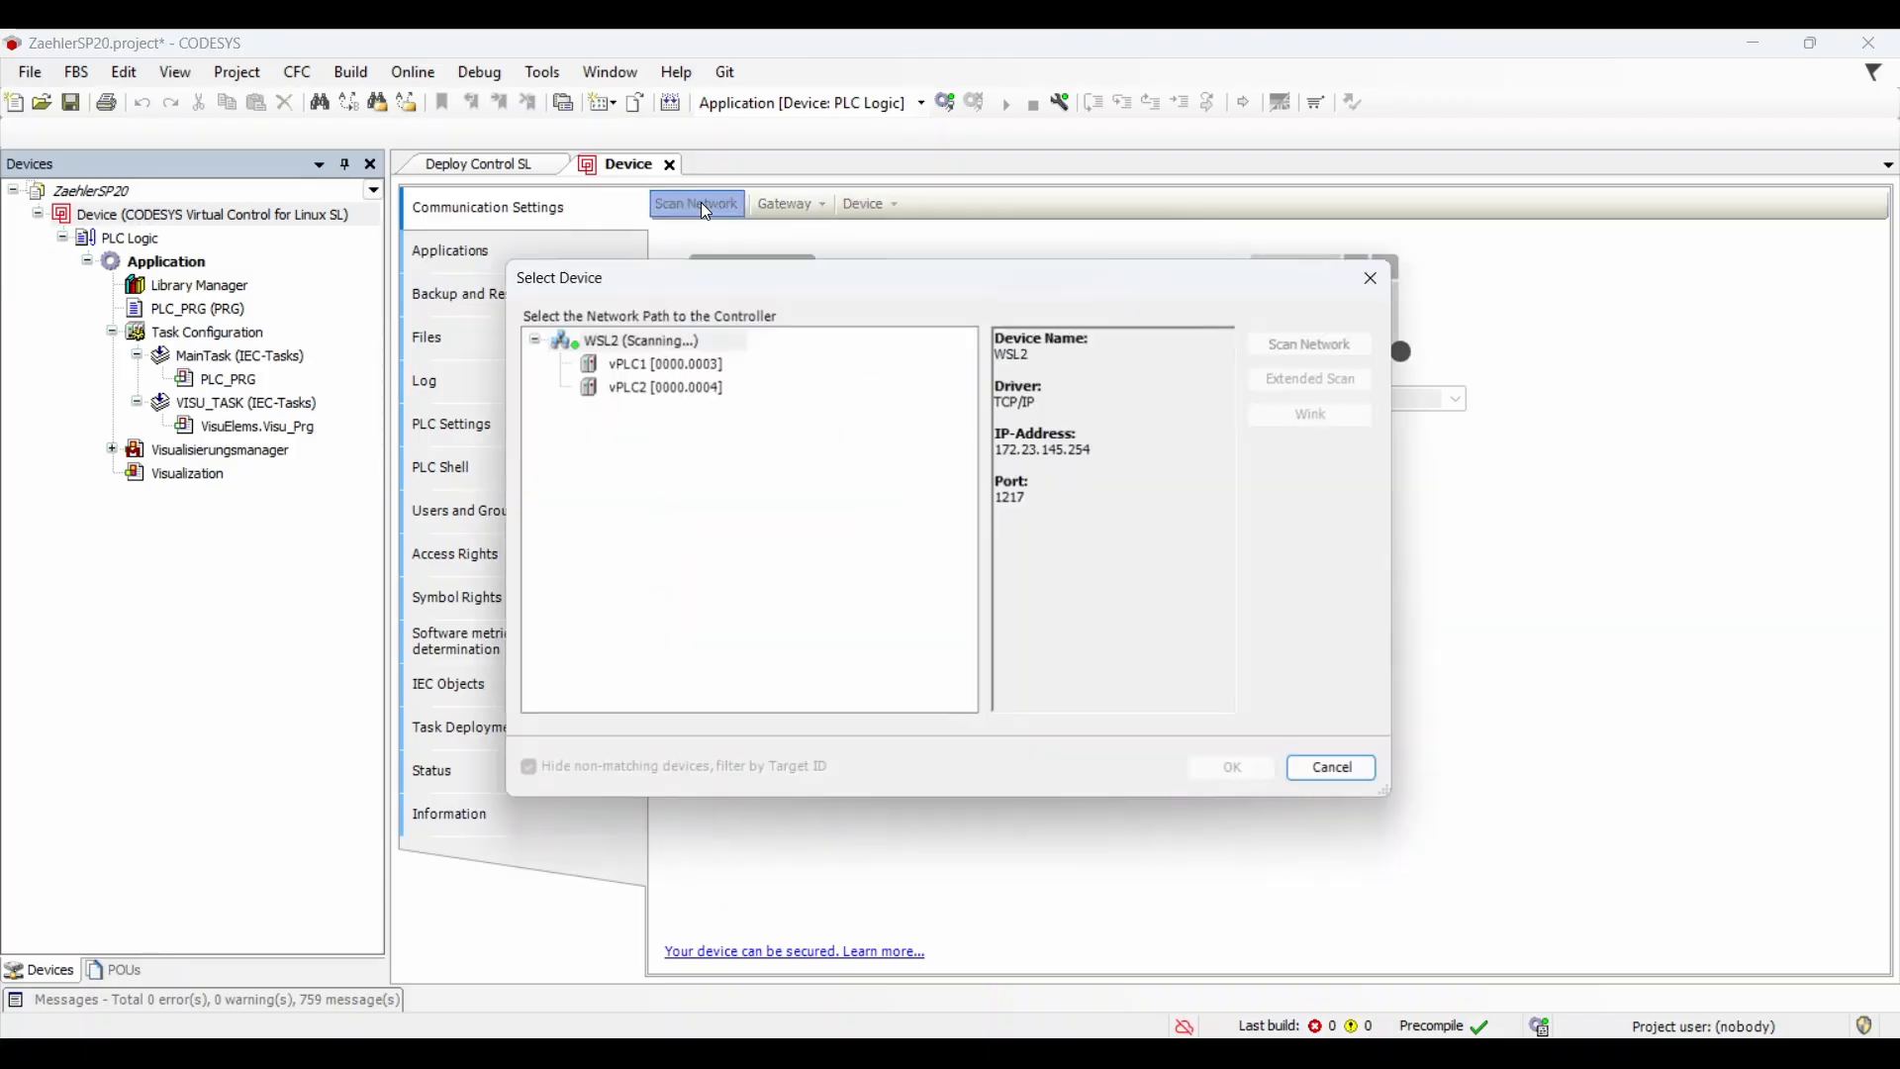
{"action": "left_click", "coordinate": [638, 363]}
{"action": "left_click", "coordinate": [1227, 769]}
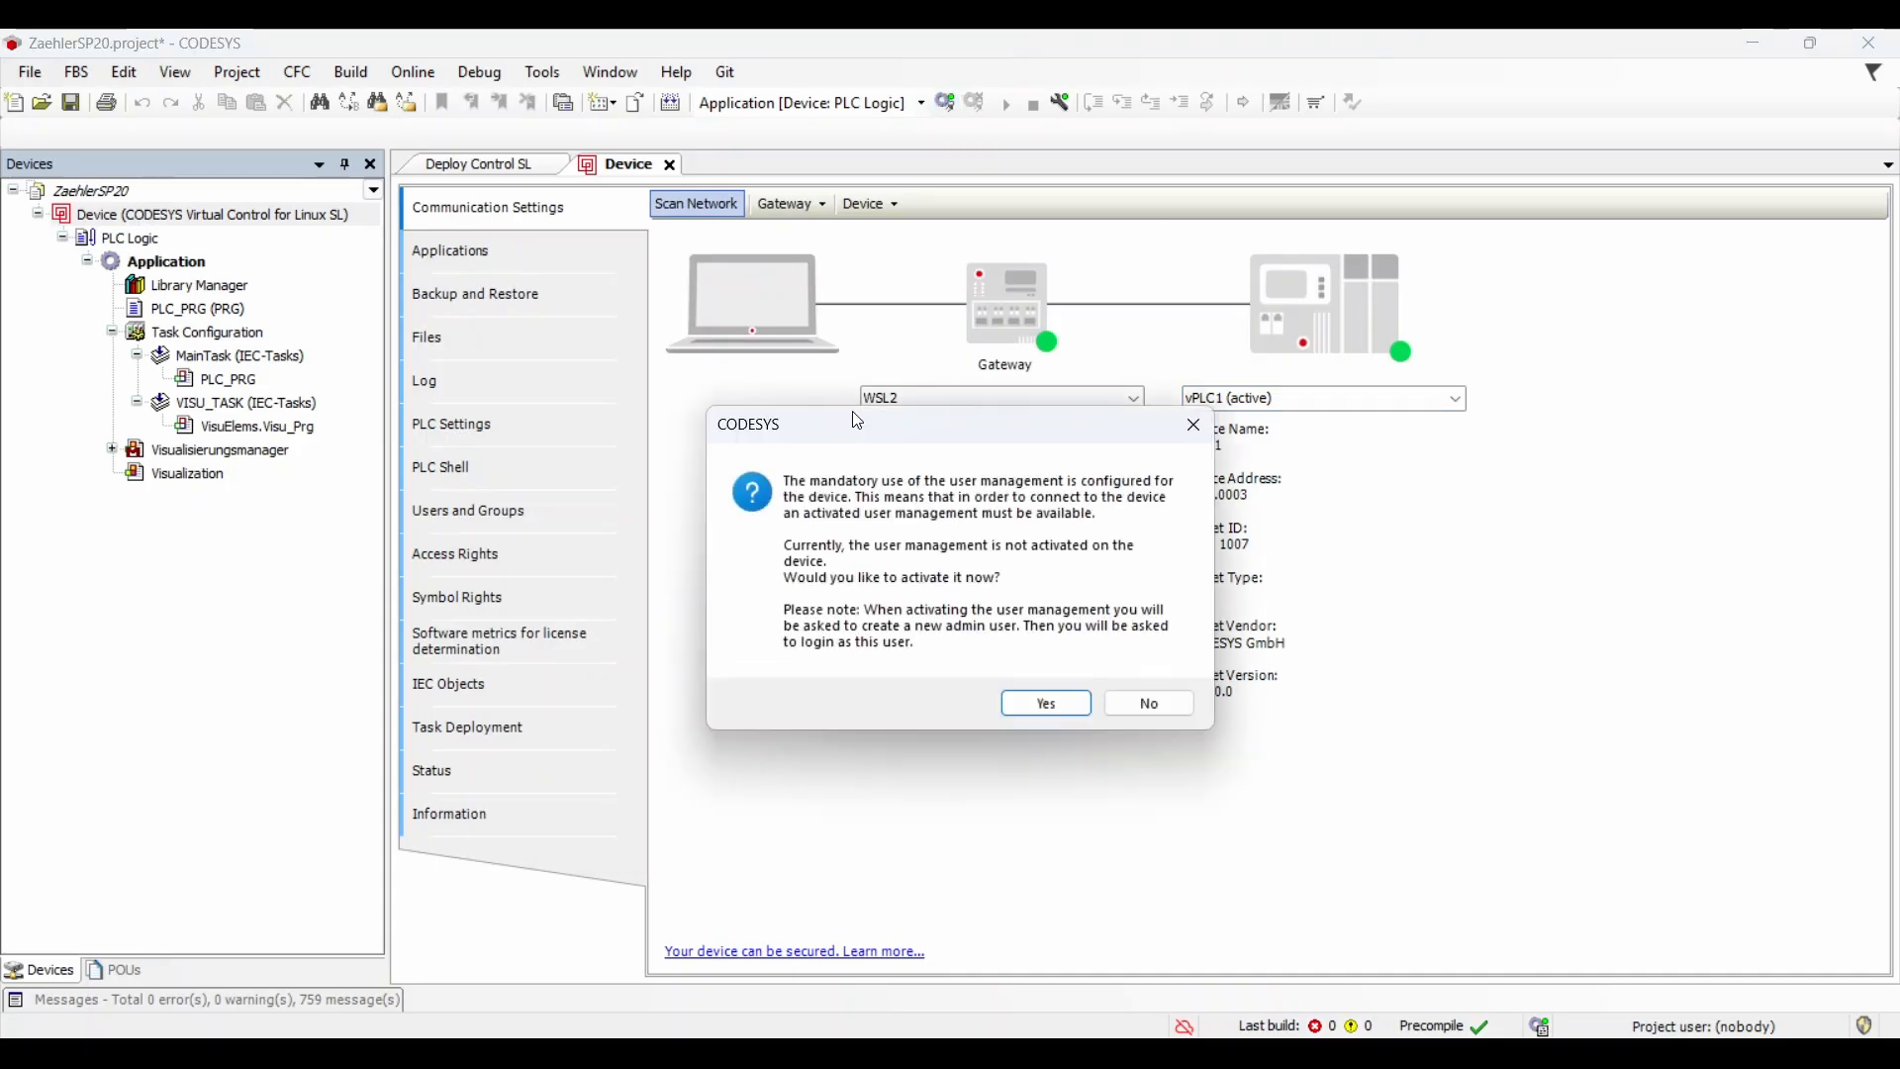
Step: Activate user management on vPLC1 by creating an admin device user with a password
{"action": "left_click", "coordinate": [1042, 700]}
{"action": "type", "text": "••••••••"}
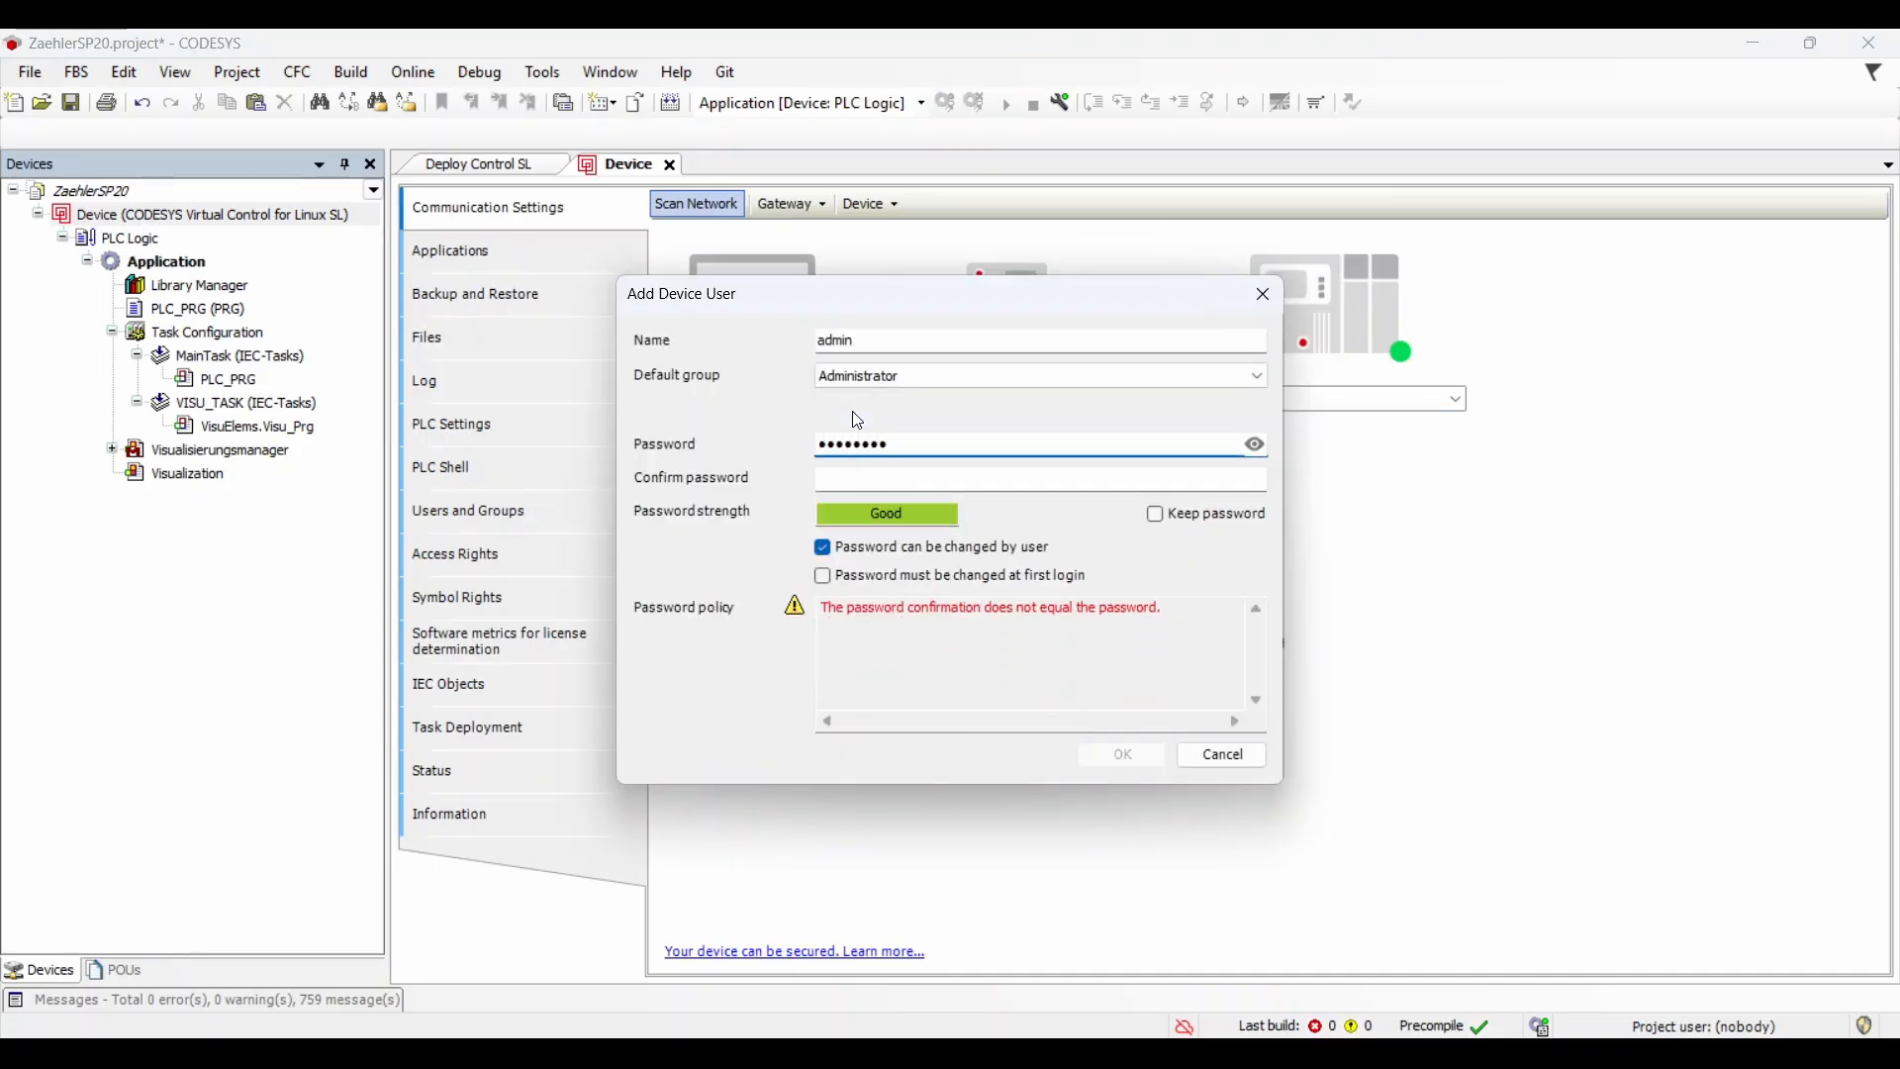
{"action": "key", "text": "Tab"}
{"action": "type", "text": "••••••••"}
{"action": "key", "text": "Return"}
Step: Log on to vPLC1 as admin, download the application and start it running
{"action": "type", "text": "admin"}
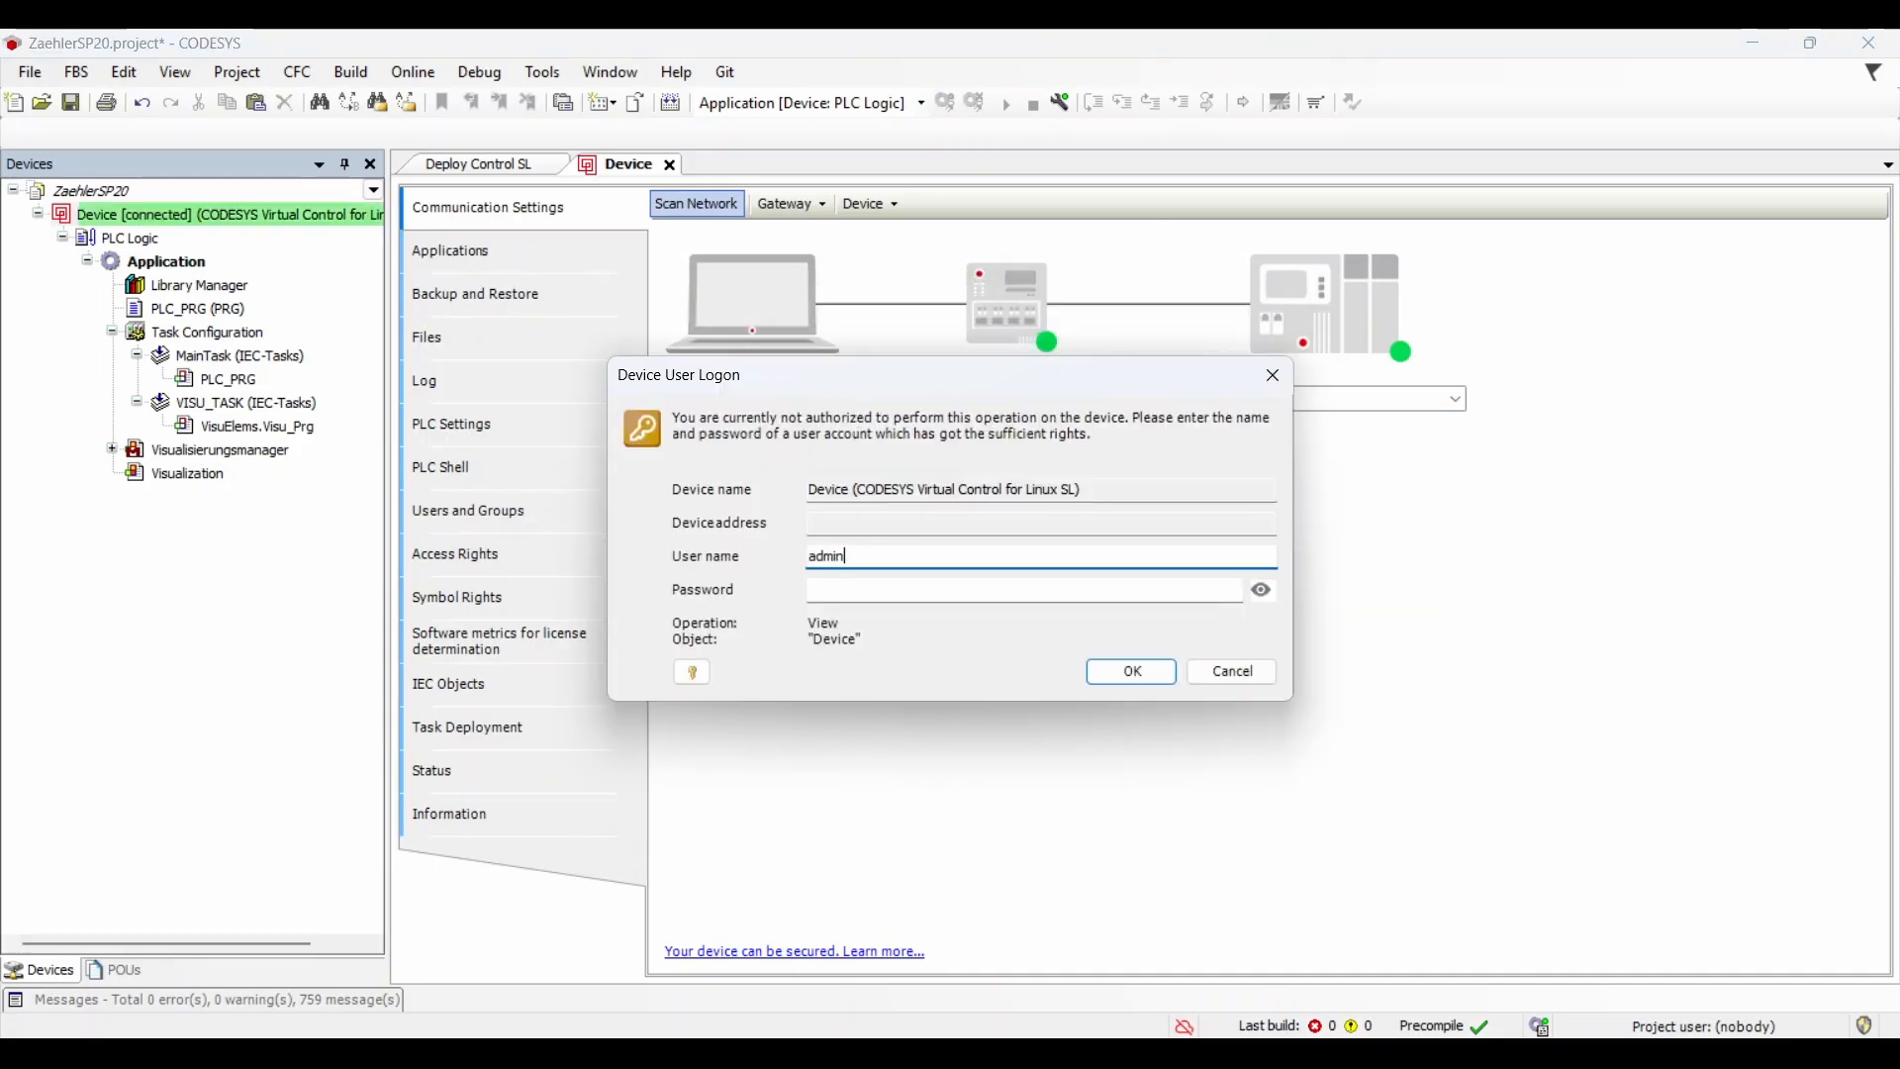
{"action": "key", "text": "Tab"}
{"action": "type", "text": "••"}
{"action": "key", "text": "Return"}
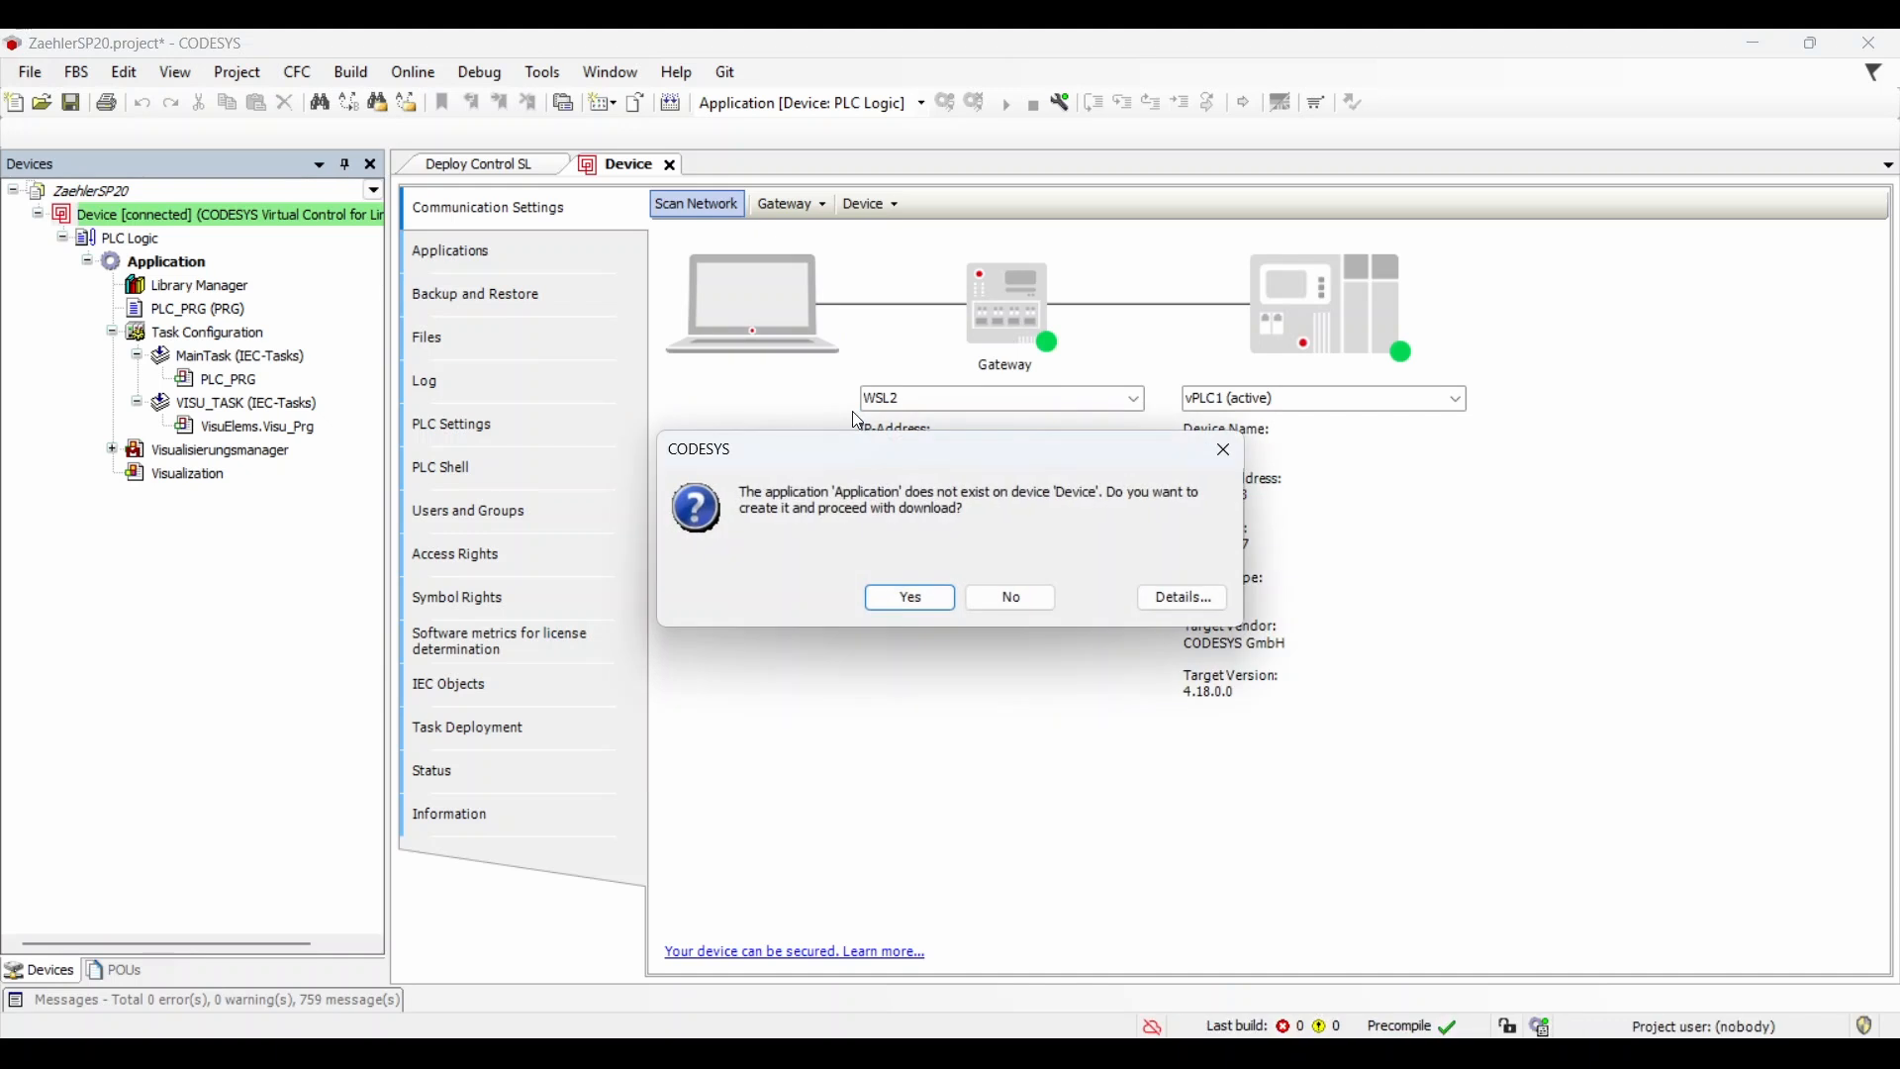
{"action": "key", "text": "Return"}
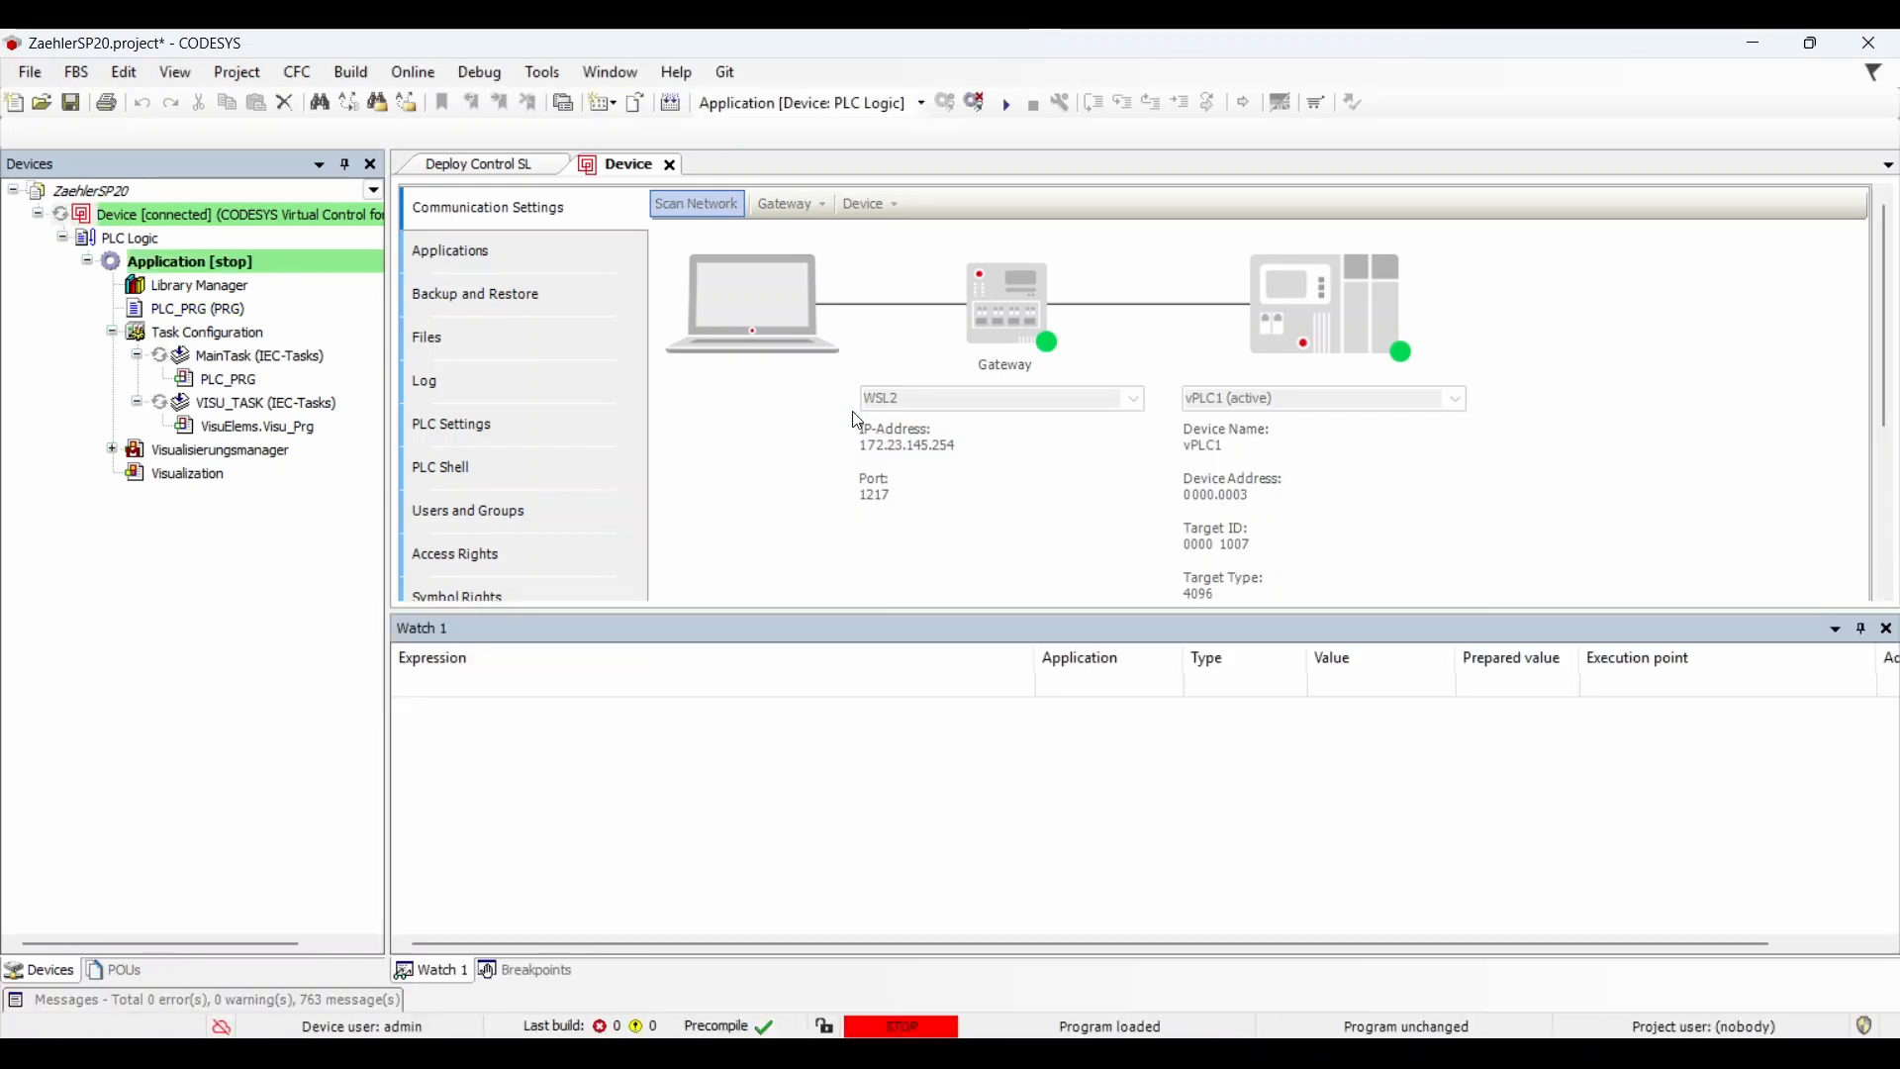
{"action": "left_click", "coordinate": [1005, 105]}
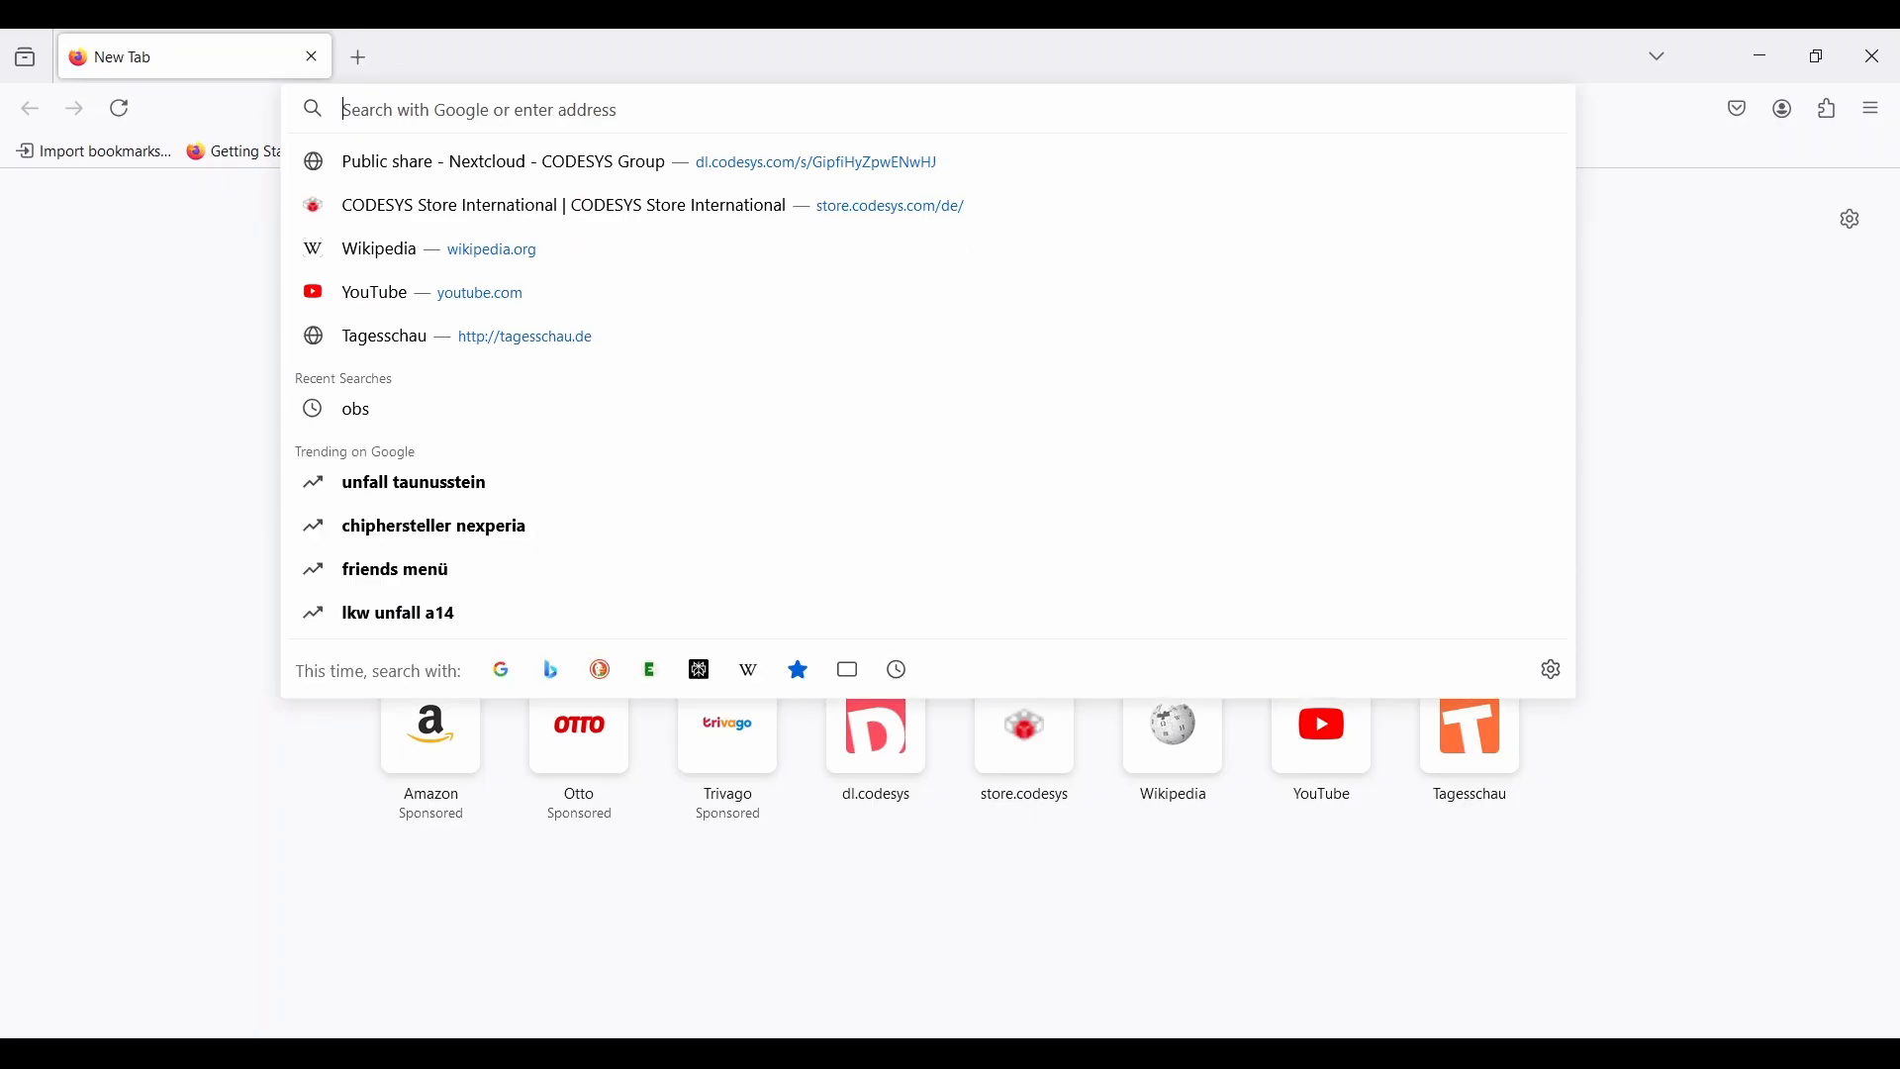
Step: Open 172.23.145.254:8080 in Firefox, switch the counter on and drag the setpoint slider right
{"action": "type", "text": "172.23.145.254:"}
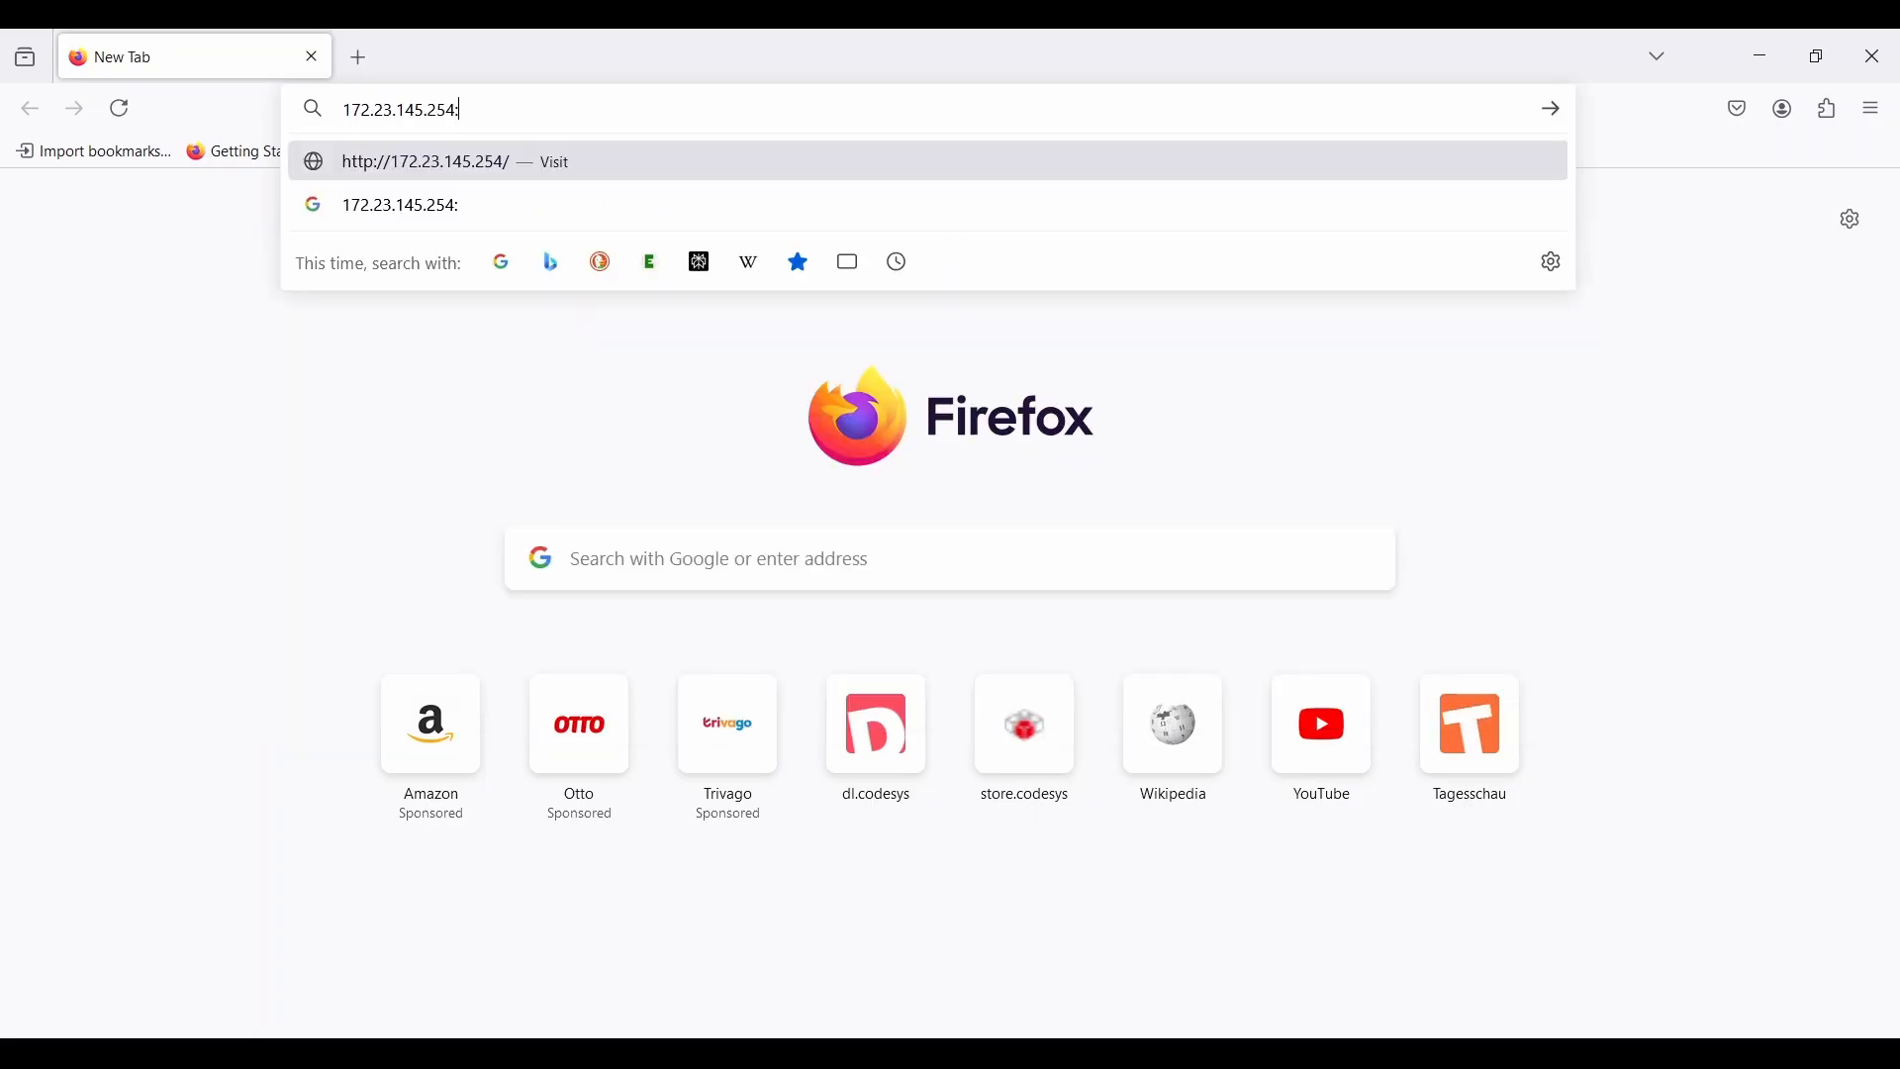
{"action": "type", "text": "8080"}
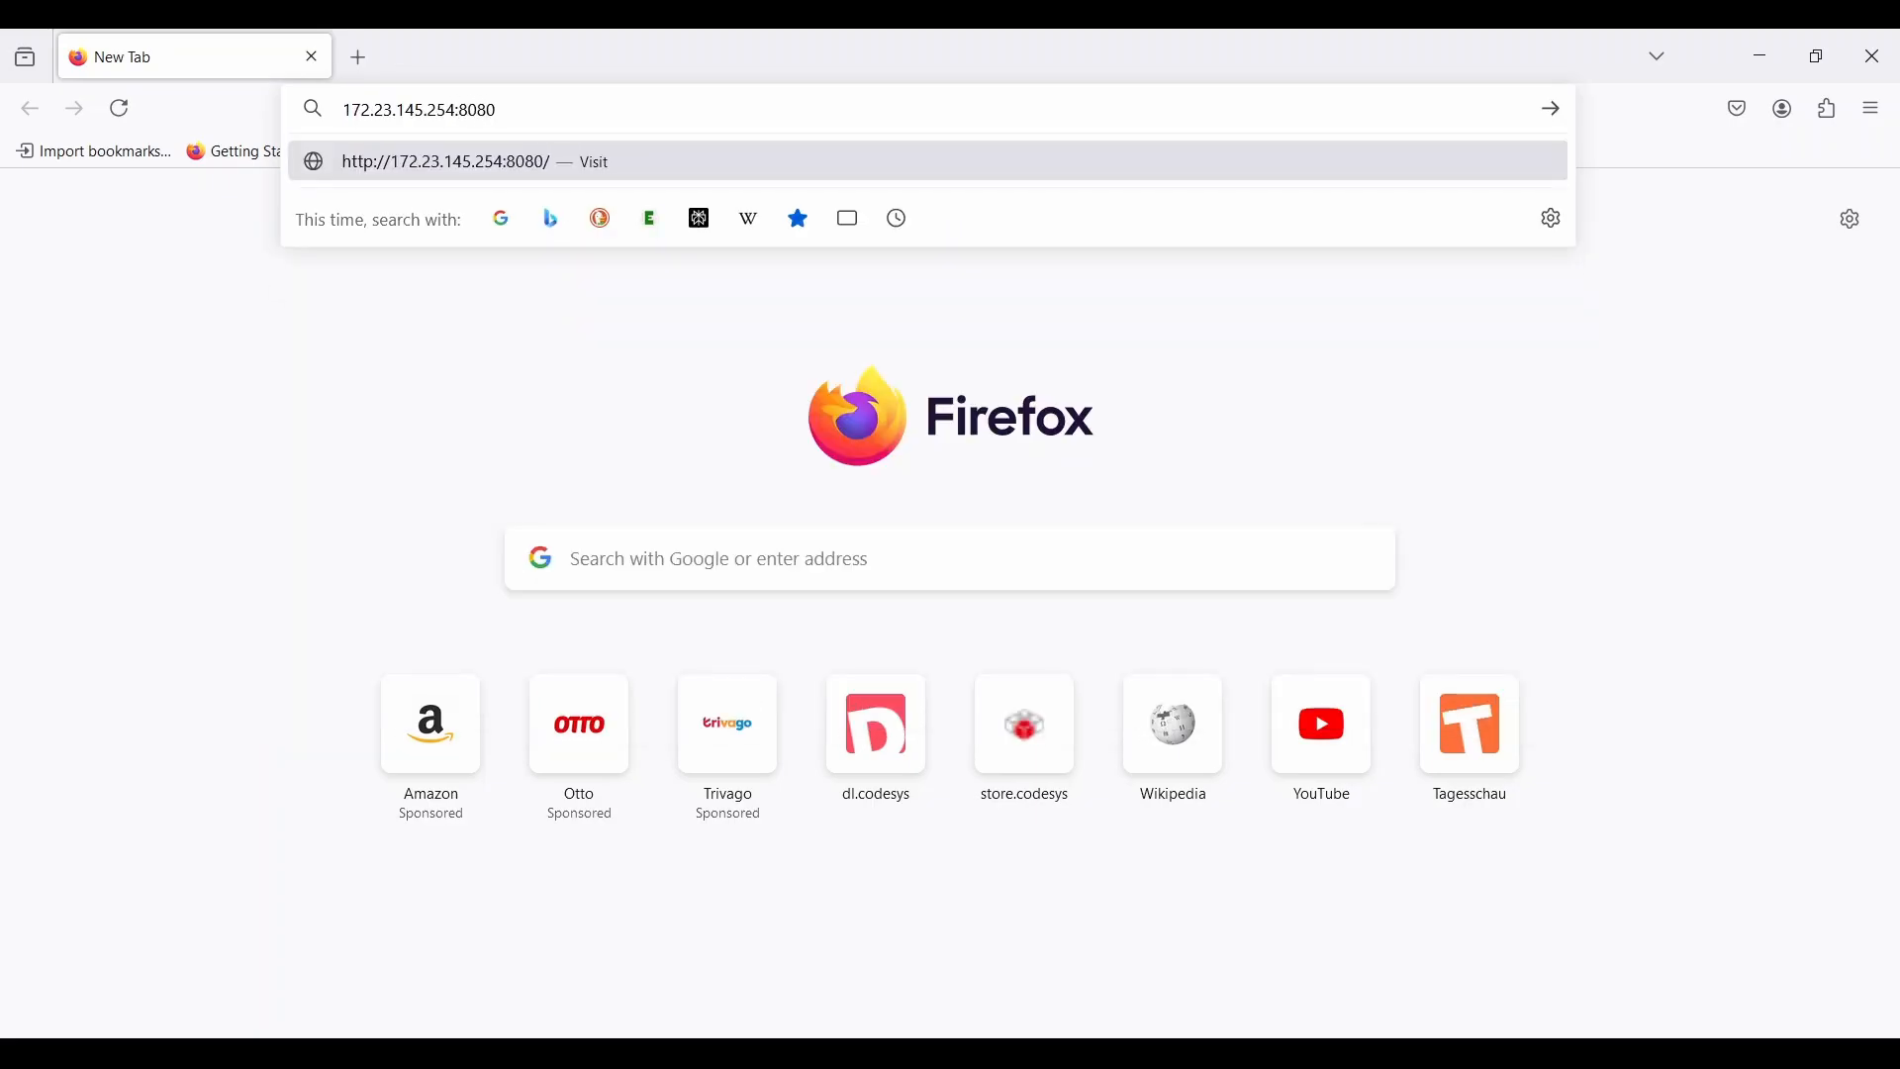
{"action": "type", "text": "80"}
{"action": "key", "text": "Return"}
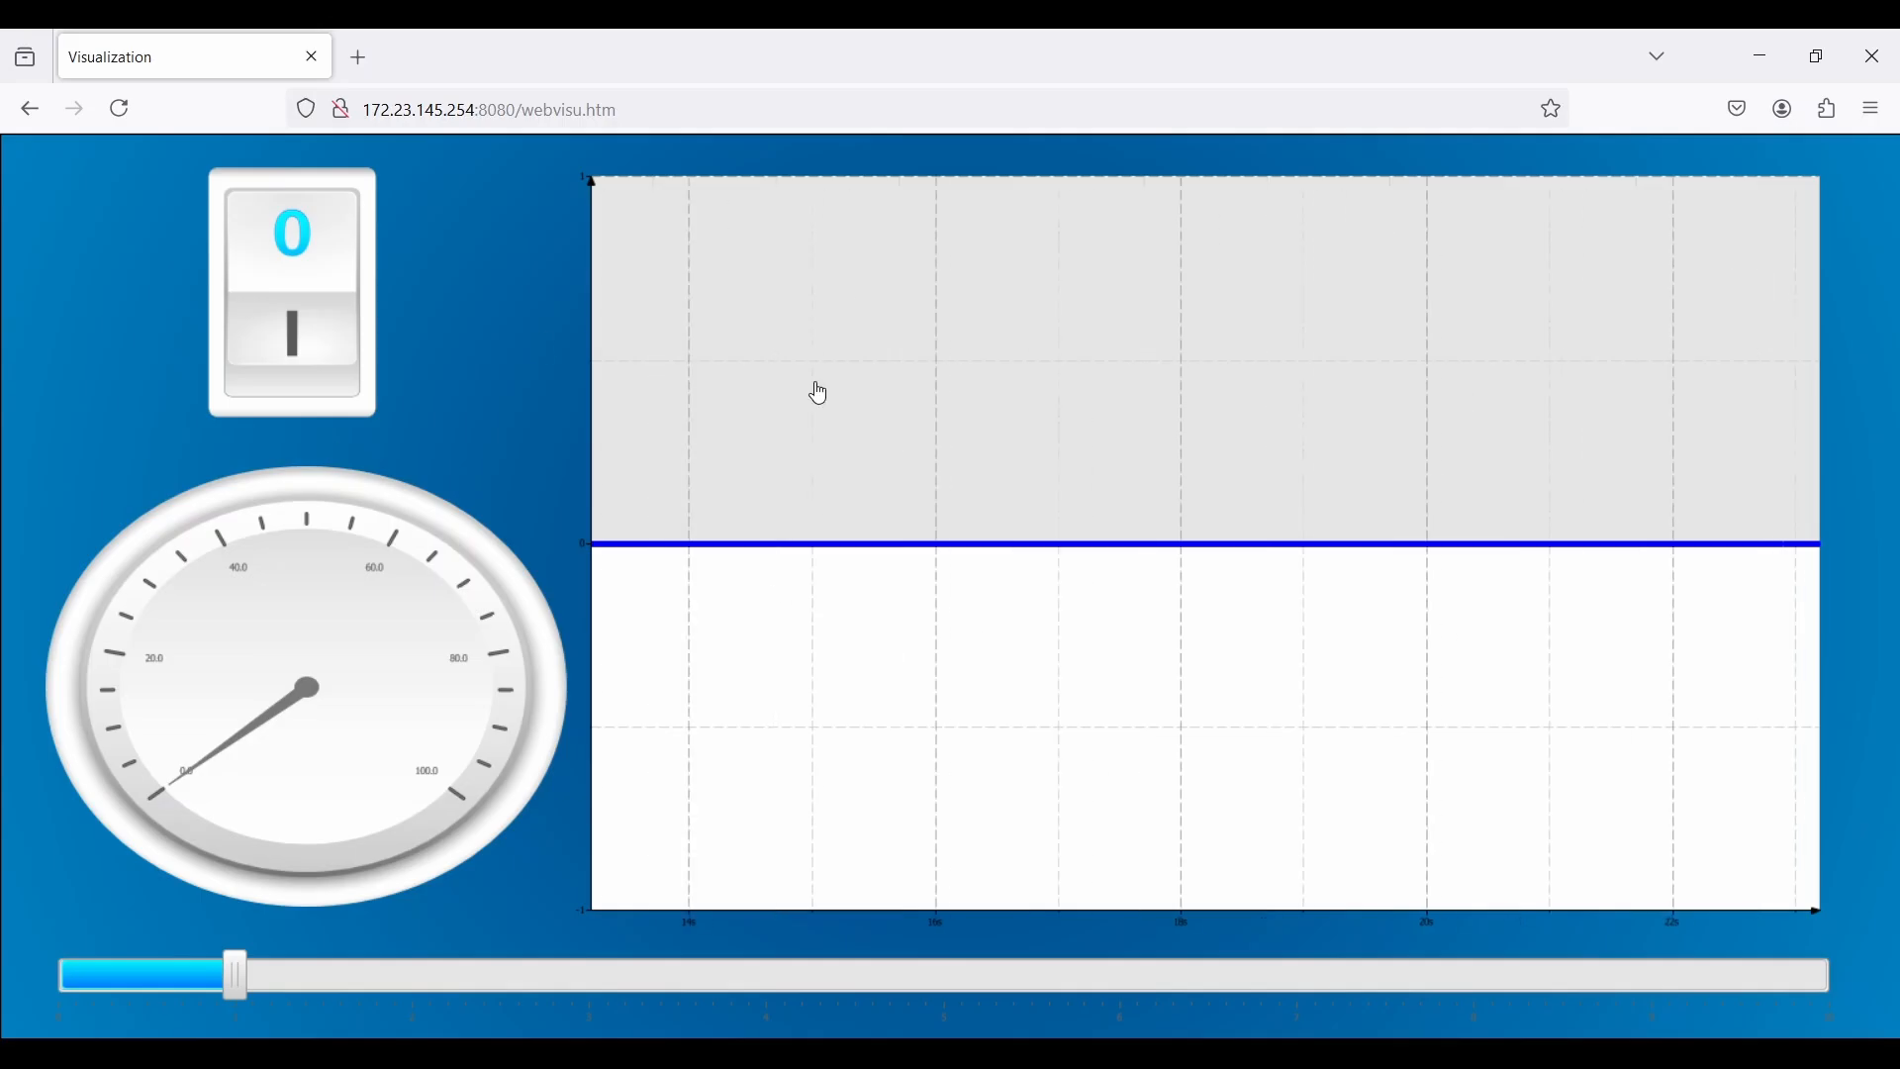
{"action": "left_click", "coordinate": [256, 367]}
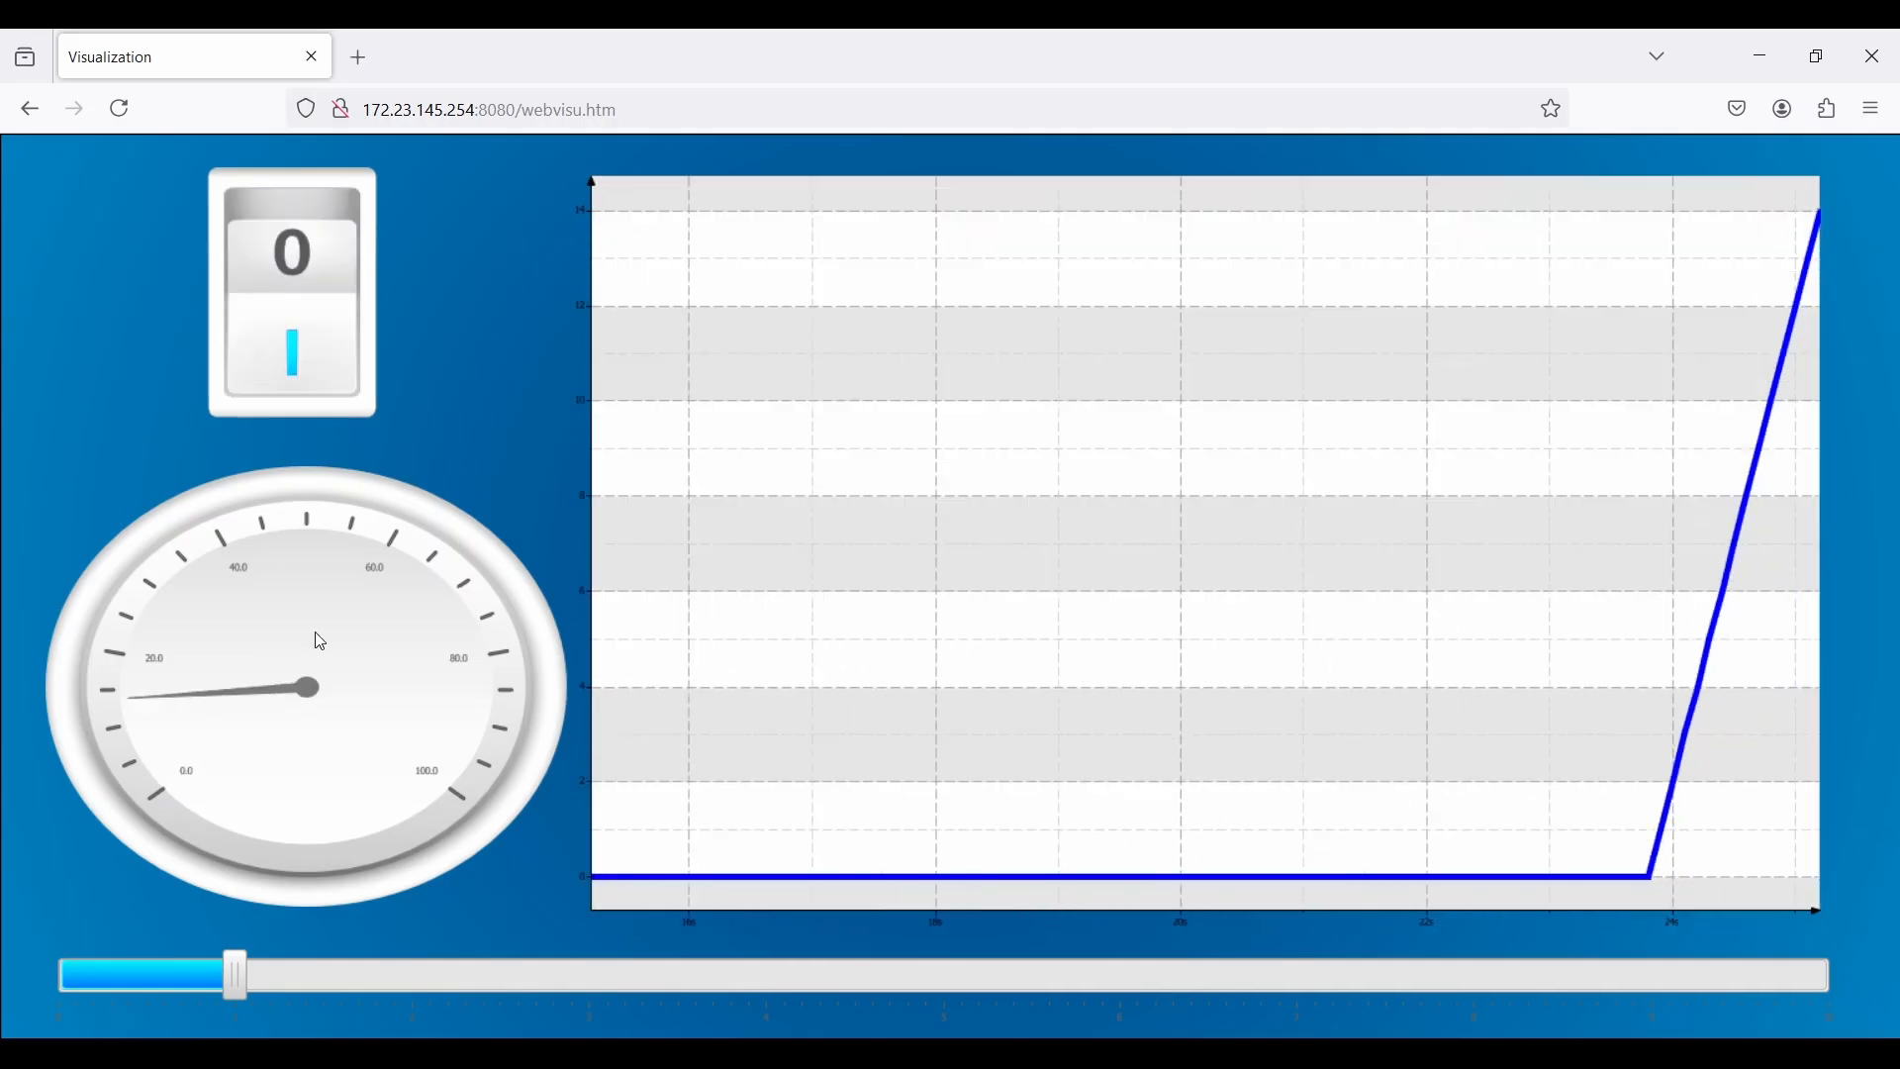
{"action": "left_click_drag", "start_coordinate": [233, 974], "coordinate": [566, 1025]}
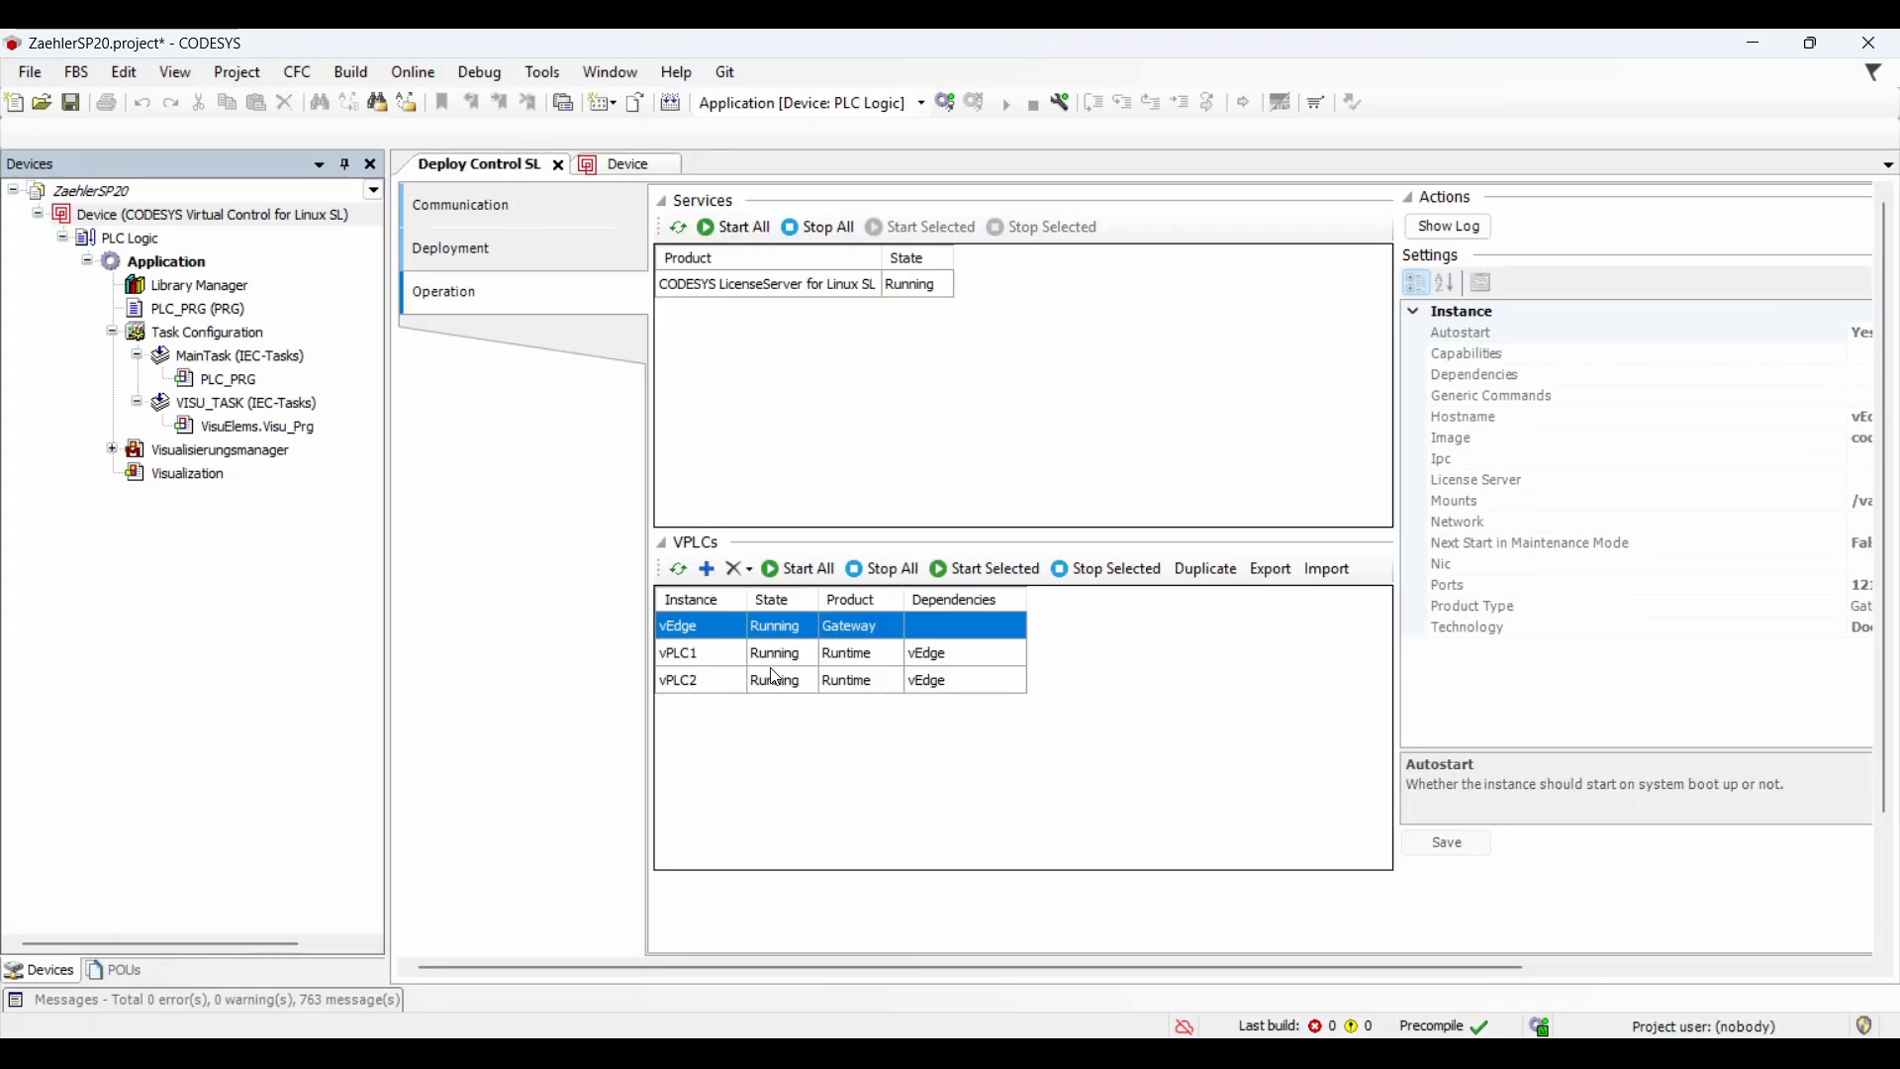
Step: Stop the vPLC2 instance and delete it, confirming the deletion
{"action": "left_click", "coordinate": [774, 655]}
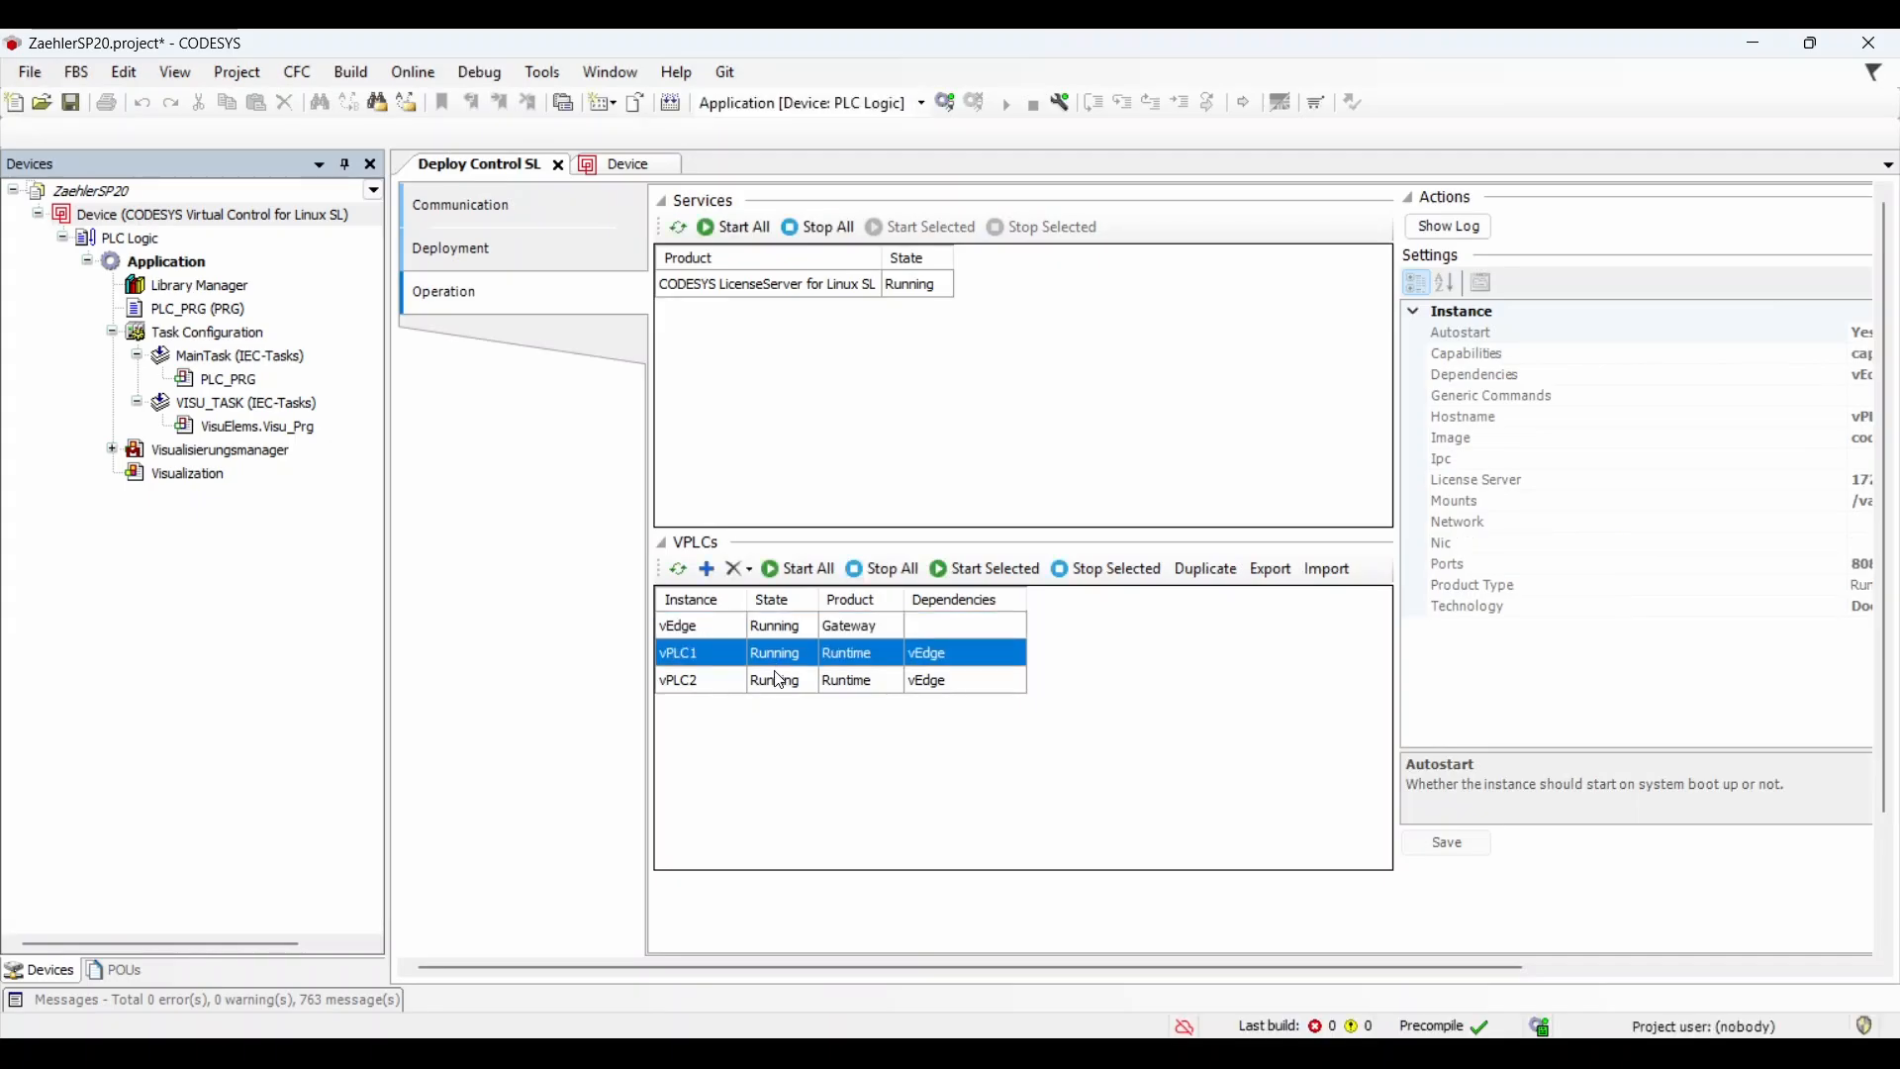
{"action": "left_click", "coordinate": [780, 680]}
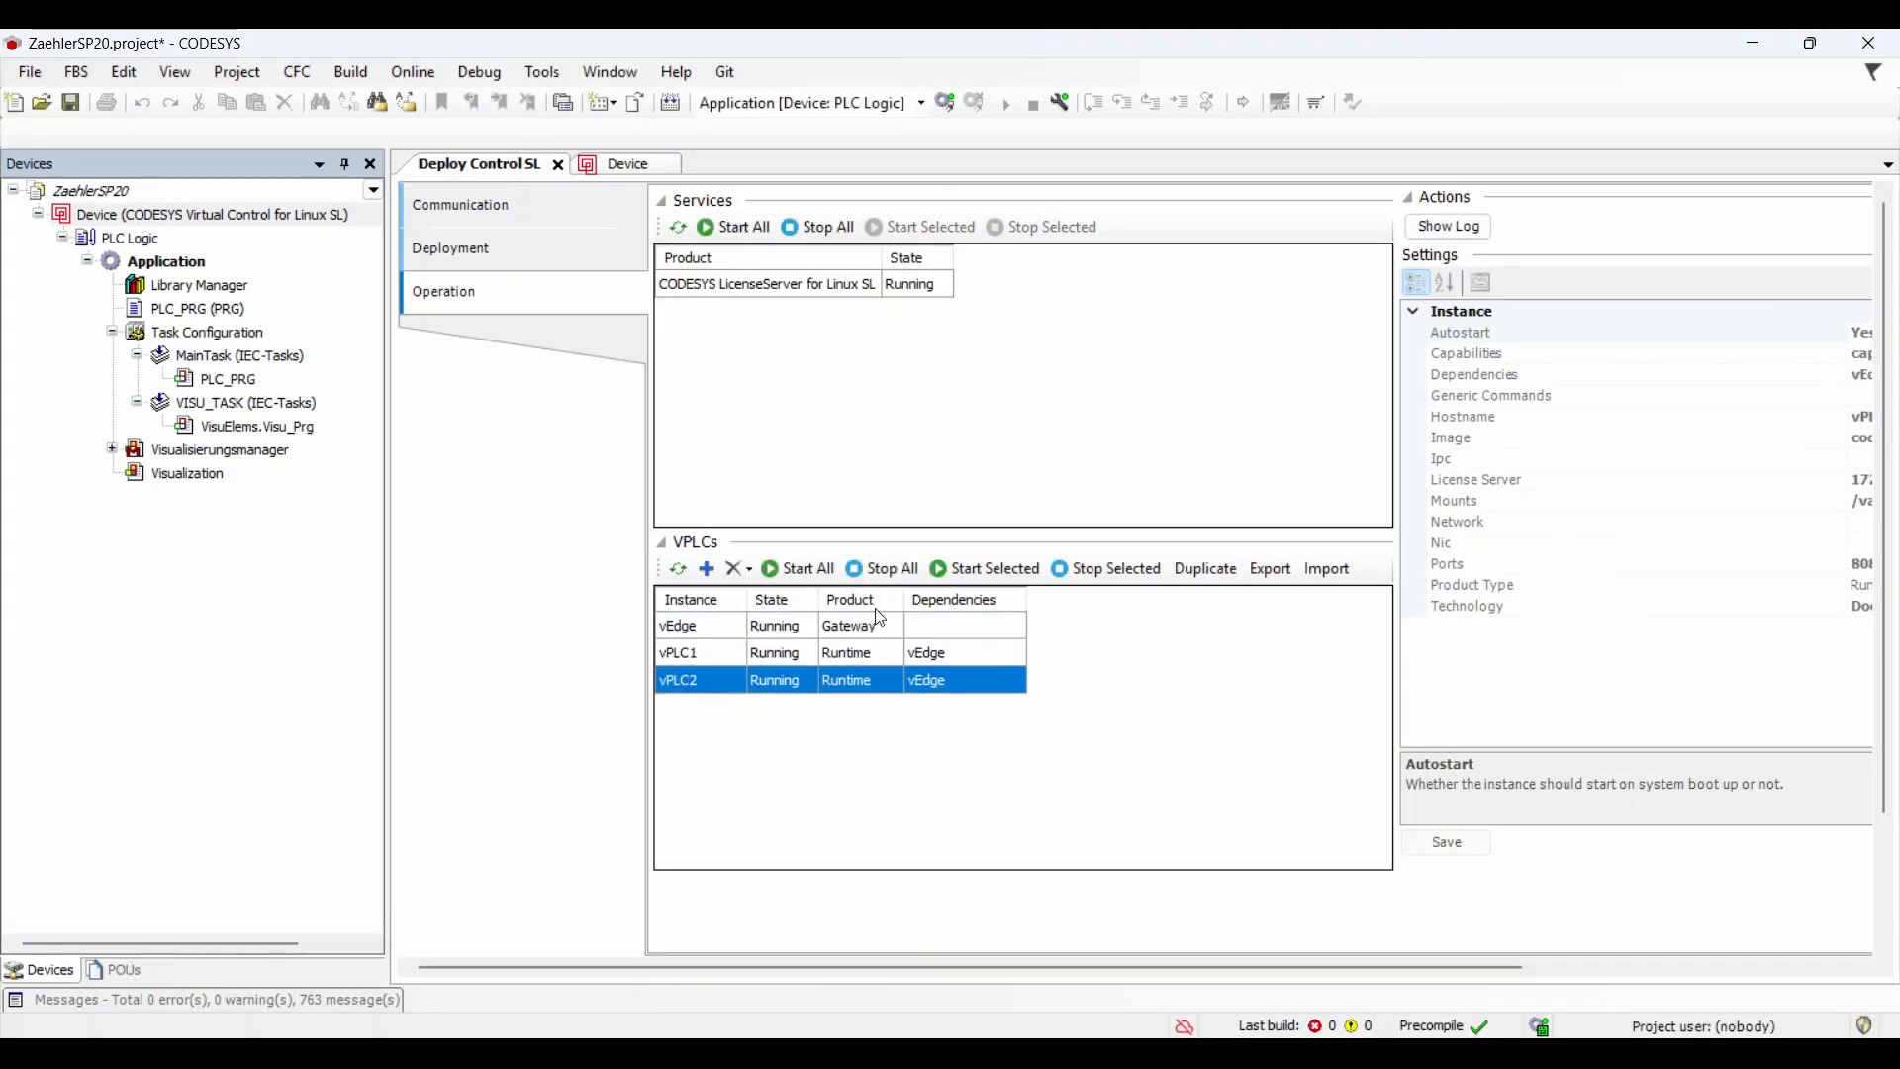
{"action": "left_click", "coordinate": [1105, 568]}
{"action": "left_click", "coordinate": [749, 569]}
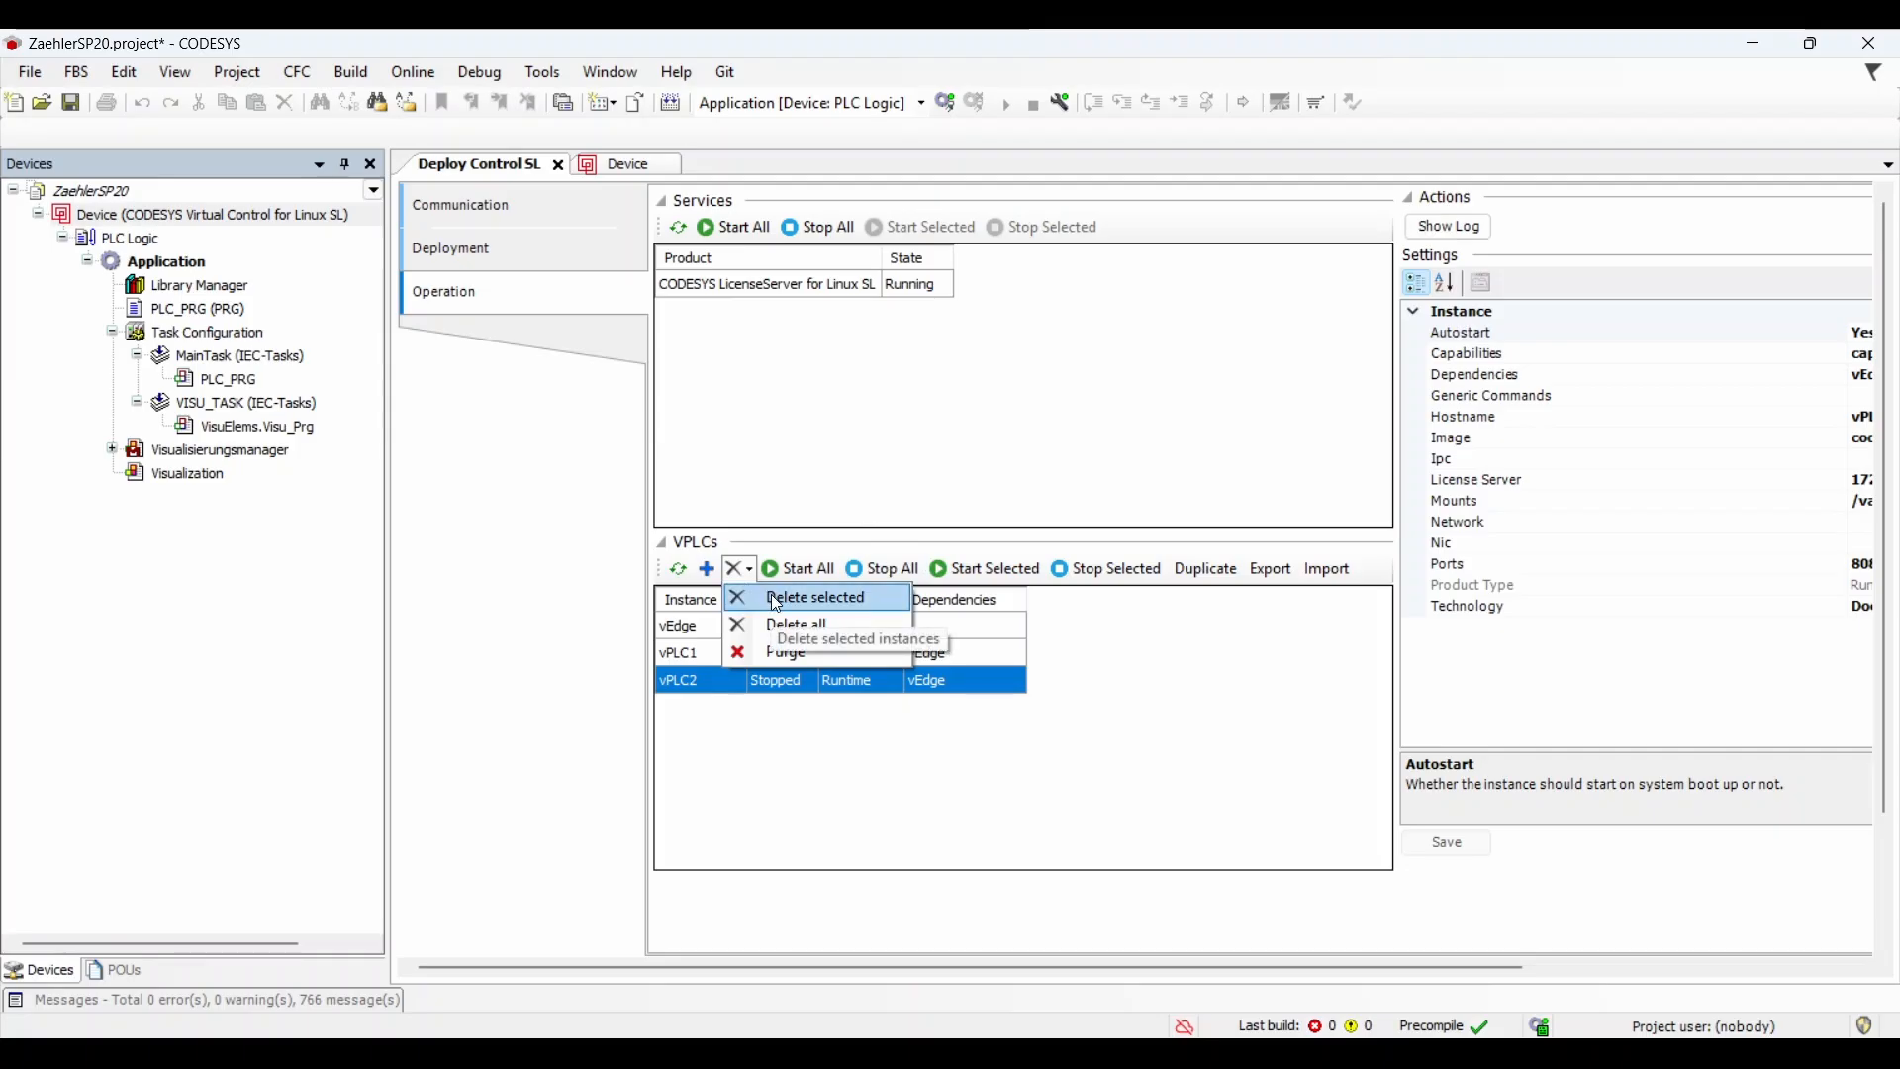
{"action": "left_click", "coordinate": [776, 599]}
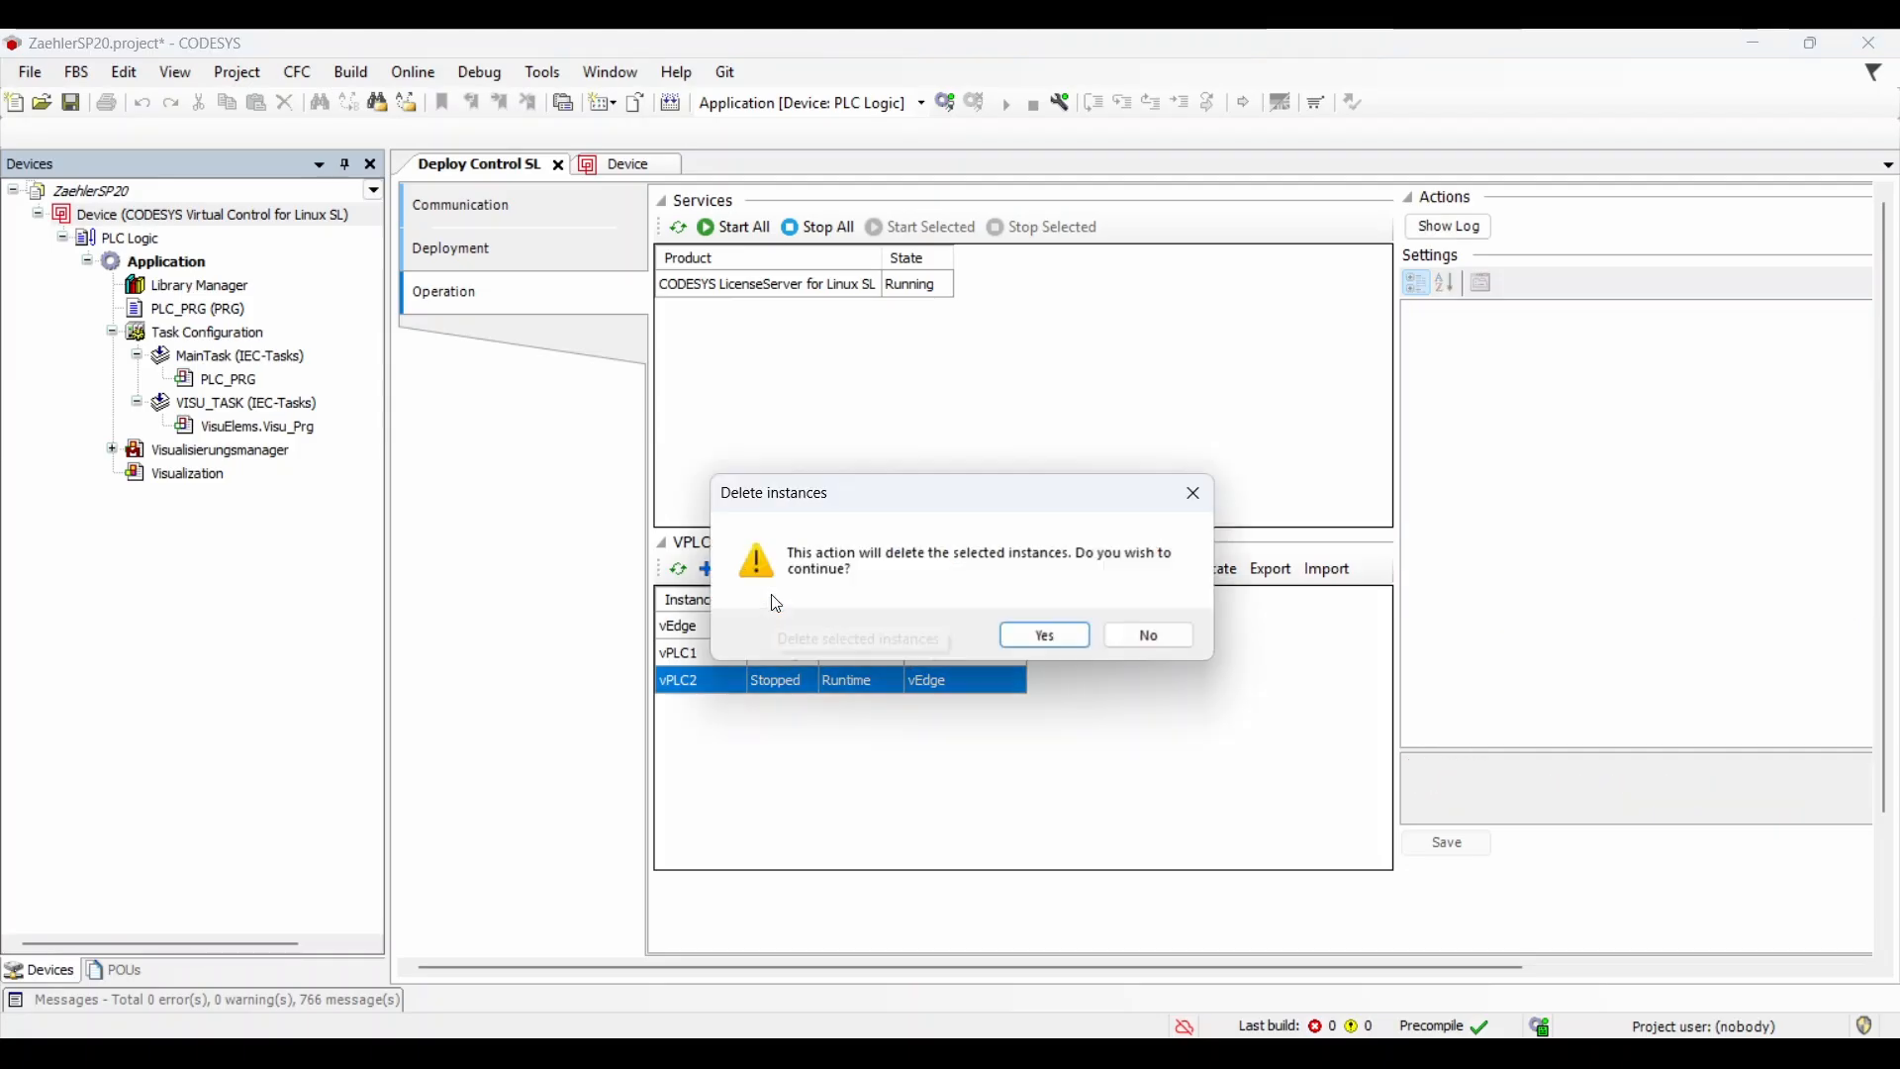
{"action": "left_click", "coordinate": [1047, 637]}
Step: Import the vPLC2 zip archive as a new instance named vPLC2
{"action": "left_click", "coordinate": [1324, 568]}
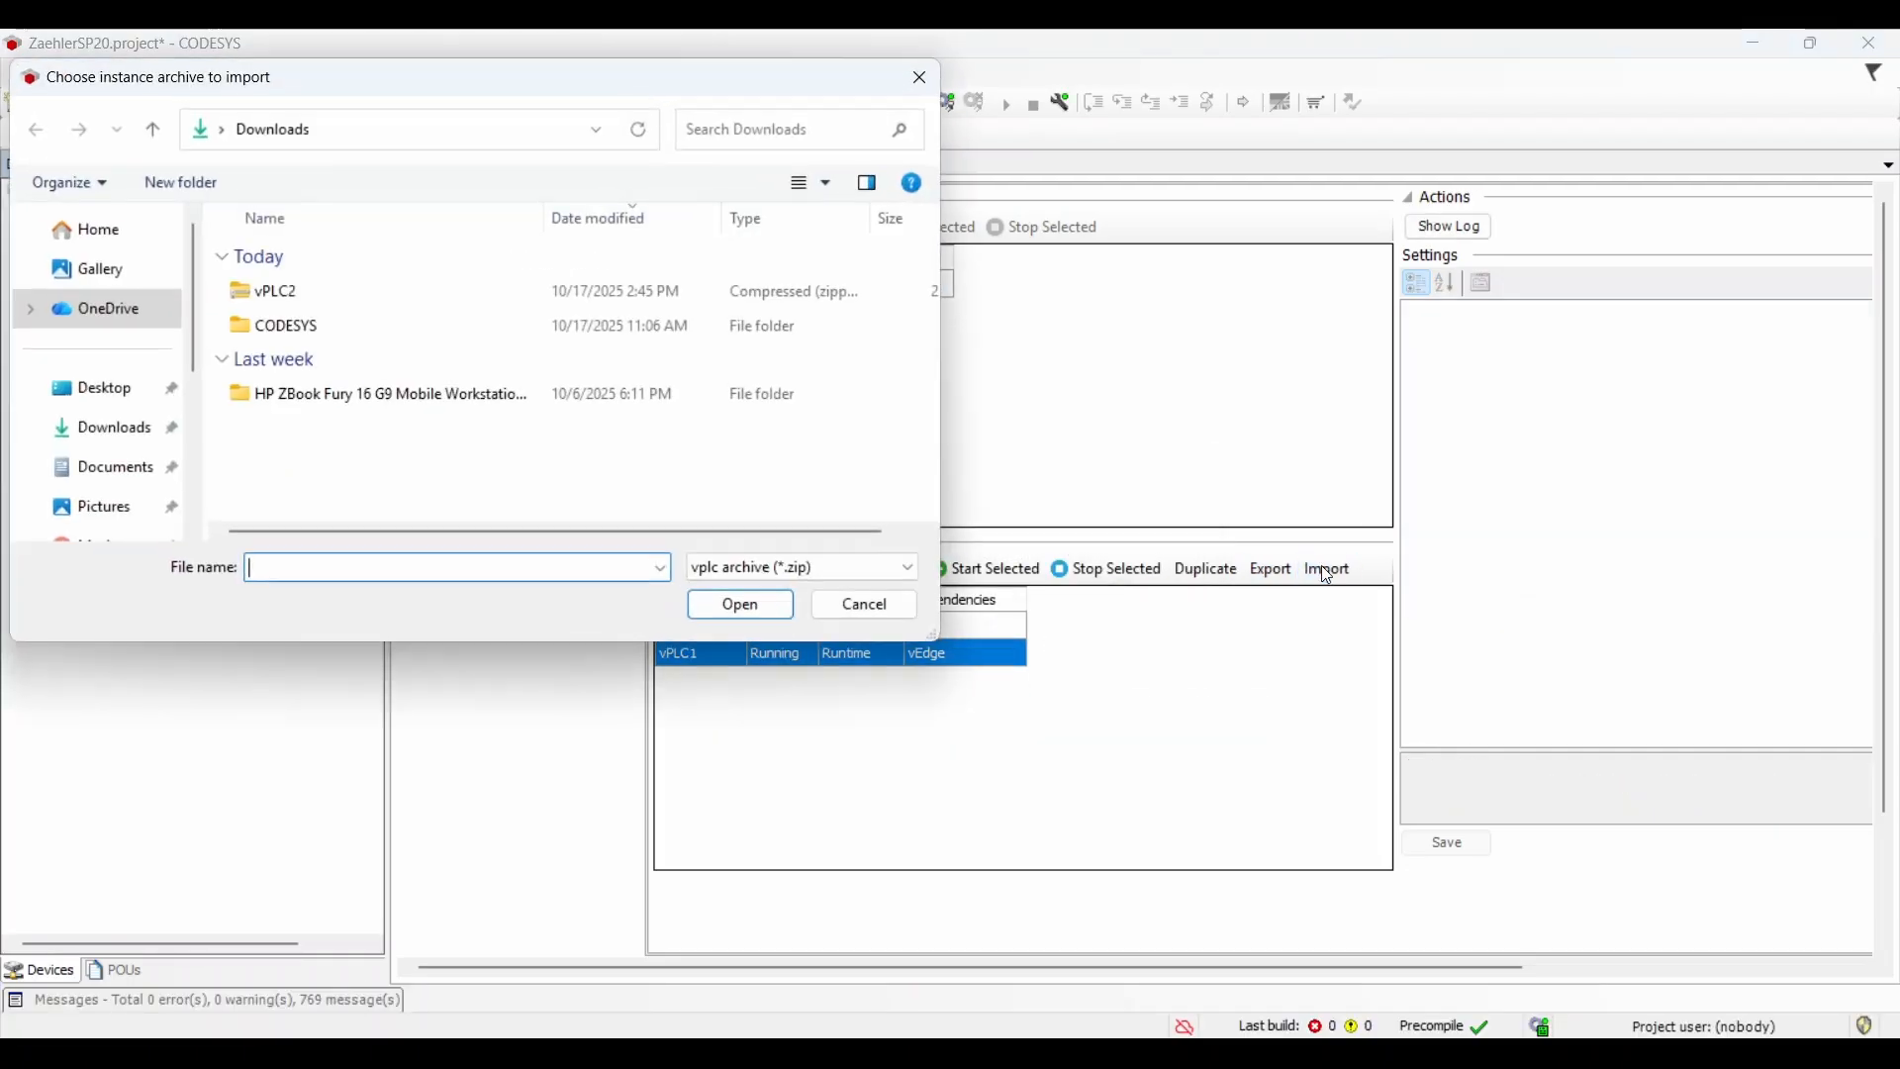
{"action": "left_click", "coordinate": [525, 295]}
{"action": "left_click", "coordinate": [752, 605]}
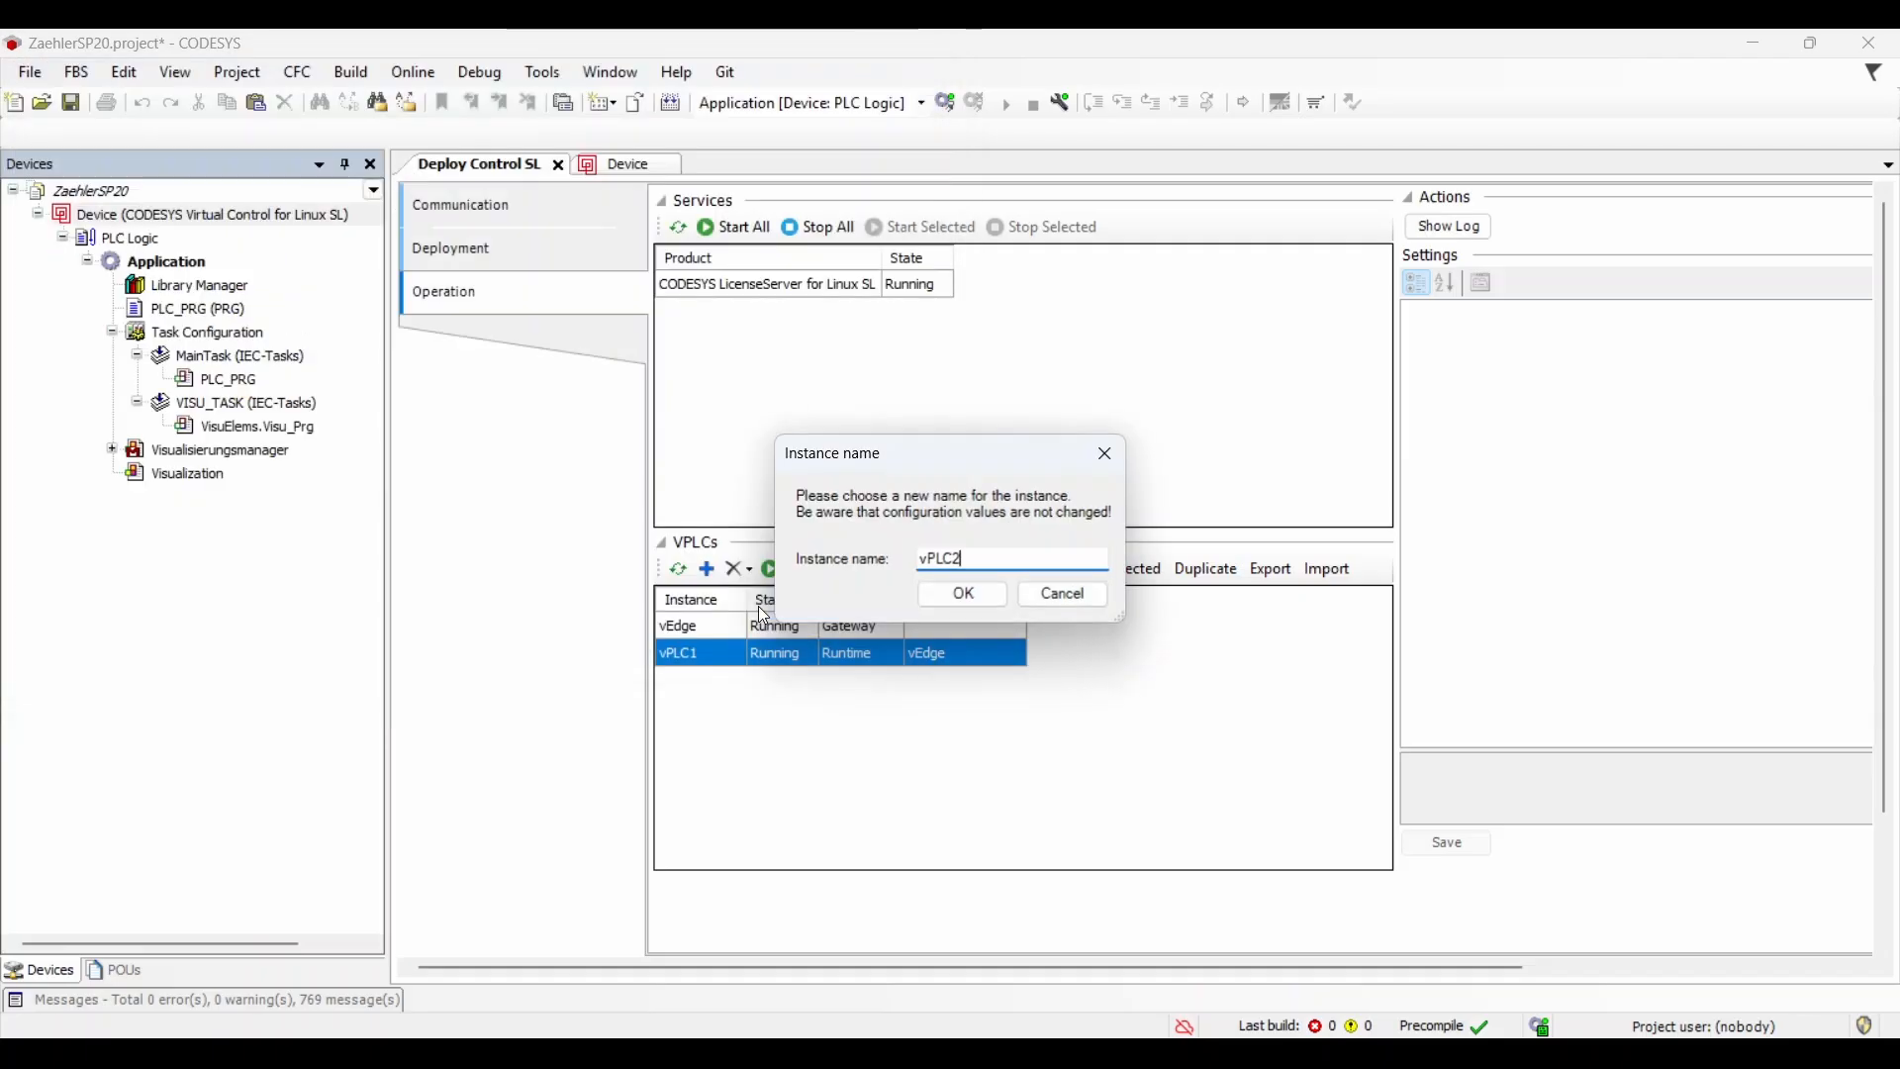
{"action": "left_click", "coordinate": [971, 596]}
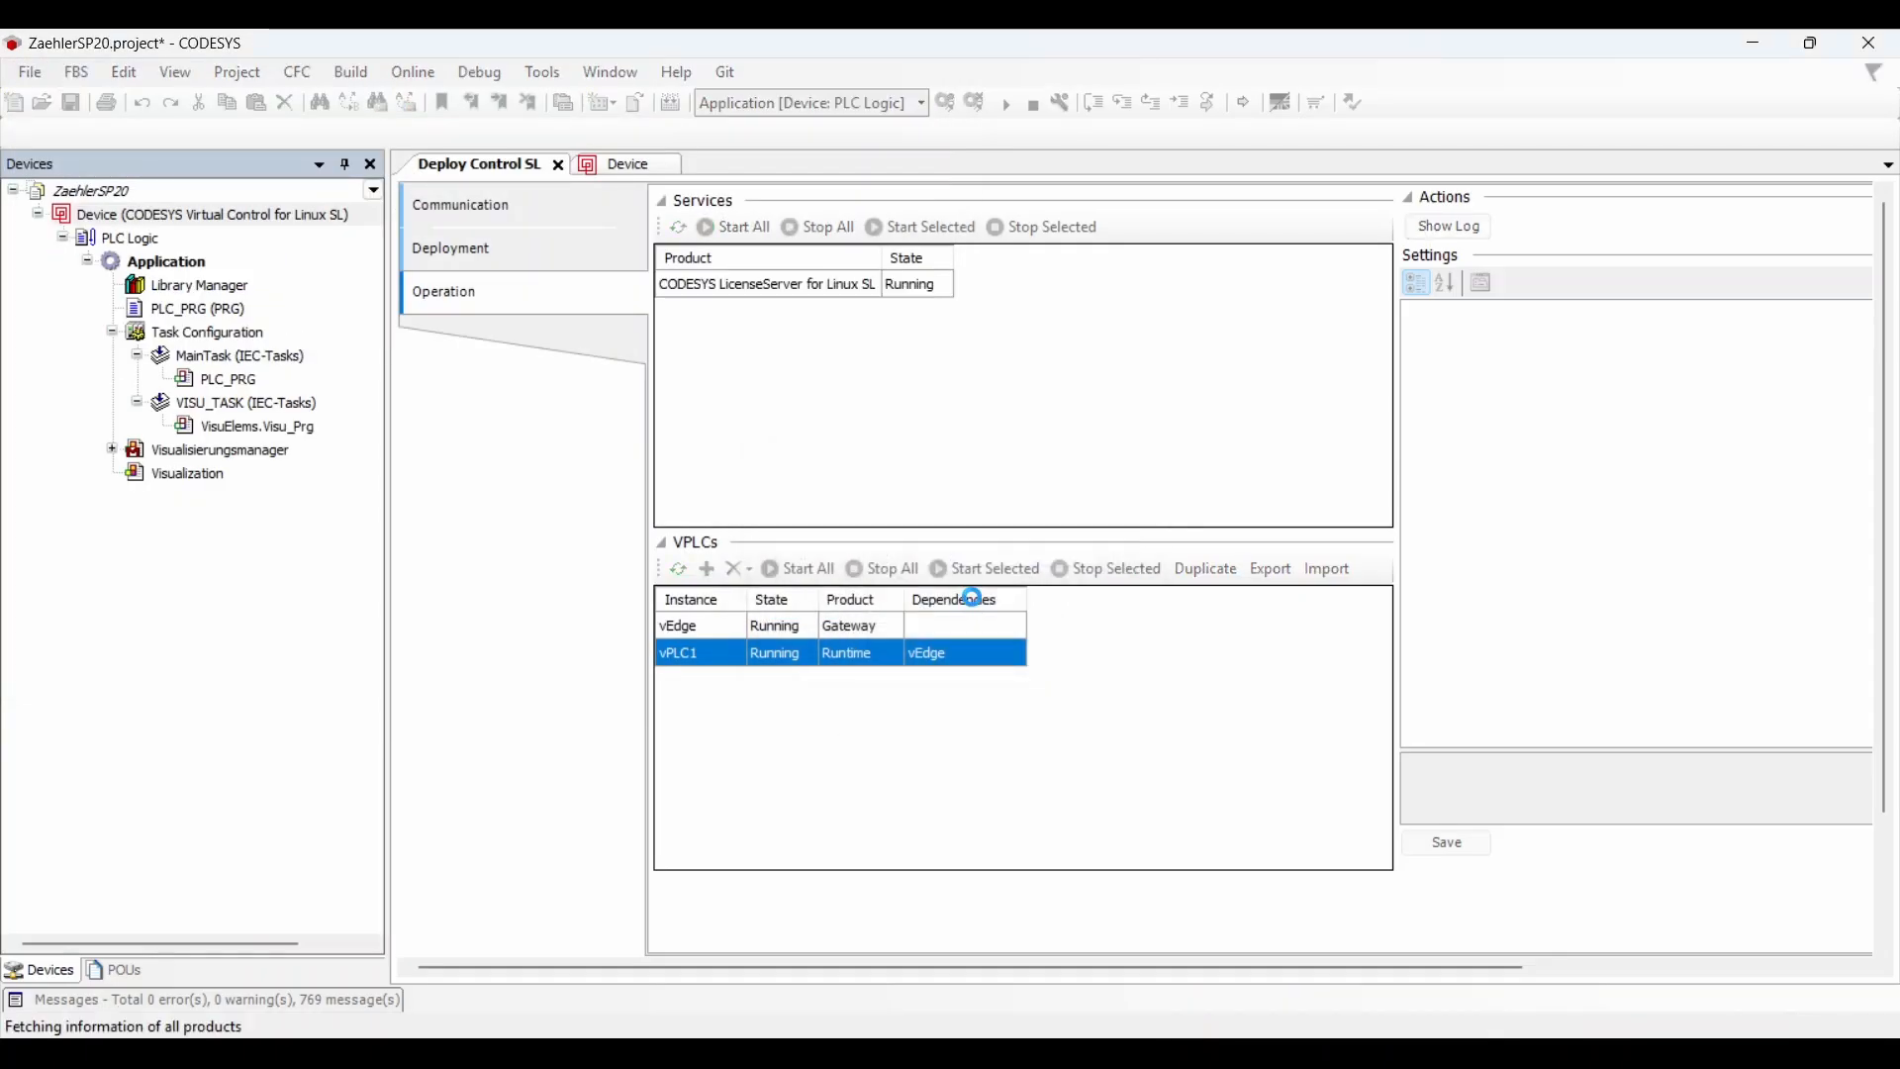
{"action": "left_click", "coordinate": [880, 675]}
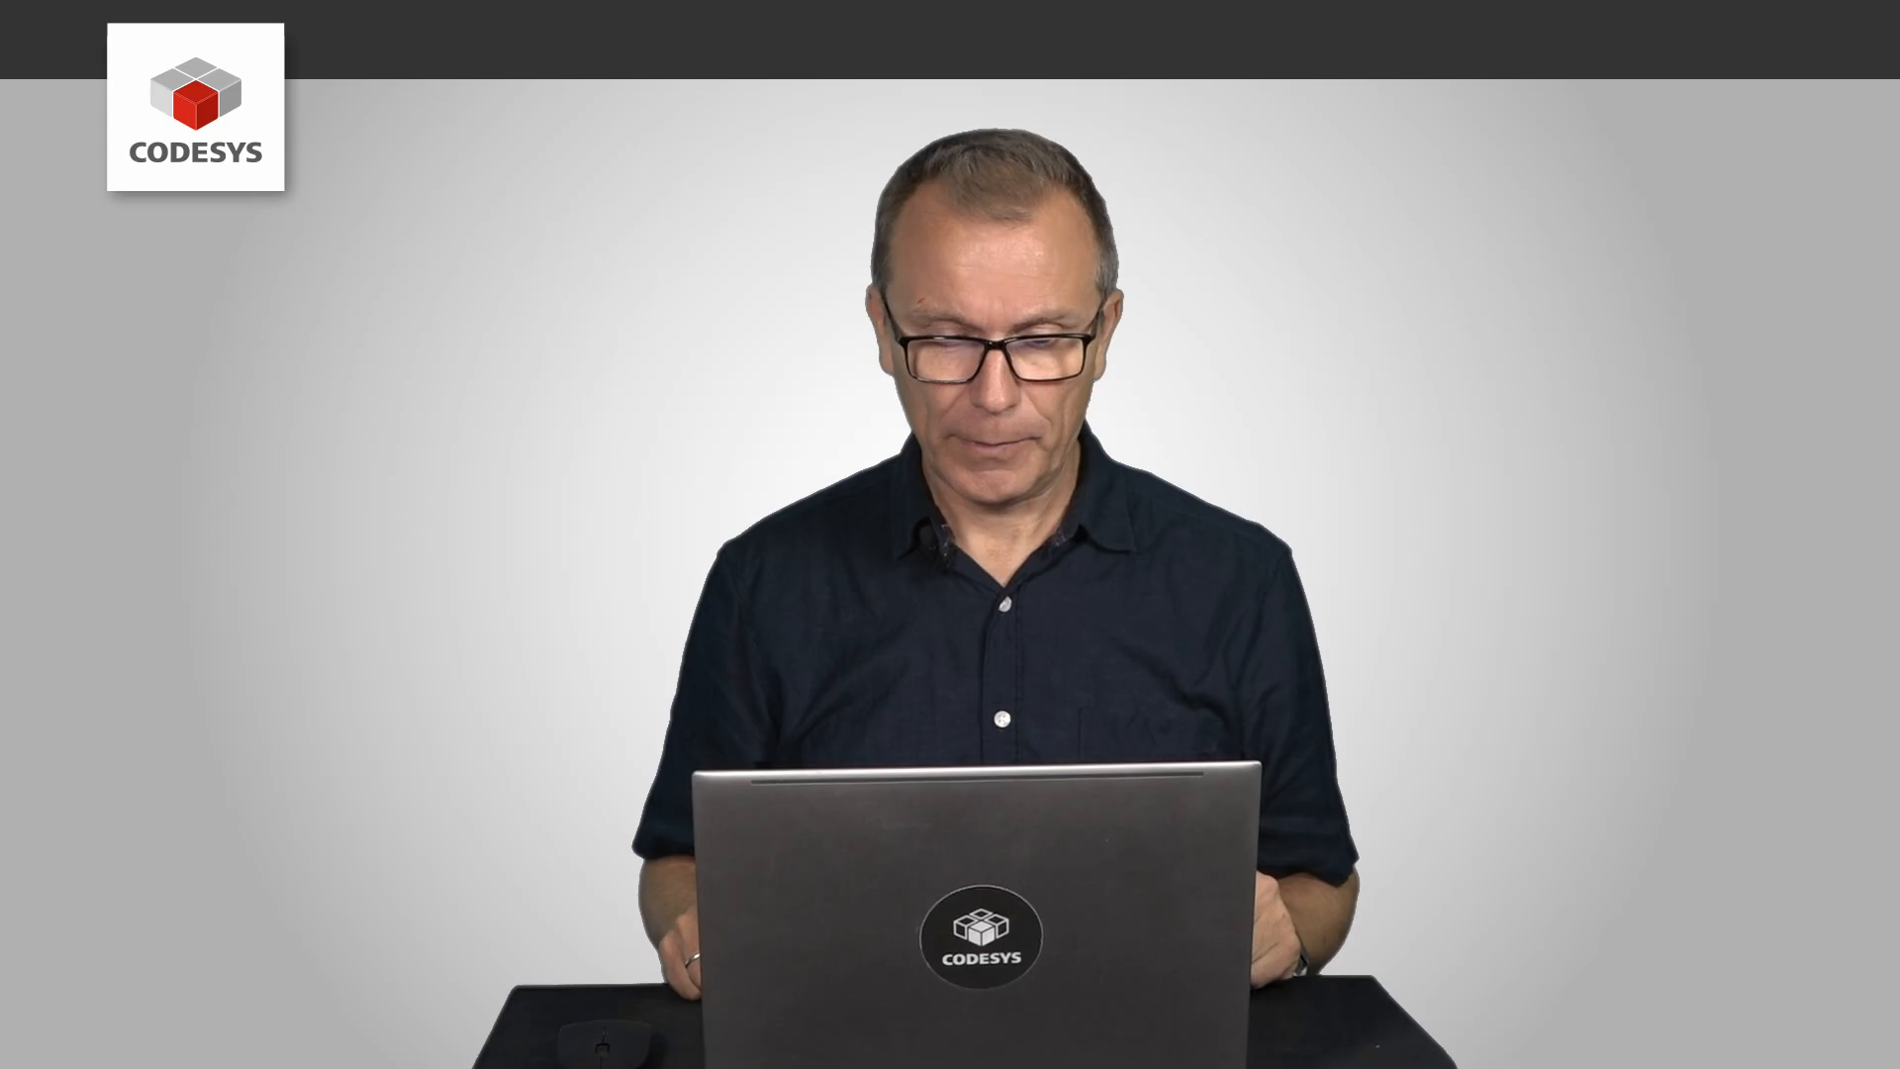